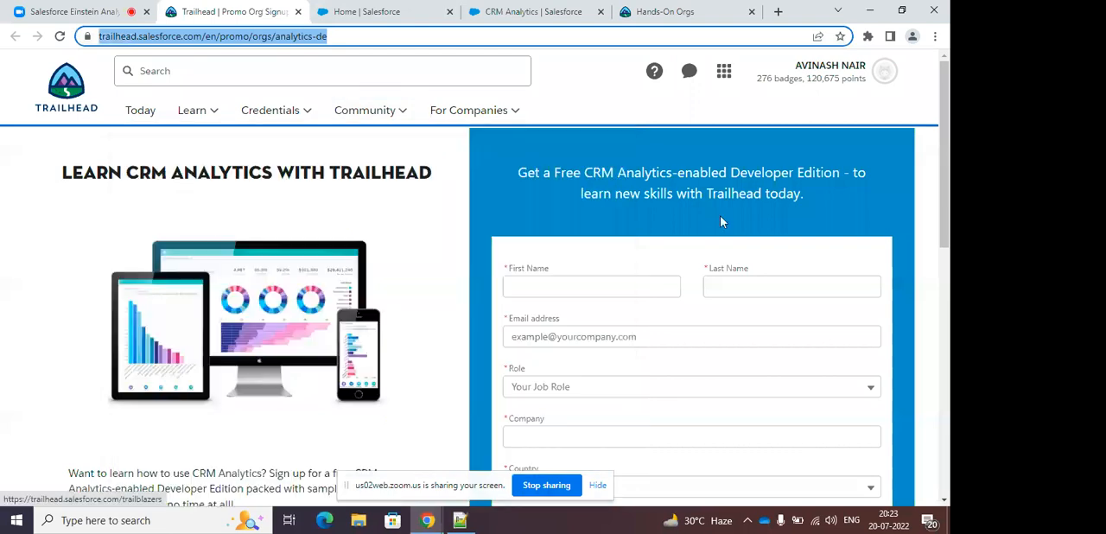
Review the fields of the CRM Analytics-enabled Developer Edition signup form on Trailhead.
{"action": "scroll", "coordinate": [666, 276], "scroll_direction": "down", "scroll_amount": 2}
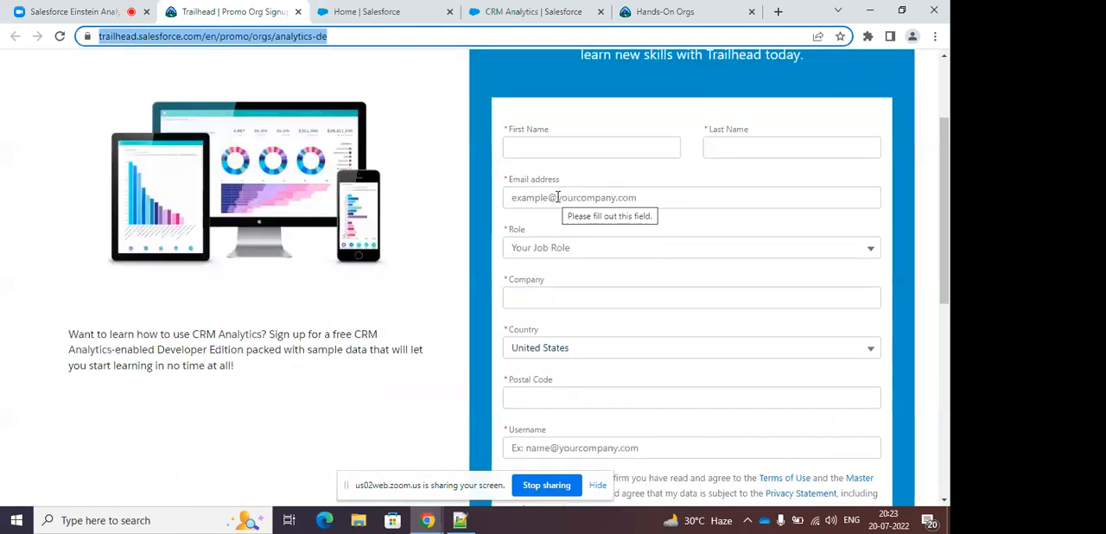
{"action": "scroll", "coordinate": [603, 193], "scroll_direction": "down", "scroll_amount": 2}
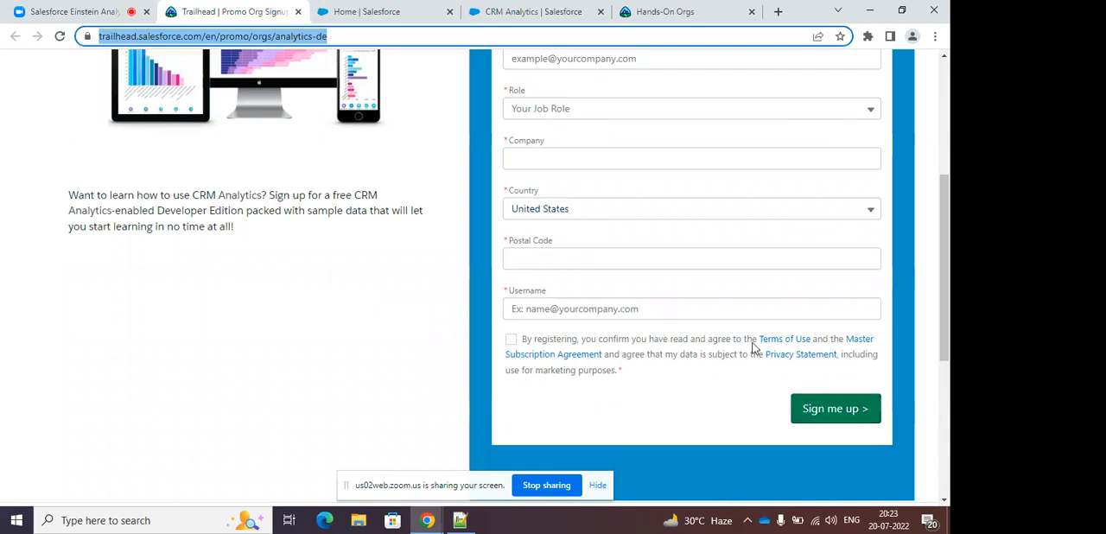
{"action": "scroll", "coordinate": [640, 230], "scroll_direction": "up", "scroll_amount": 1}
{"action": "scroll", "coordinate": [772, 357], "scroll_direction": "down", "scroll_amount": 2}
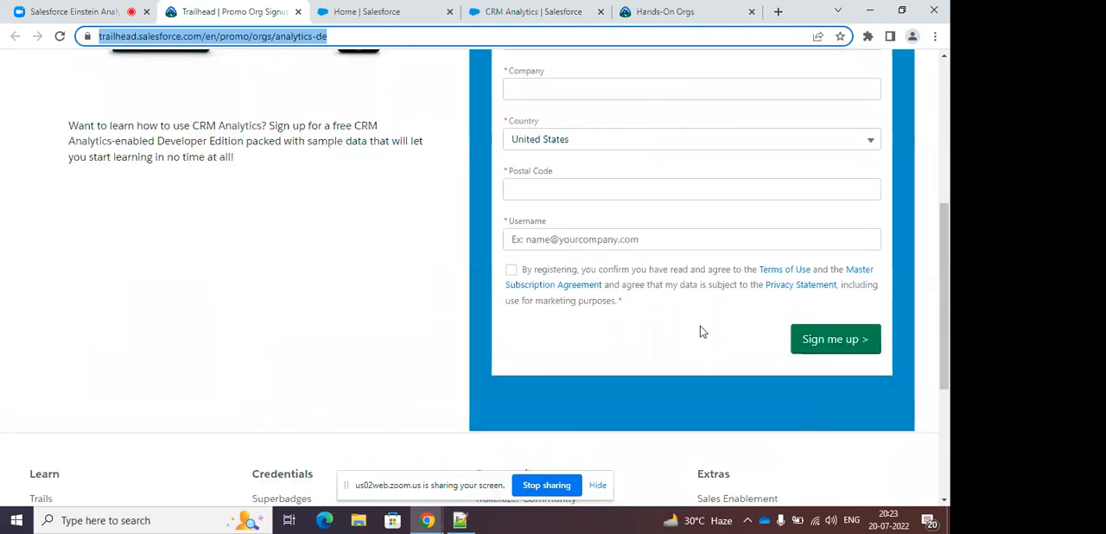
{"action": "scroll", "coordinate": [700, 328], "scroll_direction": "up", "scroll_amount": 3}
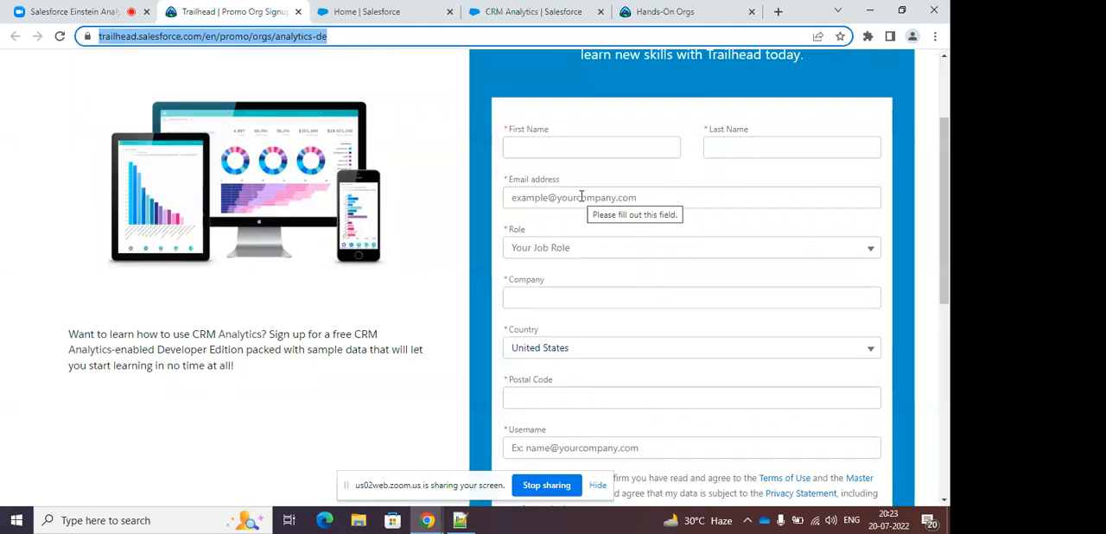
Switch to the Zoom meeting, post the copied Trailhead signup link in the chat to everyone, and check the participant list.
{"action": "left_click", "coordinate": [110, 7]}
{"action": "left_click", "coordinate": [729, 453]}
{"action": "type", "text": "https://trailhead.salesforce.com/en/promo/orgs/analytics-de"}
{"action": "key", "text": "Return"}
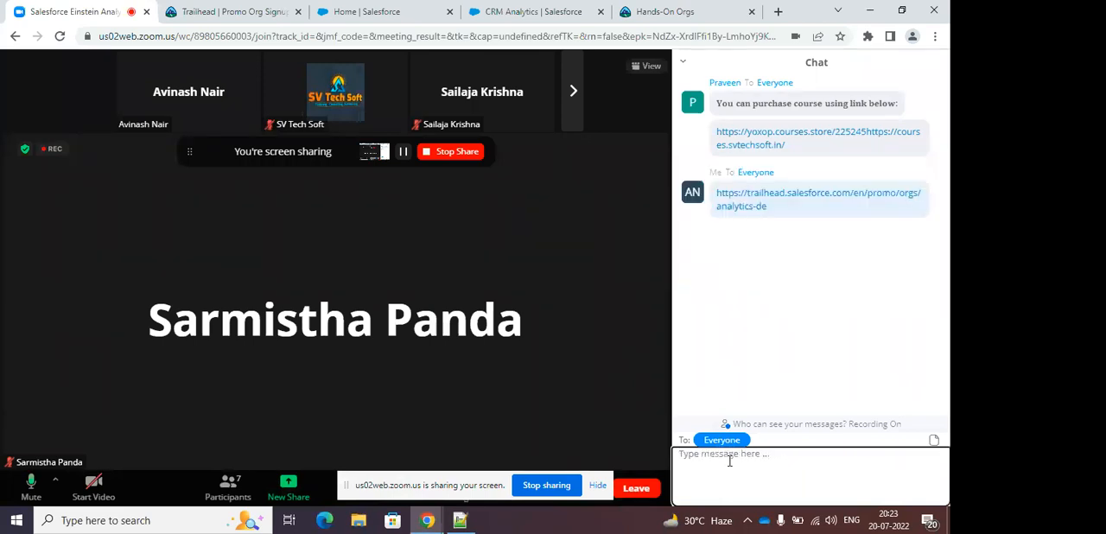
{"action": "left_click", "coordinate": [230, 489]}
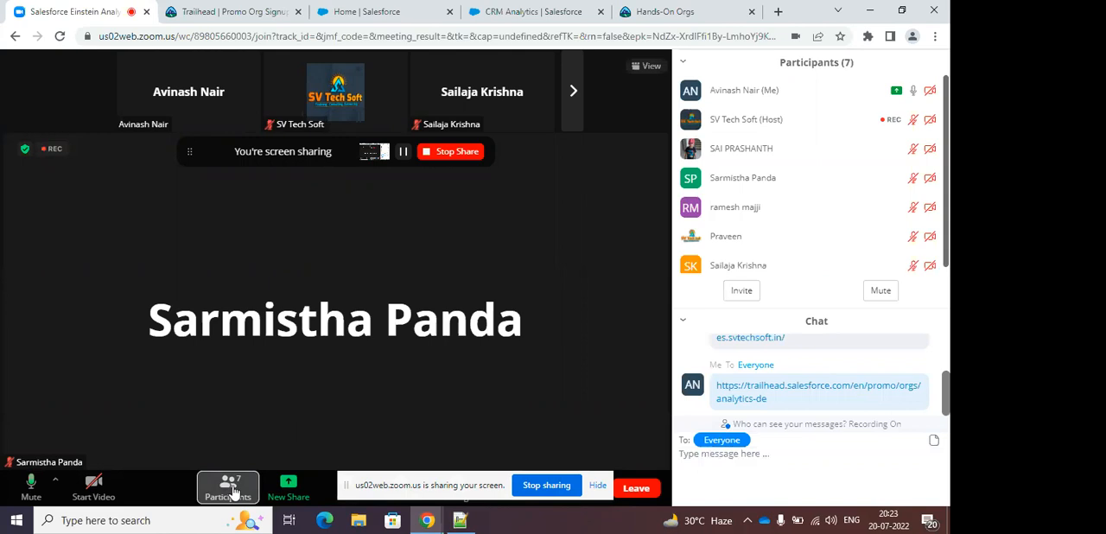
{"action": "left_click", "coordinate": [229, 489]}
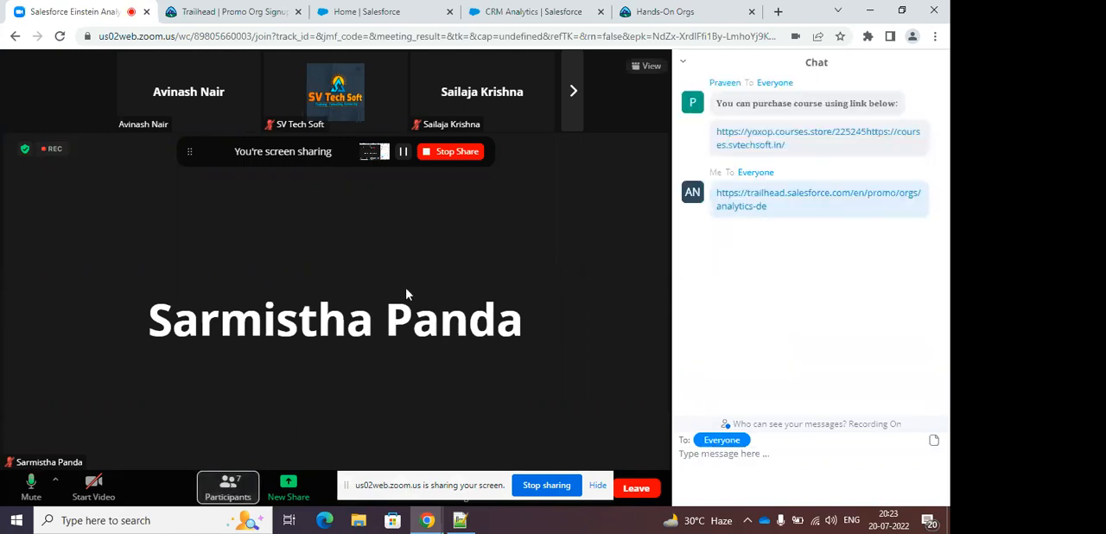
Reorder the browser tabs so the Trailhead signup page follows the CRM Analytics page, and bring up the Salesforce Setup Home page.
{"action": "left_click", "coordinate": [271, 12]}
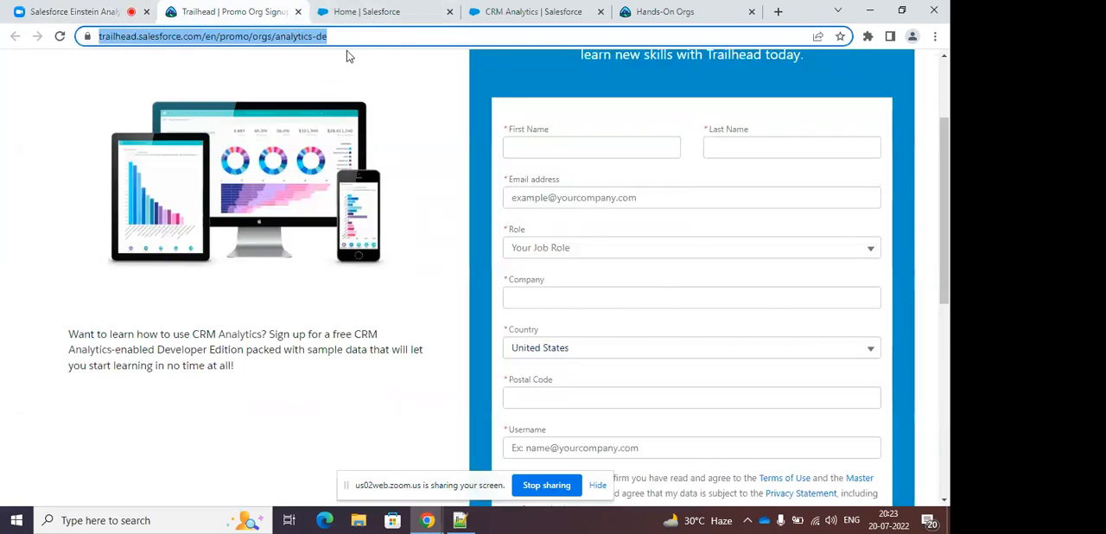
{"action": "left_click_drag", "start_coordinate": [420, 19], "coordinate": [297, 12]}
{"action": "left_click", "coordinate": [465, 9]}
{"action": "left_click_drag", "start_coordinate": [465, 9], "coordinate": [355, 10]}
{"action": "left_click", "coordinate": [245, 8]}
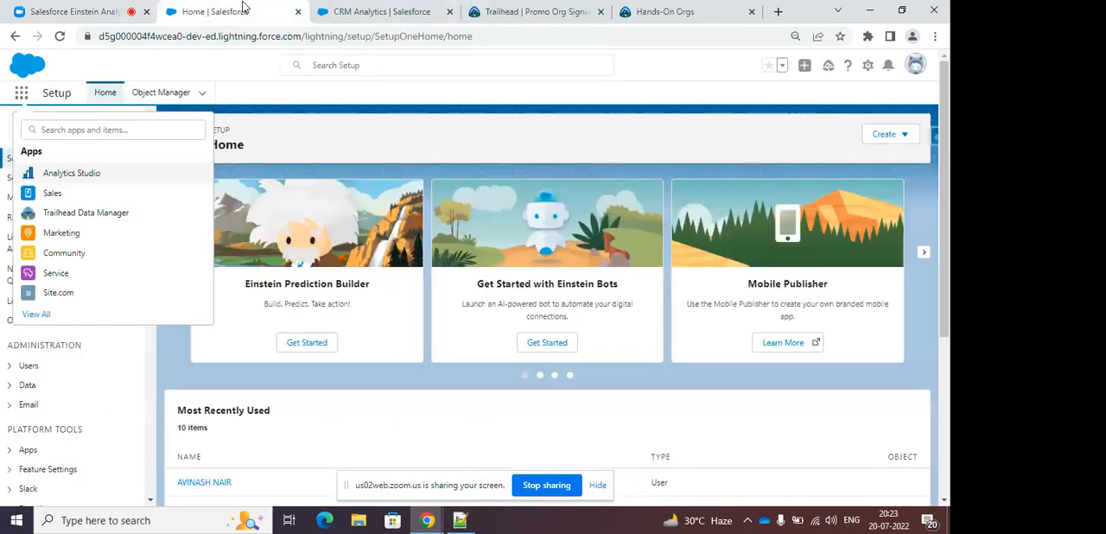
Launch Analytics Studio from the Salesforce app launcher and close the older CRM Analytics page.
{"action": "left_click", "coordinate": [228, 66]}
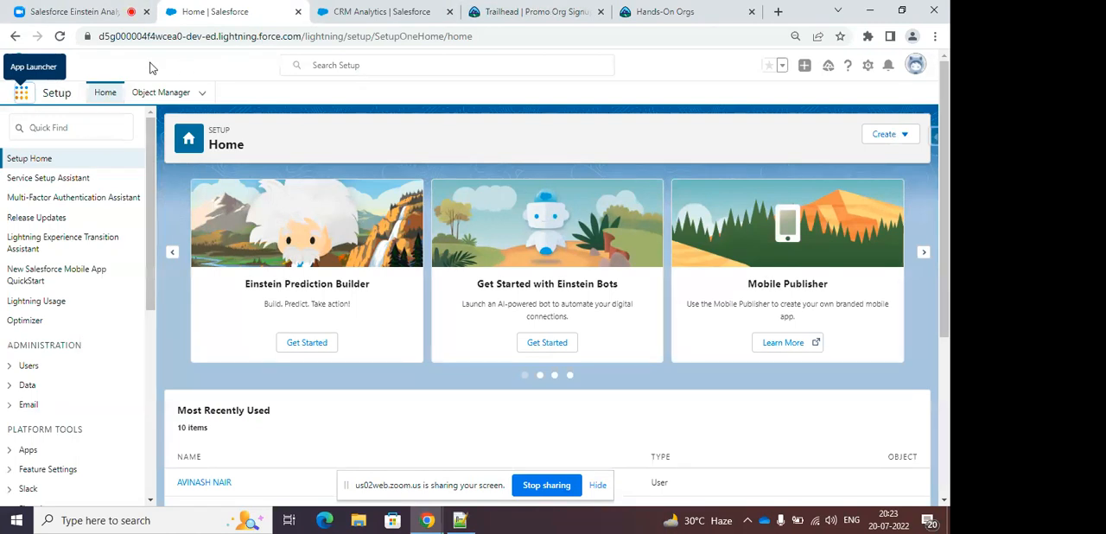
{"action": "left_click", "coordinate": [22, 93]}
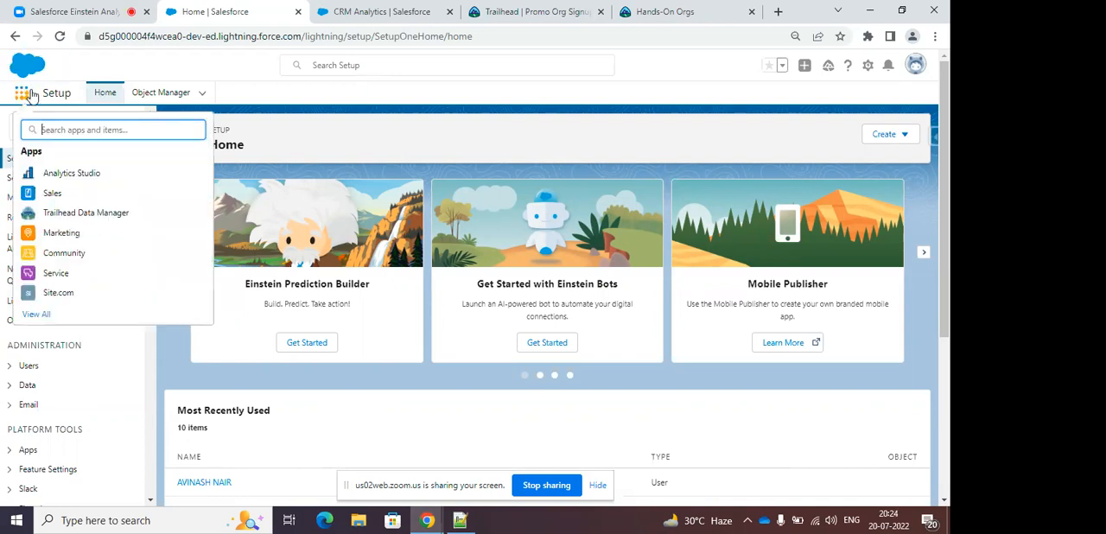
{"action": "left_click", "coordinate": [81, 178]}
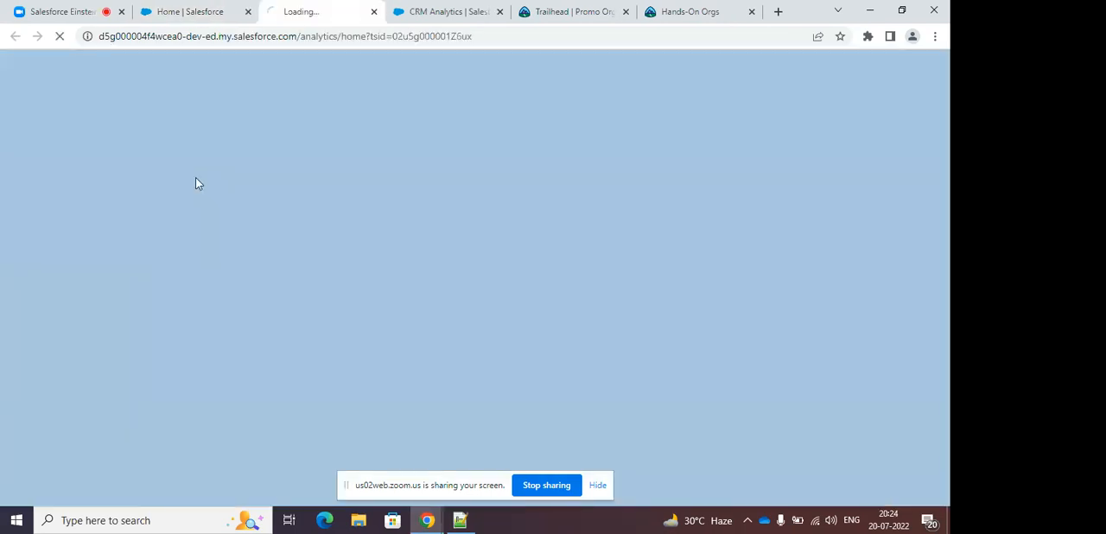
{"action": "left_click", "coordinate": [500, 13]}
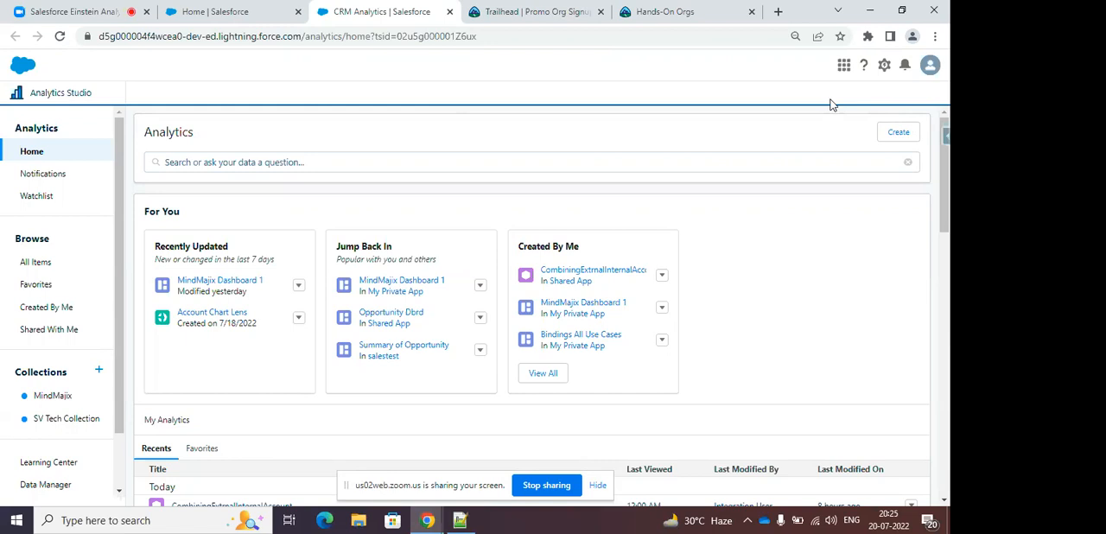
Return to the CRM Analytics page and open the Data Manager from its setup options.
{"action": "left_click", "coordinate": [524, 11]}
{"action": "left_click", "coordinate": [404, 12]}
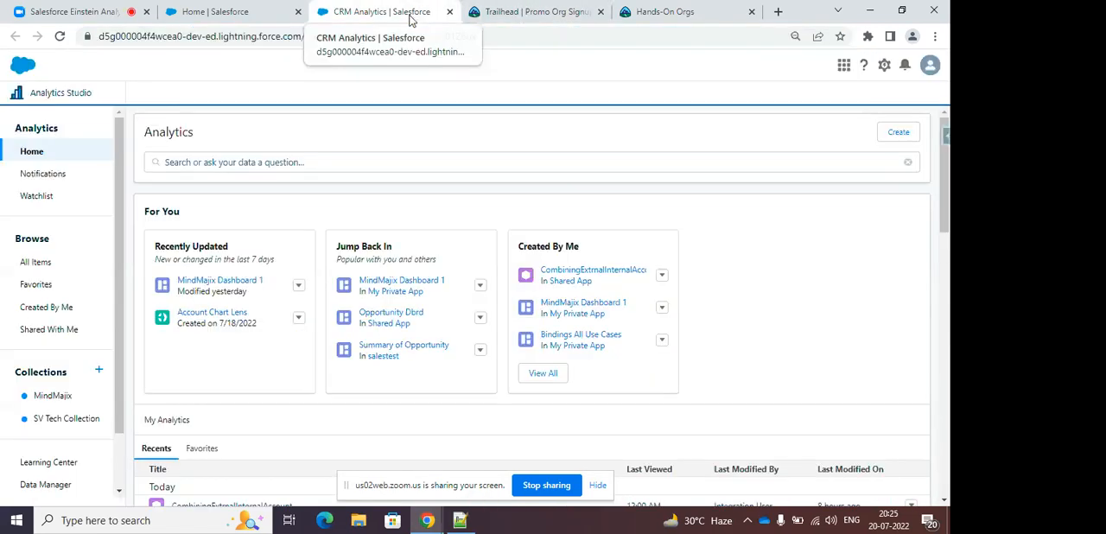
{"action": "left_click", "coordinate": [884, 64]}
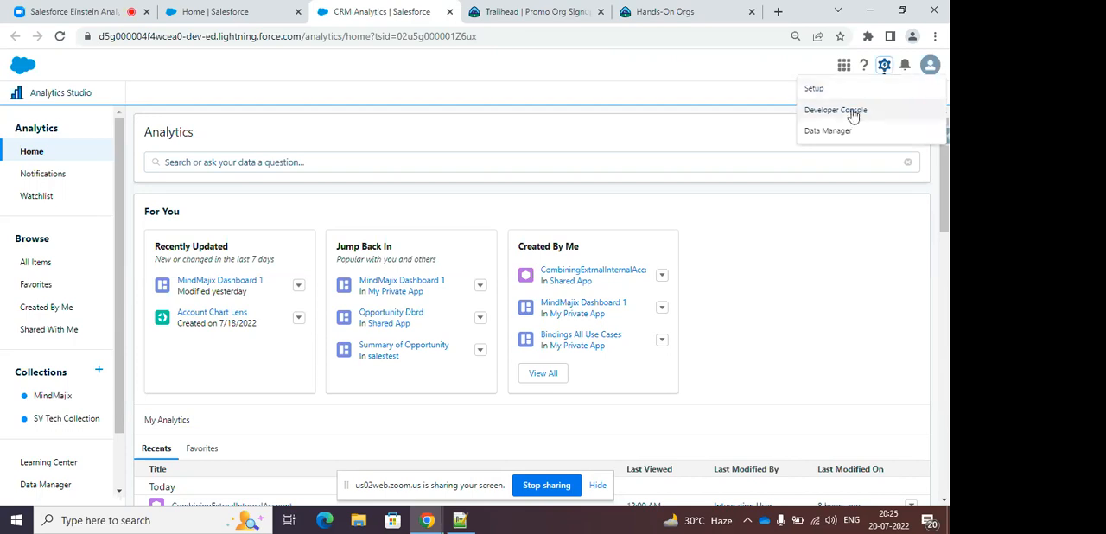
{"action": "left_click", "coordinate": [836, 127]}
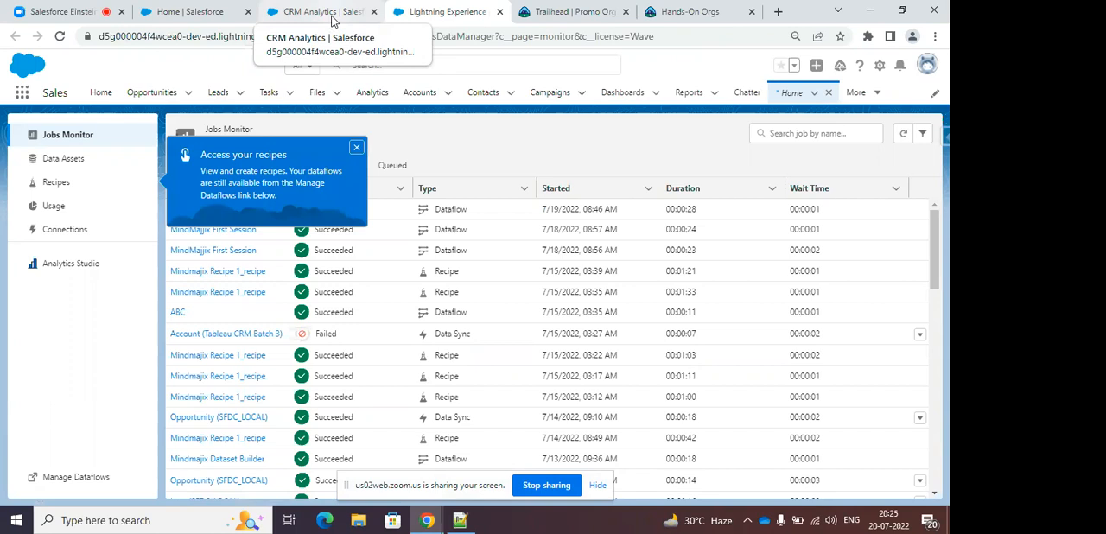
Return to the Salesforce Setup page and open the Accounts list in the Sales app.
{"action": "left_click", "coordinate": [180, 14]}
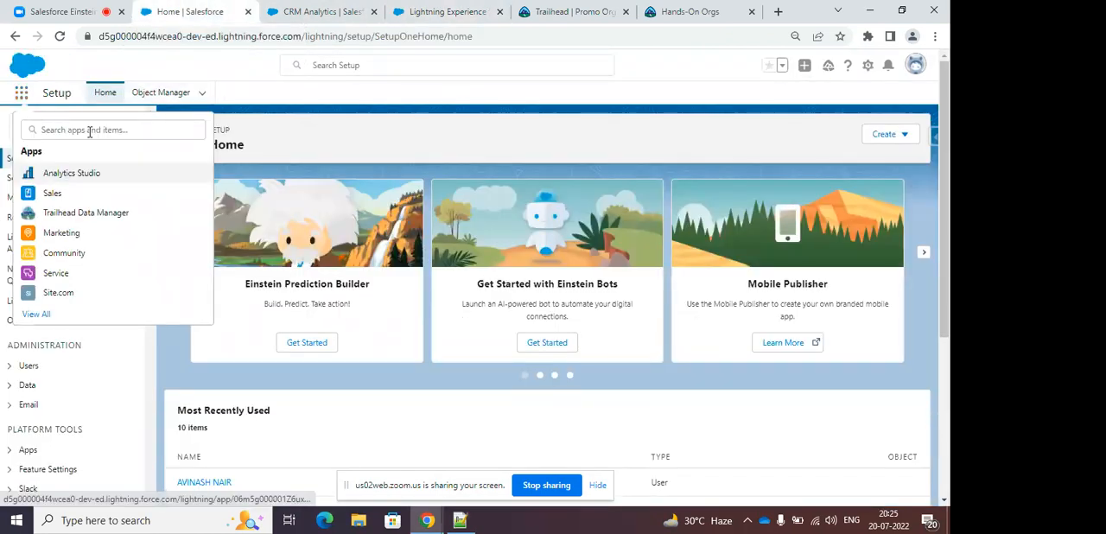
{"action": "left_click", "coordinate": [85, 194]}
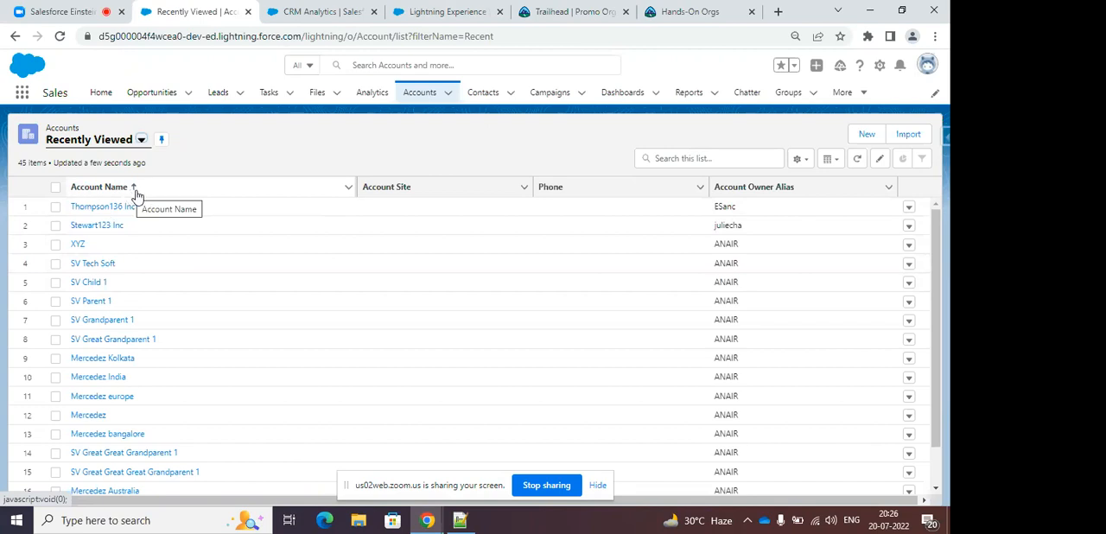
Open a new account form and inspect the required Account Name field and the Rating options.
{"action": "left_click", "coordinate": [865, 135]}
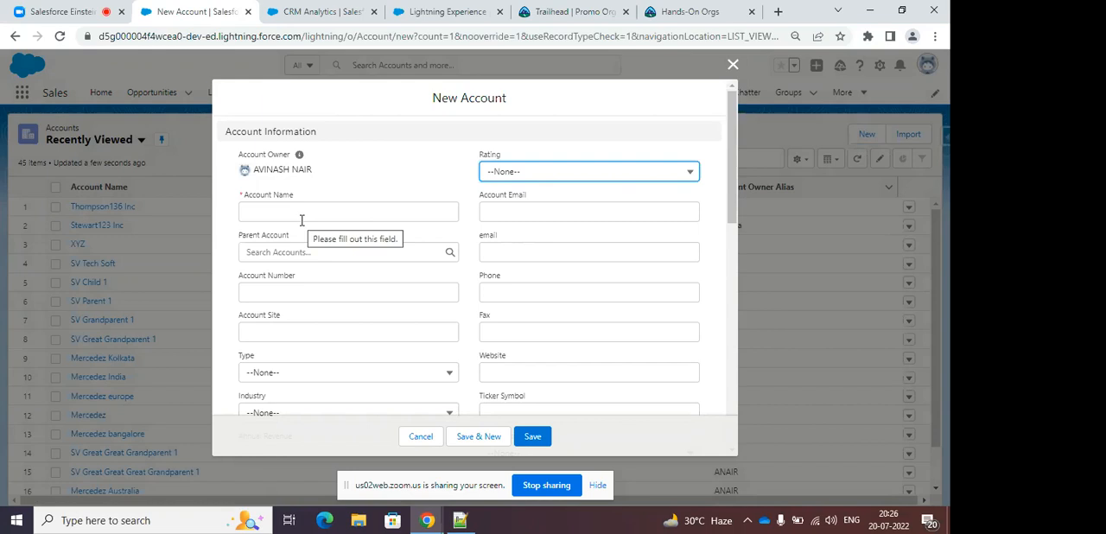
{"action": "left_click", "coordinate": [342, 211]}
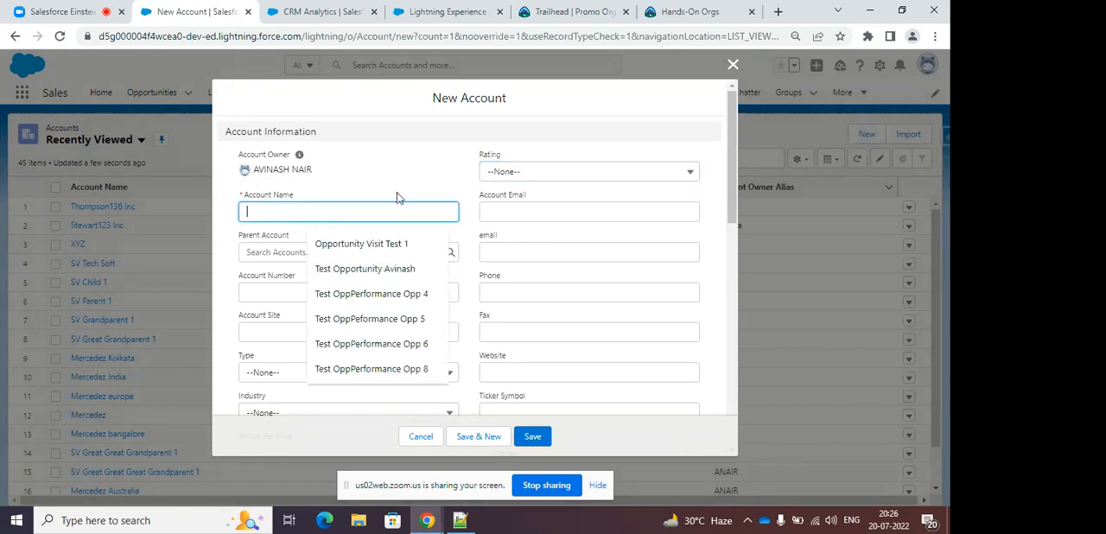
{"action": "left_click", "coordinate": [462, 189]}
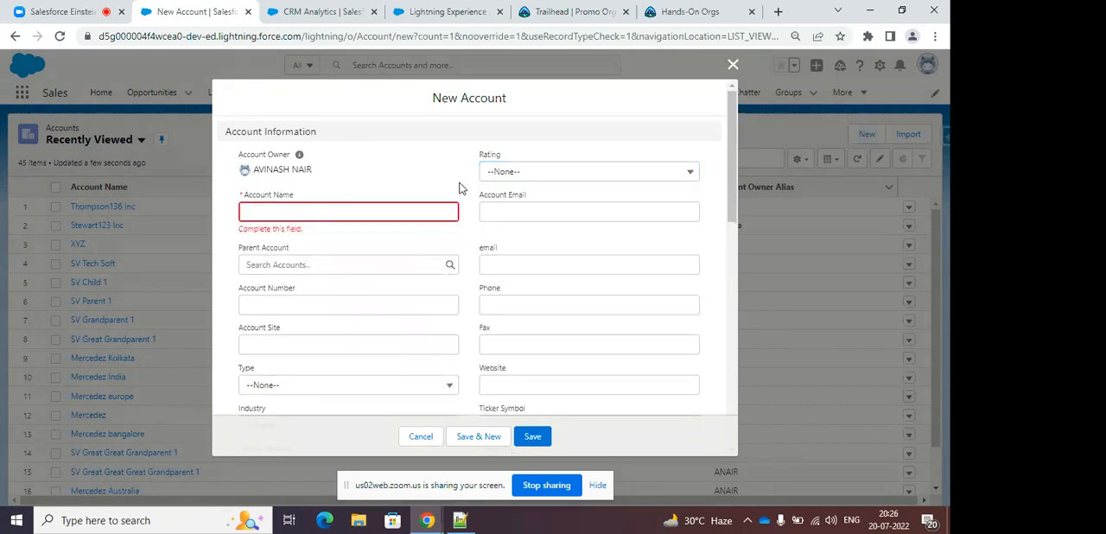
{"action": "left_click", "coordinate": [506, 172]}
{"action": "left_click", "coordinate": [506, 173]}
{"action": "scroll", "coordinate": [566, 211], "scroll_direction": "down", "scroll_amount": 1}
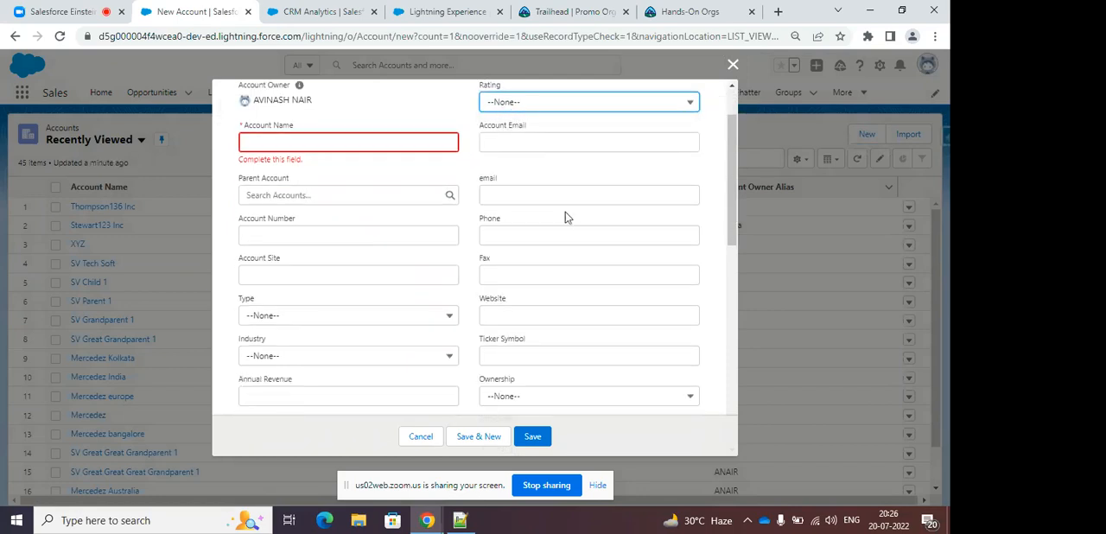
{"action": "scroll", "coordinate": [323, 215], "scroll_direction": "up", "scroll_amount": 1}
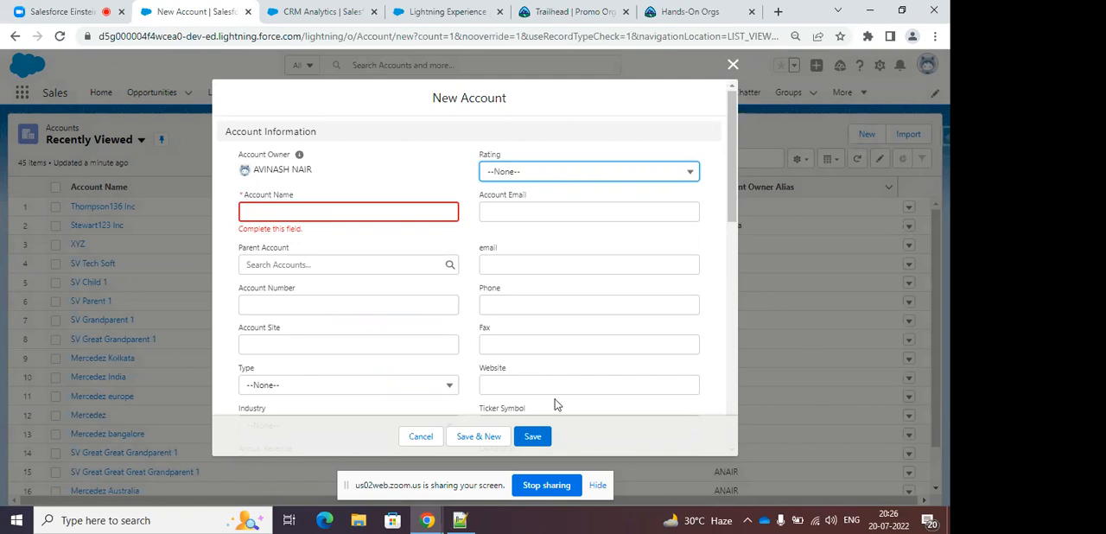
Review the Ownership field and the address, additional and description sections of the new account form.
{"action": "scroll", "coordinate": [571, 311], "scroll_direction": "down", "scroll_amount": 4}
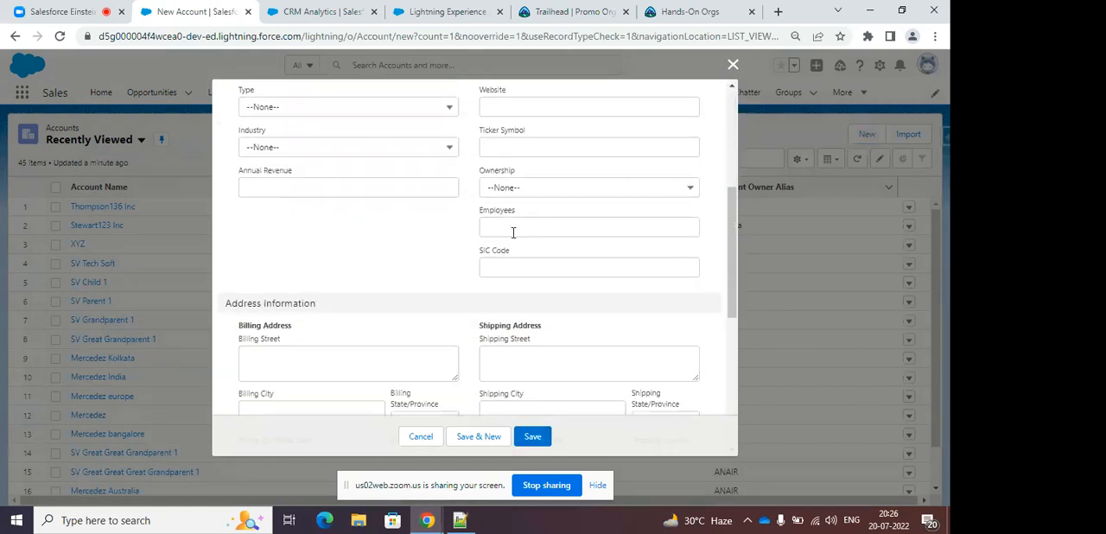
{"action": "left_click", "coordinate": [506, 190]}
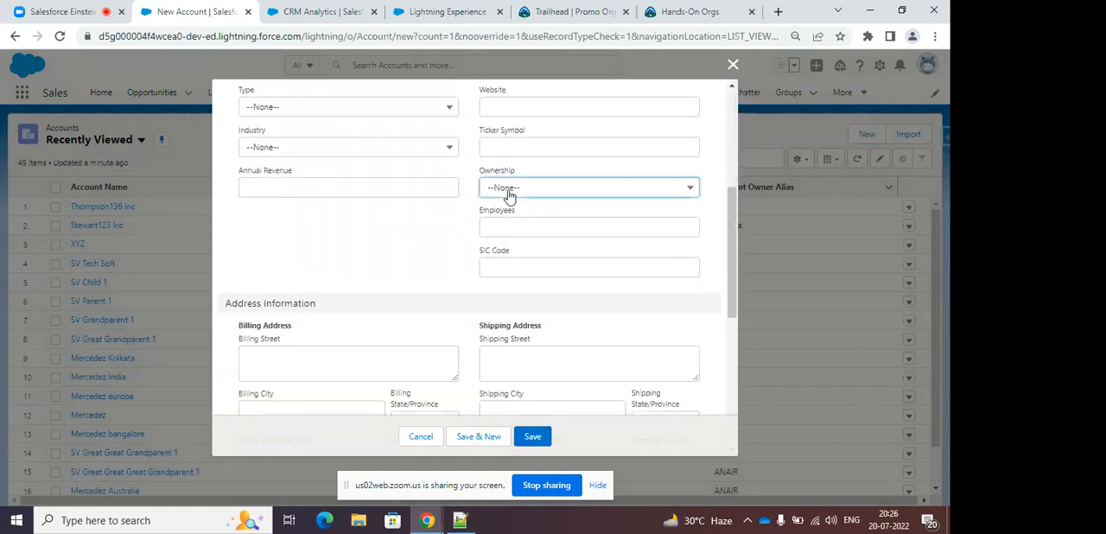
{"action": "left_click", "coordinate": [444, 254]}
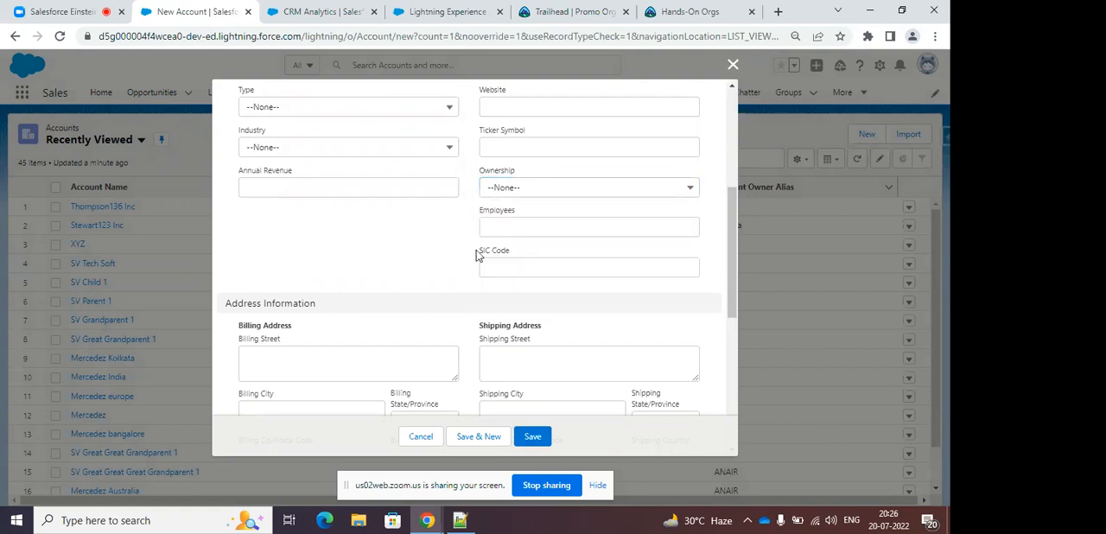
{"action": "scroll", "coordinate": [319, 220], "scroll_direction": "down", "scroll_amount": 2}
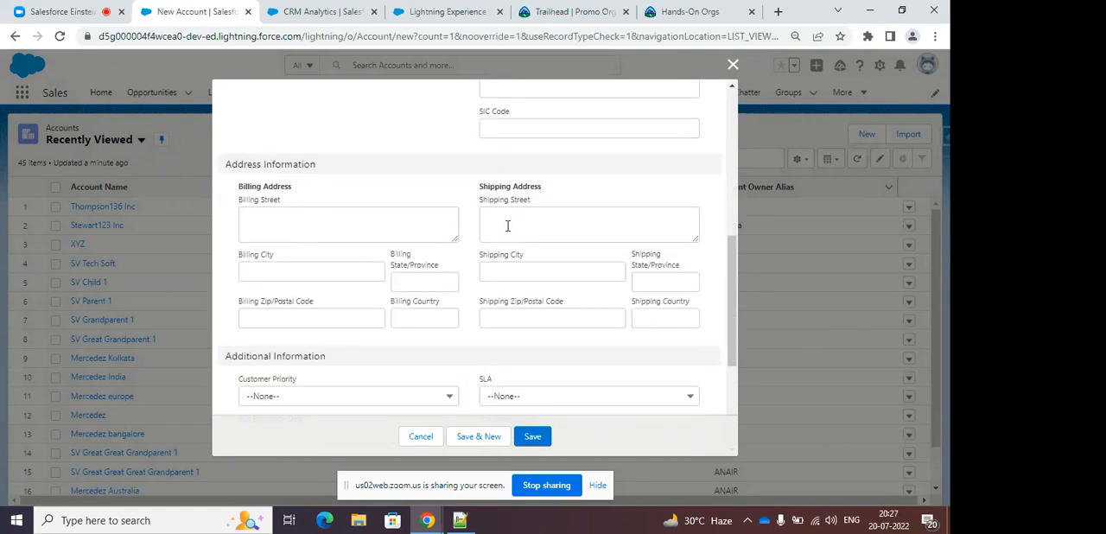
{"action": "scroll", "coordinate": [507, 226], "scroll_direction": "down", "scroll_amount": 4}
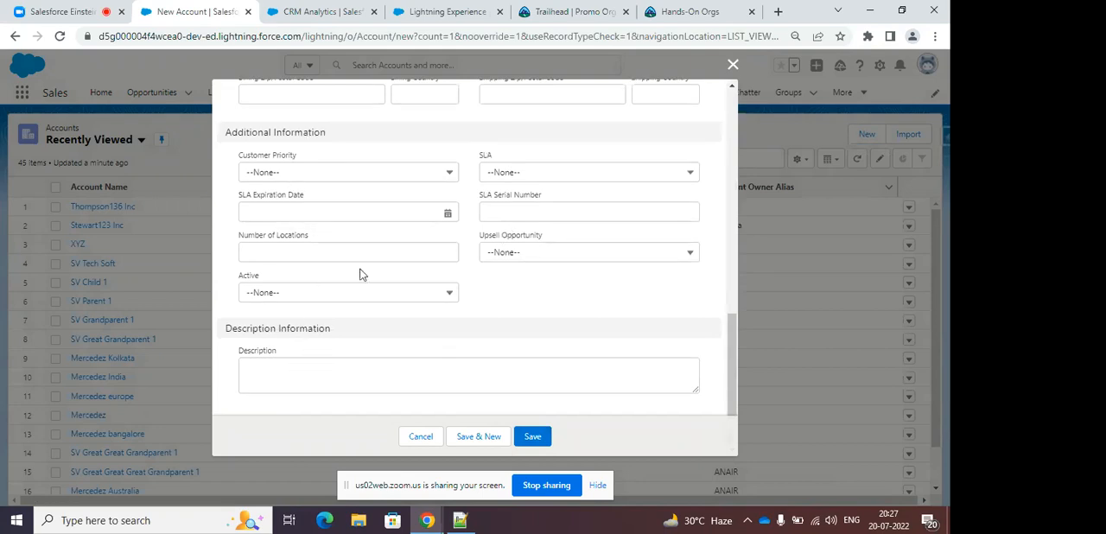
{"action": "scroll", "coordinate": [372, 273], "scroll_direction": "up", "scroll_amount": 1}
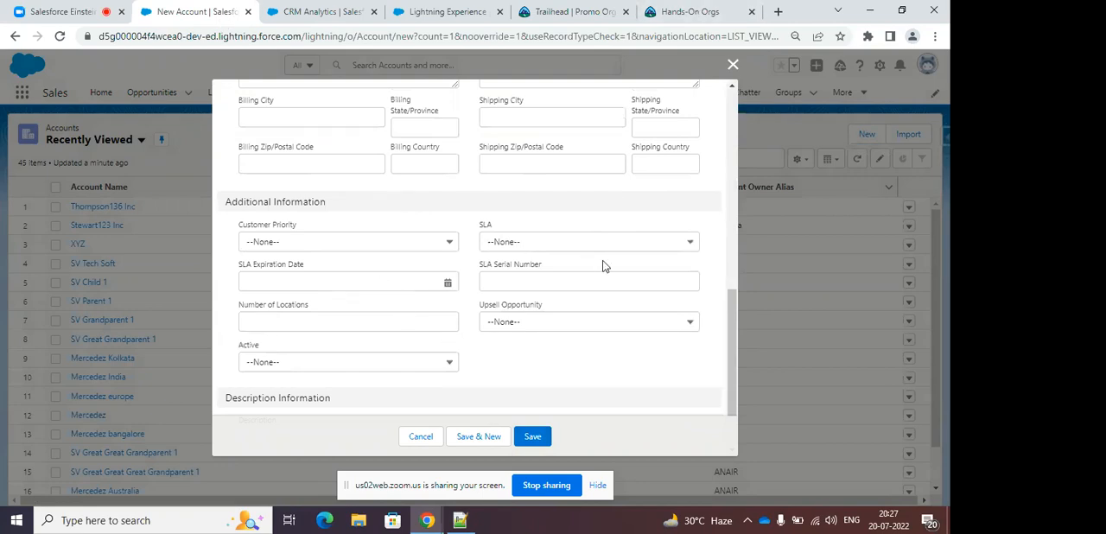
{"action": "scroll", "coordinate": [602, 264], "scroll_direction": "up", "scroll_amount": 4}
{"action": "scroll", "coordinate": [602, 264], "scroll_direction": "up", "scroll_amount": 4}
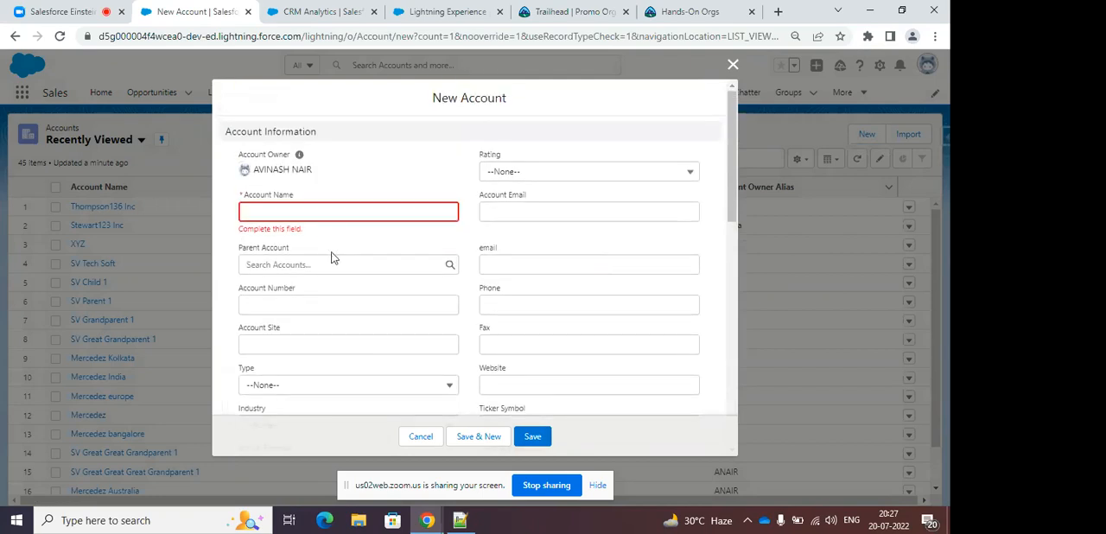
Inspect the Type and Industry options in the new account form and close it without saving.
{"action": "scroll", "coordinate": [380, 302], "scroll_direction": "down", "scroll_amount": 1}
{"action": "left_click", "coordinate": [325, 322]}
{"action": "left_click", "coordinate": [325, 322]}
{"action": "left_click", "coordinate": [353, 360]}
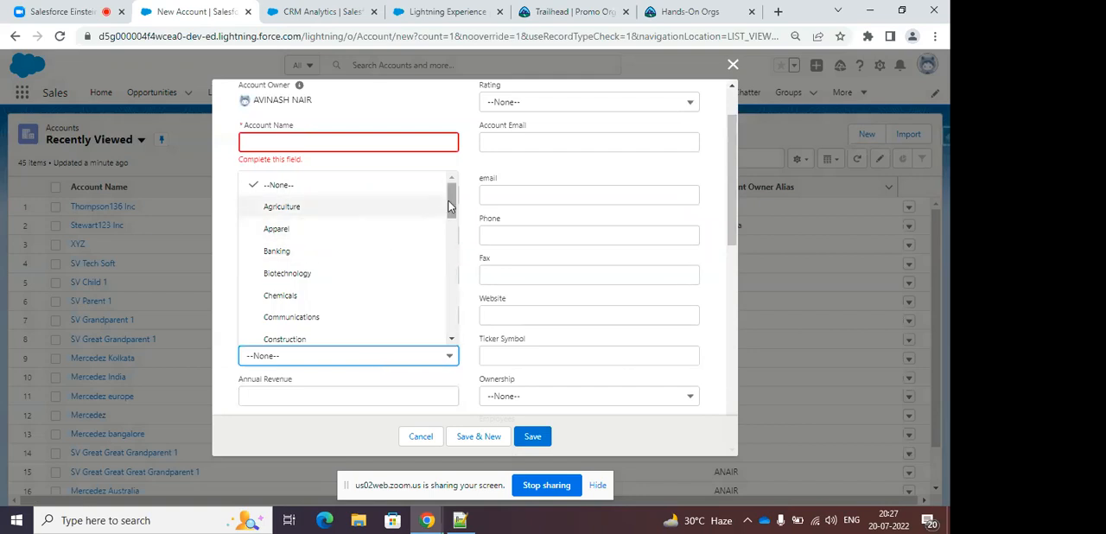
{"action": "left_click_drag", "start_coordinate": [451, 206], "coordinate": [465, 334]}
{"action": "left_click", "coordinate": [466, 335]}
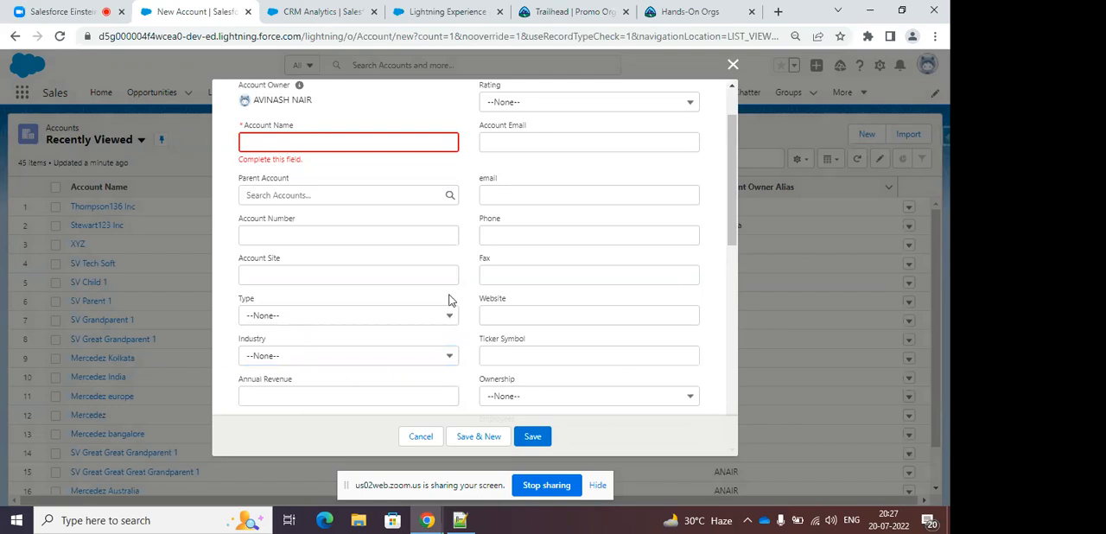
{"action": "left_click", "coordinate": [374, 355]}
{"action": "scroll", "coordinate": [378, 279], "scroll_direction": "down", "scroll_amount": 3}
{"action": "scroll", "coordinate": [380, 270], "scroll_direction": "down", "scroll_amount": 3}
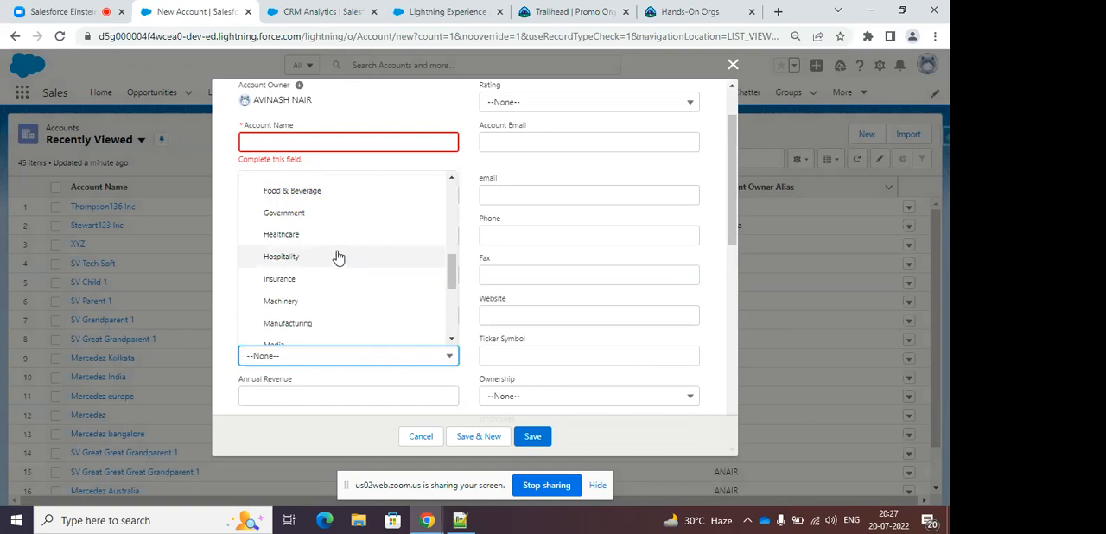
{"action": "left_click", "coordinate": [475, 182]}
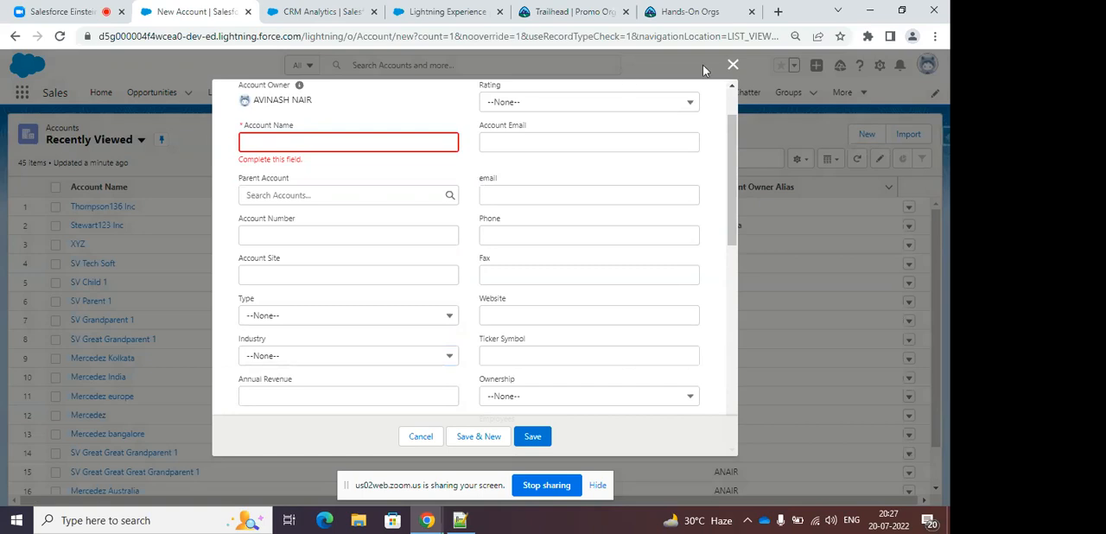
{"action": "left_click", "coordinate": [734, 65]}
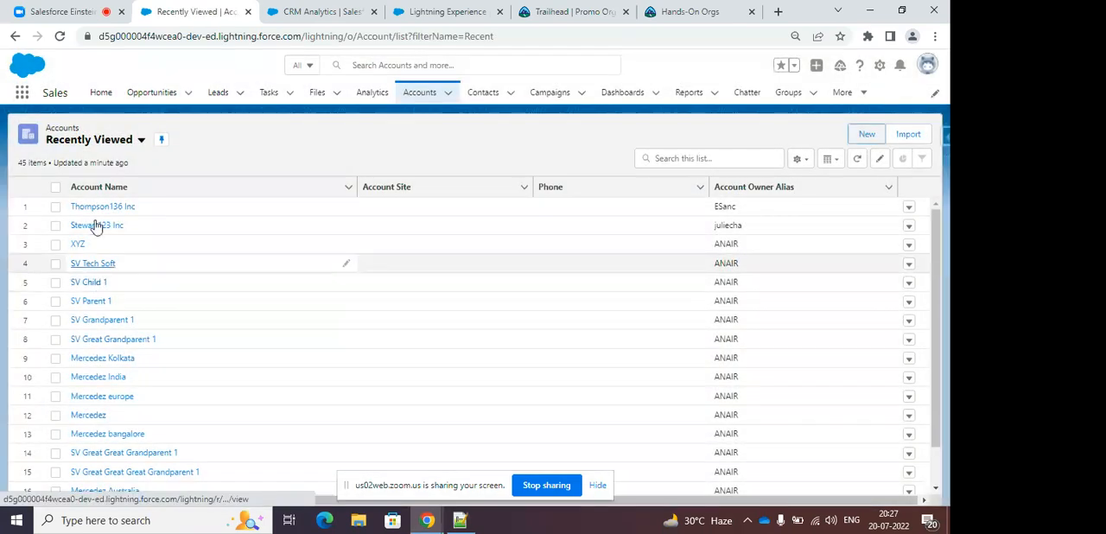
Open the Thompson136 Inc account and review its field values in the record details.
{"action": "left_click", "coordinate": [104, 208]}
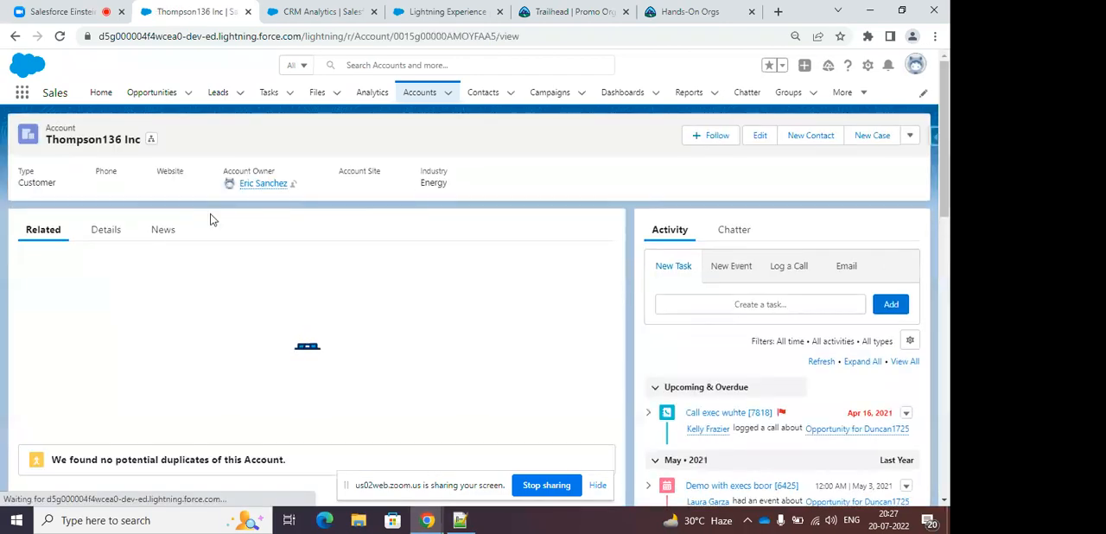
{"action": "left_click", "coordinate": [105, 231]}
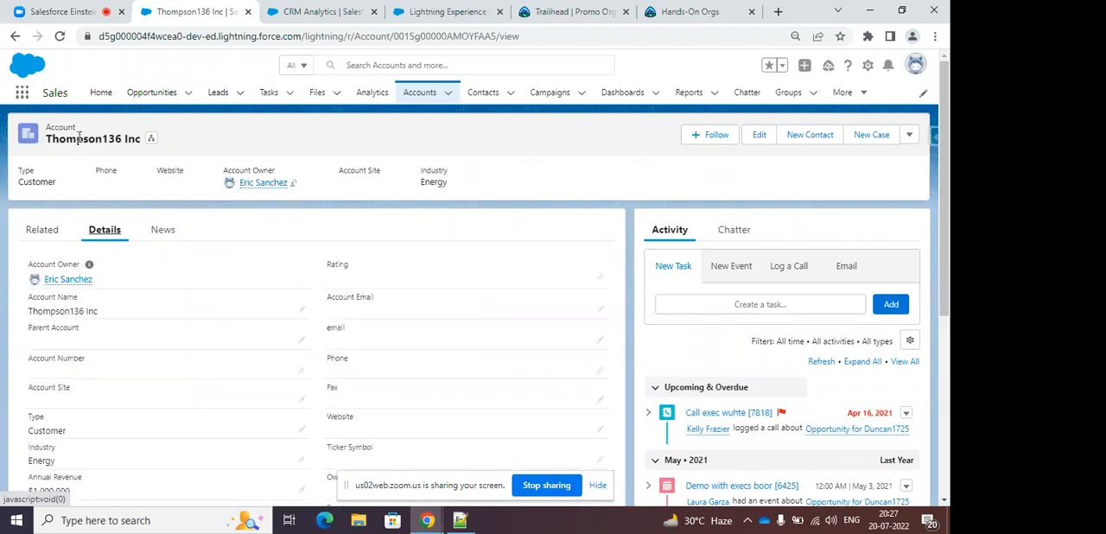
{"action": "scroll", "coordinate": [164, 194], "scroll_direction": "down", "scroll_amount": 2}
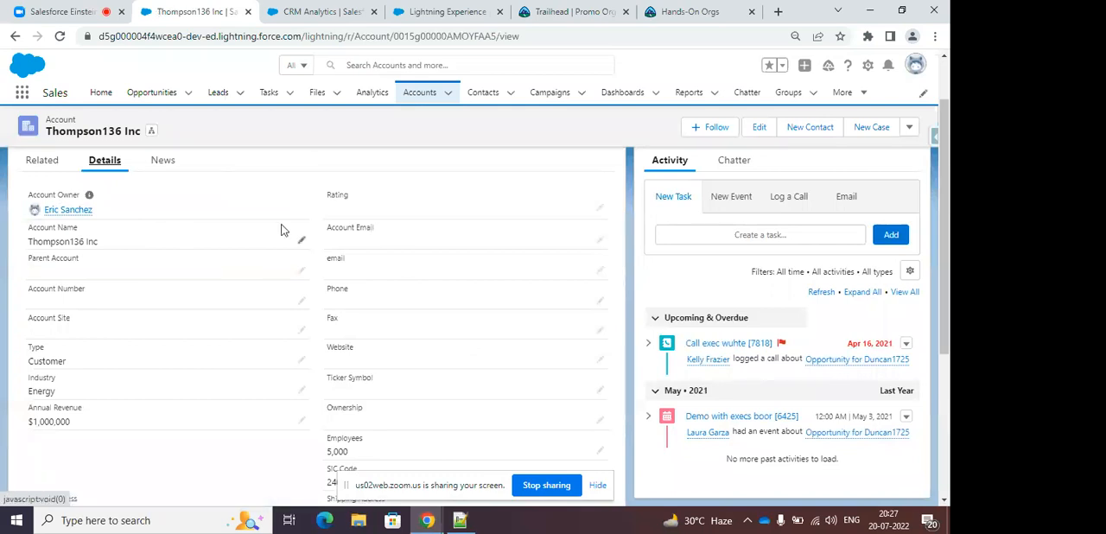
{"action": "scroll", "coordinate": [181, 262], "scroll_direction": "down", "scroll_amount": 1}
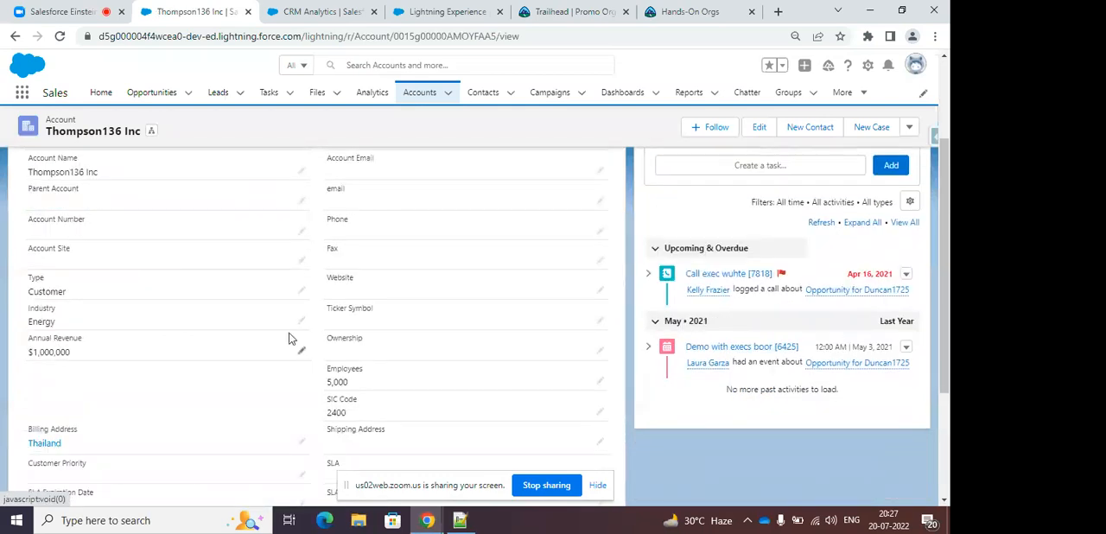
{"action": "scroll", "coordinate": [332, 332], "scroll_direction": "down", "scroll_amount": 1}
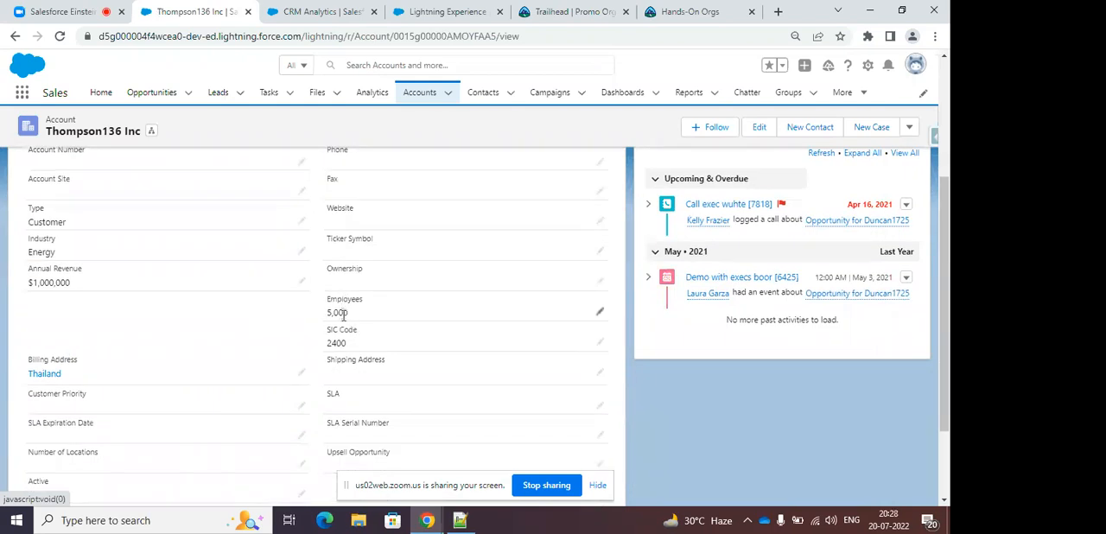
{"action": "scroll", "coordinate": [333, 277], "scroll_direction": "down", "scroll_amount": 2}
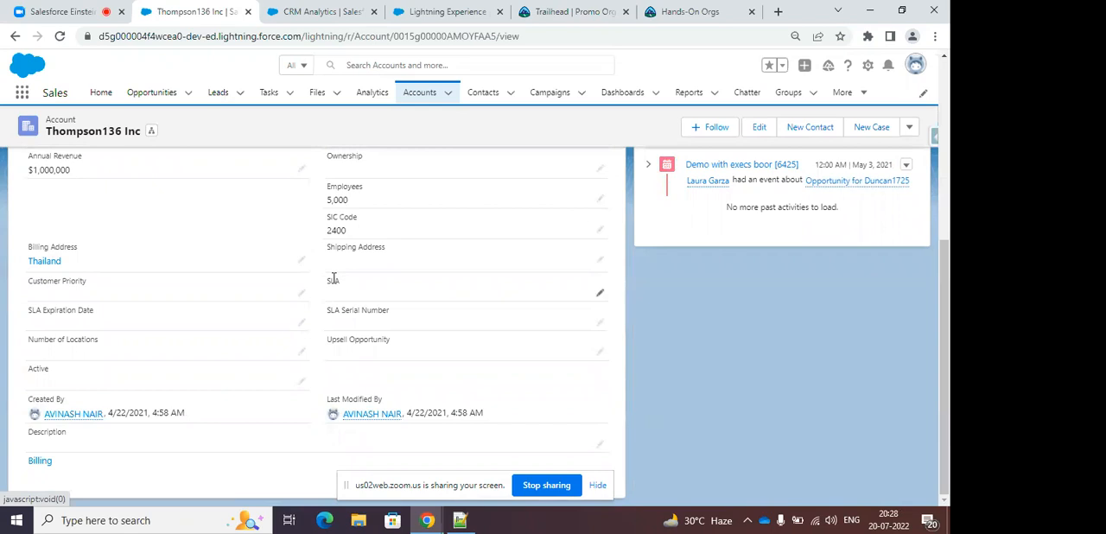
{"action": "scroll", "coordinate": [333, 279], "scroll_direction": "up", "scroll_amount": 5}
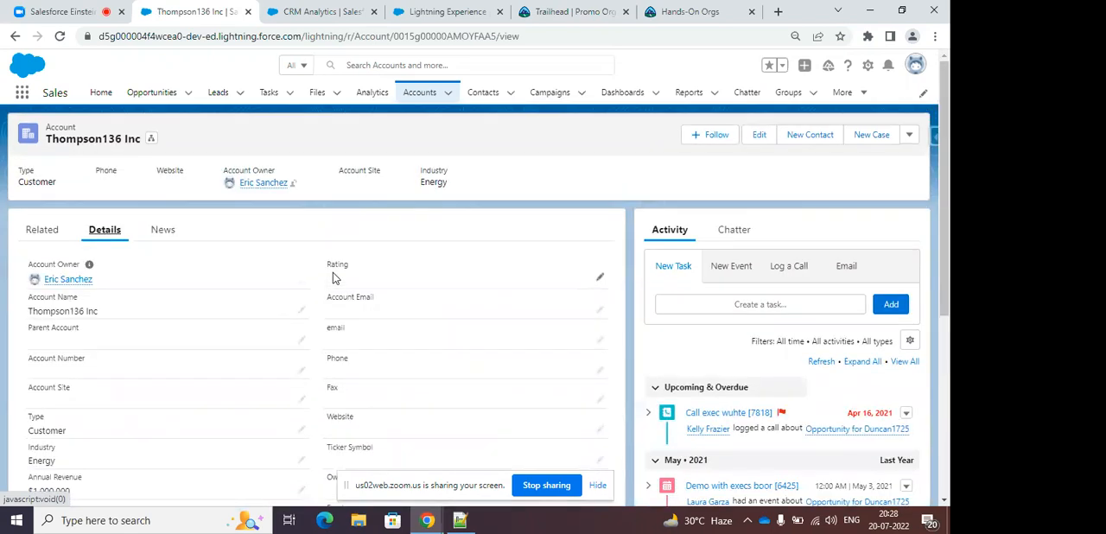
Open a new contact form from the Contacts list and review its contact, address and additional information fields.
{"action": "left_click", "coordinate": [484, 96]}
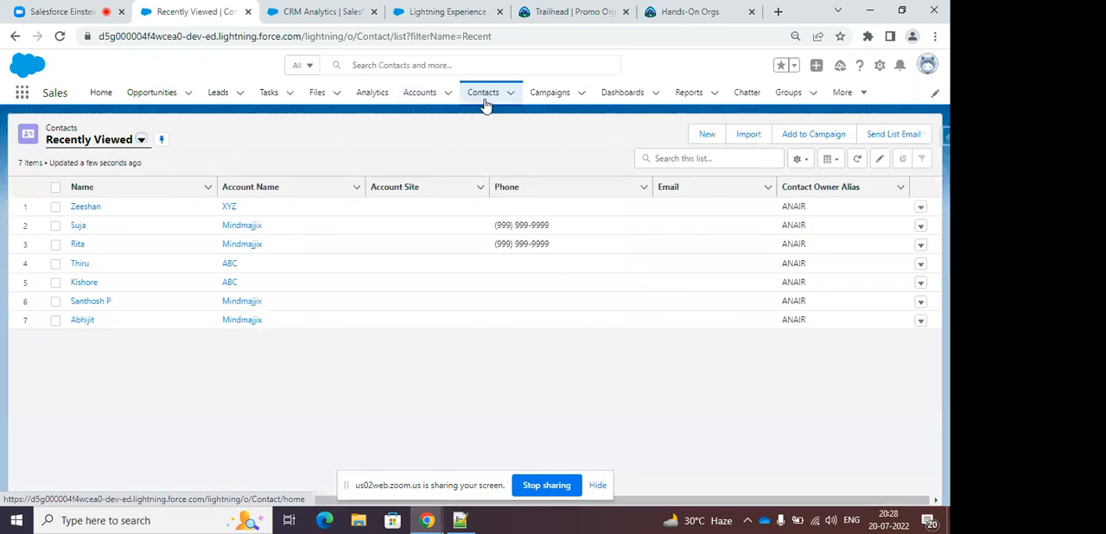
{"action": "left_click", "coordinate": [704, 138]}
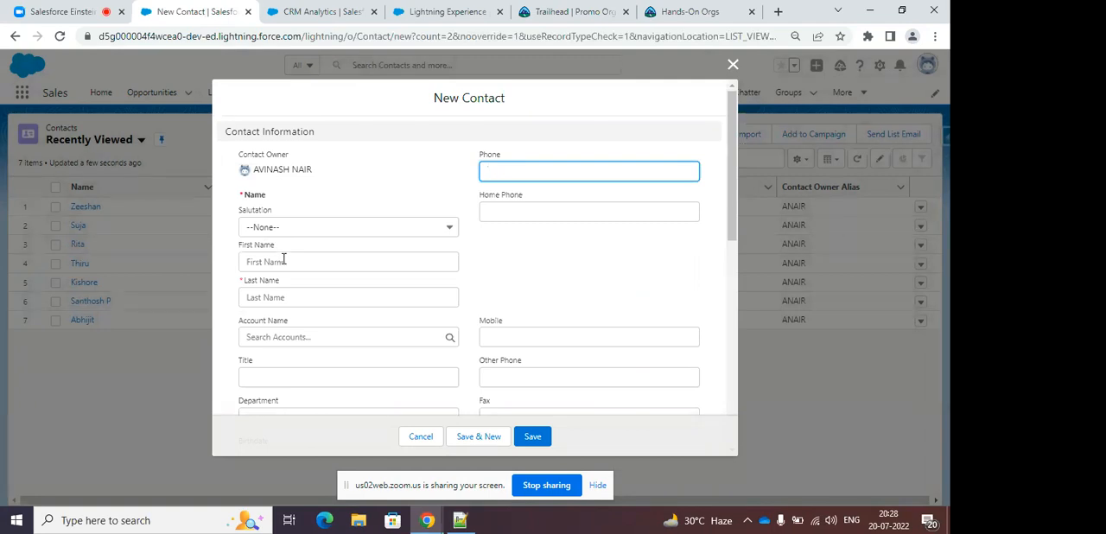
{"action": "scroll", "coordinate": [407, 215], "scroll_direction": "down", "scroll_amount": 1}
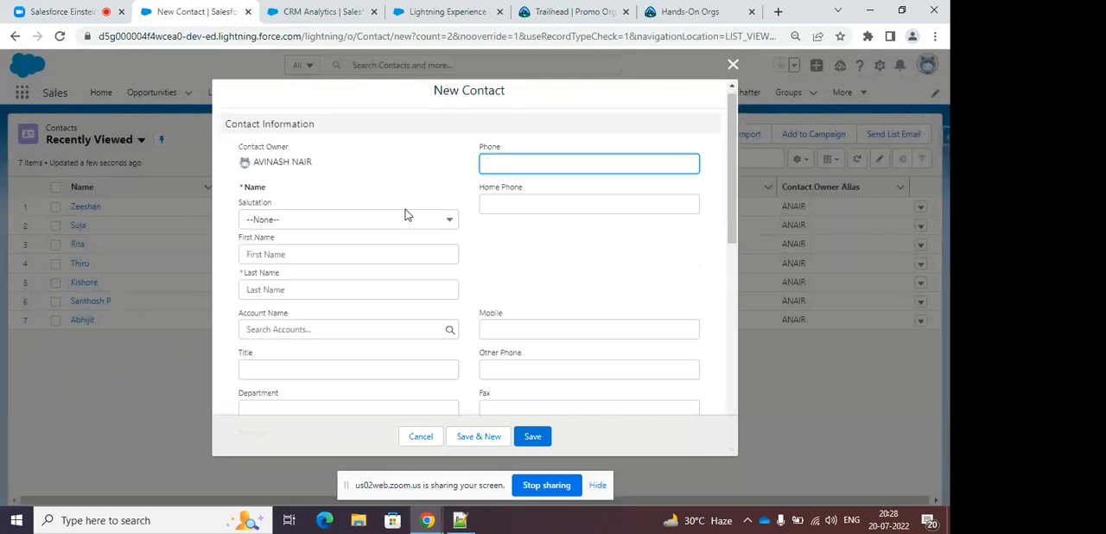
{"action": "scroll", "coordinate": [432, 250], "scroll_direction": "down", "scroll_amount": 3}
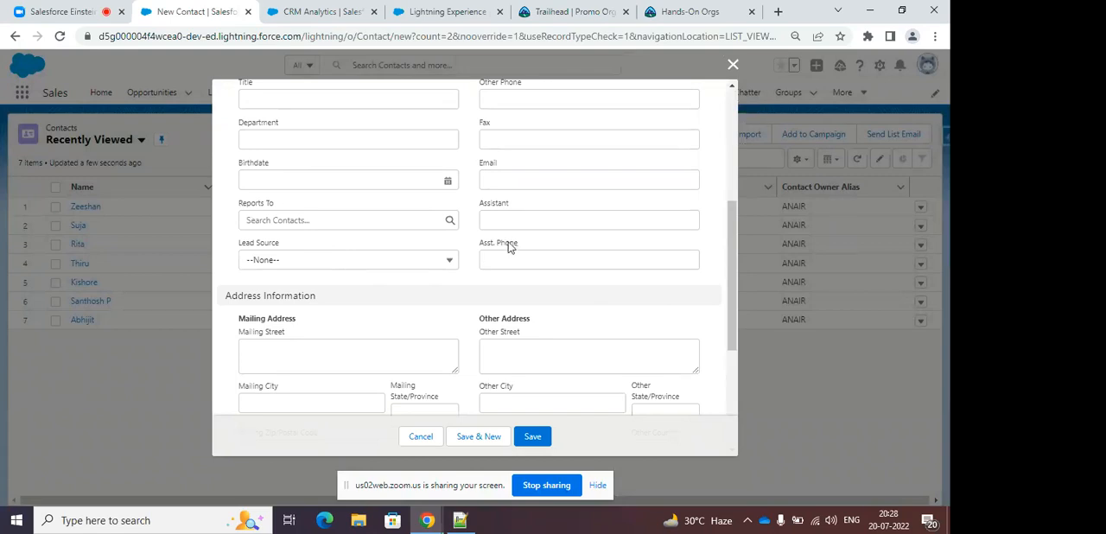
{"action": "scroll", "coordinate": [506, 244], "scroll_direction": "down", "scroll_amount": 2}
{"action": "scroll", "coordinate": [538, 222], "scroll_direction": "down", "scroll_amount": 1}
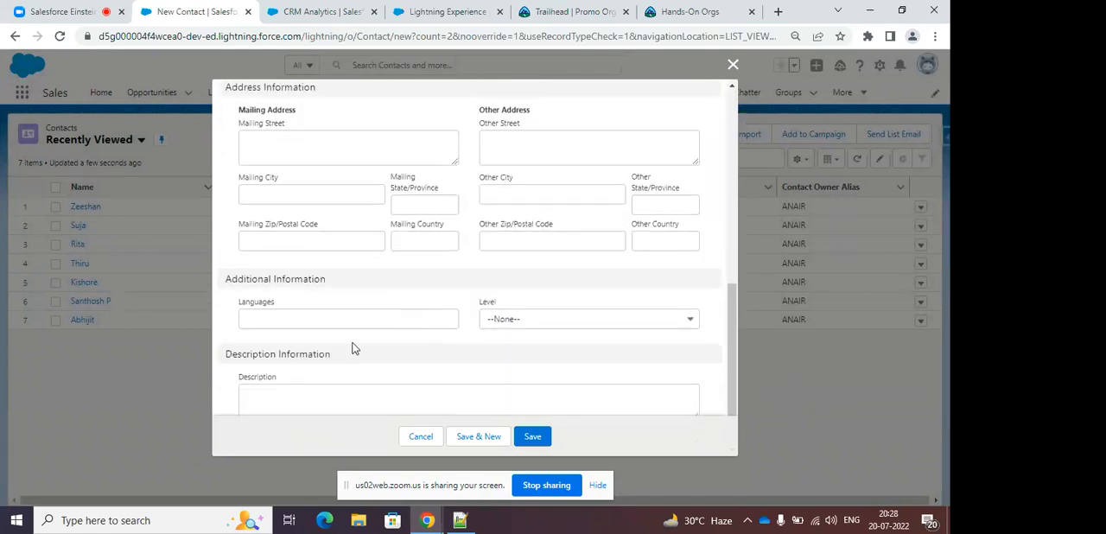
Inspect the Level options and recheck the fields of the new contact form, closing it without saving.
{"action": "left_click", "coordinate": [505, 327]}
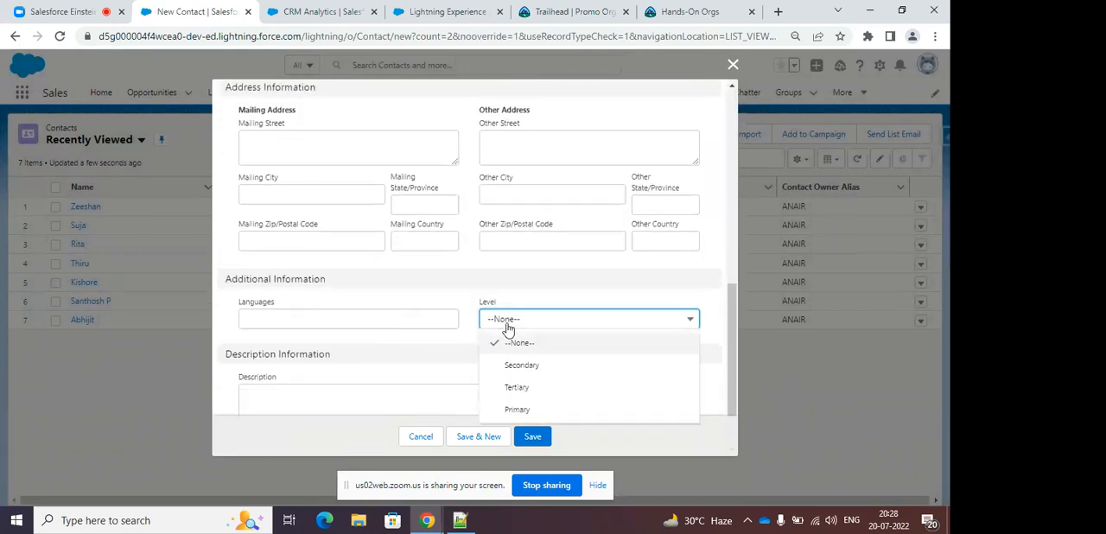
{"action": "left_click", "coordinate": [464, 303]}
{"action": "scroll", "coordinate": [518, 318], "scroll_direction": "down", "scroll_amount": 1}
{"action": "scroll", "coordinate": [528, 318], "scroll_direction": "up", "scroll_amount": 3}
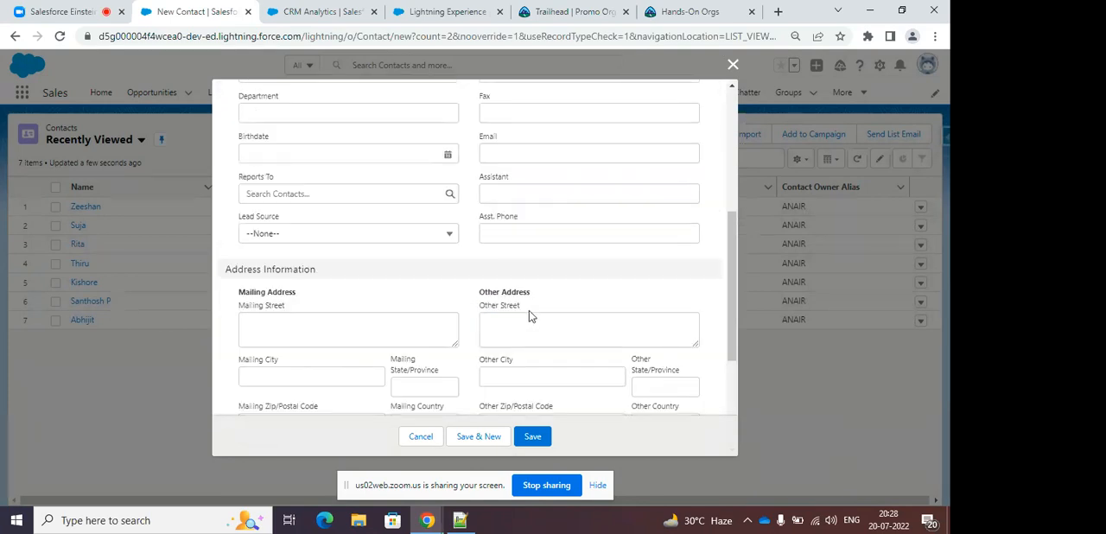
{"action": "scroll", "coordinate": [402, 227], "scroll_direction": "up", "scroll_amount": 3}
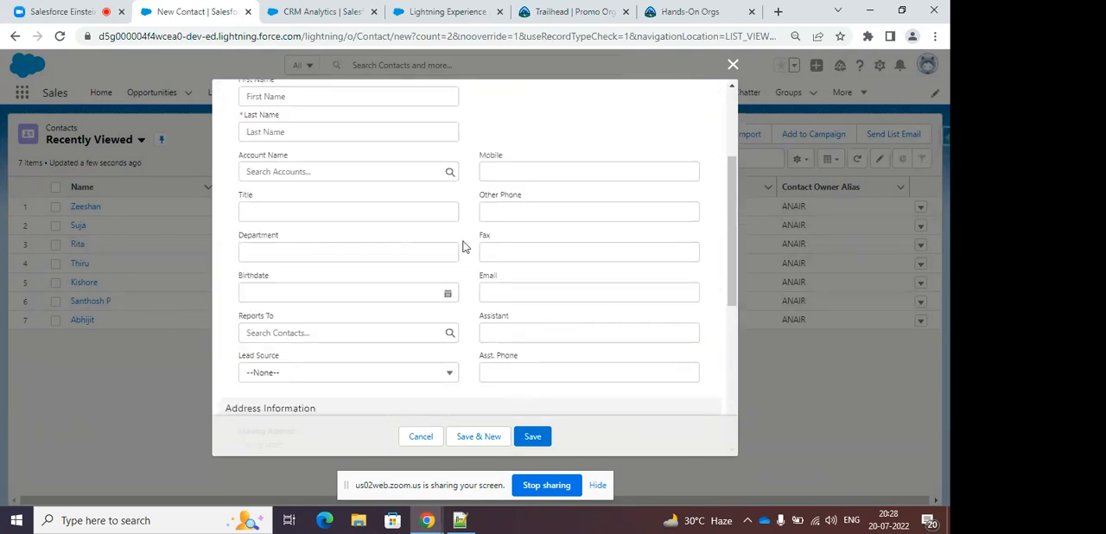
{"action": "scroll", "coordinate": [464, 233], "scroll_direction": "up", "scroll_amount": 1}
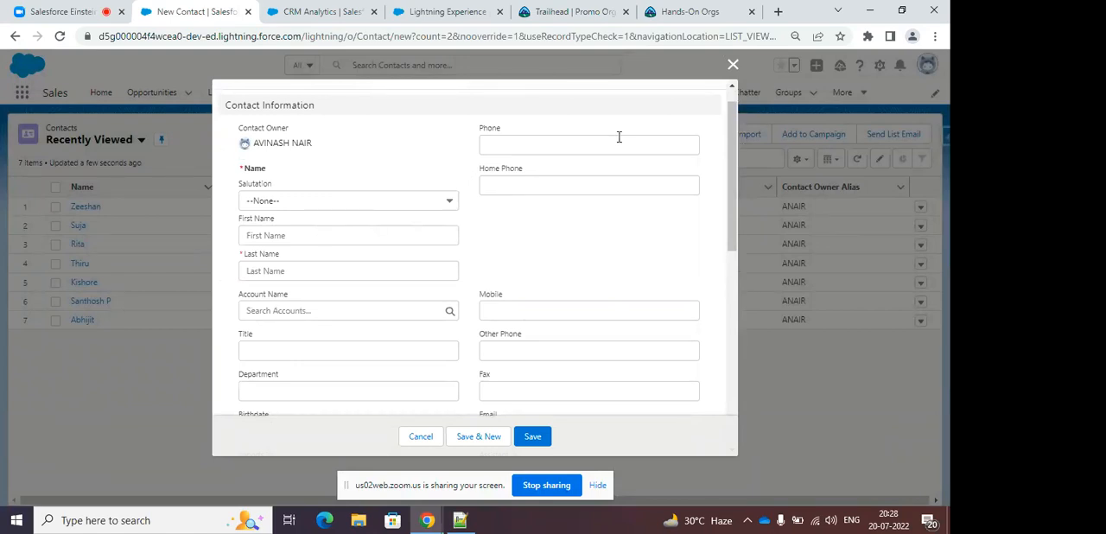
{"action": "left_click", "coordinate": [732, 64]}
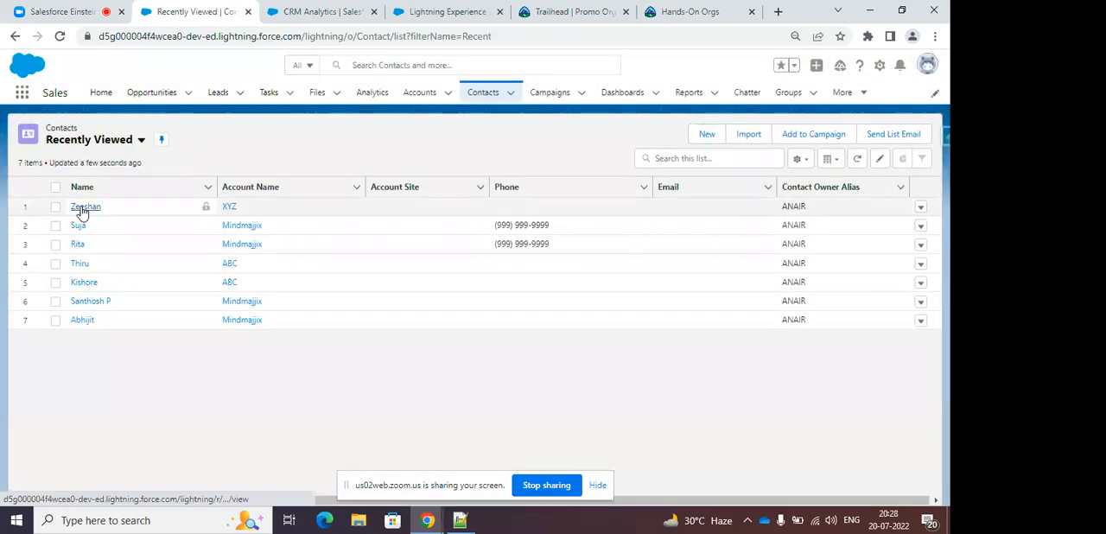
Open the first recently viewed contact and review its field values in the record details.
{"action": "left_click", "coordinate": [86, 206]}
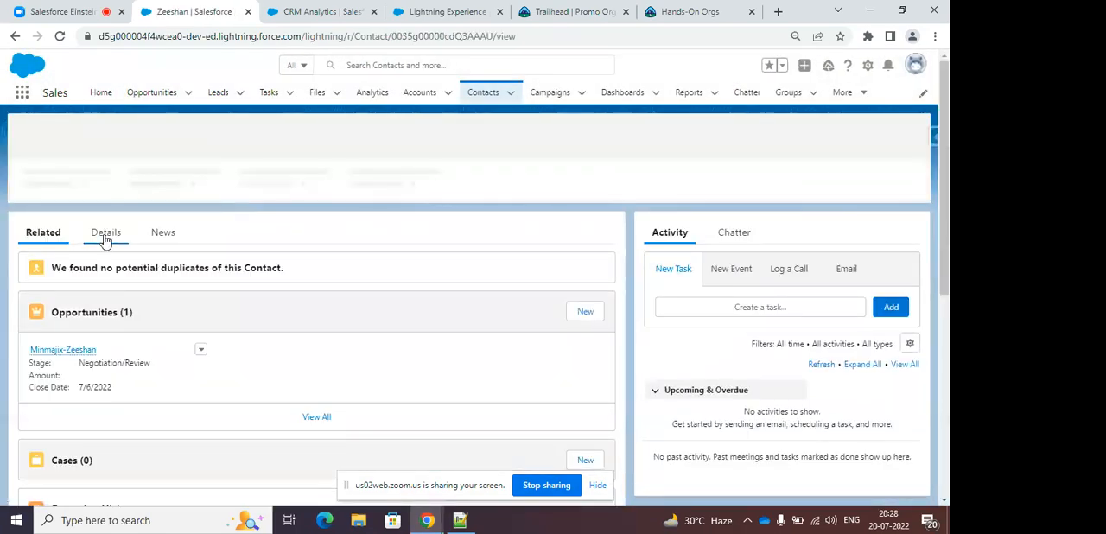
{"action": "left_click", "coordinate": [105, 230]}
{"action": "scroll", "coordinate": [294, 272], "scroll_direction": "down", "scroll_amount": 1}
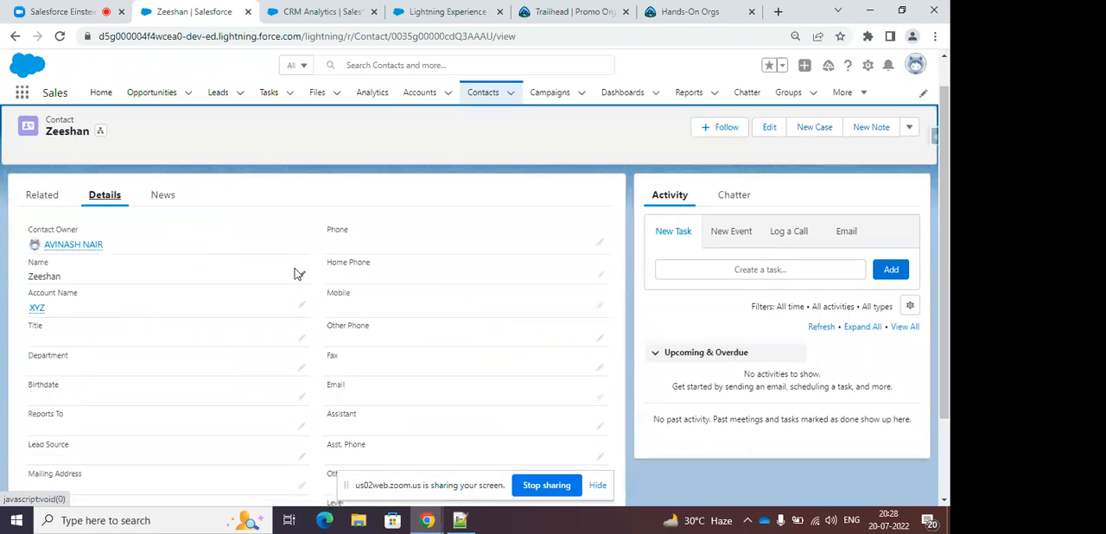
{"action": "scroll", "coordinate": [346, 265], "scroll_direction": "down", "scroll_amount": 1}
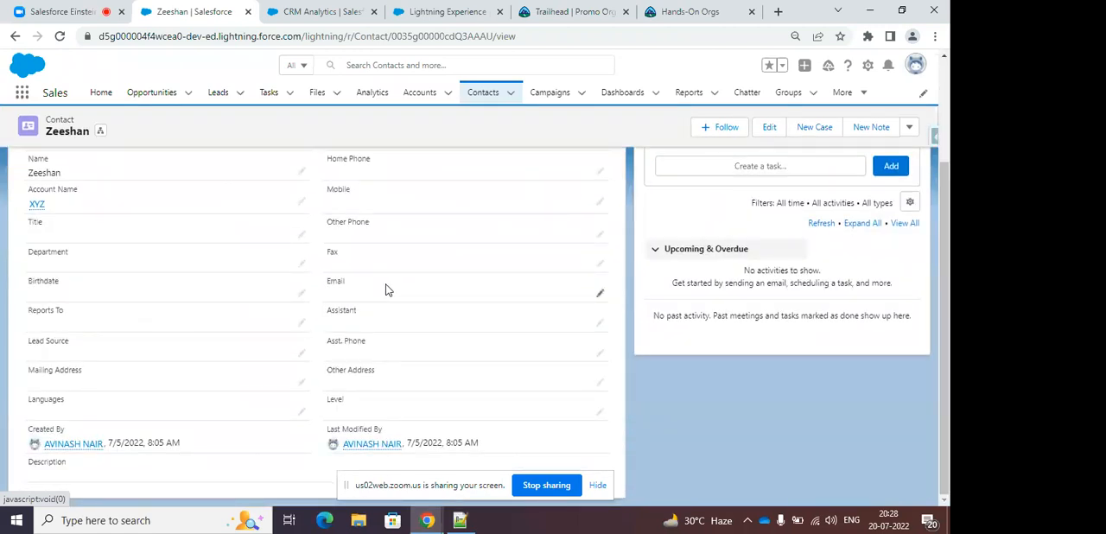
{"action": "scroll", "coordinate": [387, 290], "scroll_direction": "up", "scroll_amount": 1}
{"action": "scroll", "coordinate": [387, 289], "scroll_direction": "up", "scroll_amount": 1}
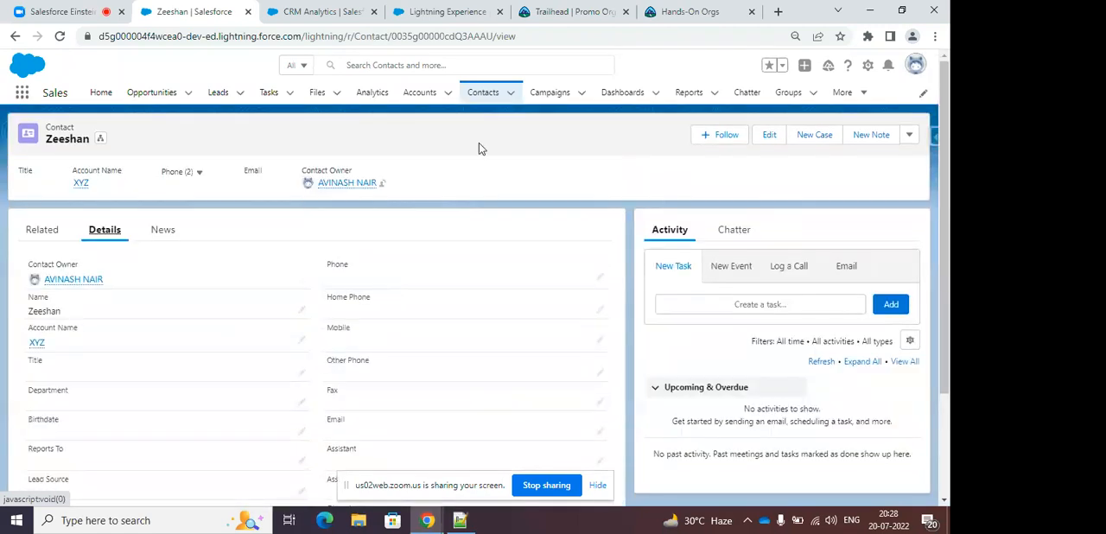
Open a new lead form from the Leads list, briefly checking the Zoom meeting chat before returning to it.
{"action": "left_click", "coordinate": [222, 92]}
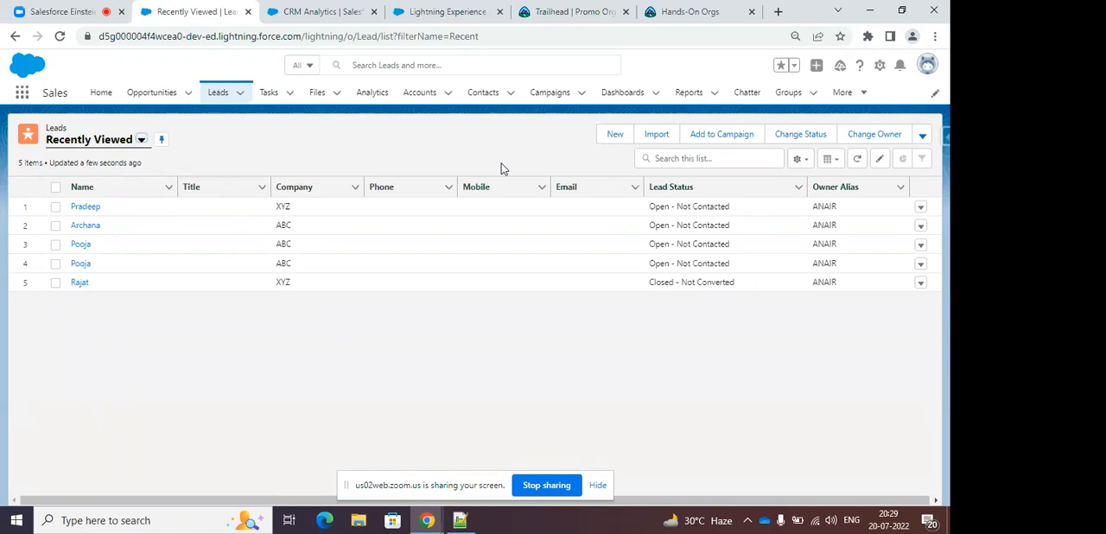
{"action": "left_click", "coordinate": [617, 135]}
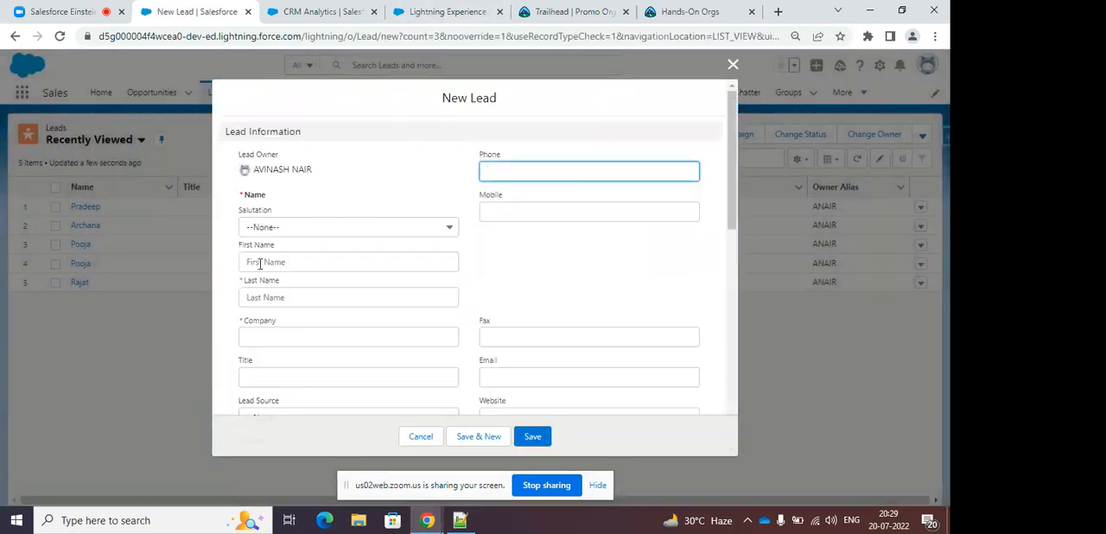
{"action": "left_click", "coordinate": [87, 15]}
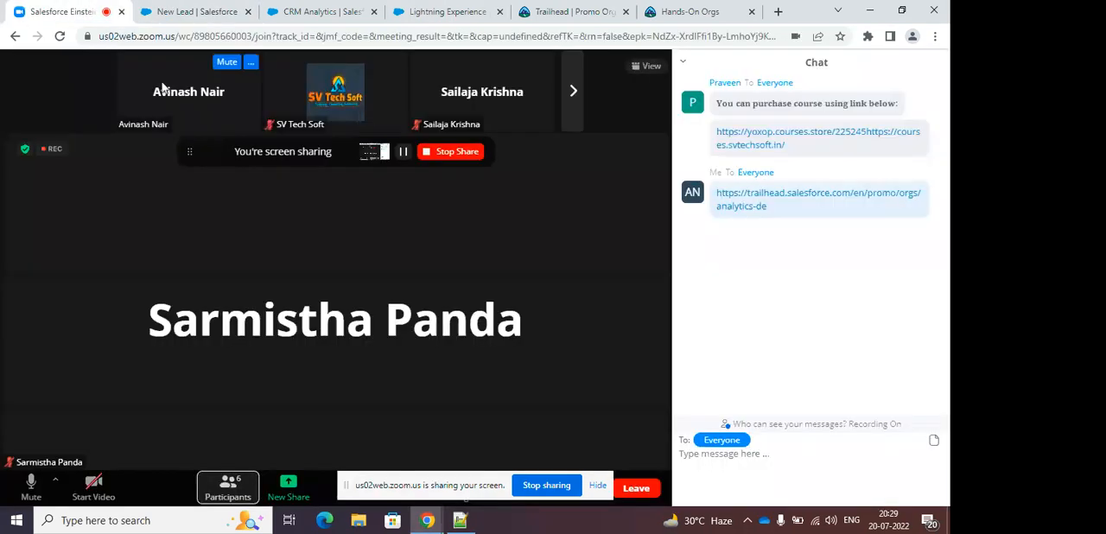
{"action": "left_click", "coordinate": [191, 12]}
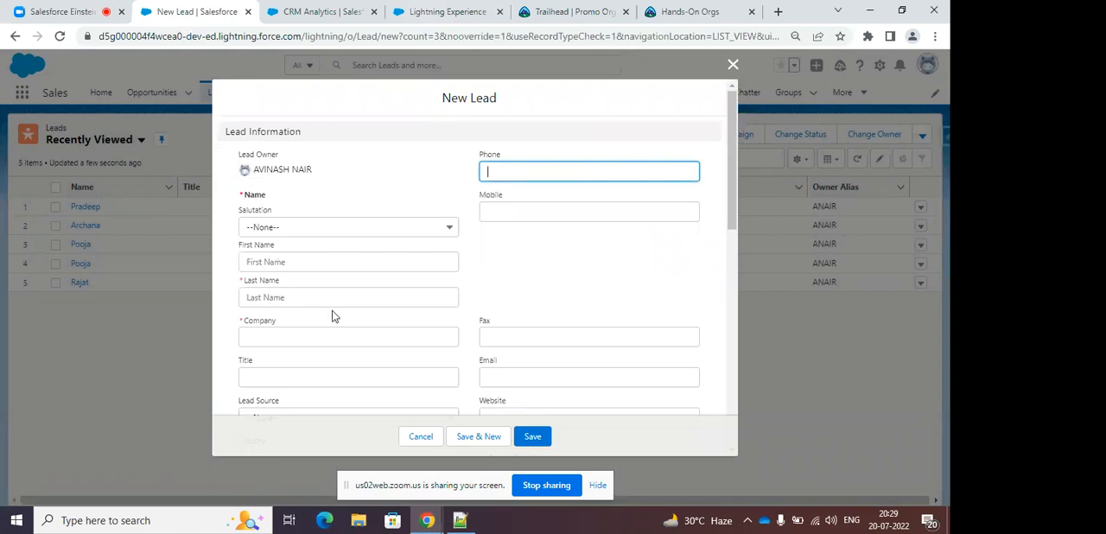
Review the upper fields of the new lead form and set Lead Source to Web.
{"action": "scroll", "coordinate": [333, 312], "scroll_direction": "down", "scroll_amount": 1}
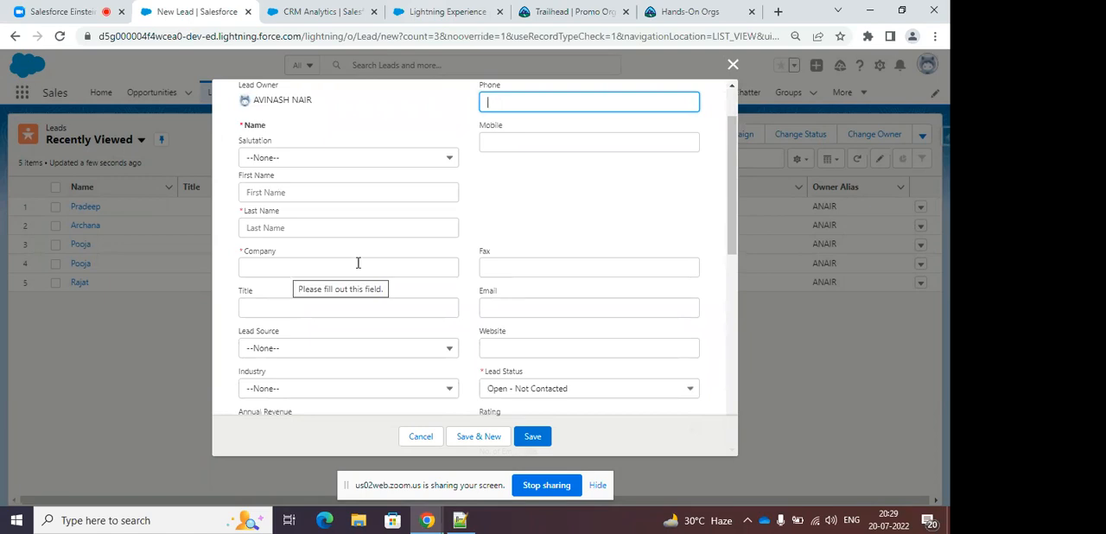
{"action": "scroll", "coordinate": [483, 255], "scroll_direction": "down", "scroll_amount": 1}
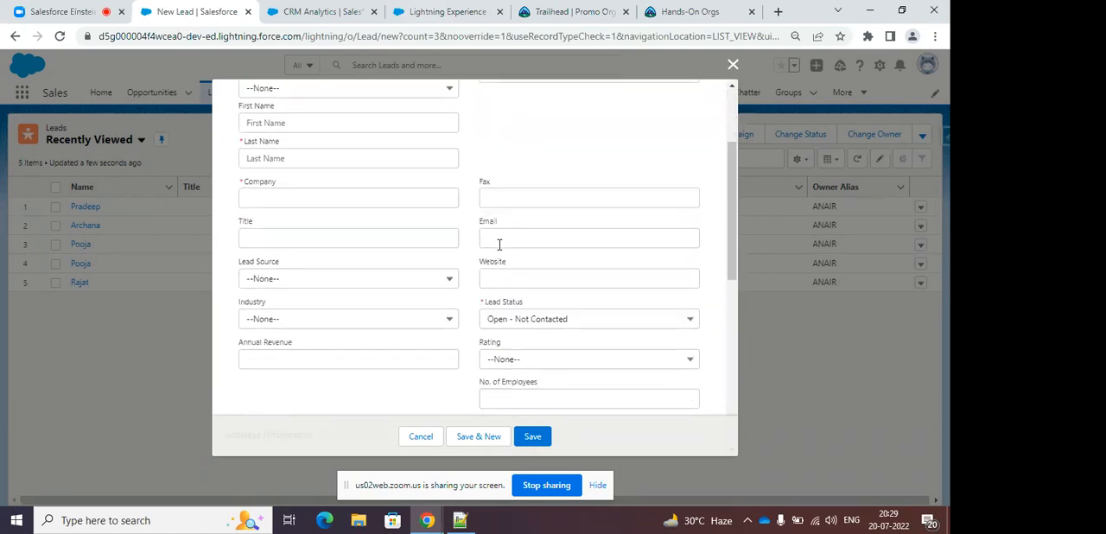
{"action": "left_click", "coordinate": [385, 274]}
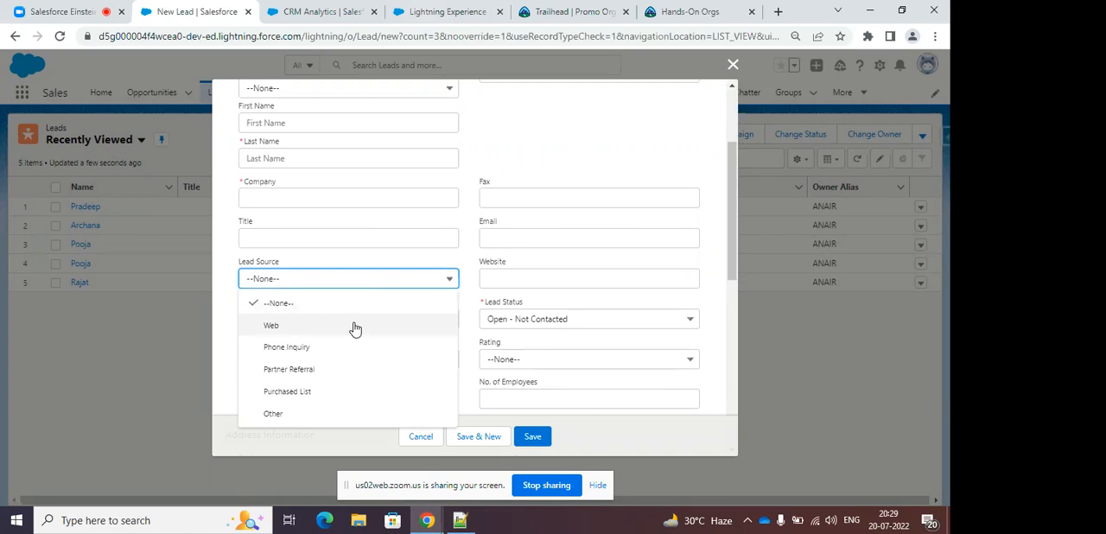
{"action": "left_click", "coordinate": [293, 332]}
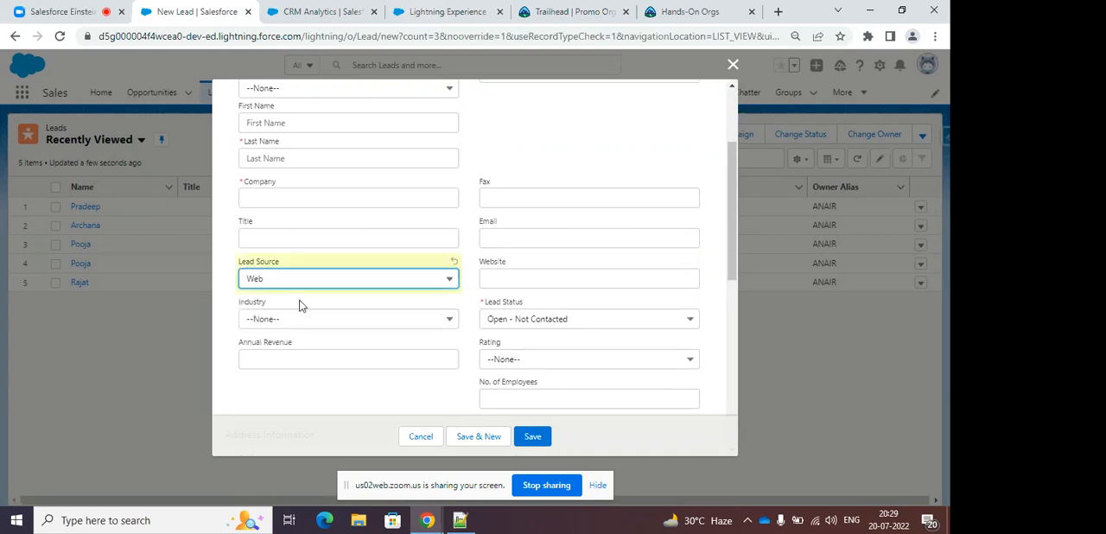
Look through the Industry options of the new lead and set Industry to Engineering.
{"action": "left_click", "coordinate": [348, 319]}
{"action": "scroll", "coordinate": [352, 363], "scroll_direction": "down", "scroll_amount": 2}
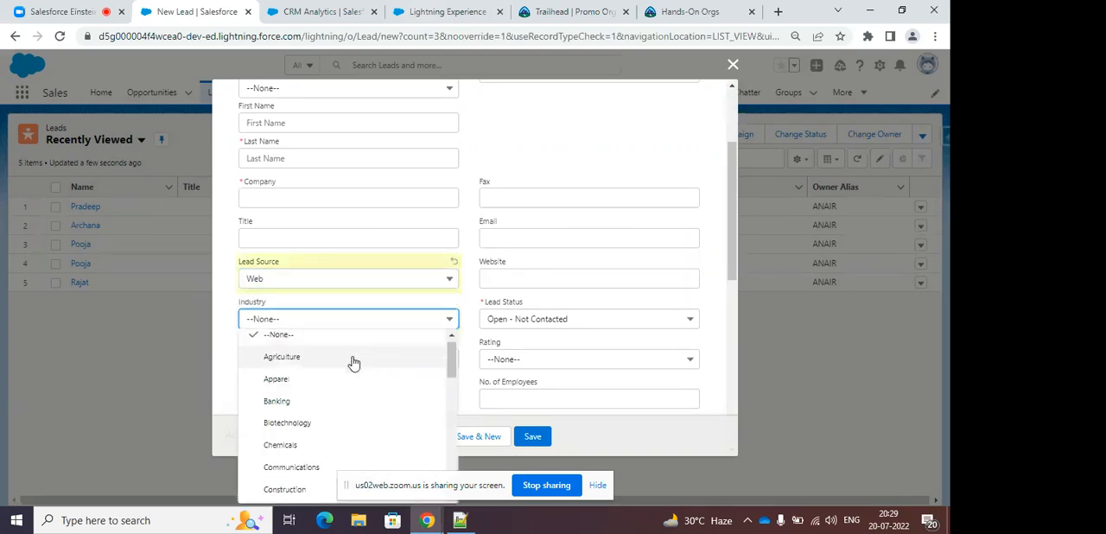
{"action": "scroll", "coordinate": [357, 387], "scroll_direction": "down", "scroll_amount": 4}
{"action": "scroll", "coordinate": [361, 386], "scroll_direction": "up", "scroll_amount": 3}
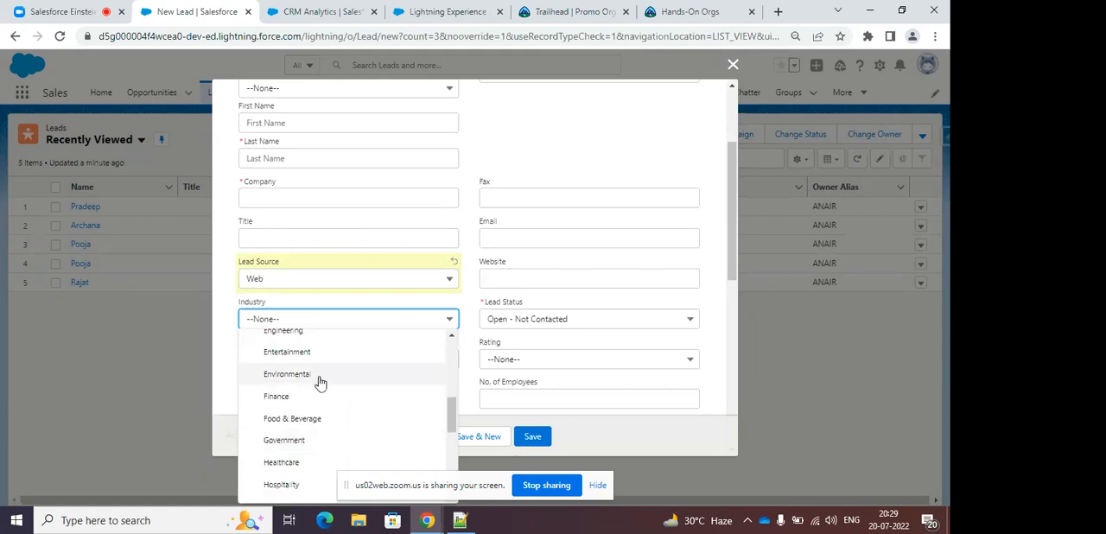
{"action": "left_click", "coordinate": [292, 336]}
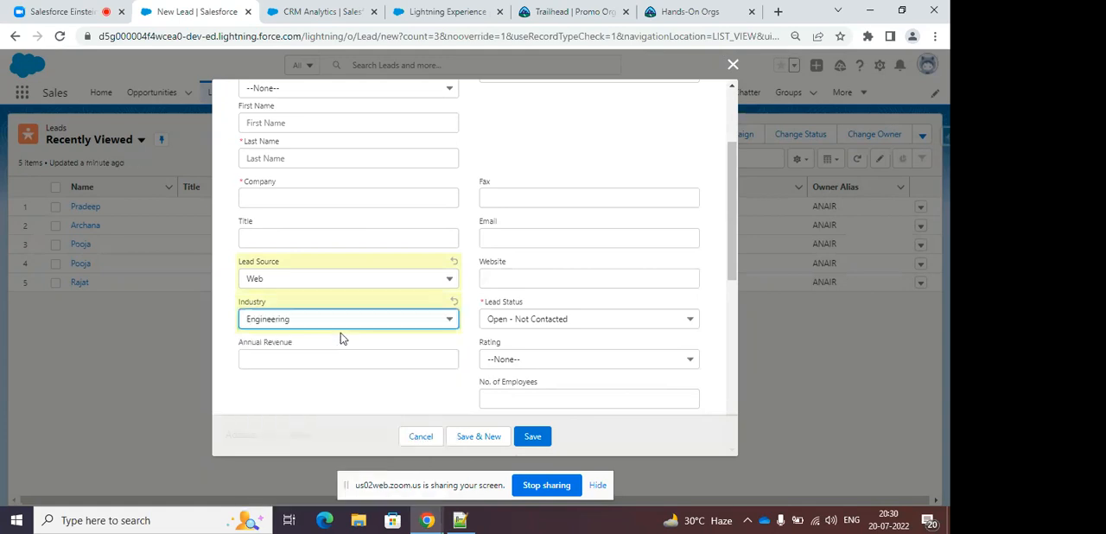
Review the remaining lead fields and set Lead Status to Working - Contacted.
{"action": "scroll", "coordinate": [497, 298], "scroll_direction": "down", "scroll_amount": 2}
{"action": "scroll", "coordinate": [513, 279], "scroll_direction": "up", "scroll_amount": 2}
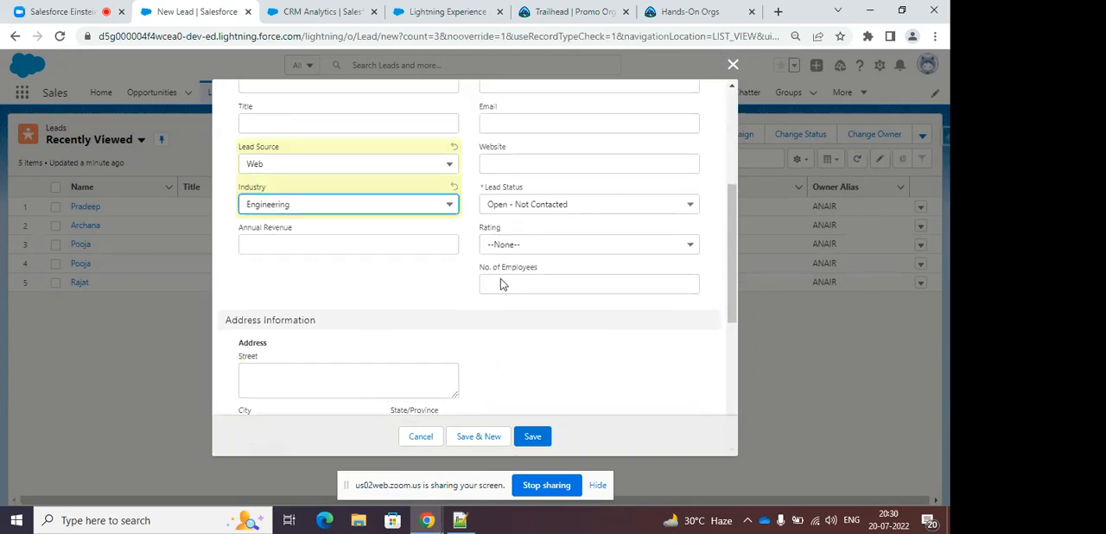
{"action": "scroll", "coordinate": [536, 279], "scroll_direction": "down", "scroll_amount": 1}
{"action": "scroll", "coordinate": [539, 279], "scroll_direction": "down", "scroll_amount": 2}
{"action": "scroll", "coordinate": [541, 259], "scroll_direction": "up", "scroll_amount": 2}
{"action": "left_click", "coordinate": [534, 250]}
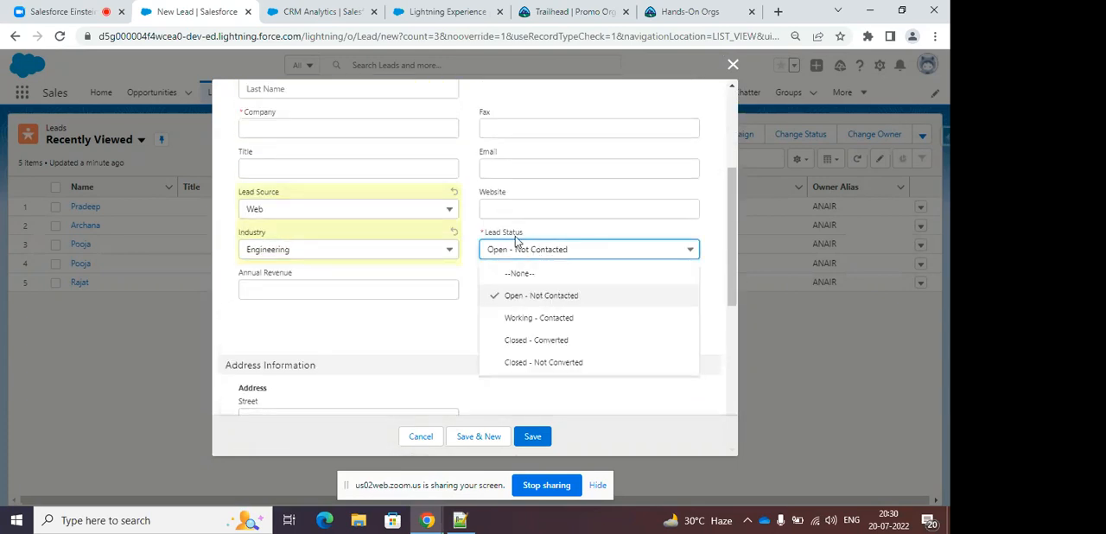
{"action": "left_click", "coordinate": [542, 318]}
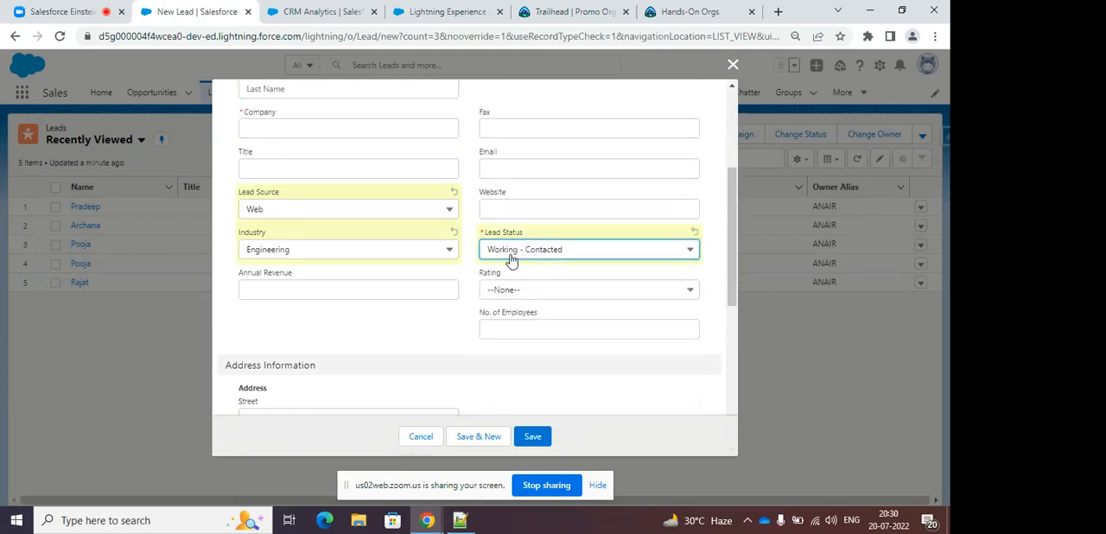
Set the Rating of the new lead to Hot.
{"action": "scroll", "coordinate": [545, 308], "scroll_direction": "down", "scroll_amount": 2}
{"action": "left_click", "coordinate": [510, 155]}
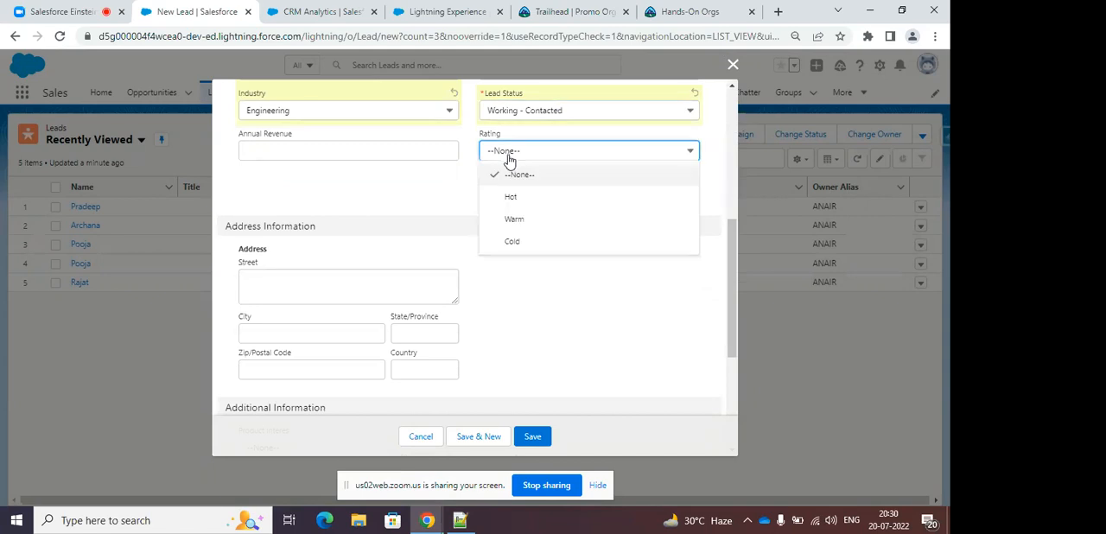
{"action": "left_click", "coordinate": [525, 204]}
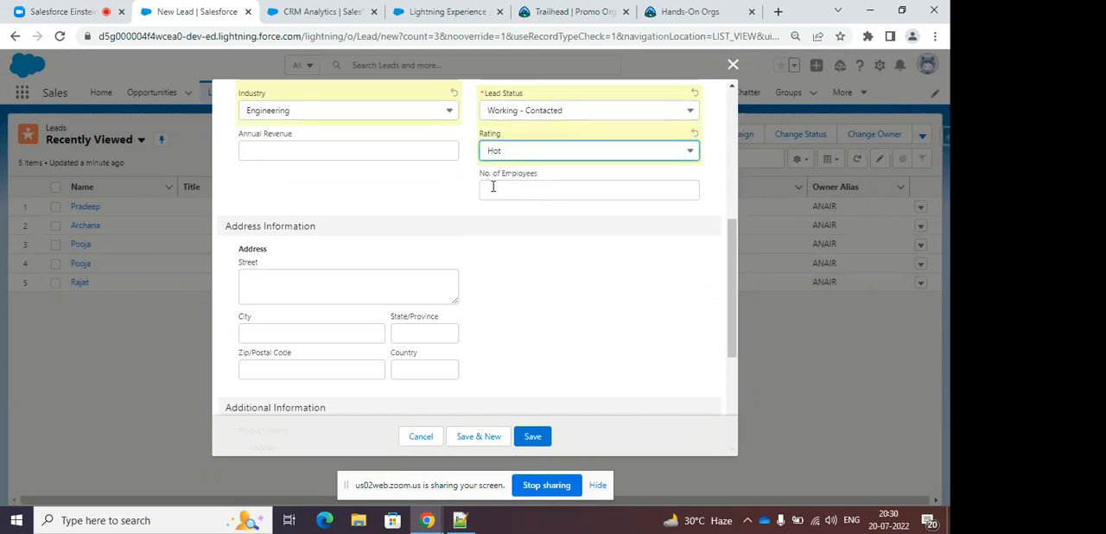
Review the address, additional and description fields of the new lead form, and close the form without saving.
{"action": "scroll", "coordinate": [467, 203], "scroll_direction": "up", "scroll_amount": 2}
{"action": "scroll", "coordinate": [464, 232], "scroll_direction": "down", "scroll_amount": 3}
{"action": "scroll", "coordinate": [500, 235], "scroll_direction": "down", "scroll_amount": 2}
{"action": "scroll", "coordinate": [411, 185], "scroll_direction": "up", "scroll_amount": 1}
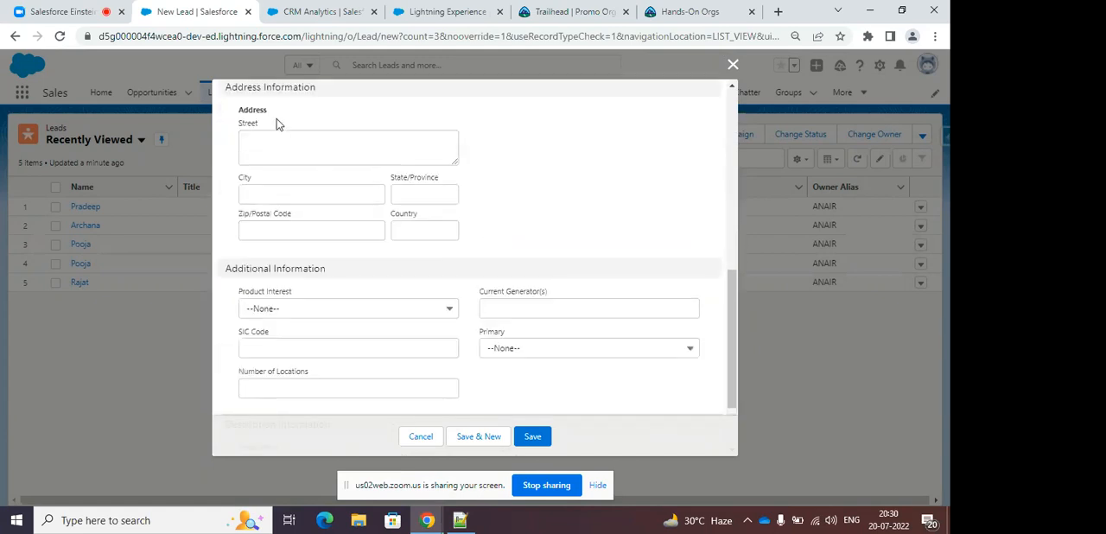
{"action": "scroll", "coordinate": [406, 233], "scroll_direction": "down", "scroll_amount": 2}
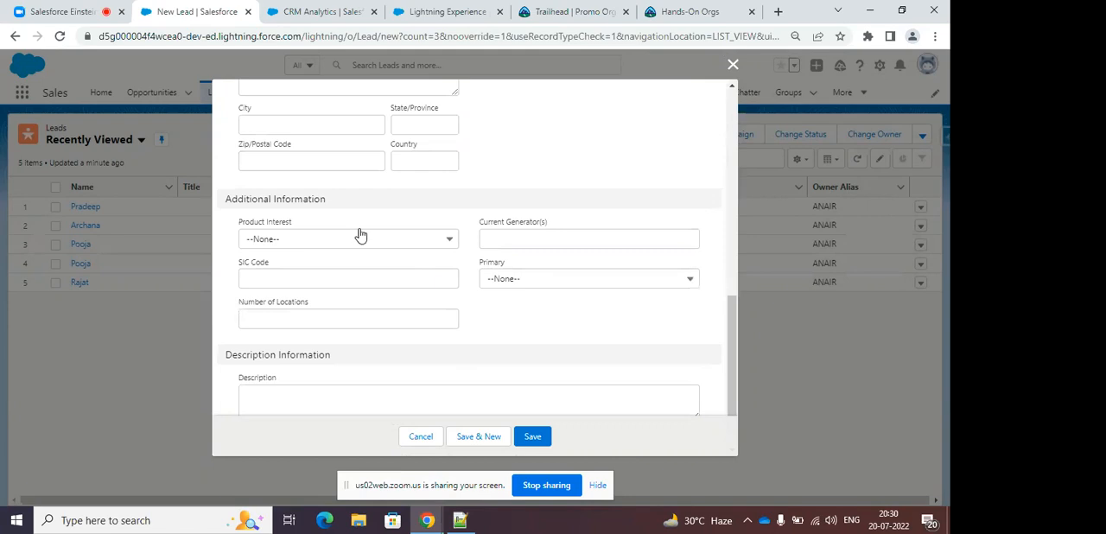
{"action": "scroll", "coordinate": [501, 288], "scroll_direction": "down", "scroll_amount": 1}
{"action": "scroll", "coordinate": [500, 289], "scroll_direction": "up", "scroll_amount": 10}
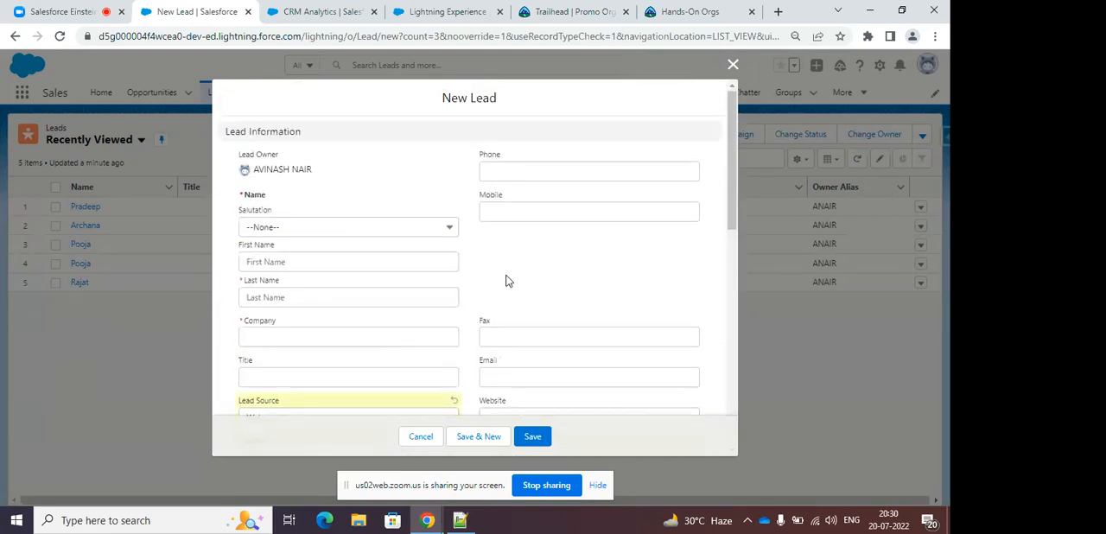
{"action": "left_click", "coordinate": [732, 65]}
Open the first lead in the Leads list, check its extra actions, and preview the Convert Lead form without converting.
{"action": "left_click", "coordinate": [86, 207]}
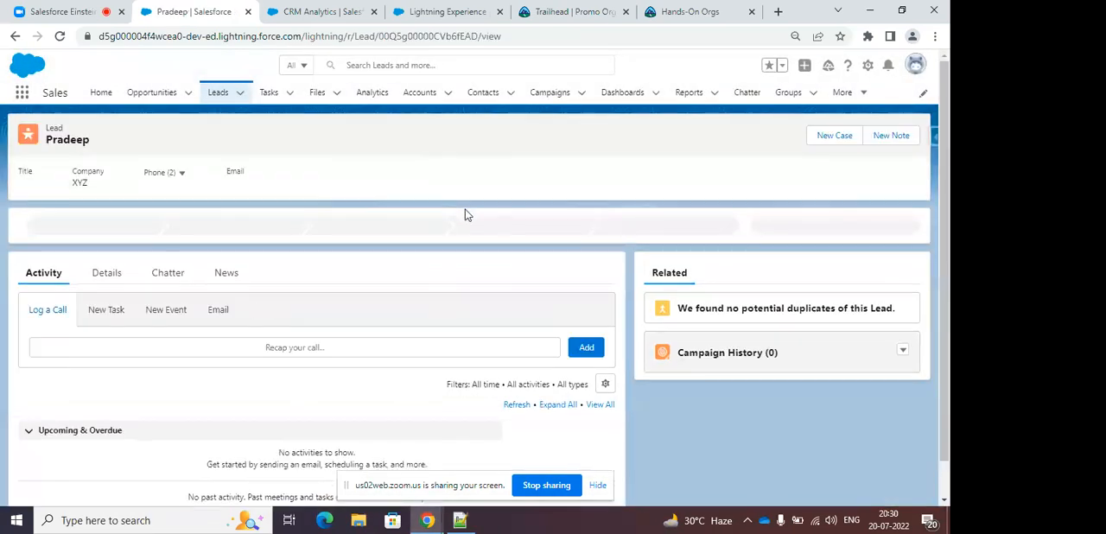
{"action": "left_click", "coordinate": [909, 137]}
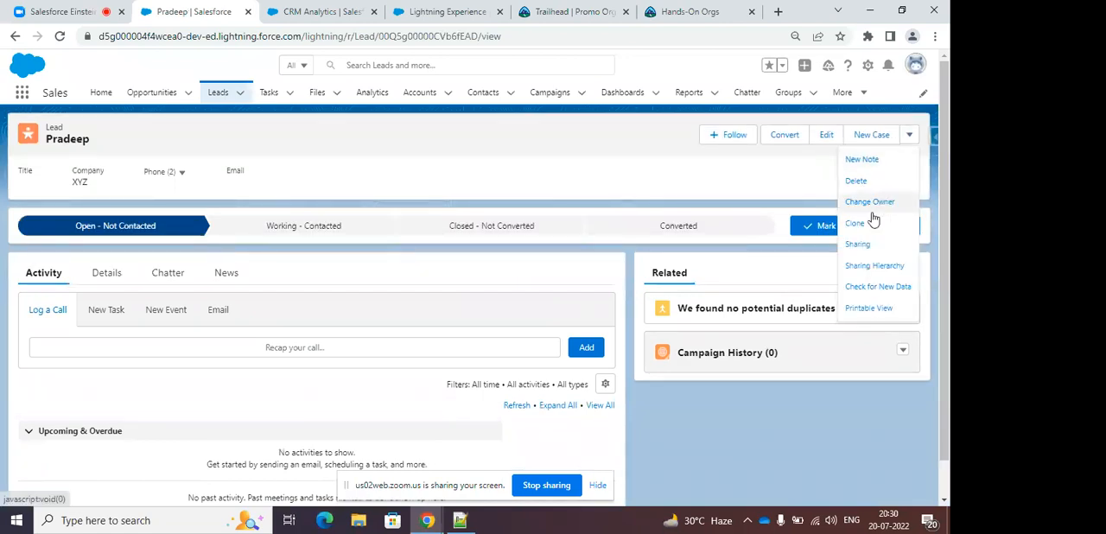
{"action": "left_click", "coordinate": [782, 138]}
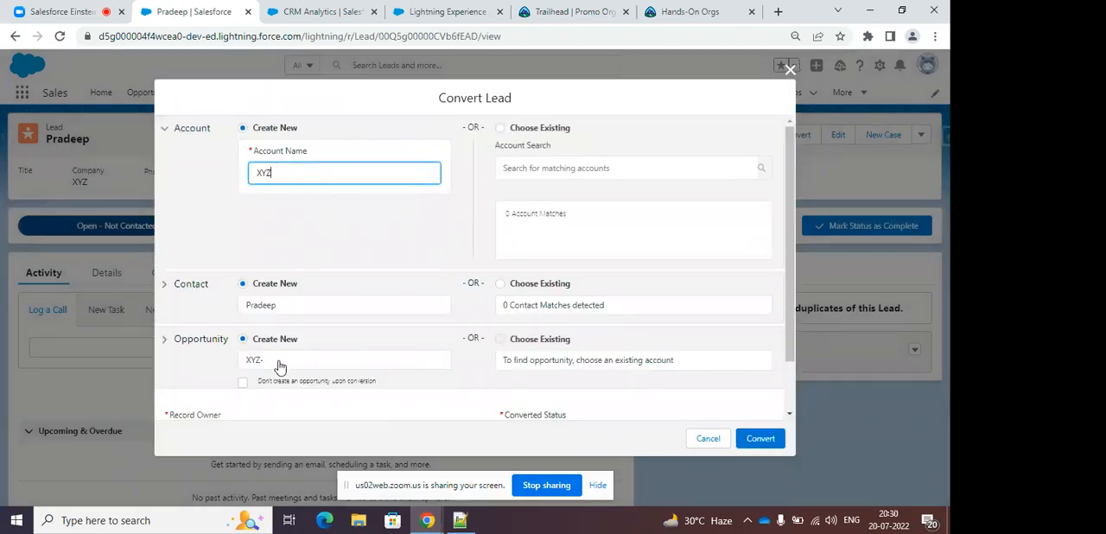
{"action": "left_click", "coordinate": [788, 72]}
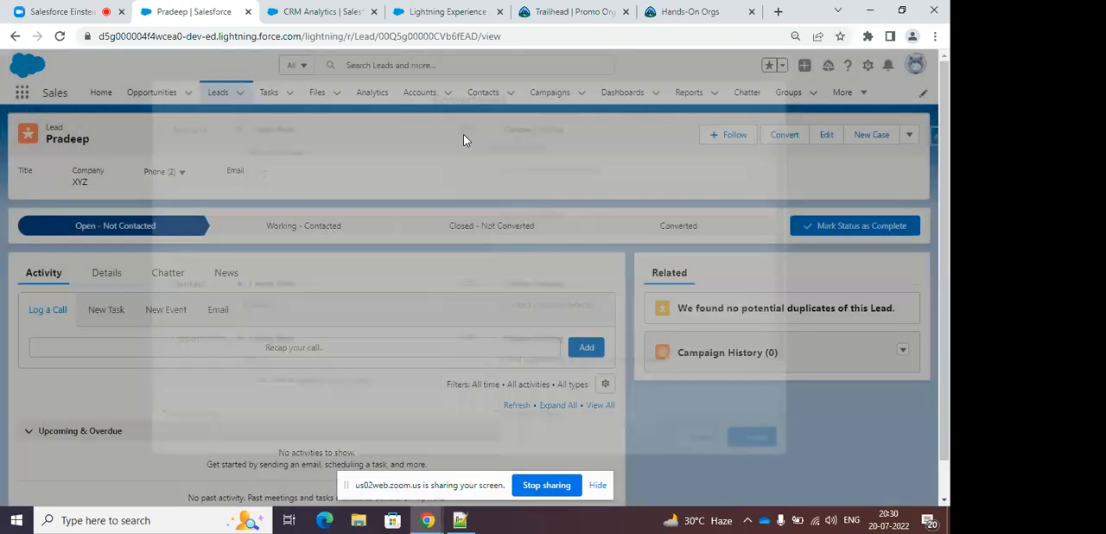
Open the Eccentric Opportunity record from the Opportunities list to examine its stage path.
{"action": "left_click", "coordinate": [152, 91]}
{"action": "left_click", "coordinate": [221, 91]}
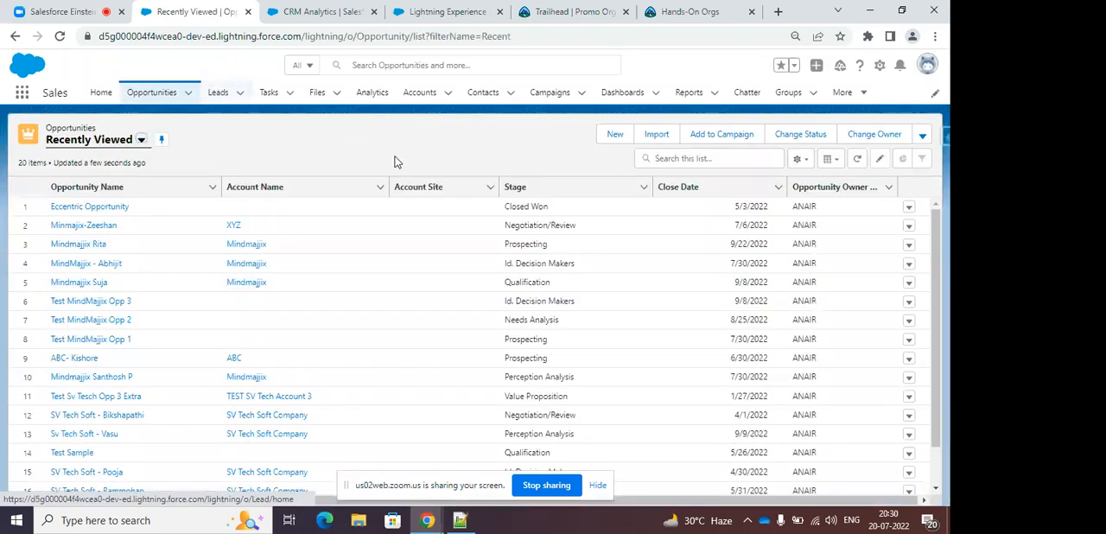
{"action": "left_click", "coordinate": [115, 209]}
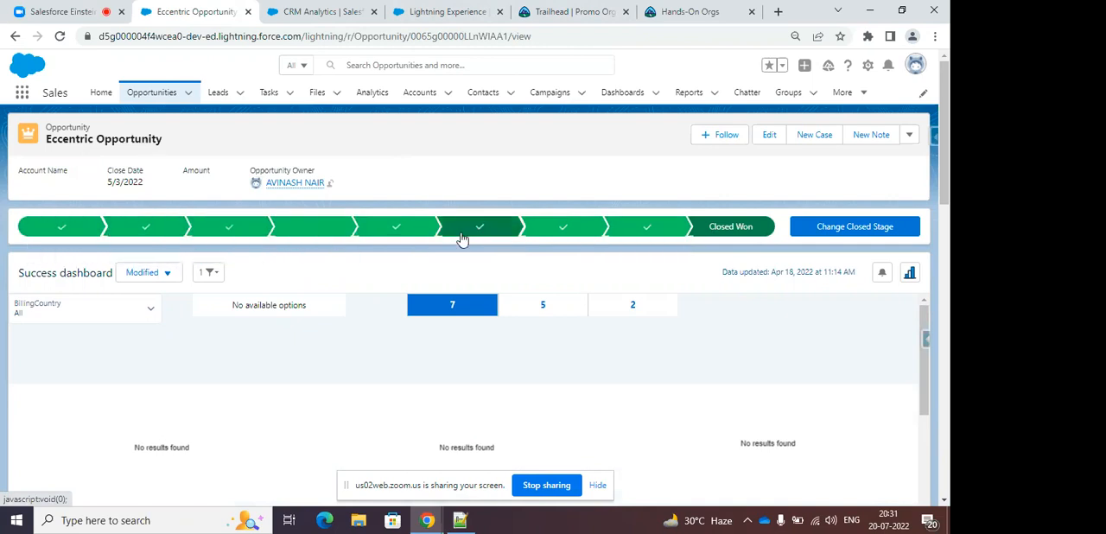
Start a new opportunity from the Opportunities list and set its Stage to Negotiation/Review.
{"action": "left_click", "coordinate": [172, 101]}
{"action": "left_click", "coordinate": [911, 136]}
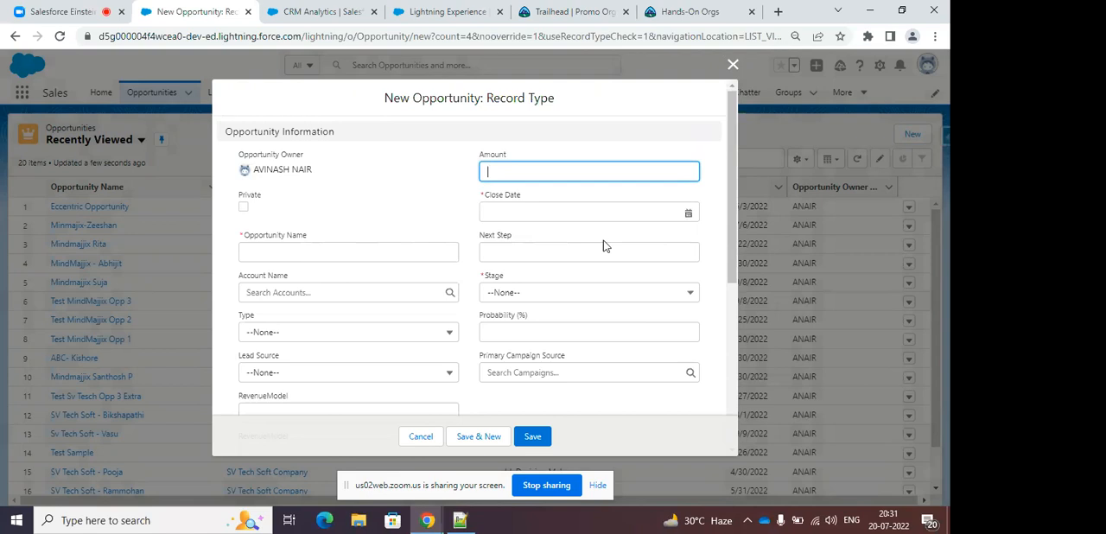
{"action": "scroll", "coordinate": [604, 246], "scroll_direction": "down", "scroll_amount": 1}
{"action": "left_click", "coordinate": [571, 224]}
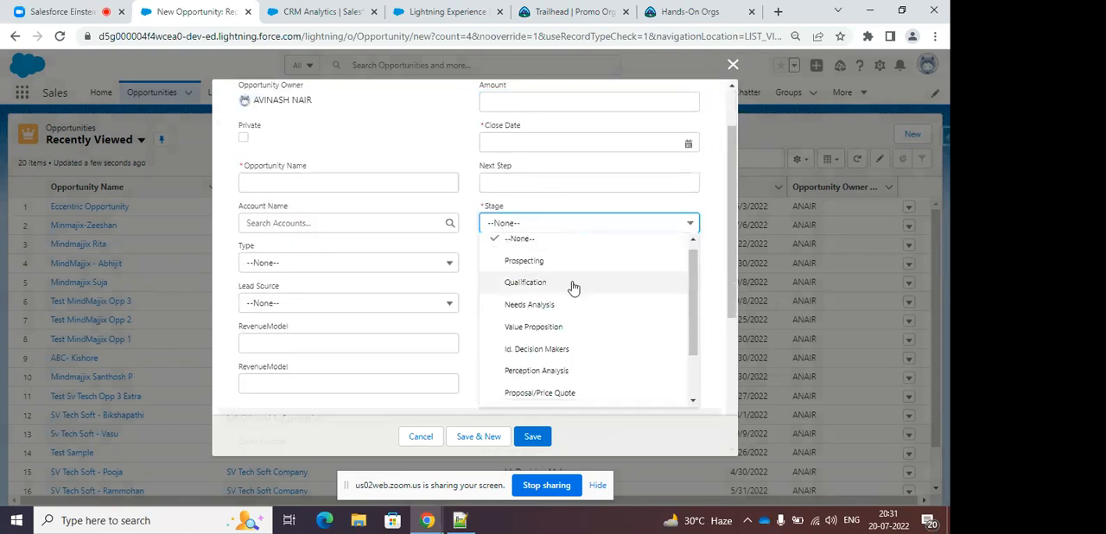
{"action": "scroll", "coordinate": [570, 319], "scroll_direction": "down", "scroll_amount": 1}
{"action": "left_click", "coordinate": [562, 350]}
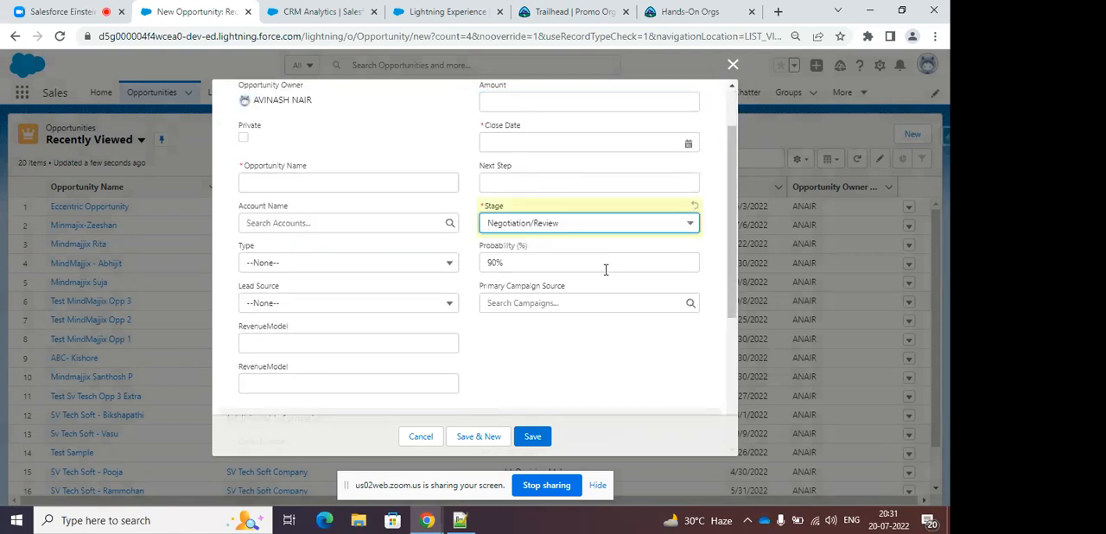
Switch the new opportunity's Stage to Value Proposition, Closed Won and back to Negotiation/Review to compare the resulting probabilities.
{"action": "left_click", "coordinate": [513, 228]}
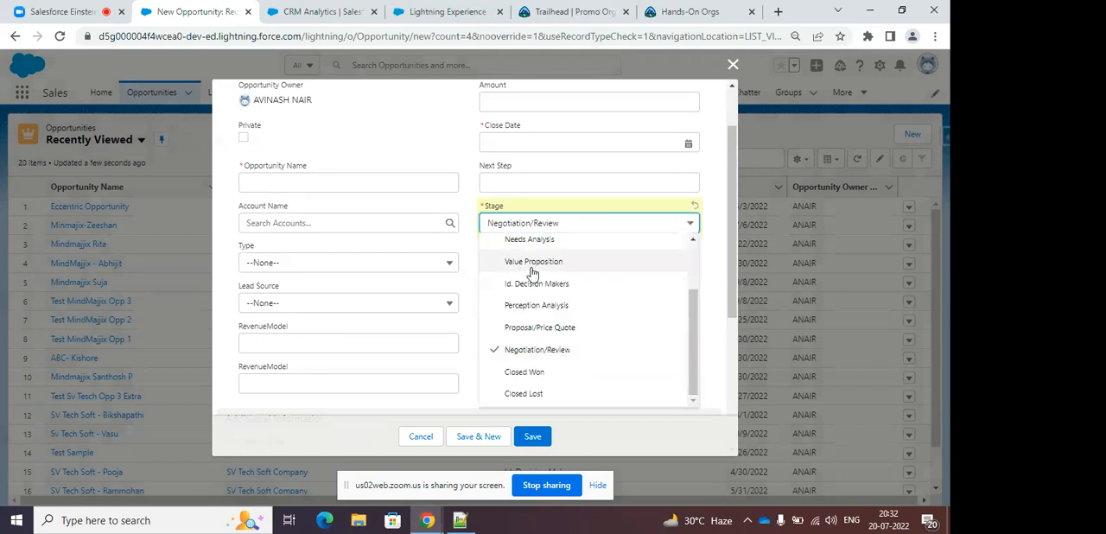
{"action": "left_click", "coordinate": [529, 263]}
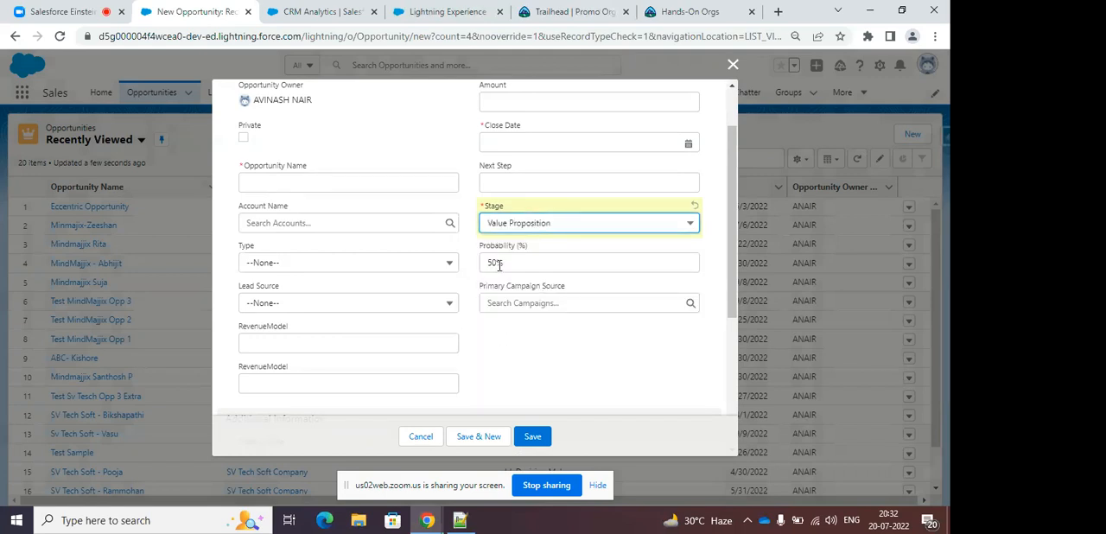
{"action": "left_click", "coordinate": [501, 224]}
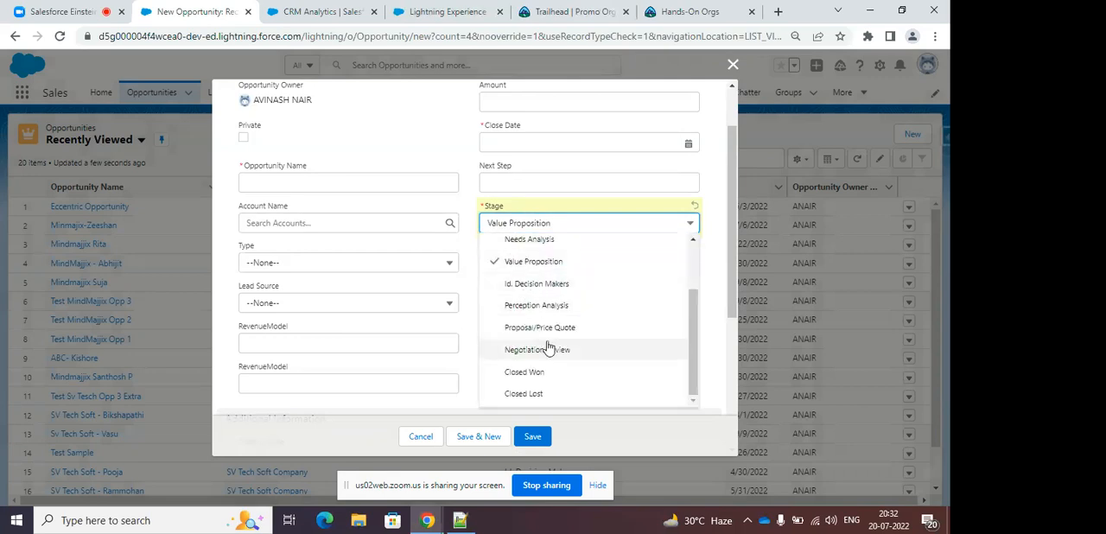
{"action": "left_click", "coordinate": [535, 371]}
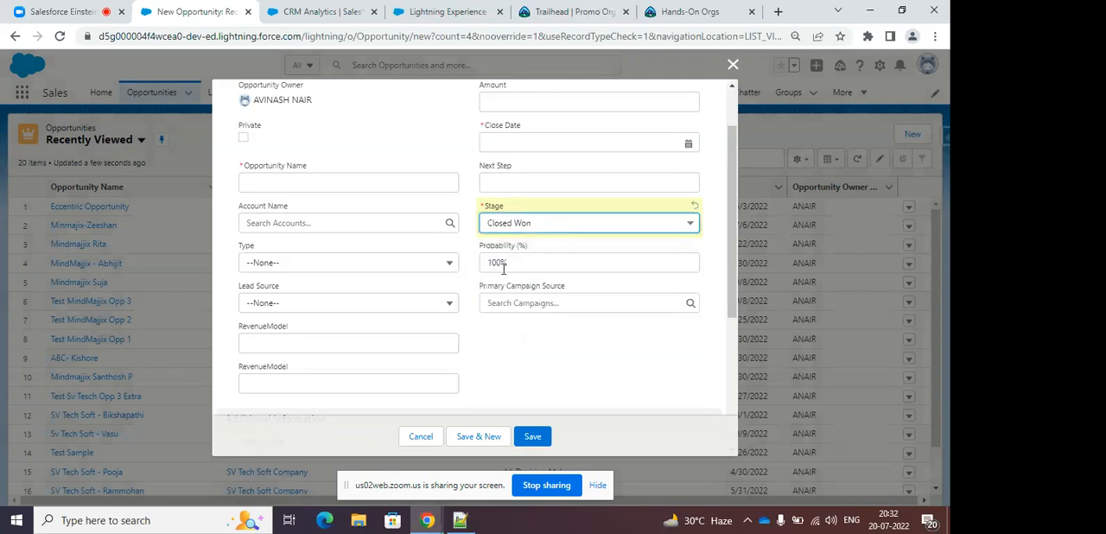
{"action": "left_click", "coordinate": [532, 226]}
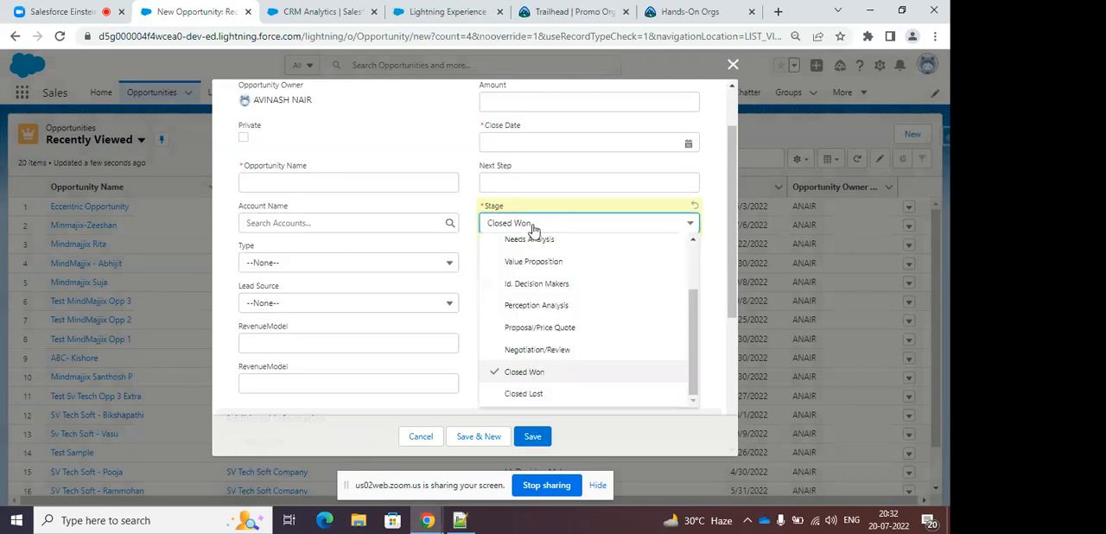
{"action": "left_click", "coordinate": [539, 351]}
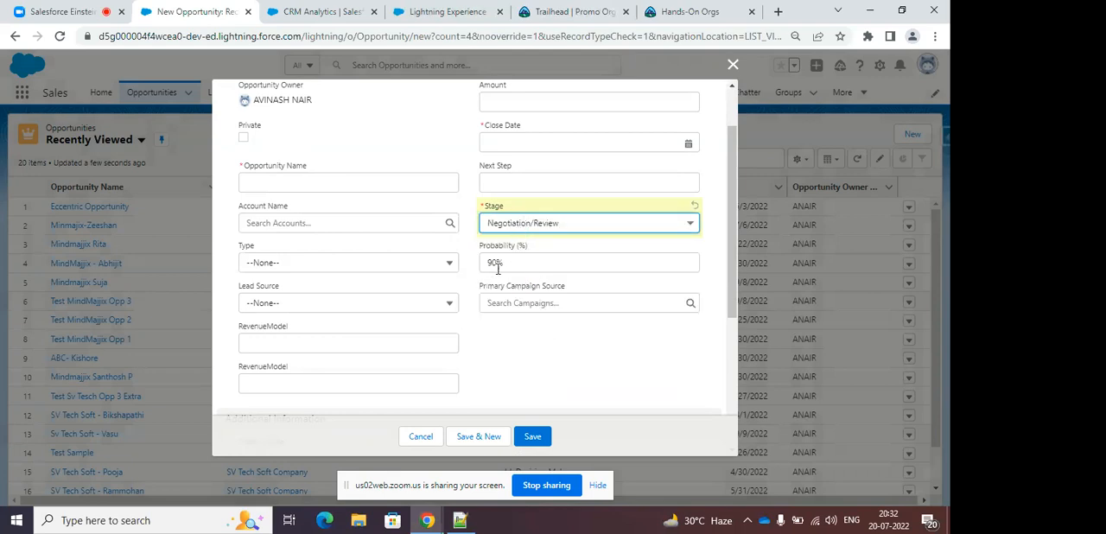
Review the remaining fields of the new opportunity form and close it without saving.
{"action": "scroll", "coordinate": [596, 276], "scroll_direction": "down", "scroll_amount": 3}
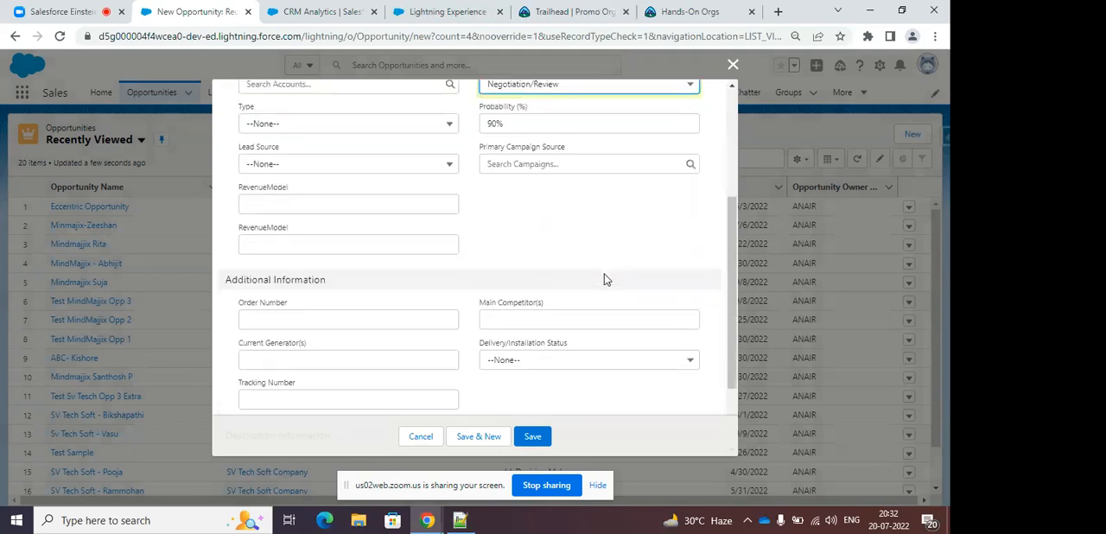
{"action": "scroll", "coordinate": [604, 279], "scroll_direction": "up", "scroll_amount": 5}
{"action": "left_click", "coordinate": [732, 64]}
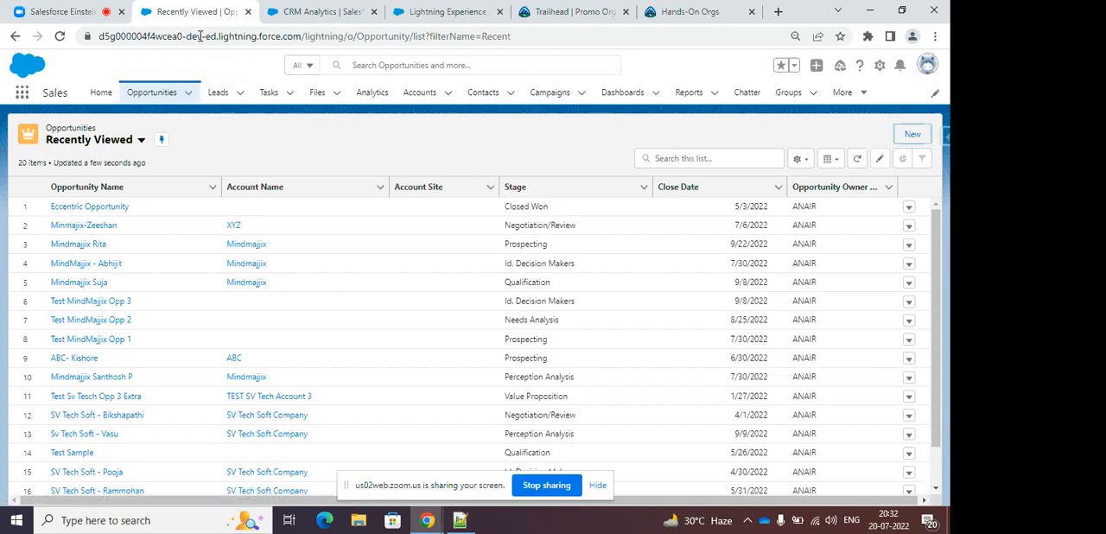
Check the Zoom meeting page briefly, and switch to Analytics Studio to look through its recent items.
{"action": "left_click", "coordinate": [62, 13]}
{"action": "left_click", "coordinate": [184, 12]}
{"action": "left_click", "coordinate": [22, 93]}
{"action": "left_click", "coordinate": [313, 12]}
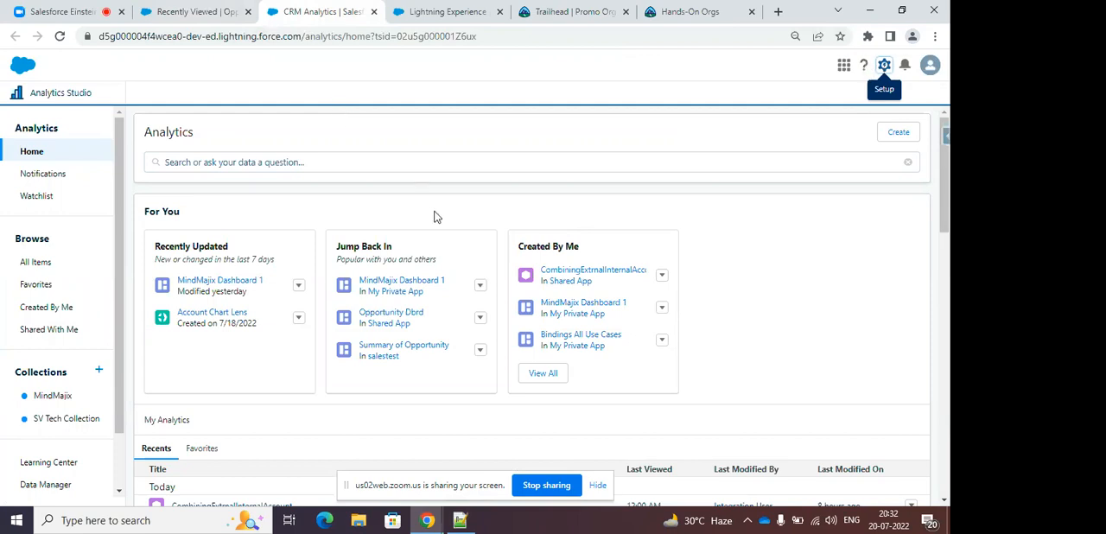
{"action": "scroll", "coordinate": [449, 216], "scroll_direction": "down", "scroll_amount": 5}
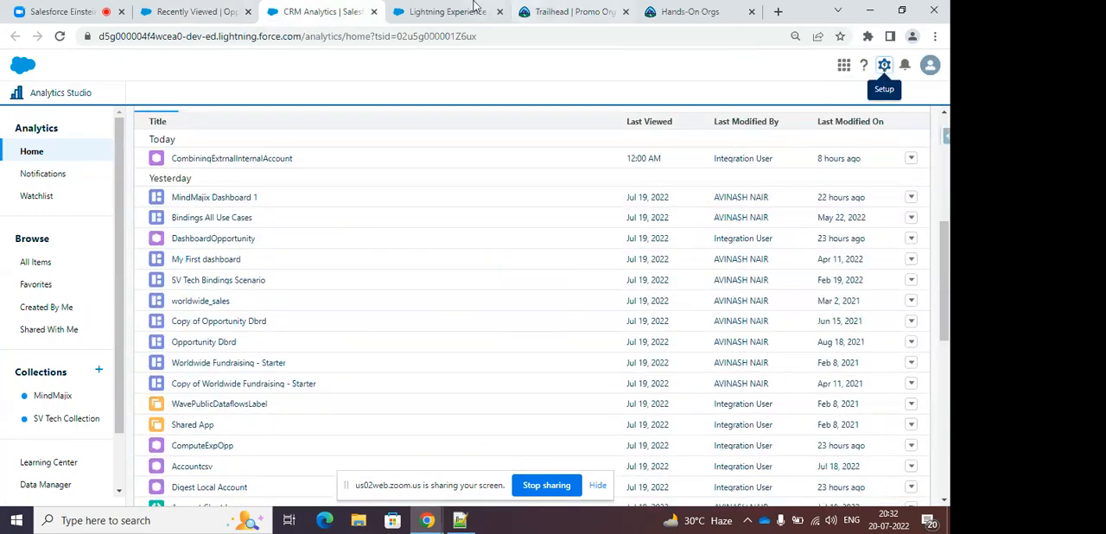
Switch to the Jobs Monitor, dismiss the recipes and dataflows tips, and open the separate Data Manager through Manage Dataflows.
{"action": "left_click", "coordinate": [449, 11]}
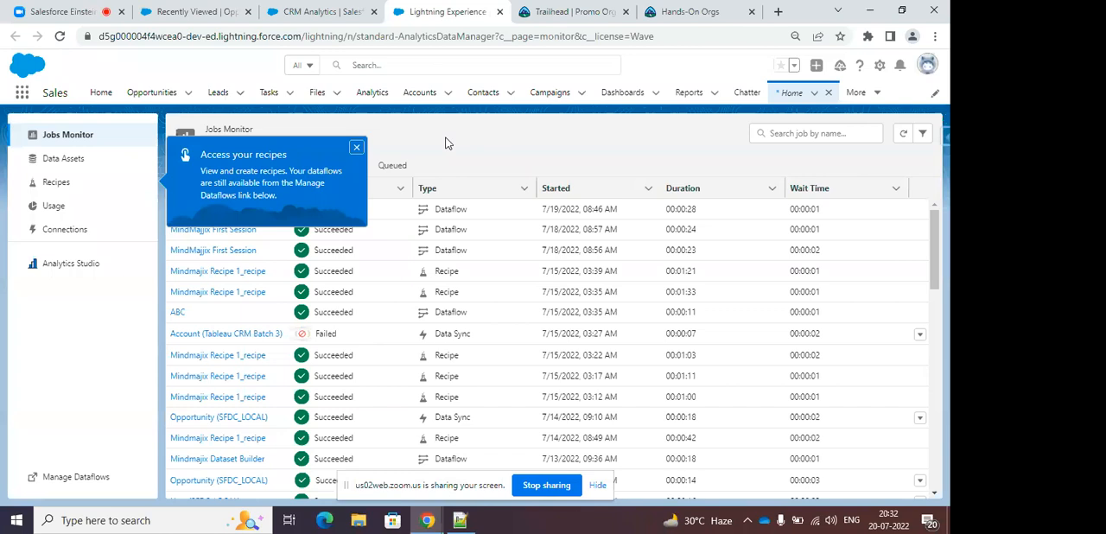
{"action": "left_click", "coordinate": [355, 147]}
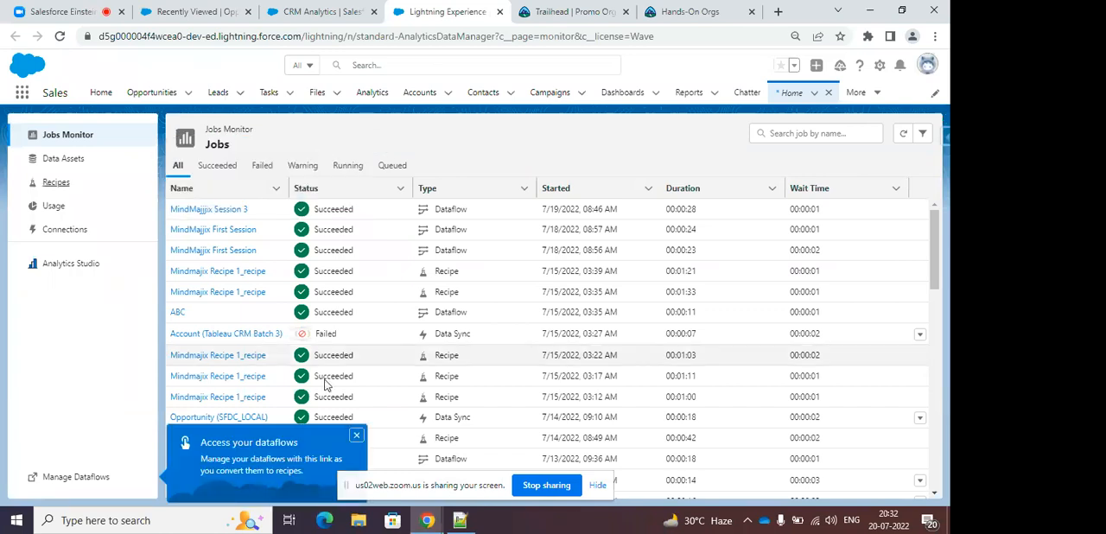
{"action": "left_click", "coordinate": [356, 435]}
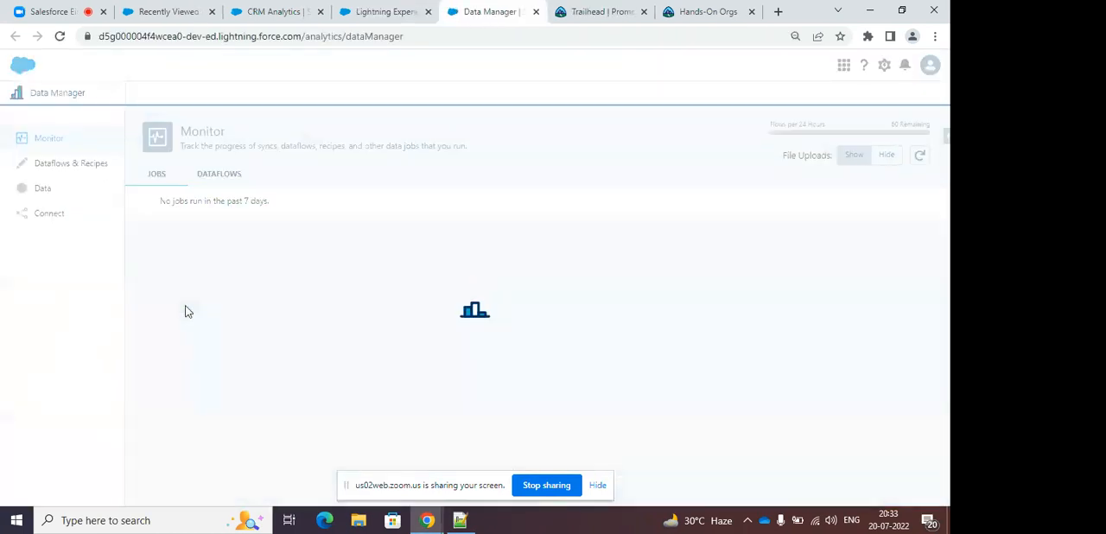
View the Dataflows & Recipes section of the Data Manager and the SFDC_LOCAL objects under Connect.
{"action": "left_click", "coordinate": [66, 165]}
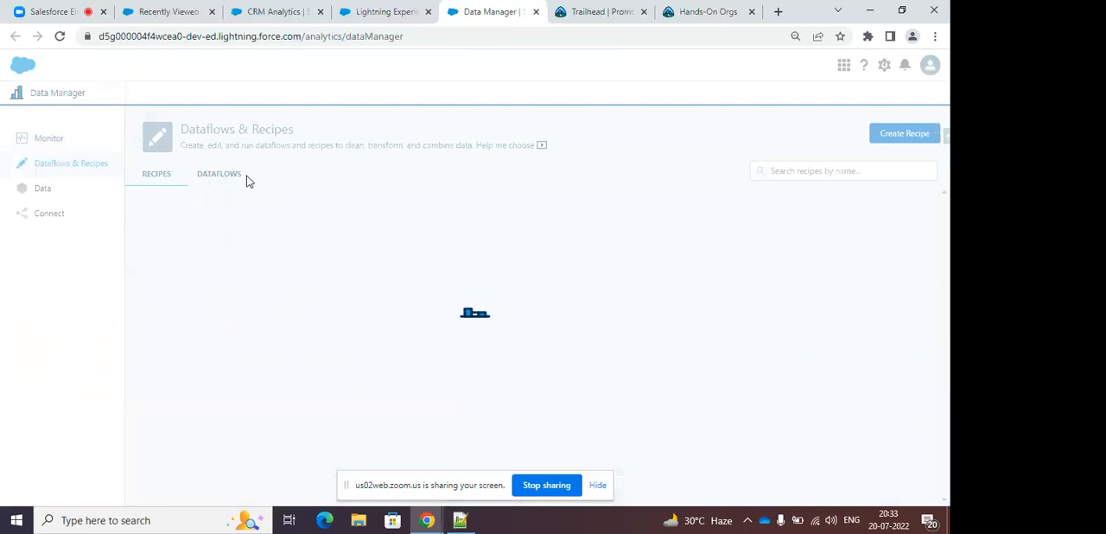
{"action": "left_click", "coordinate": [104, 219]}
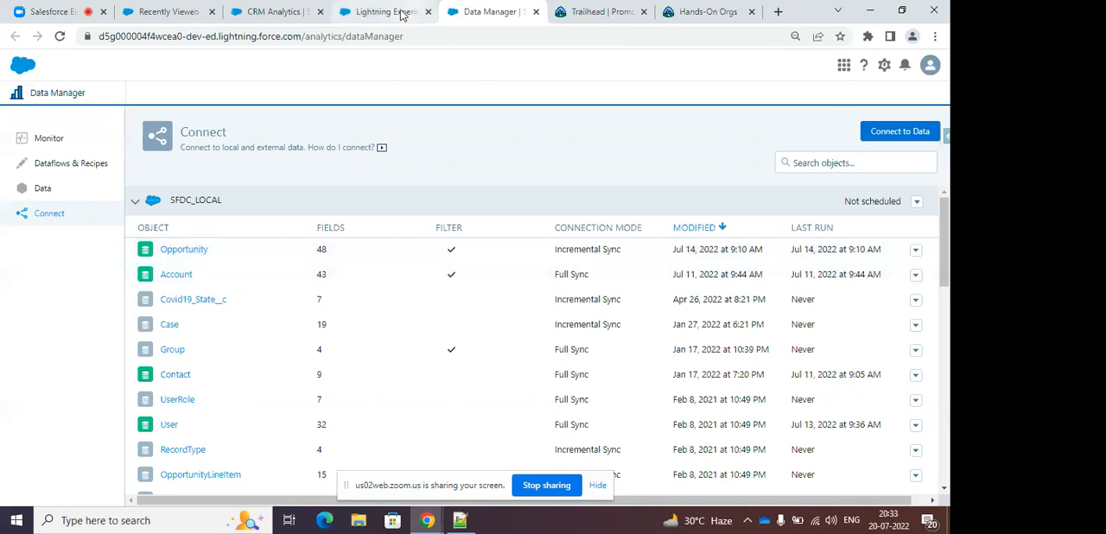
Return to Analytics Studio, examine the data source choices for a new dataset, and close the dialog without creating one.
{"action": "left_click", "coordinate": [347, 15]}
{"action": "left_click", "coordinate": [279, 12]}
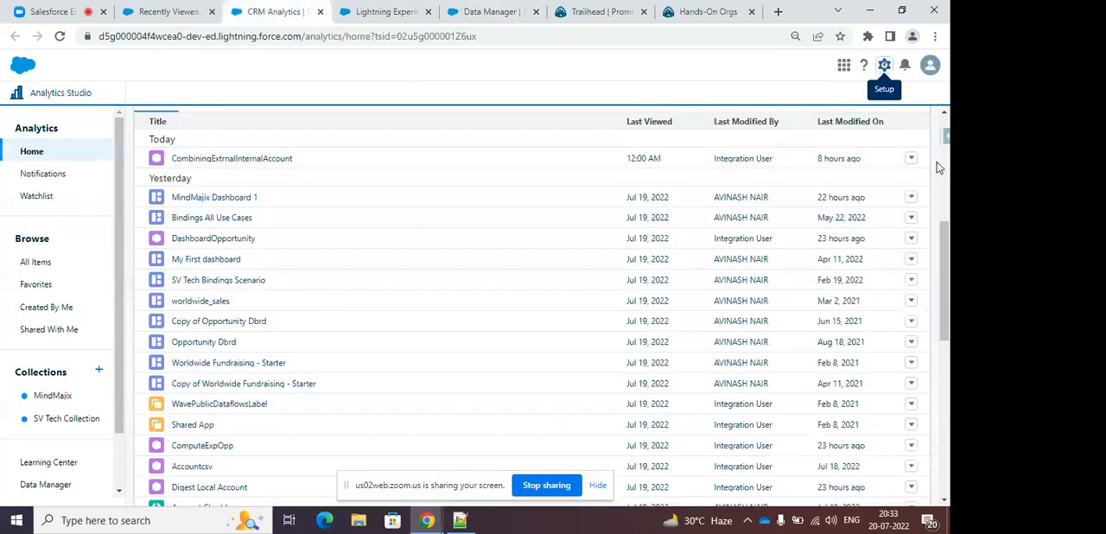
{"action": "scroll", "coordinate": [943, 182], "scroll_direction": "up", "scroll_amount": 5}
{"action": "scroll", "coordinate": [947, 205], "scroll_direction": "up", "scroll_amount": 2}
{"action": "left_click", "coordinate": [898, 132]}
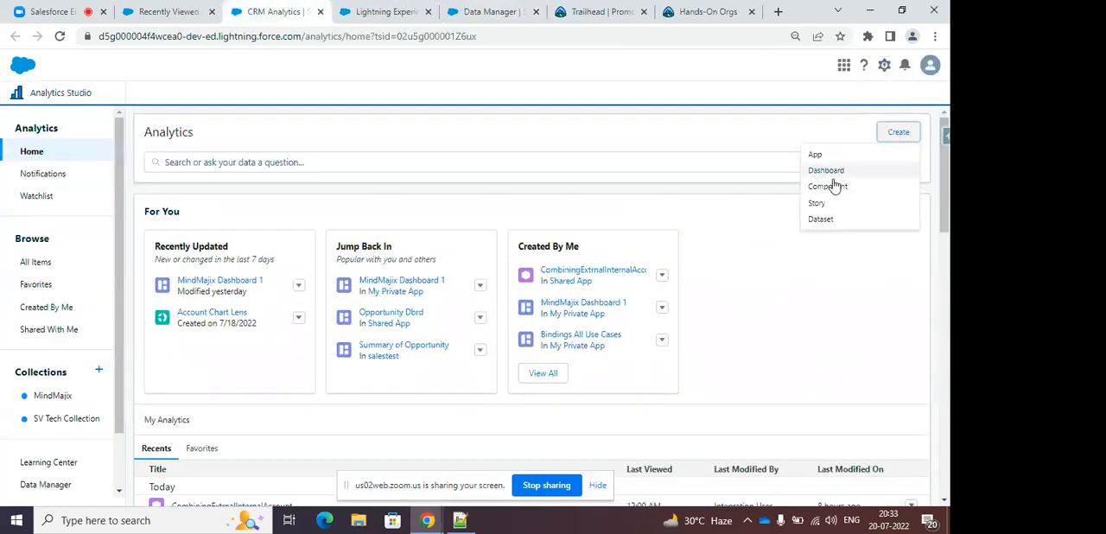
{"action": "left_click", "coordinate": [820, 219]}
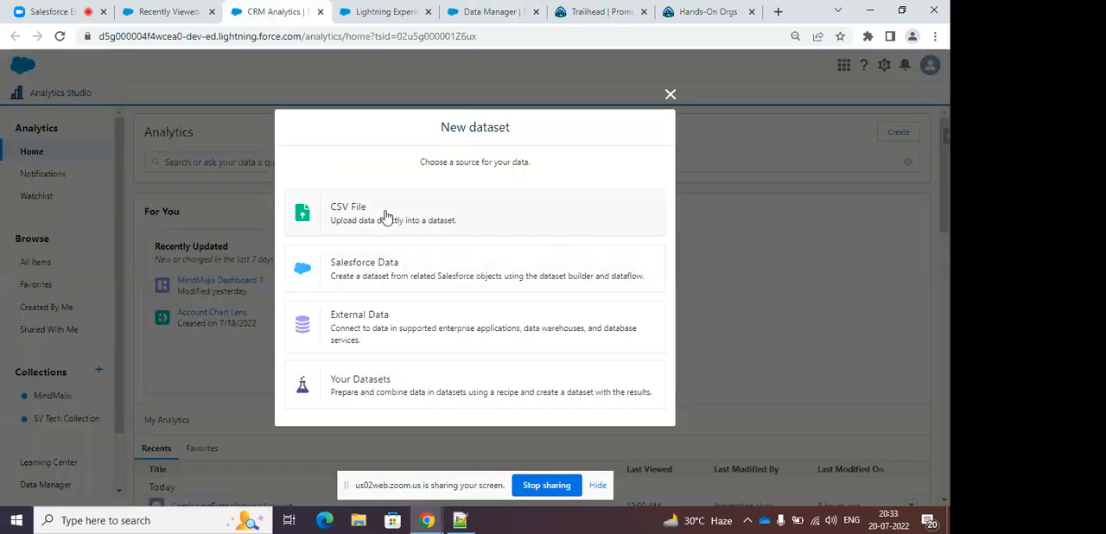
{"action": "left_click", "coordinate": [670, 96]}
Revisit the Jobs Monitor and return to the Connect page of the Data Manager.
{"action": "scroll", "coordinate": [704, 227], "scroll_direction": "down", "scroll_amount": 3}
{"action": "left_click", "coordinate": [378, 15]}
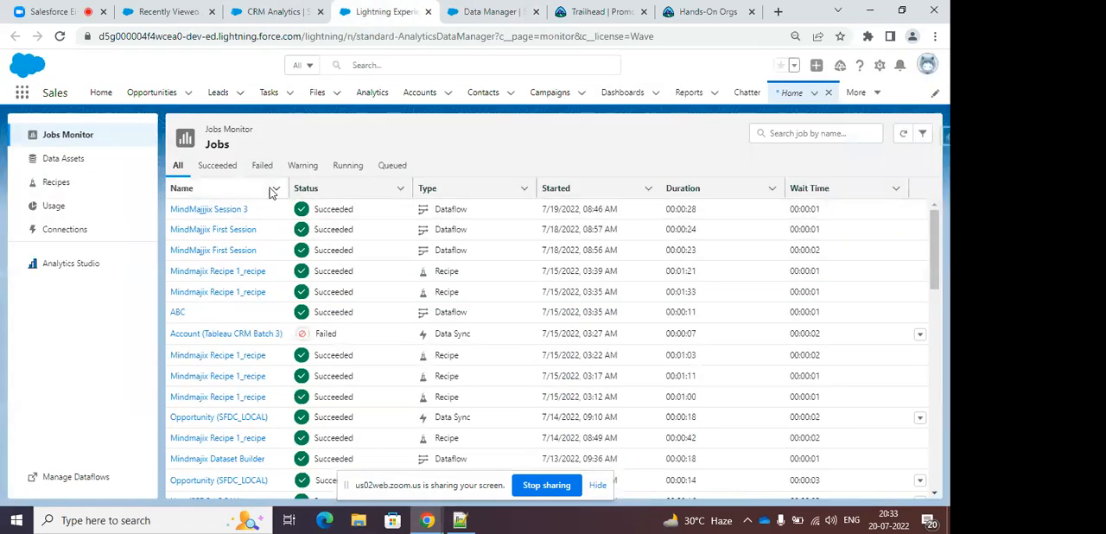
{"action": "left_click", "coordinate": [460, 16]}
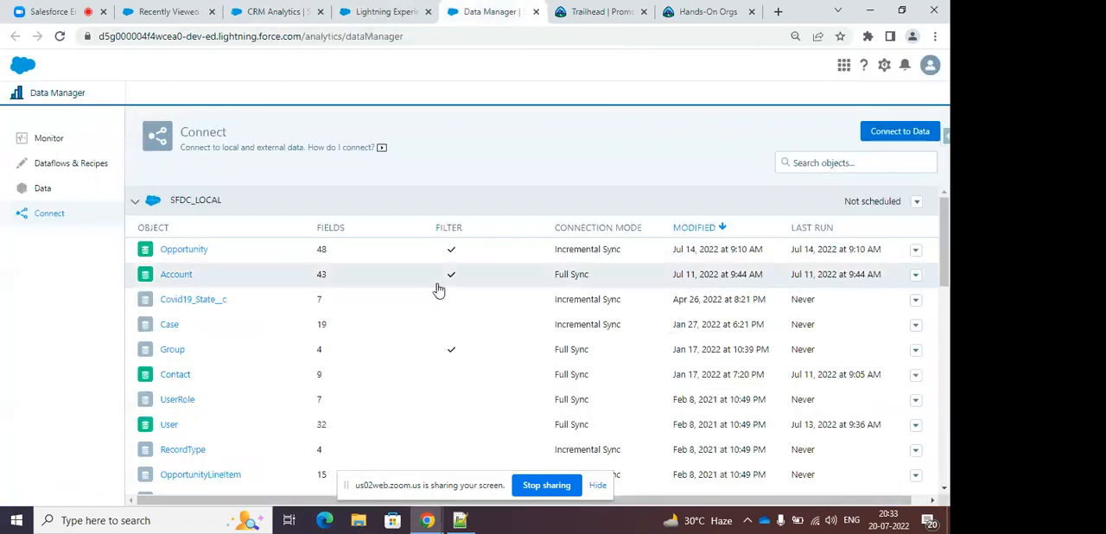
Review the connections on the Connect page, check the Salesforce app list in the Sales app, and collapse the SFDC_LOCAL objects.
{"action": "left_click", "coordinate": [141, 212]}
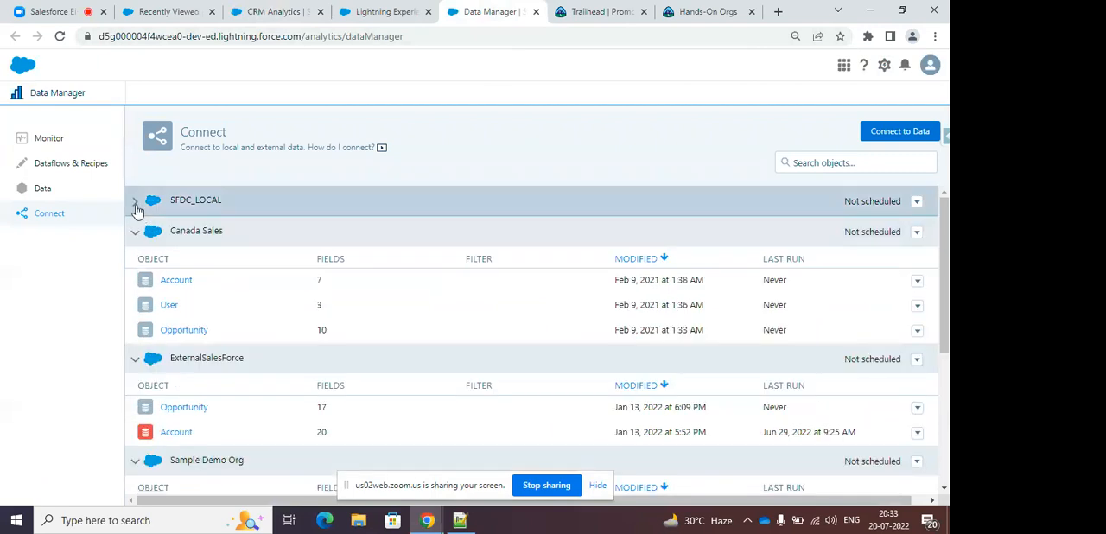
{"action": "left_click", "coordinate": [135, 207]}
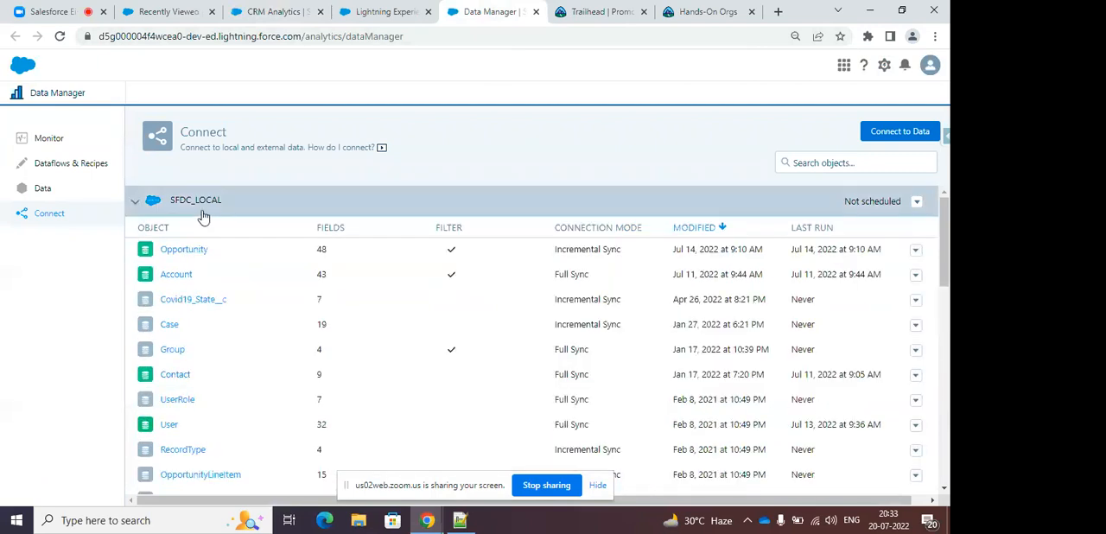
{"action": "left_click", "coordinate": [181, 12]}
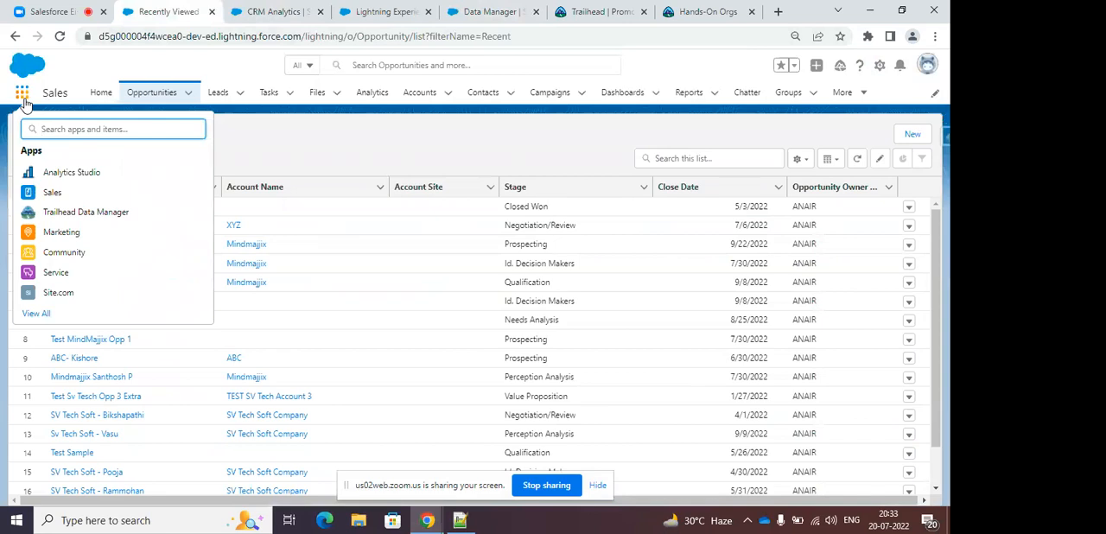
{"action": "left_click", "coordinate": [497, 11]}
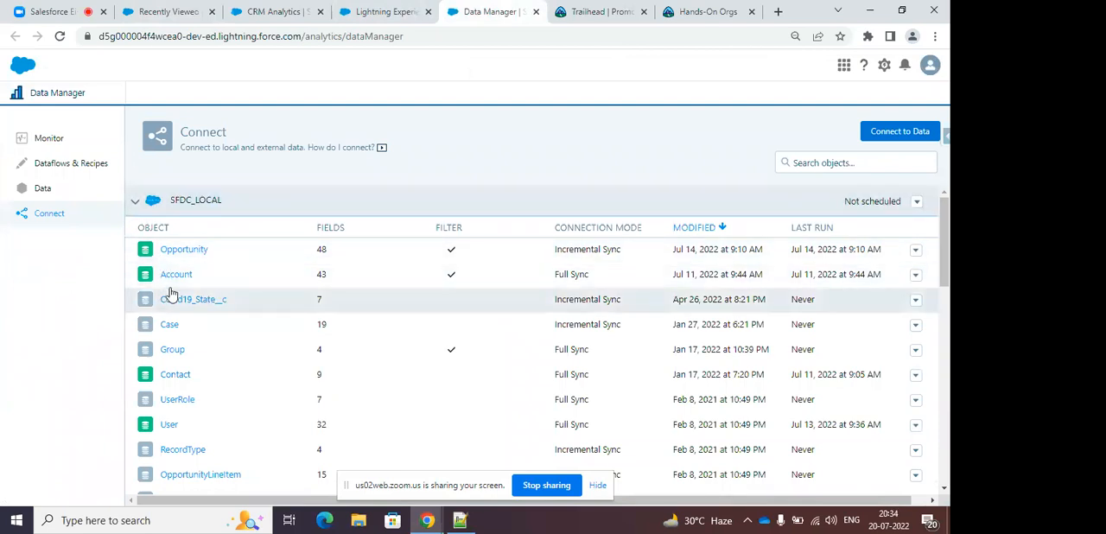
{"action": "left_click", "coordinate": [136, 206]}
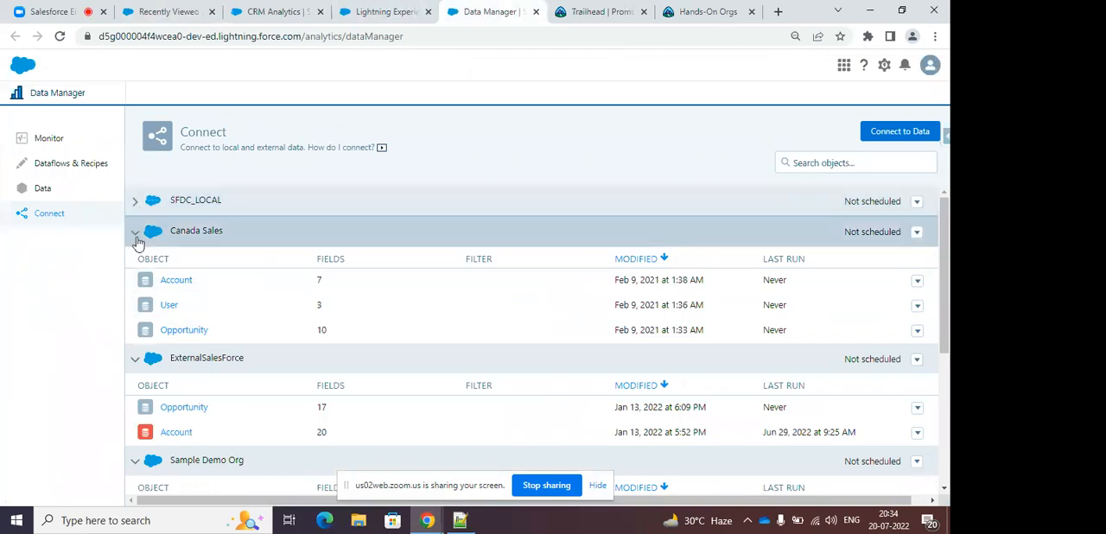
Examine the source connections offered for connecting to data and close the dialog without choosing one.
{"action": "left_click", "coordinate": [898, 131]}
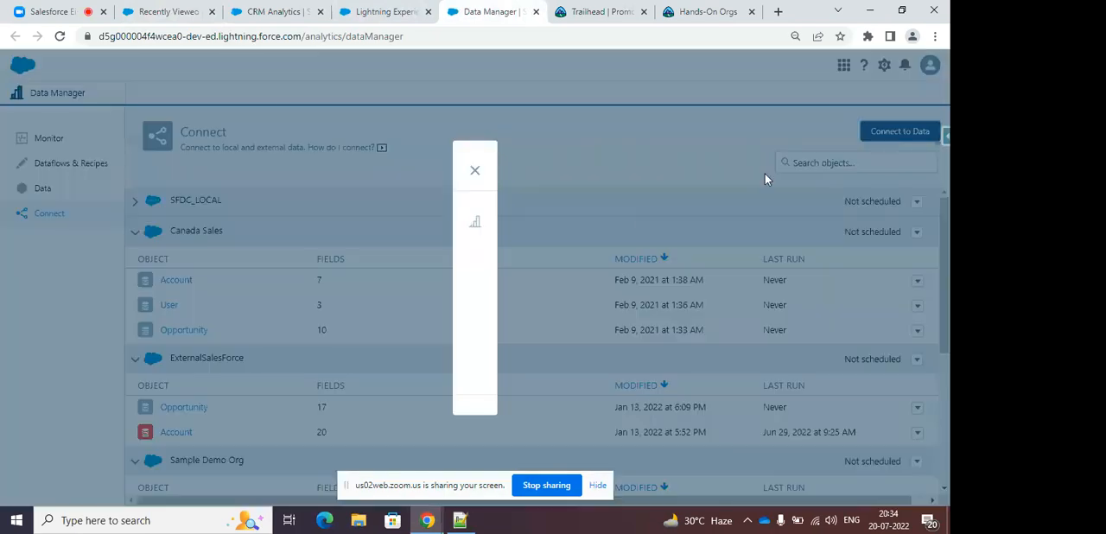
{"action": "scroll", "coordinate": [519, 267], "scroll_direction": "down", "scroll_amount": 3}
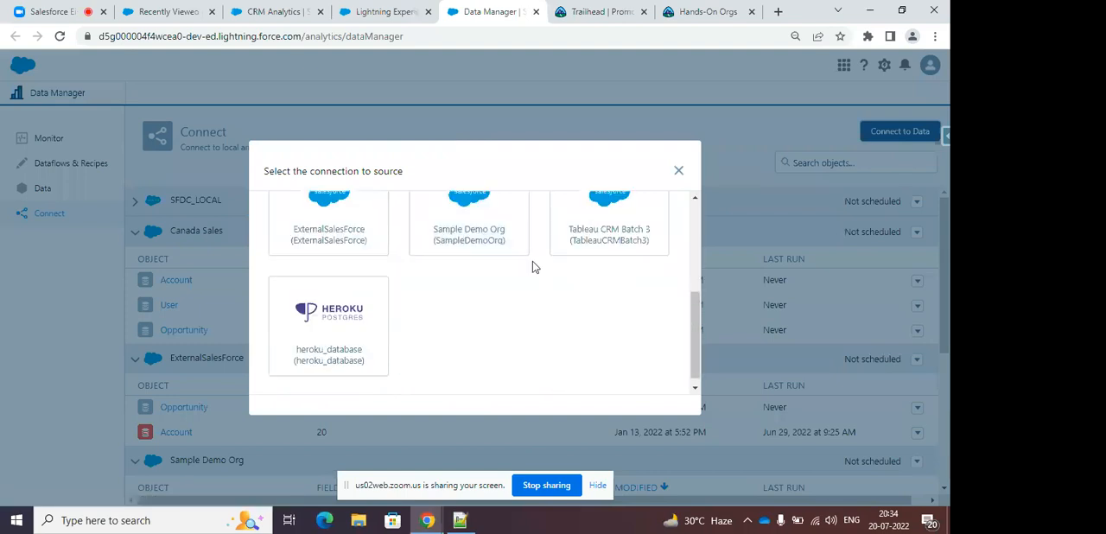
{"action": "left_click", "coordinate": [678, 170]}
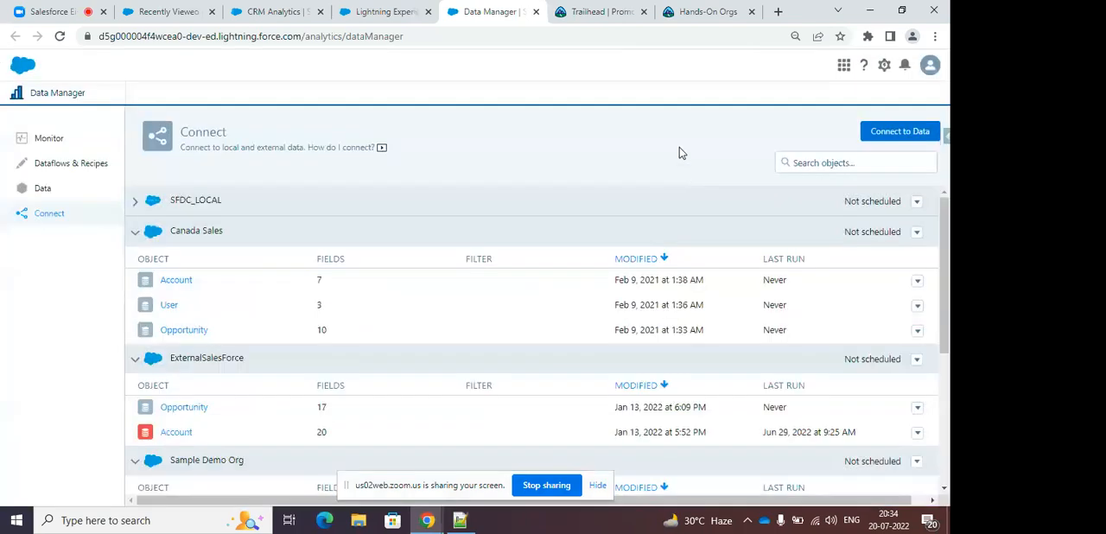
View the dataflows list under Dataflows & Recipes, and open and close the dataflow creation dialog without creating one.
{"action": "left_click", "coordinate": [385, 15]}
{"action": "left_click", "coordinate": [484, 14]}
{"action": "left_click", "coordinate": [88, 168]}
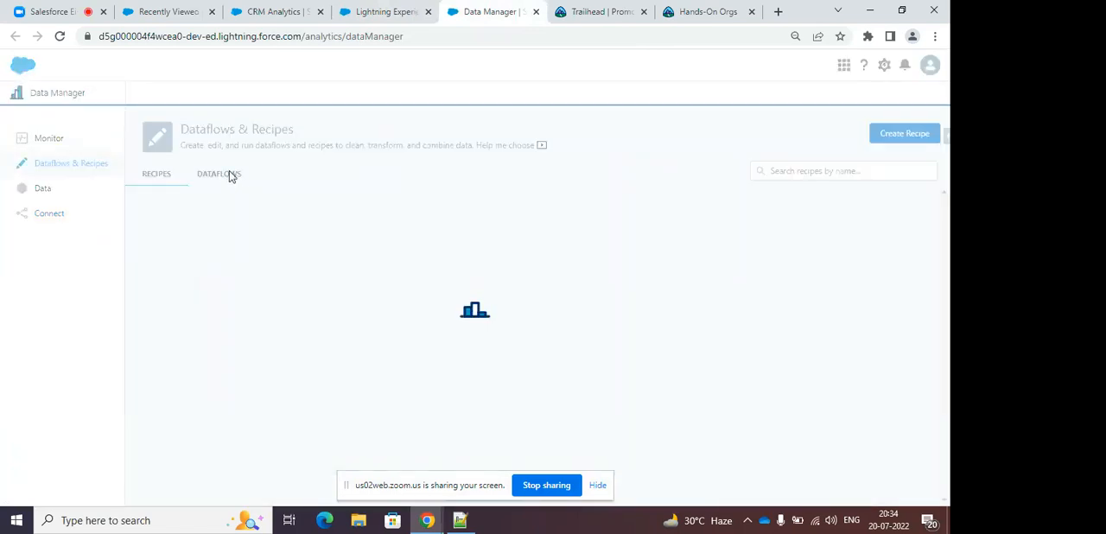
{"action": "left_click", "coordinate": [230, 174]}
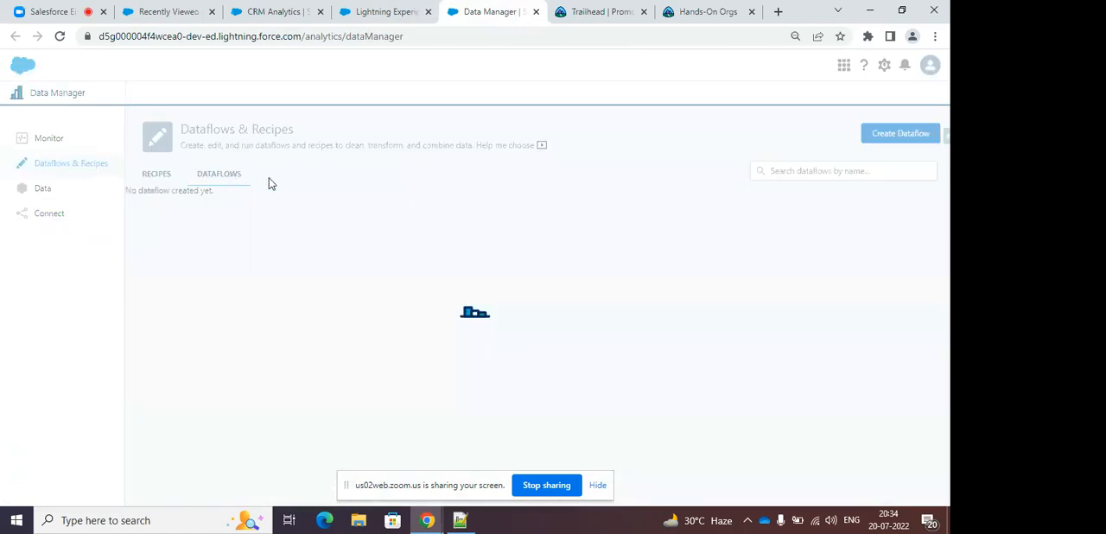
{"action": "left_click", "coordinate": [900, 134]}
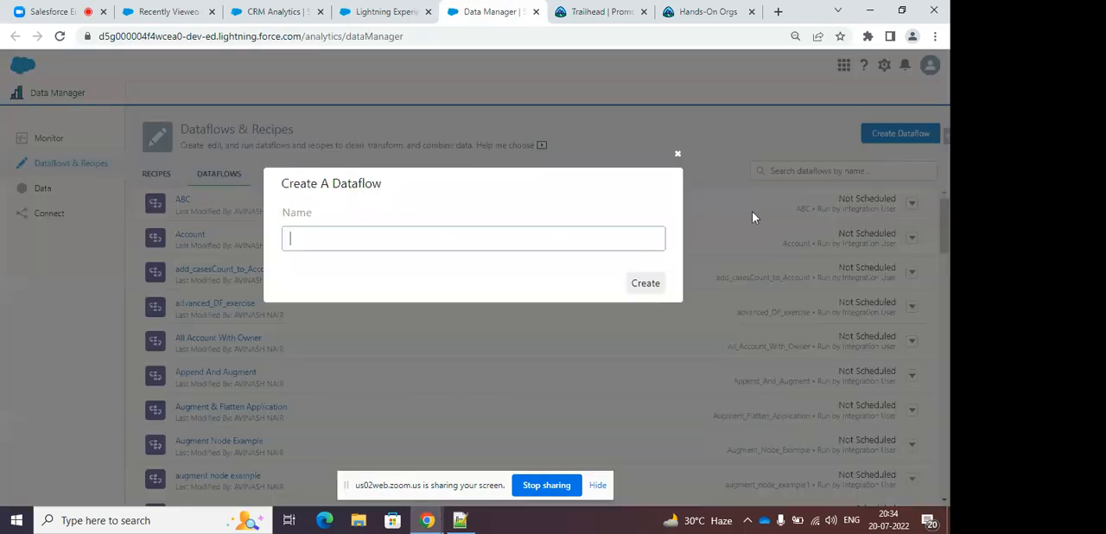
{"action": "left_click", "coordinate": [677, 154]}
View the ABC dataflow's nodes in the dataflow editor and open the ABC_R3 recipe from the recipes list.
{"action": "left_click", "coordinate": [182, 199]}
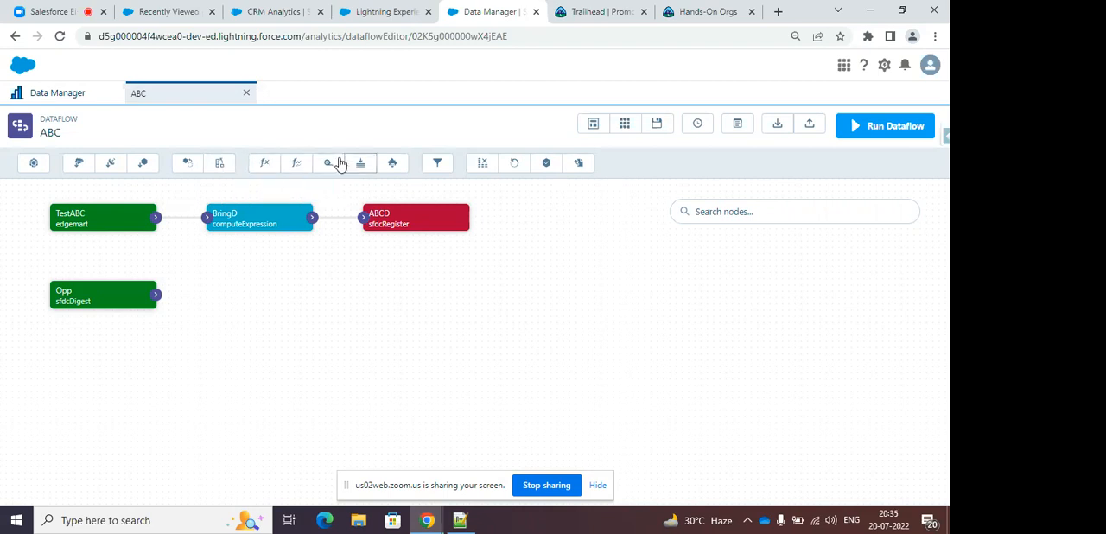
{"action": "left_click", "coordinate": [79, 92]}
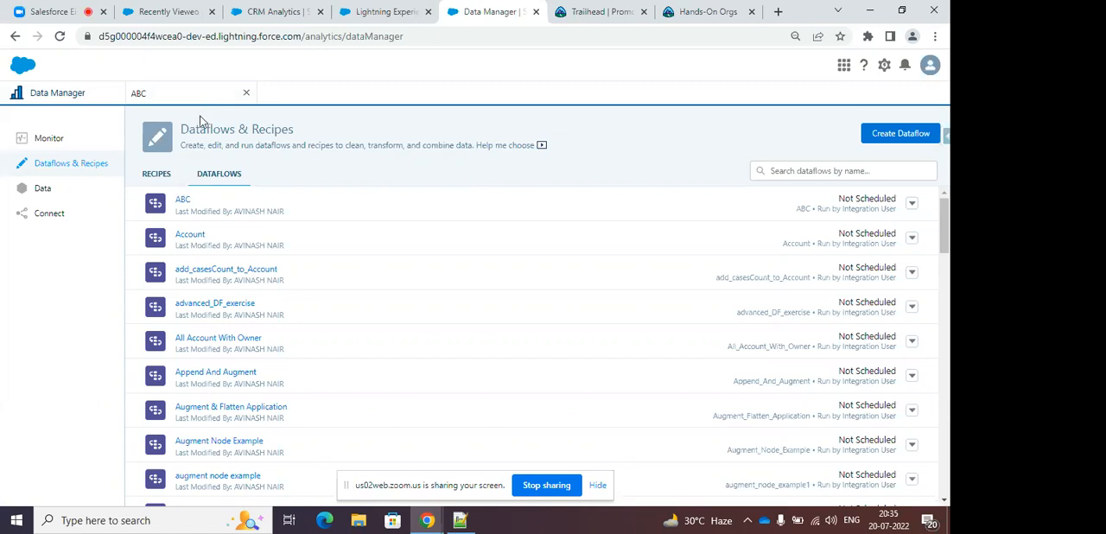
{"action": "left_click", "coordinate": [169, 182]}
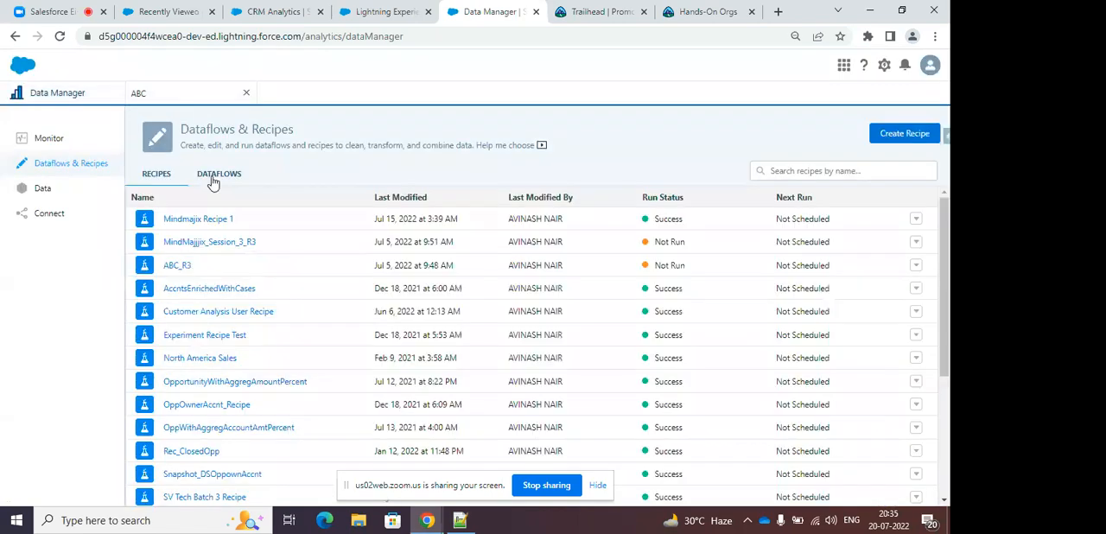
{"action": "left_click", "coordinate": [354, 211]}
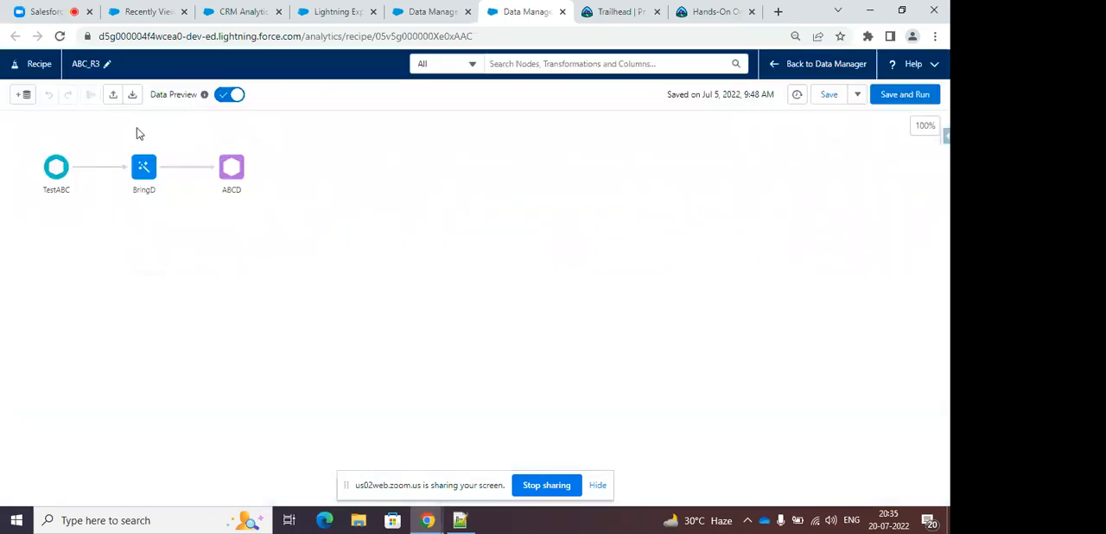
{"action": "left_click", "coordinate": [77, 168]}
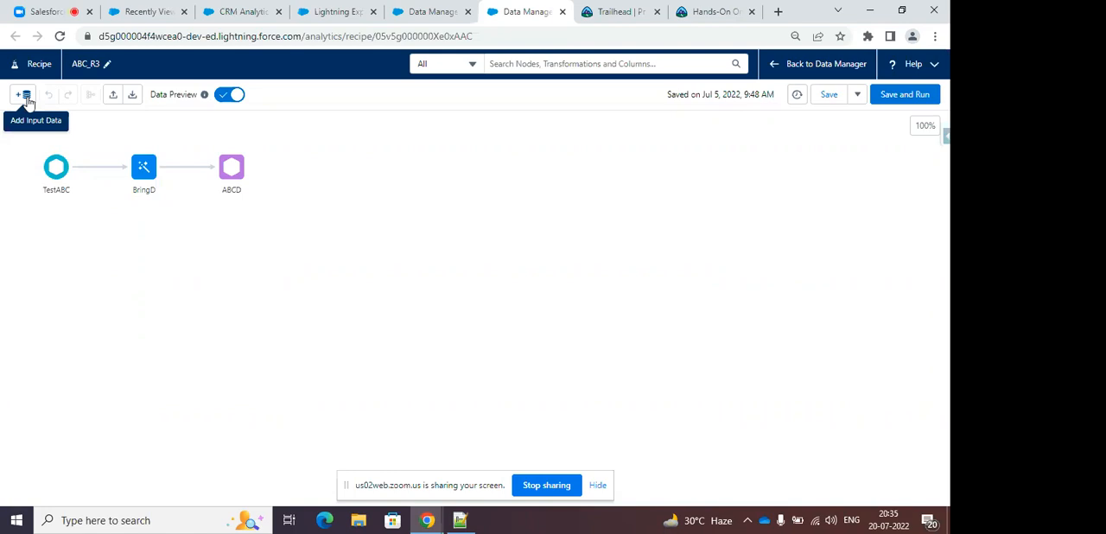
{"action": "left_click", "coordinate": [77, 169]}
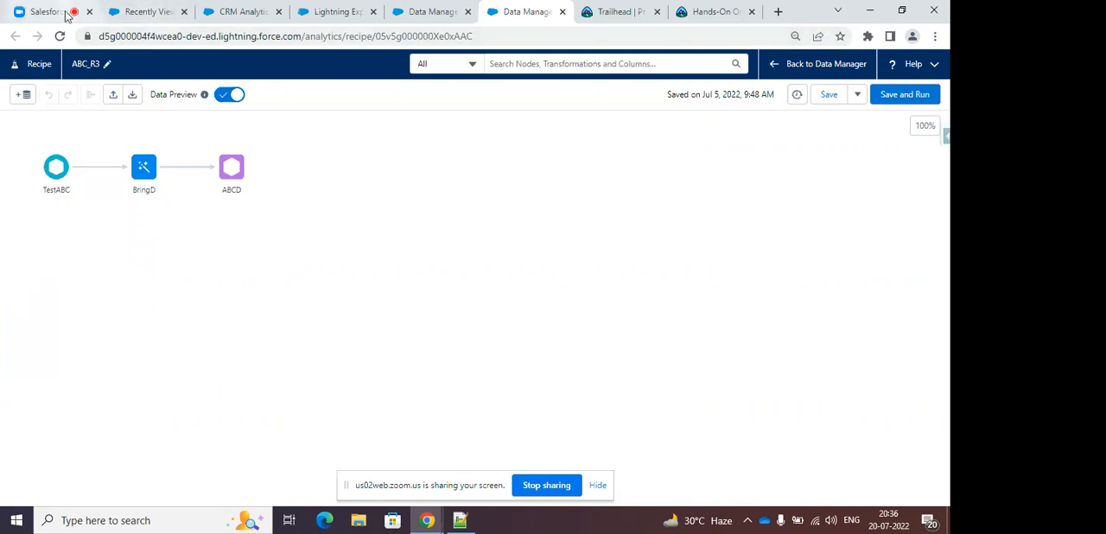
Return to Analytics Studio and list only the dashboards among all items.
{"action": "left_click", "coordinate": [241, 13]}
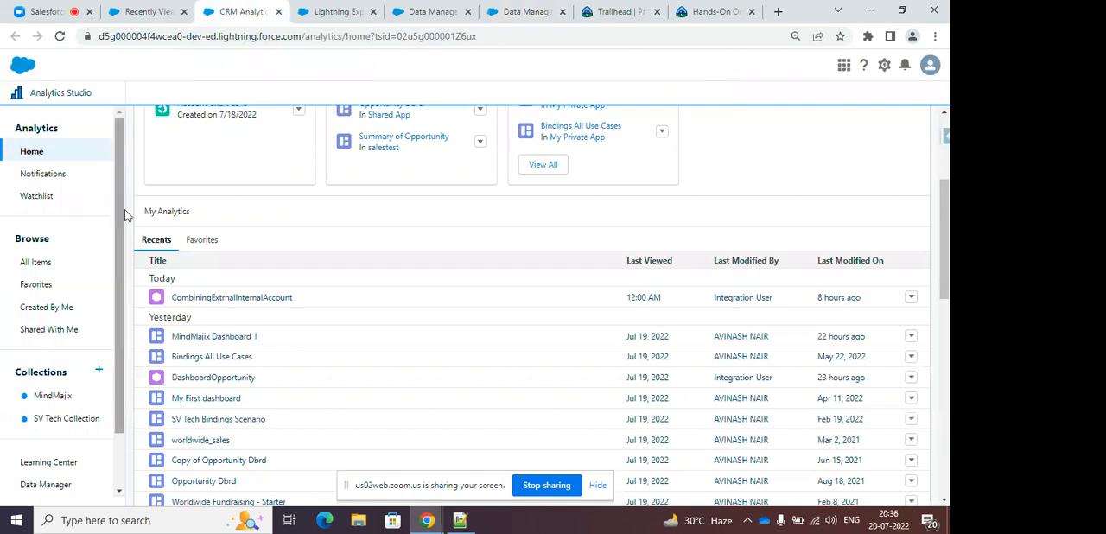
{"action": "left_click", "coordinate": [30, 263]}
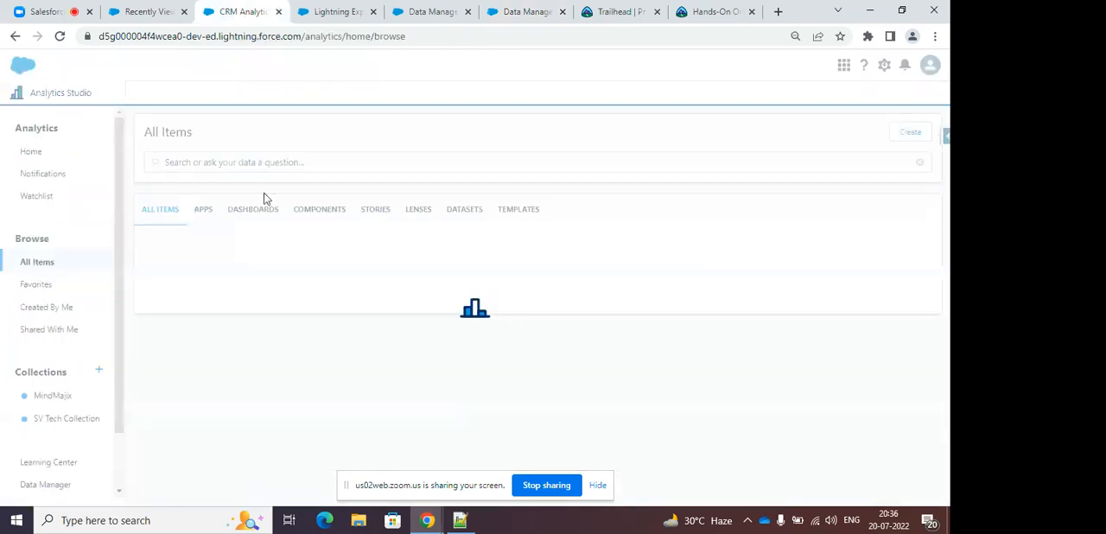
{"action": "left_click", "coordinate": [268, 211]}
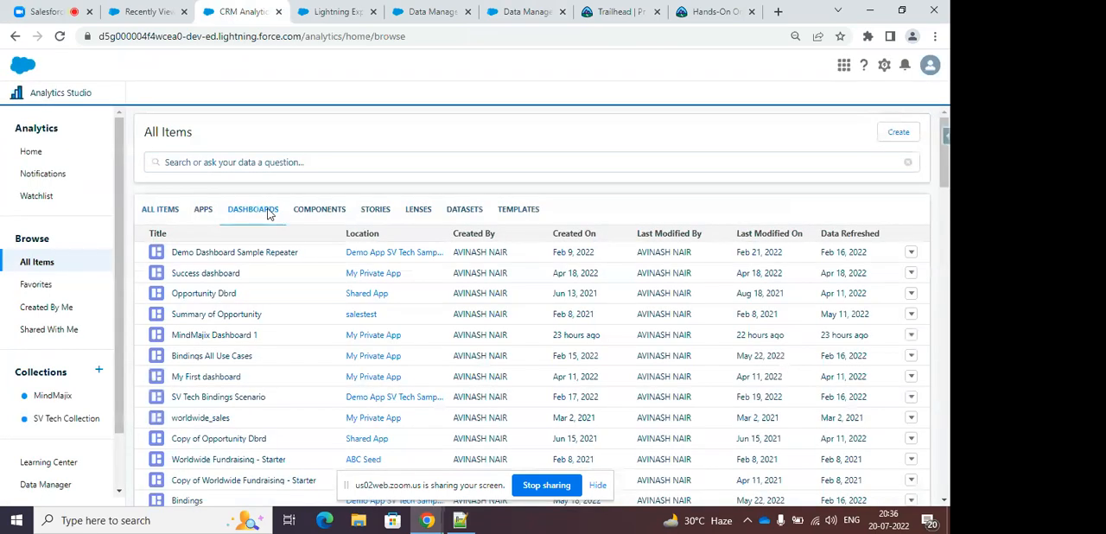
View the Dashboard Designer by starting a blank dashboard, and close it without saving.
{"action": "left_click", "coordinate": [903, 134]}
{"action": "left_click", "coordinate": [835, 172]}
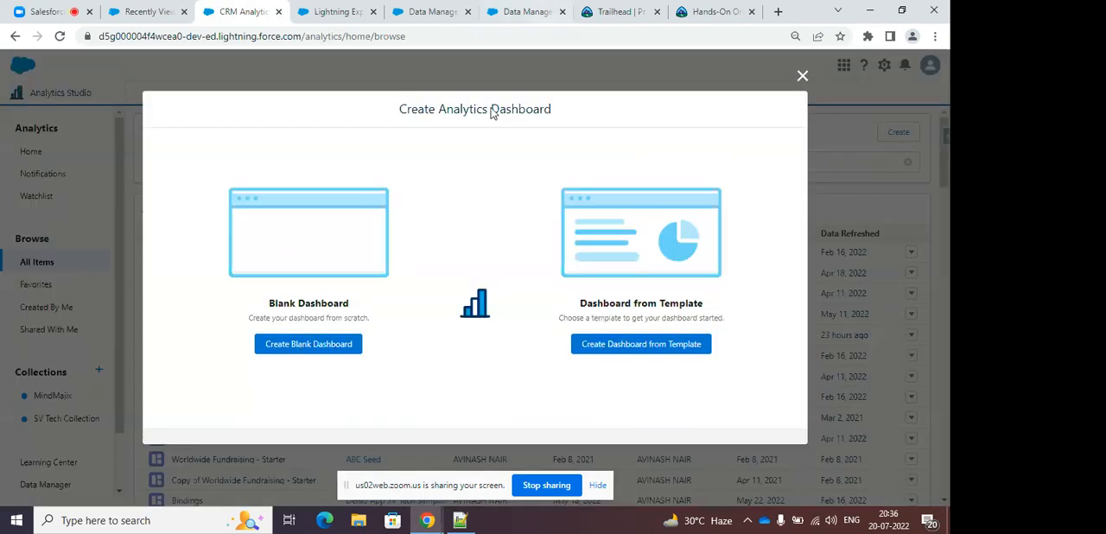
{"action": "left_click", "coordinate": [300, 340]}
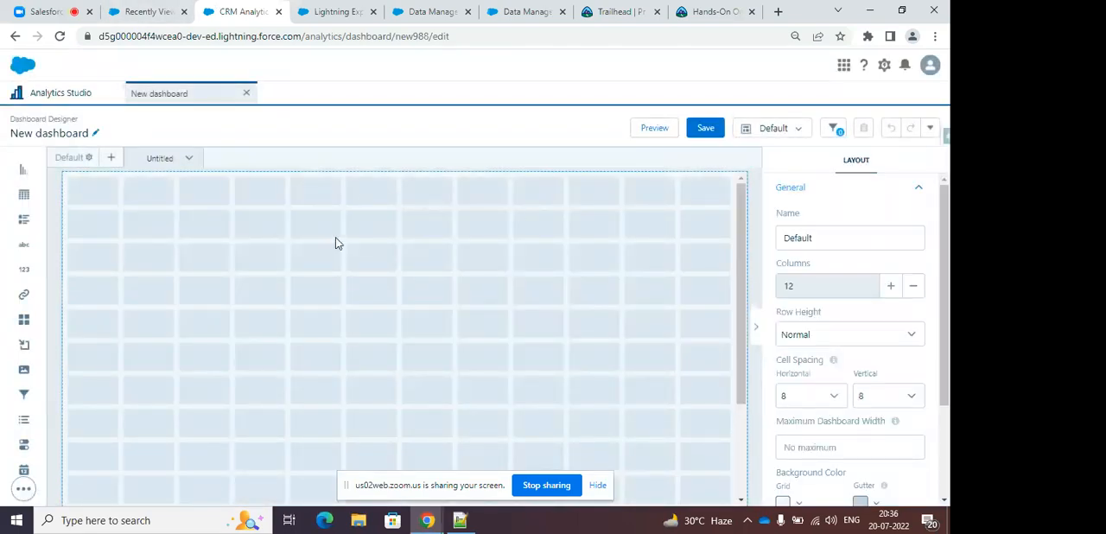
{"action": "left_click", "coordinate": [247, 95]}
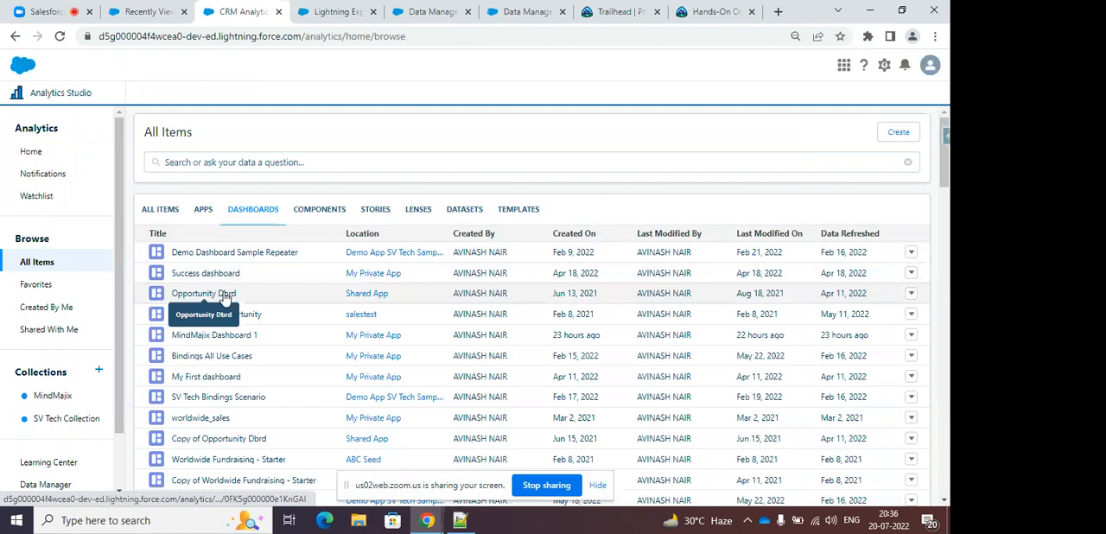
Open the dashboards Opportunity Dbrd, Tableau CRM Batch 3 Dashboard and SV Tech Bindings Scenario from the dashboards list.
{"action": "left_click", "coordinate": [204, 293]}
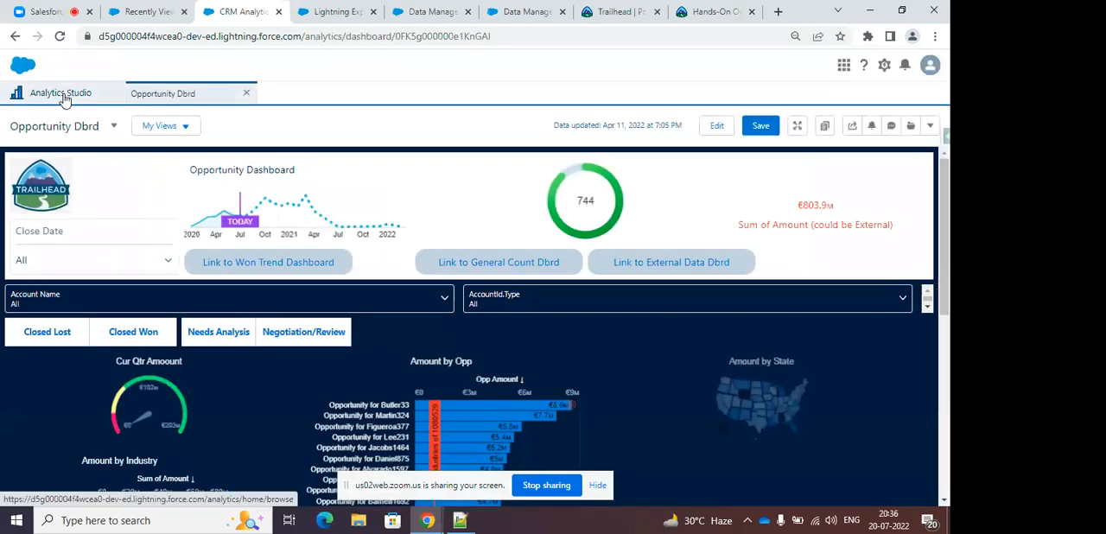
{"action": "left_click", "coordinate": [69, 98]}
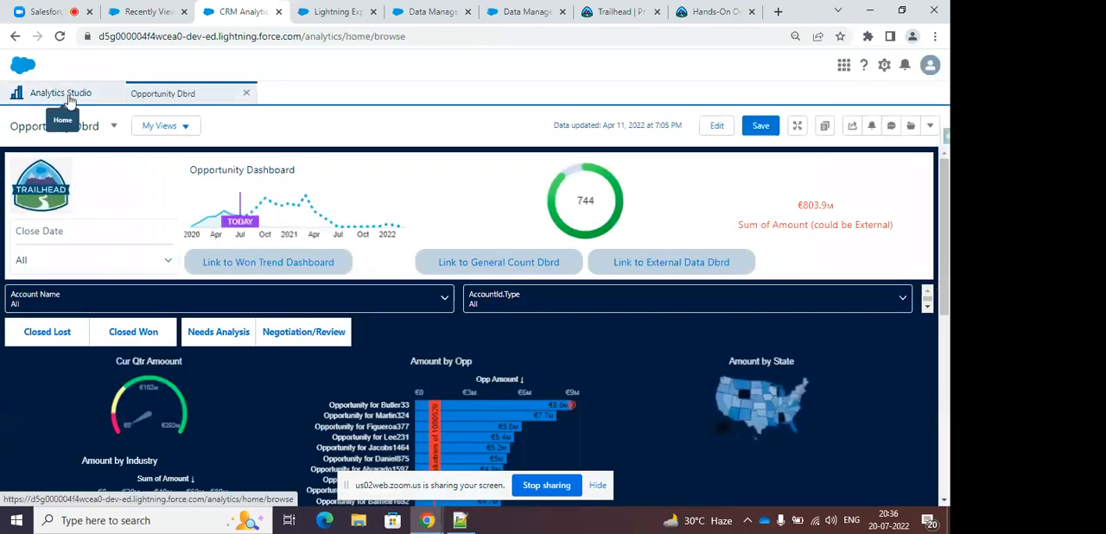
{"action": "scroll", "coordinate": [334, 267], "scroll_direction": "down", "scroll_amount": 3}
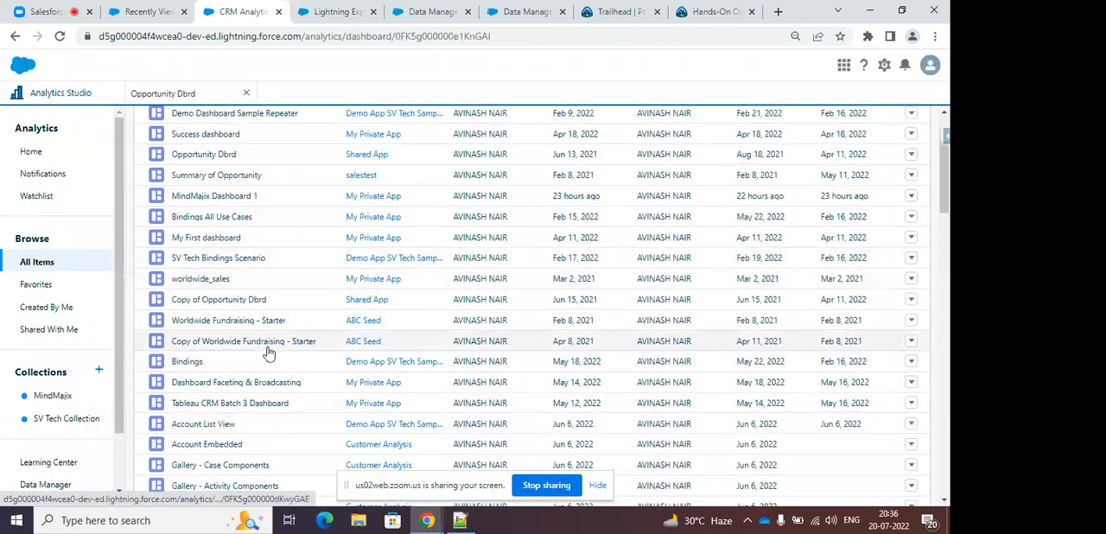
{"action": "left_click", "coordinate": [264, 404]}
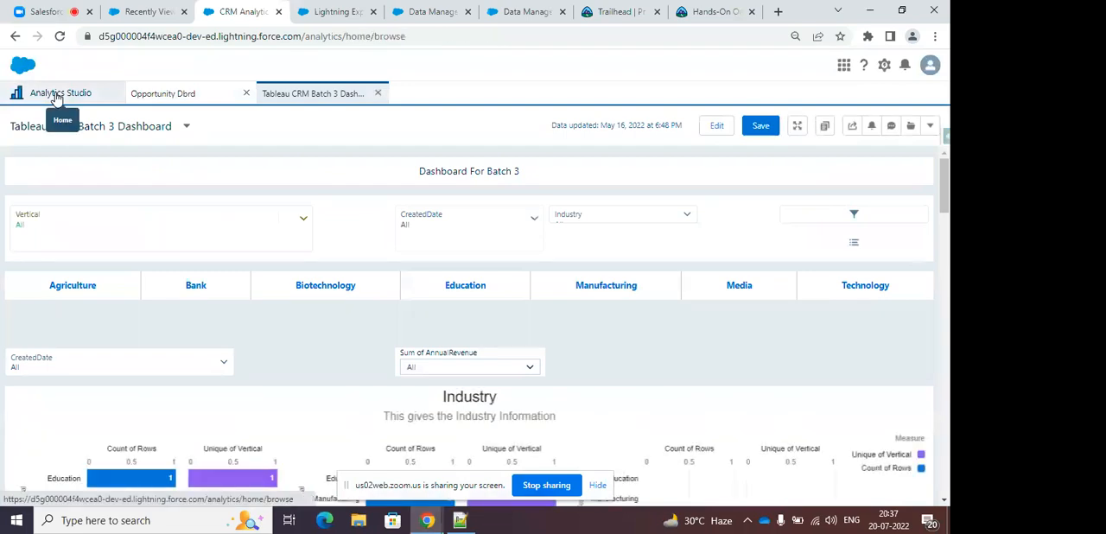
{"action": "left_click", "coordinate": [54, 94]}
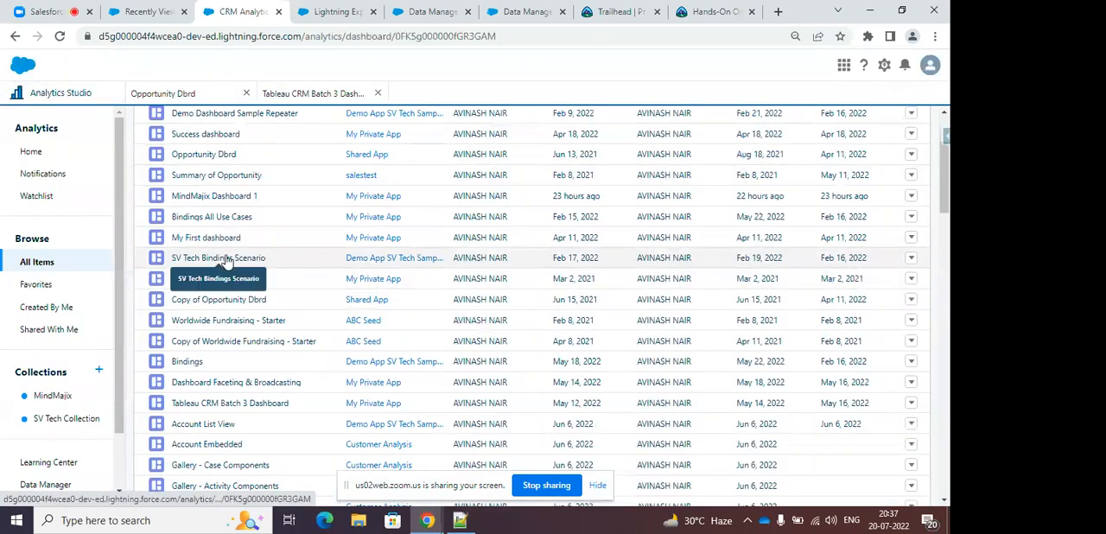
{"action": "left_click", "coordinate": [227, 257]}
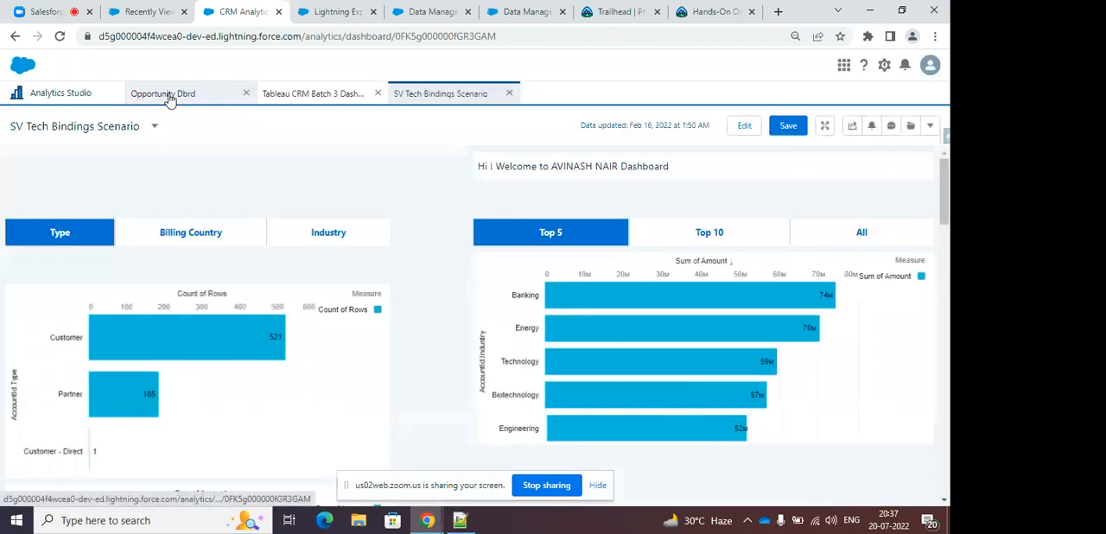
Return to Opportunity Dbrd and look through its charts and tables from beginning to end.
{"action": "left_click", "coordinate": [167, 95]}
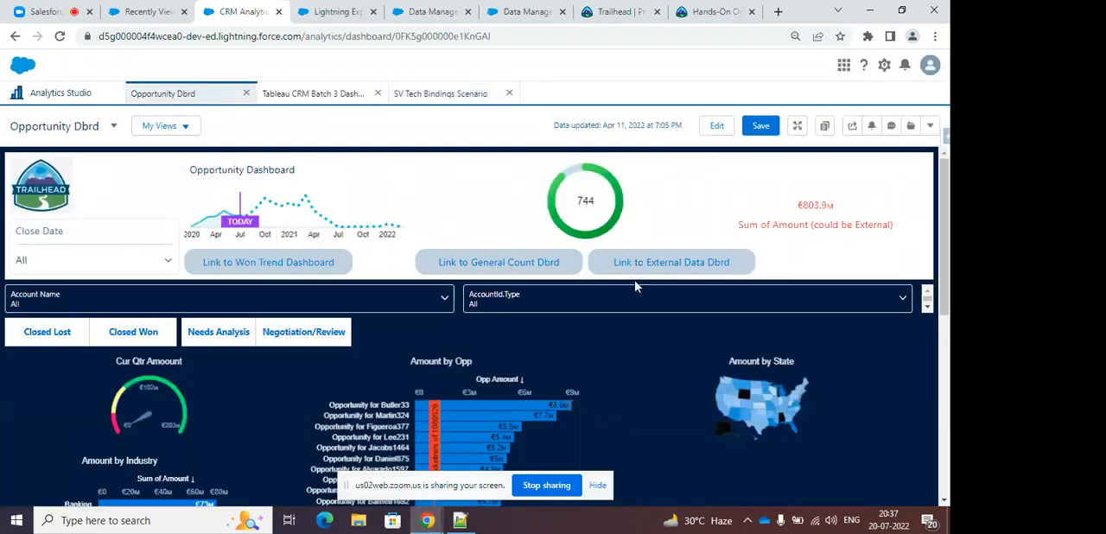
{"action": "scroll", "coordinate": [636, 286], "scroll_direction": "down", "scroll_amount": 3}
{"action": "scroll", "coordinate": [645, 251], "scroll_direction": "down", "scroll_amount": 6}
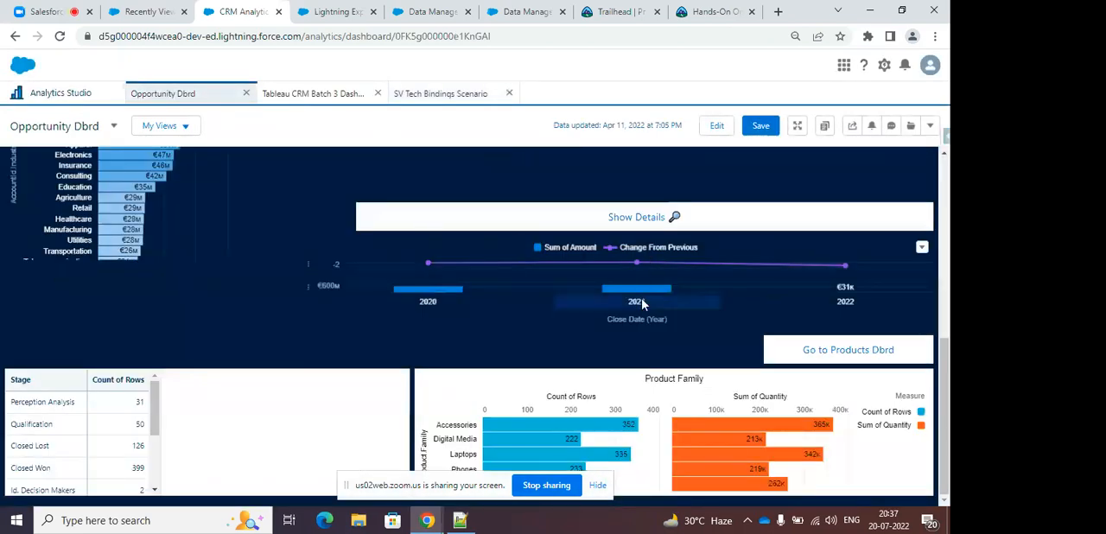
{"action": "scroll", "coordinate": [643, 294], "scroll_direction": "up", "scroll_amount": 10}
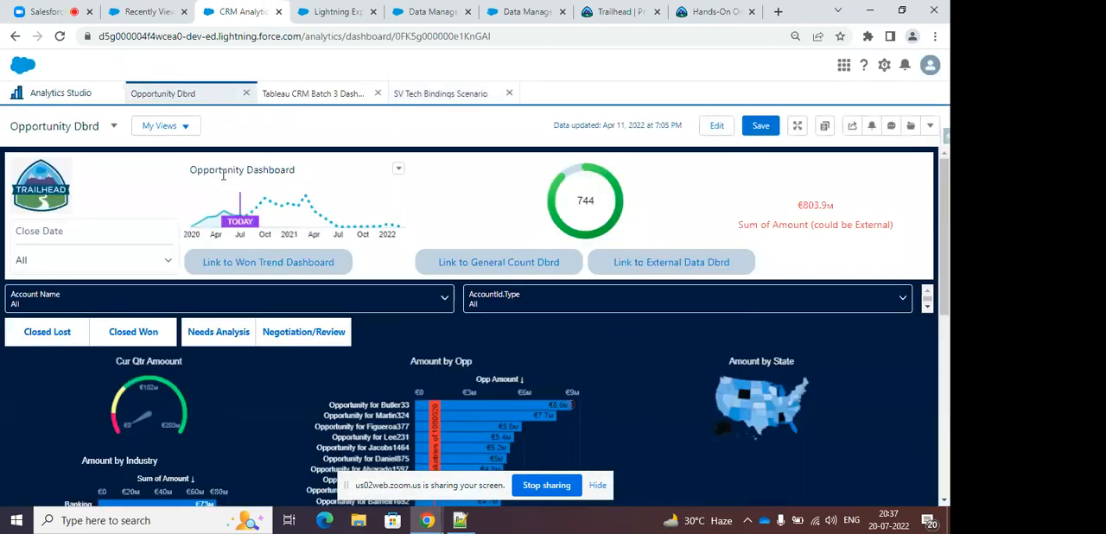
Filter Opportunity Dbrd by setting Close Date to Current Year, and view the updated charts.
{"action": "left_click", "coordinate": [119, 262]}
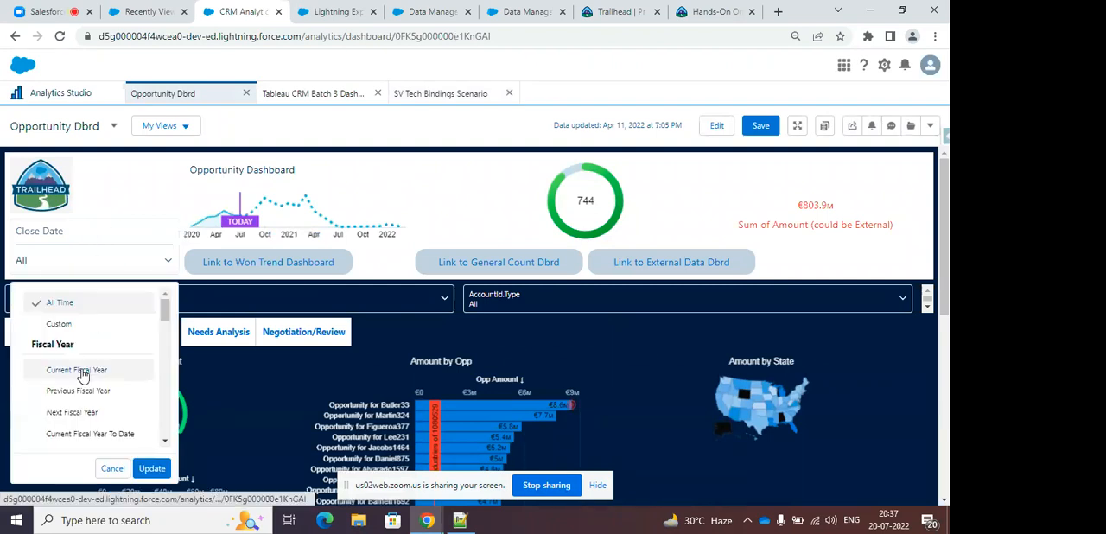
{"action": "scroll", "coordinate": [157, 355], "scroll_direction": "down", "scroll_amount": 1}
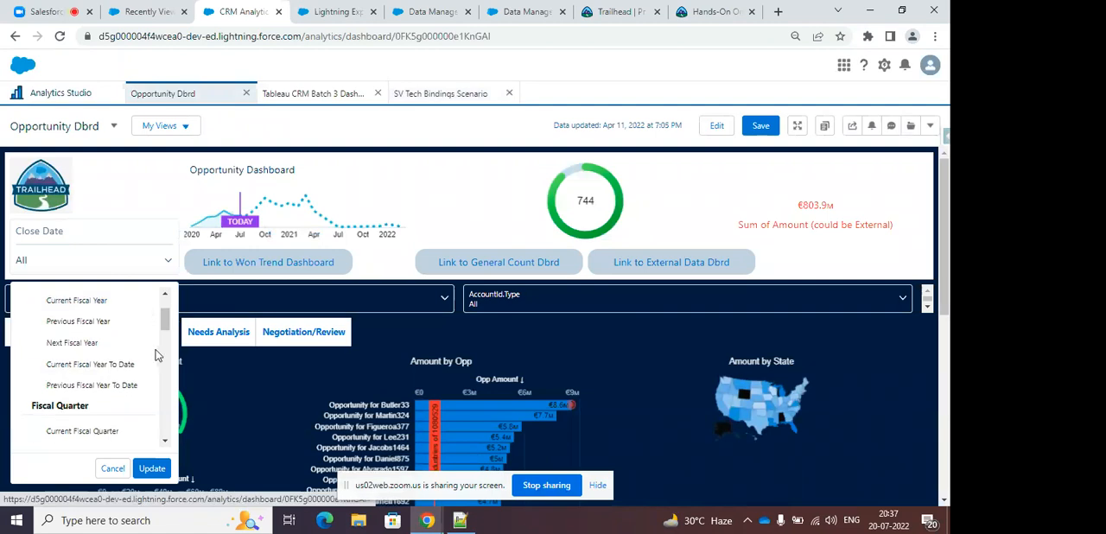
{"action": "scroll", "coordinate": [154, 352], "scroll_direction": "down", "scroll_amount": 3}
{"action": "left_click", "coordinate": [86, 353]}
{"action": "left_click", "coordinate": [152, 467]}
{"action": "scroll", "coordinate": [492, 354], "scroll_direction": "down", "scroll_amount": 1}
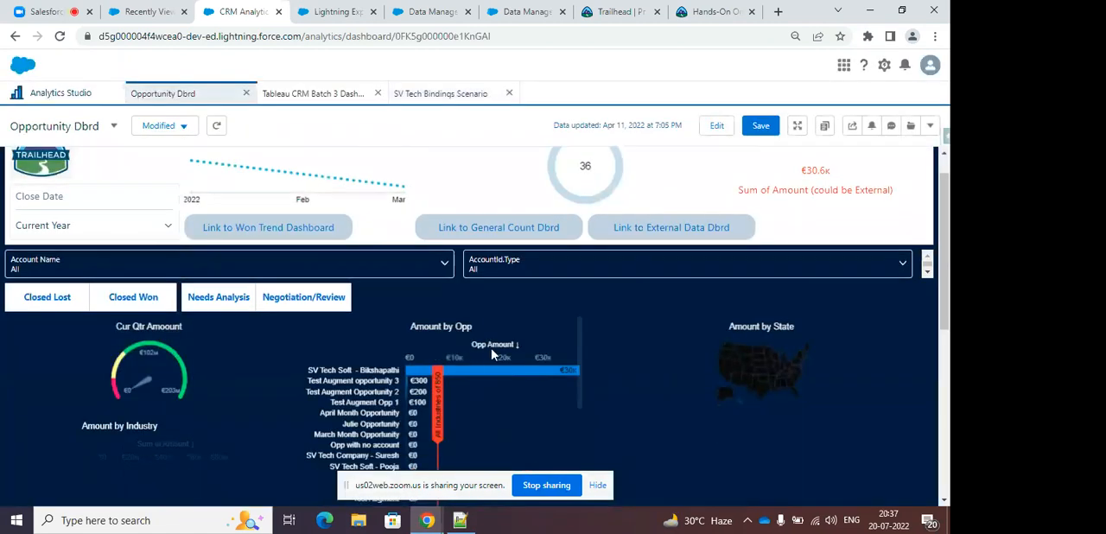
Filter Opportunity Dbrd by Account Name to the accounts ABC, Abbott358 Inc and Abbott372 Inc.
{"action": "scroll", "coordinate": [492, 355], "scroll_direction": "down", "scroll_amount": 1}
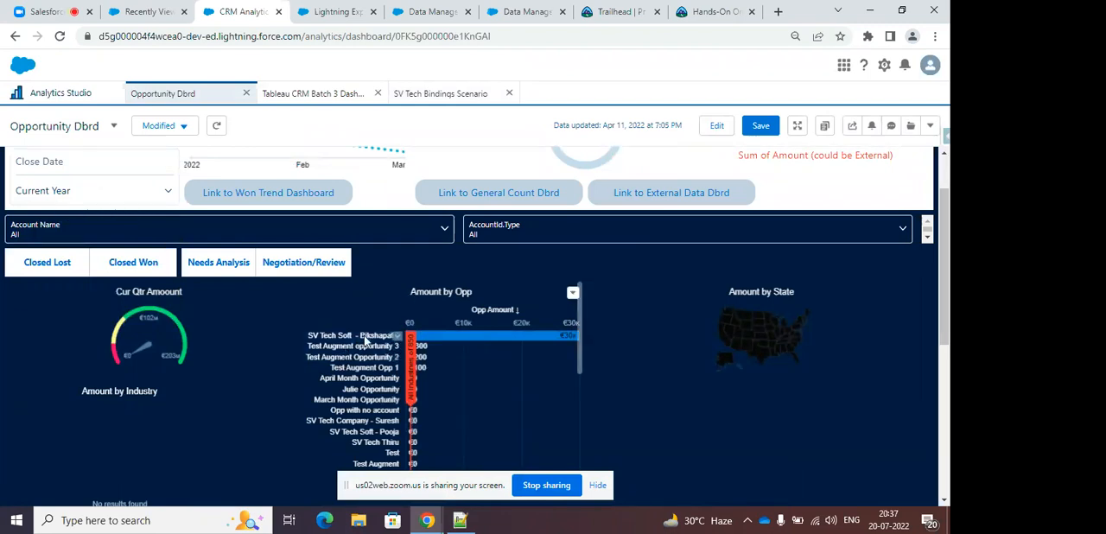
{"action": "mouse_move", "coordinate": [493, 341]}
{"action": "left_click", "coordinate": [209, 237]}
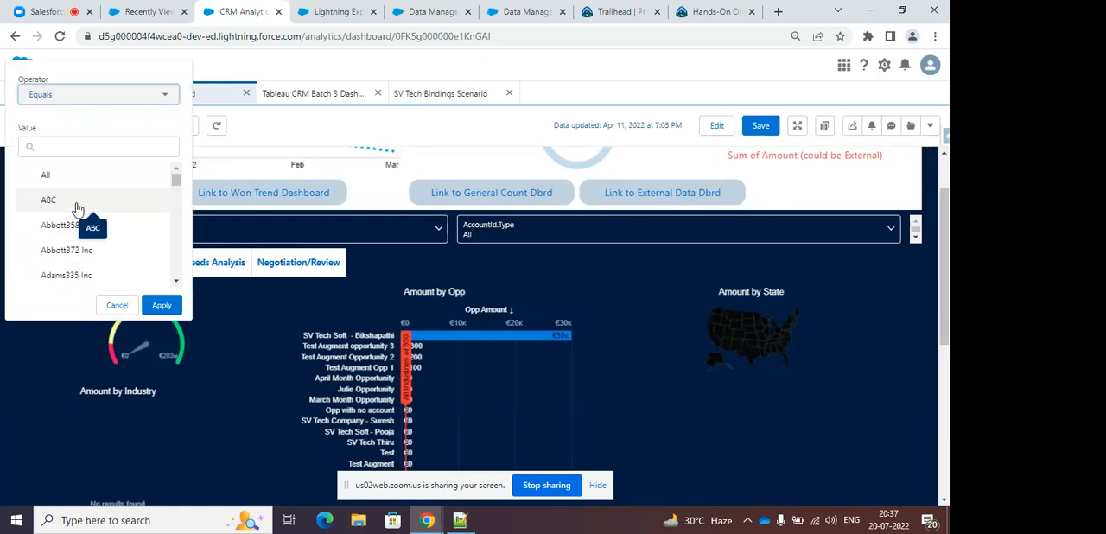
{"action": "left_click", "coordinate": [76, 200]}
{"action": "left_click", "coordinate": [74, 224]}
{"action": "left_click", "coordinate": [74, 249]}
{"action": "left_click", "coordinate": [162, 305]}
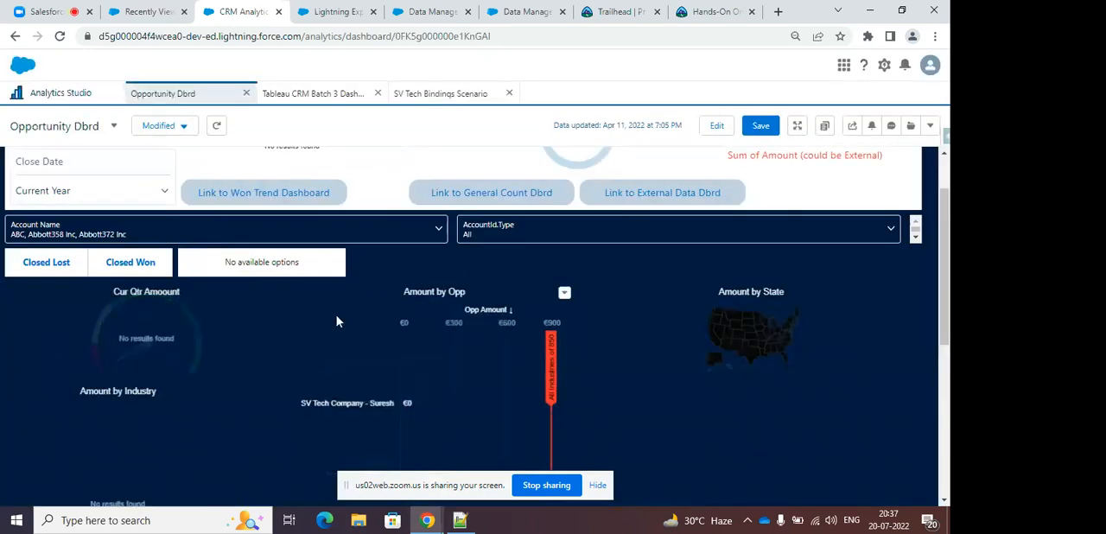
Set the Close Date filter to All Time, and view the updated opportunity and industry charts.
{"action": "left_click", "coordinate": [102, 191]}
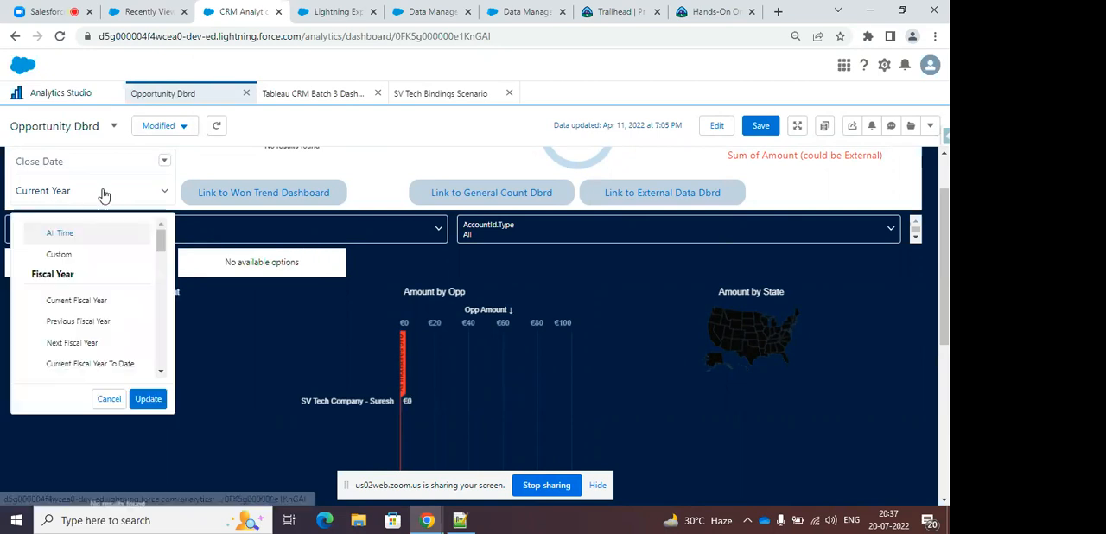
{"action": "left_click", "coordinate": [77, 232]}
{"action": "left_click", "coordinate": [148, 399]}
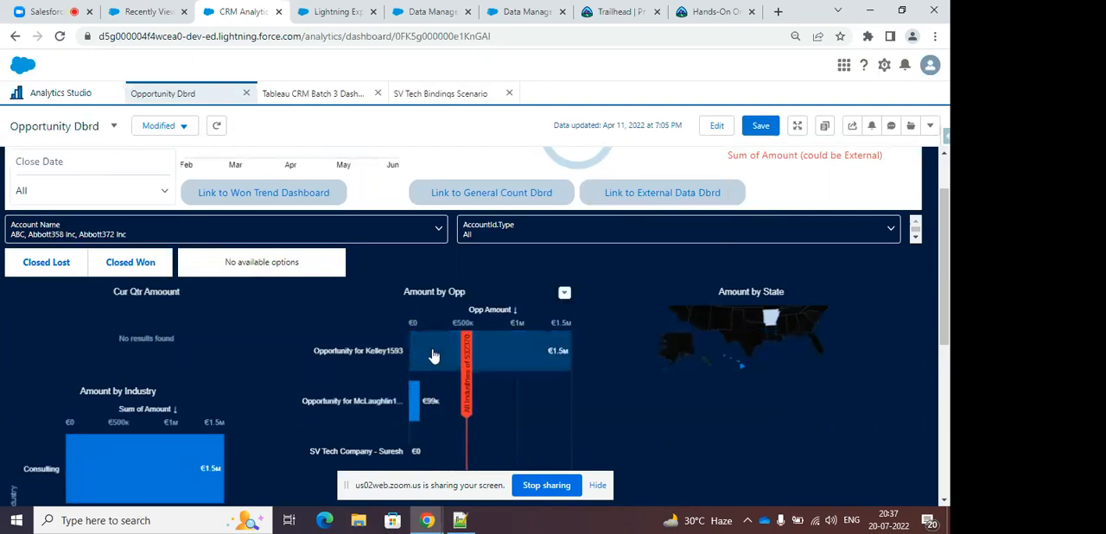
{"action": "scroll", "coordinate": [527, 329], "scroll_direction": "down", "scroll_amount": 1}
{"action": "mouse_move", "coordinate": [532, 297]}
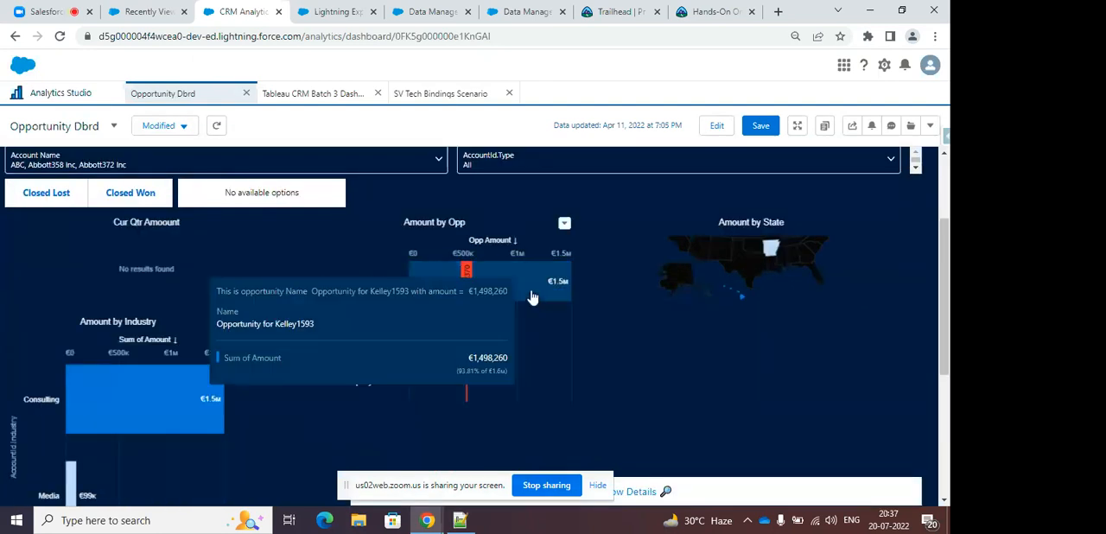
{"action": "scroll", "coordinate": [511, 348], "scroll_direction": "down", "scroll_amount": 2}
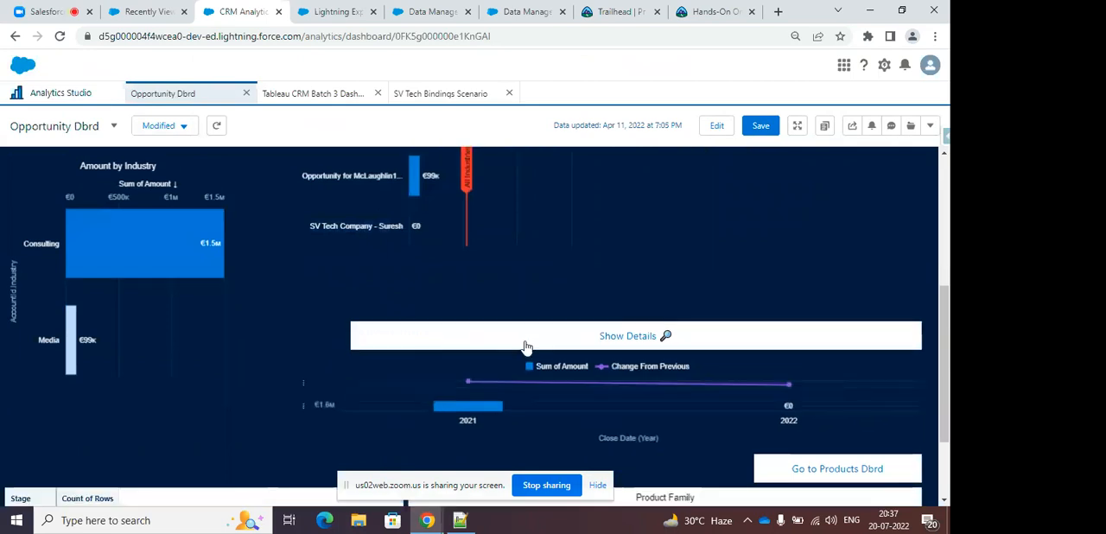
{"action": "scroll", "coordinate": [527, 347], "scroll_direction": "down", "scroll_amount": 2}
{"action": "scroll", "coordinate": [572, 345], "scroll_direction": "up", "scroll_amount": 1}
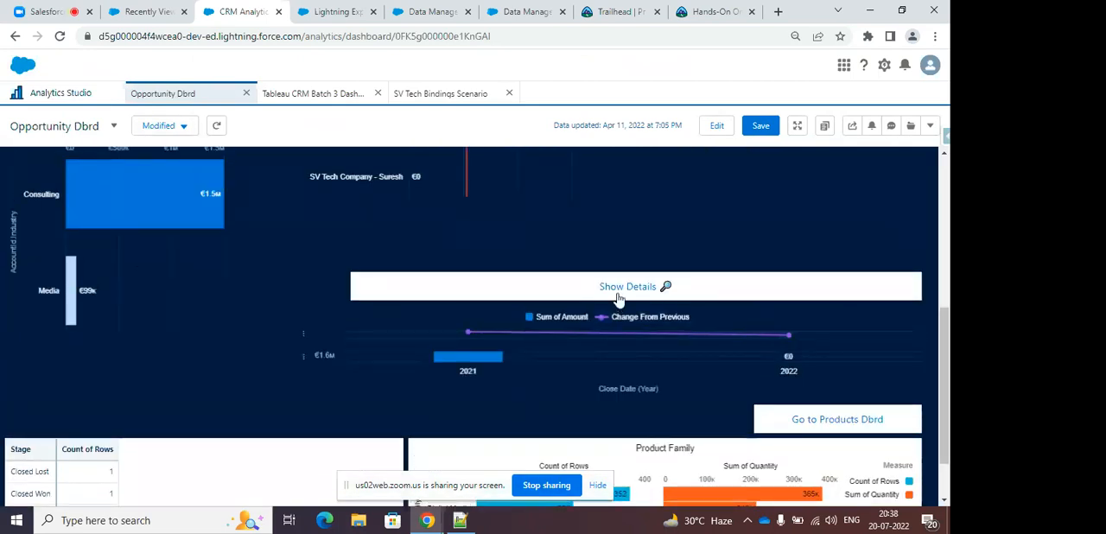
Show the details table of the filtered opportunities, and review it with the surrounding charts.
{"action": "left_click", "coordinate": [617, 298]}
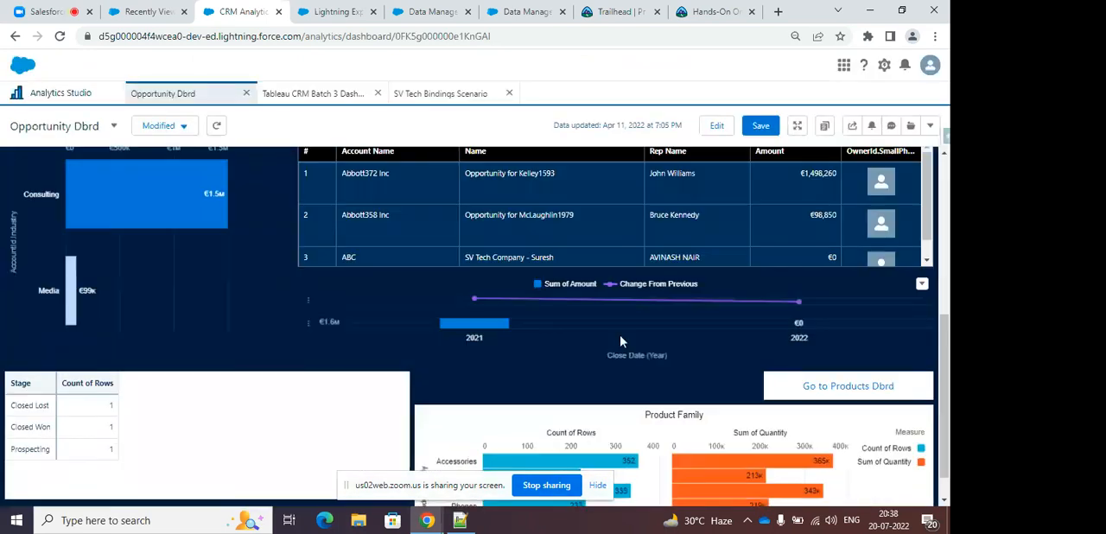
{"action": "scroll", "coordinate": [571, 277], "scroll_direction": "up", "scroll_amount": 2}
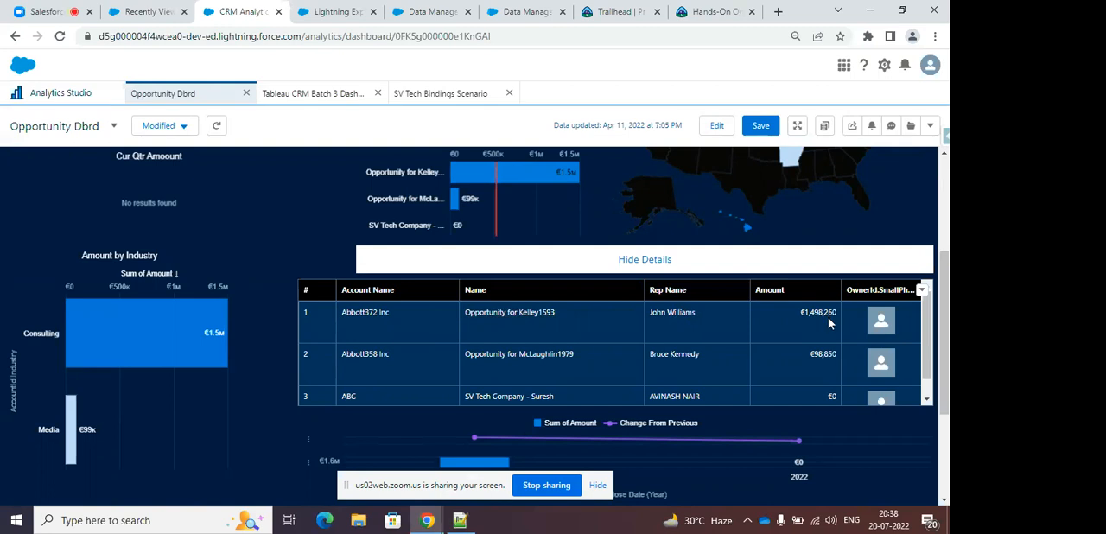
{"action": "scroll", "coordinate": [800, 369], "scroll_direction": "down", "scroll_amount": 3}
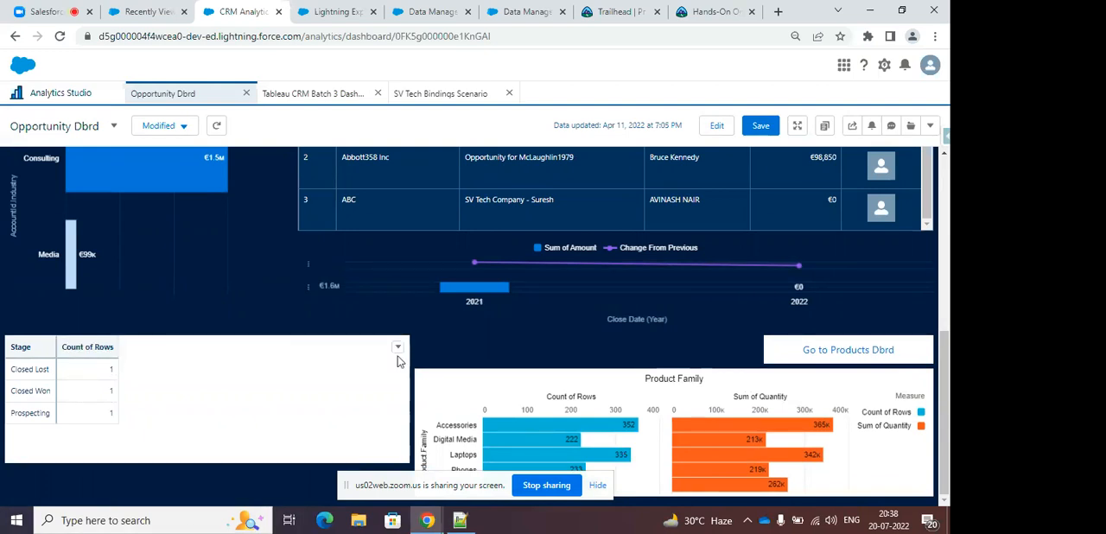
{"action": "scroll", "coordinate": [363, 364], "scroll_direction": "up", "scroll_amount": 10}
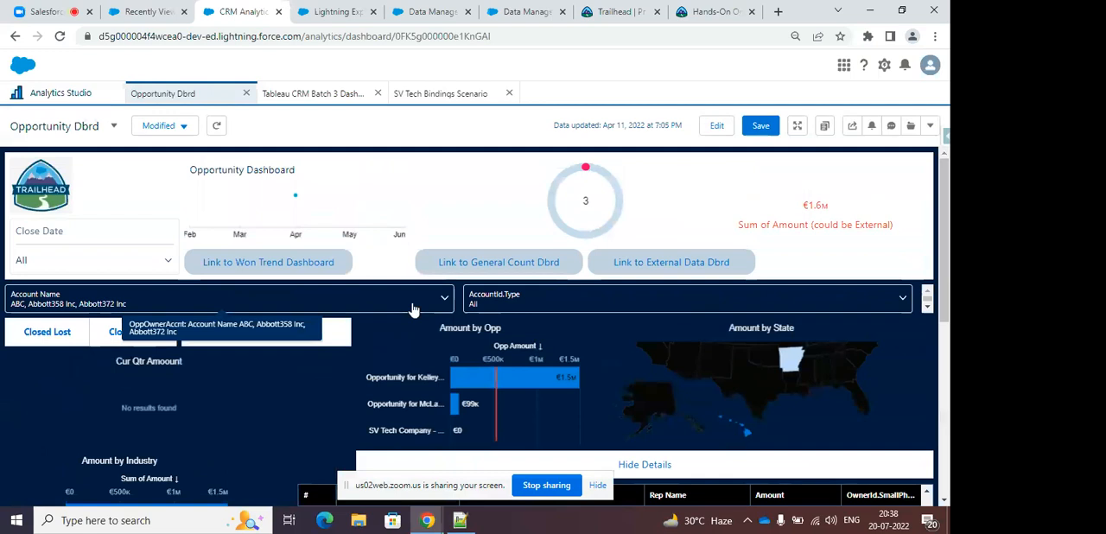
Switch to Tableau CRM Batch 3 Dashboard, select the Agriculture vertical, and examine its industry chart and account table.
{"action": "left_click", "coordinate": [324, 93]}
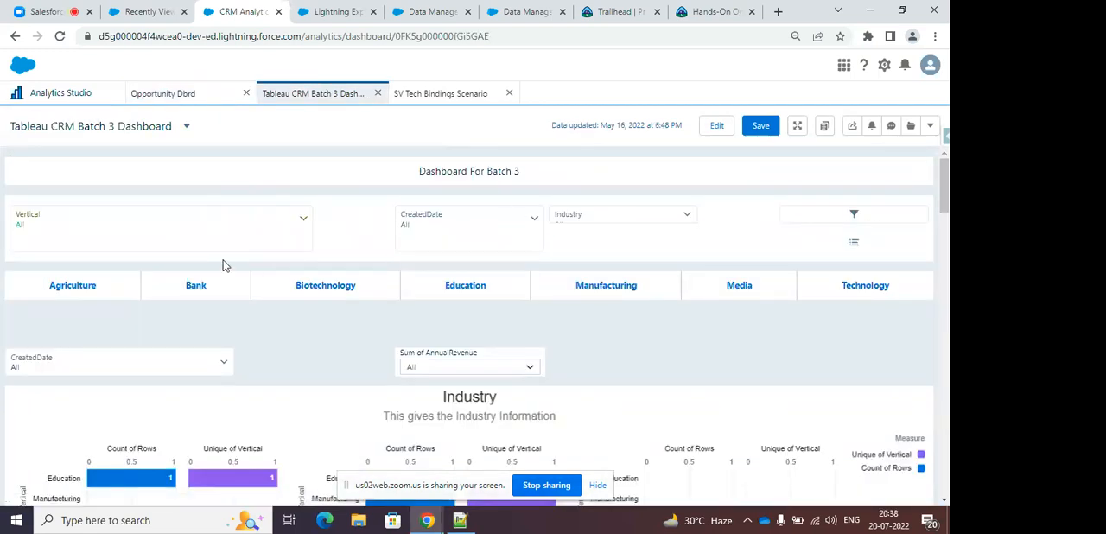
{"action": "left_click", "coordinate": [138, 288]}
{"action": "scroll", "coordinate": [423, 386], "scroll_direction": "down", "scroll_amount": 3}
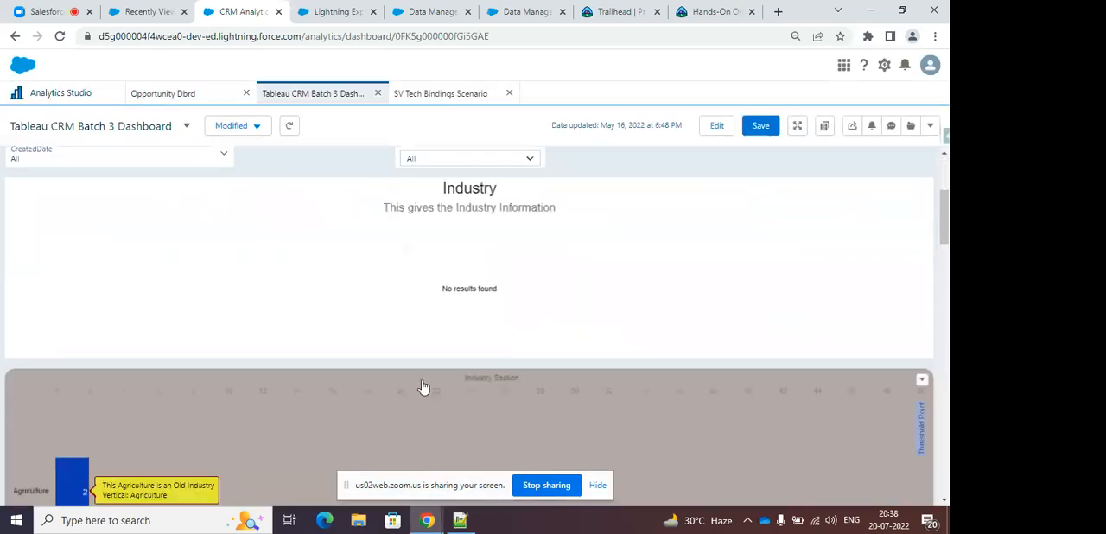
{"action": "scroll", "coordinate": [424, 387], "scroll_direction": "down", "scroll_amount": 5}
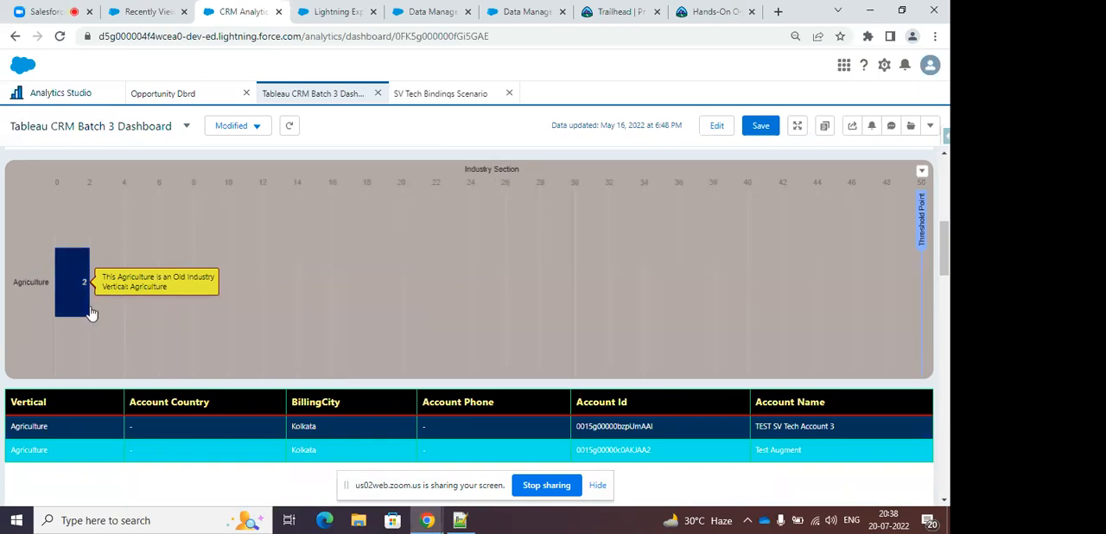
{"action": "scroll", "coordinate": [173, 345], "scroll_direction": "down", "scroll_amount": 2}
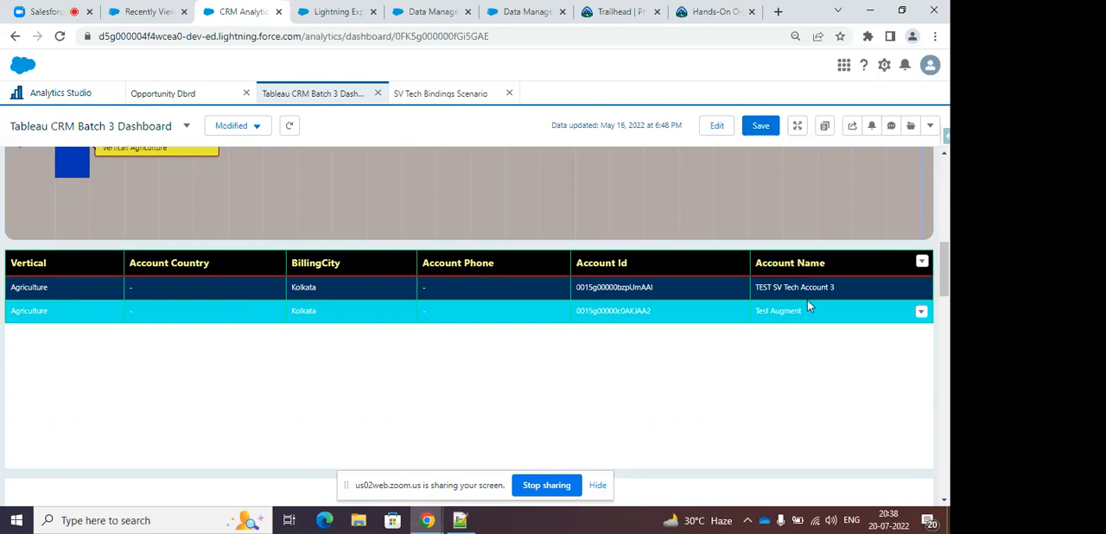
{"action": "scroll", "coordinate": [569, 339], "scroll_direction": "up", "scroll_amount": 6}
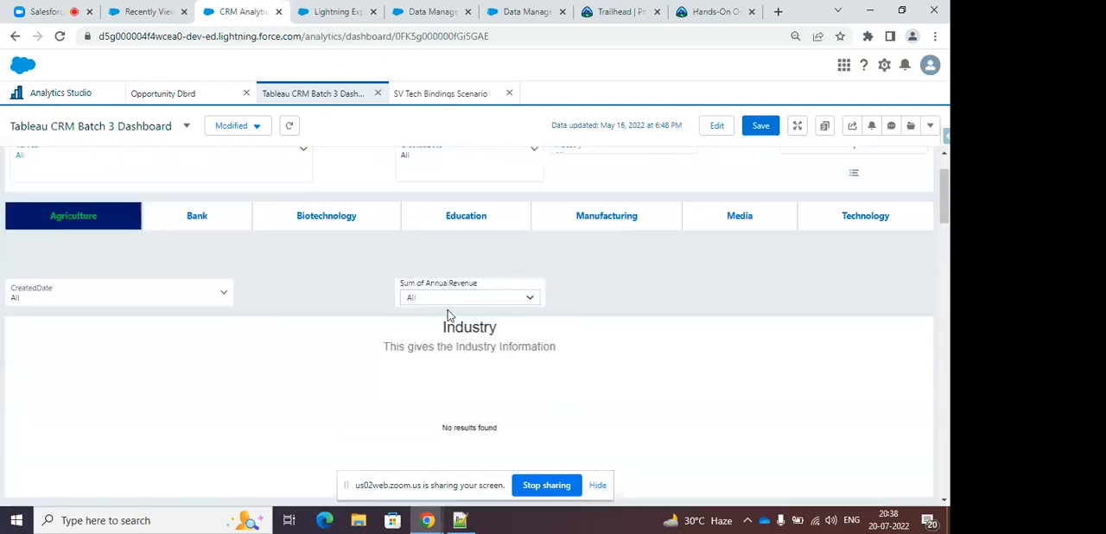
Select the Biotechnology vertical, view its account details, and reset the dashboard to its initial view.
{"action": "left_click", "coordinate": [326, 216]}
{"action": "scroll", "coordinate": [542, 264], "scroll_direction": "down", "scroll_amount": 2}
{"action": "scroll", "coordinate": [543, 270], "scroll_direction": "down", "scroll_amount": 5}
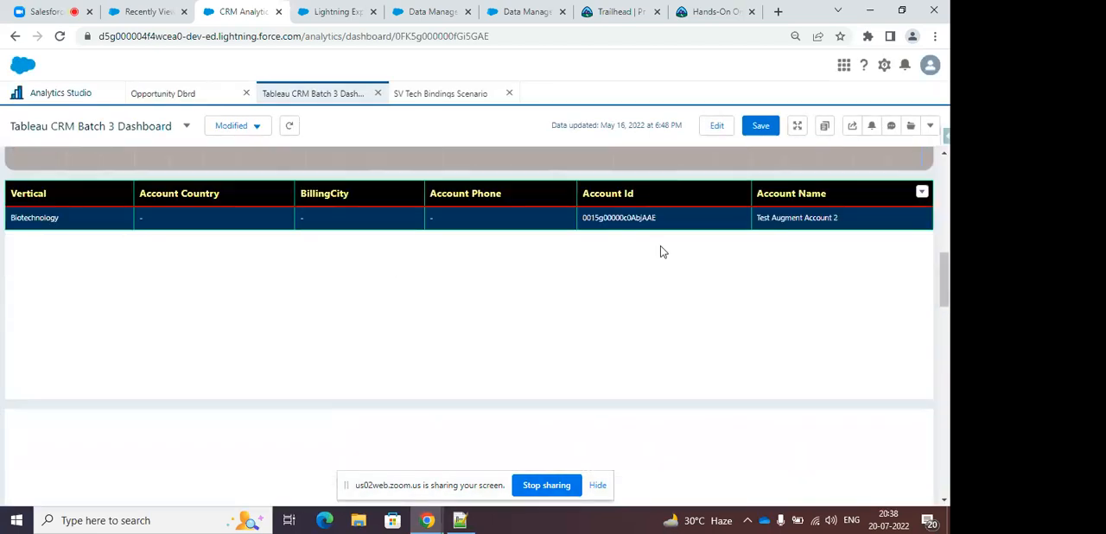
{"action": "scroll", "coordinate": [754, 266], "scroll_direction": "up", "scroll_amount": 8}
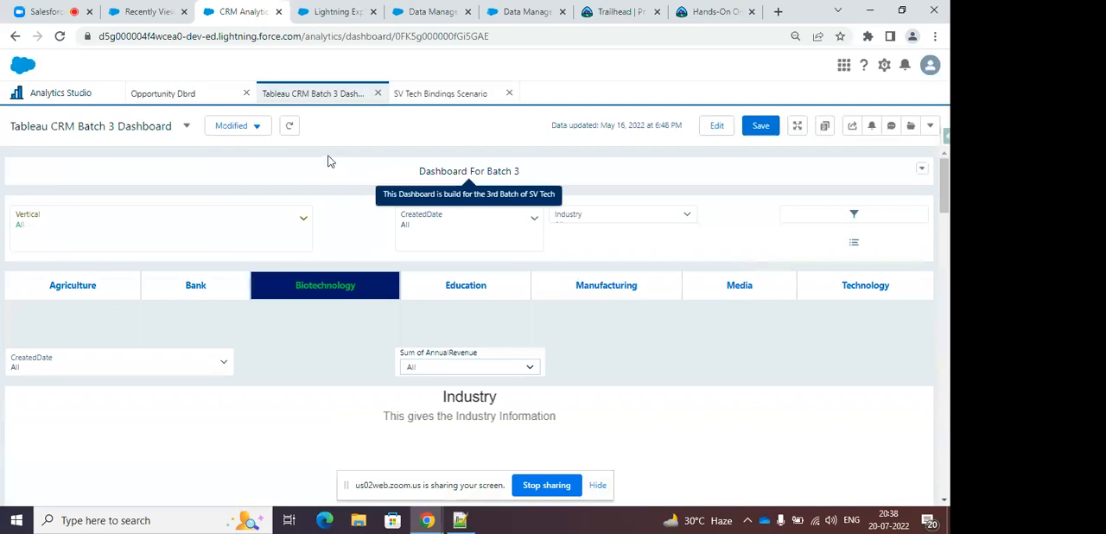
{"action": "left_click", "coordinate": [290, 128]}
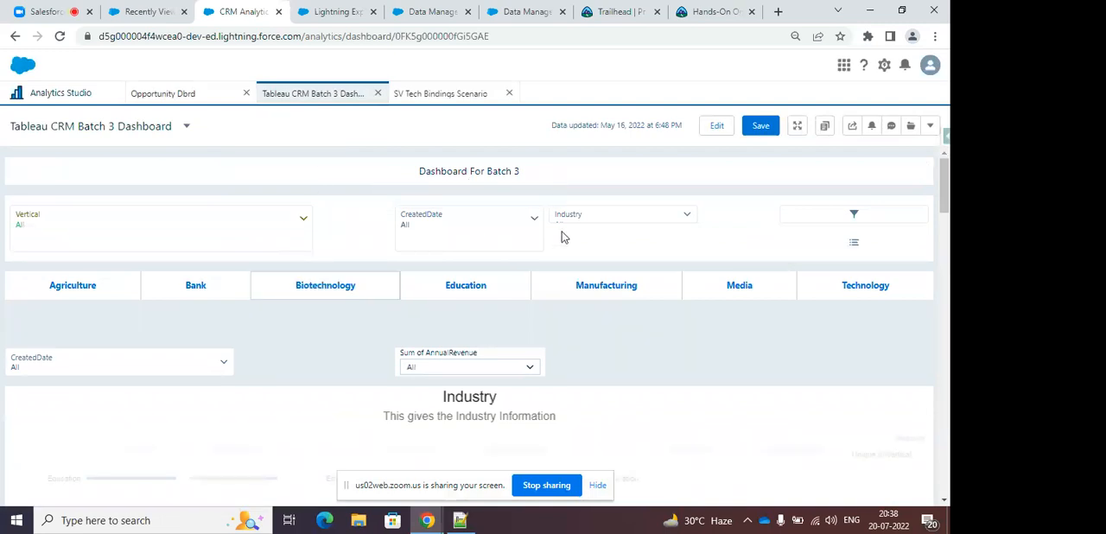
Filter Tableau CRM Batch 3 Dashboard by Industry to Agriculture, and view the updated charts.
{"action": "left_click", "coordinate": [608, 224]}
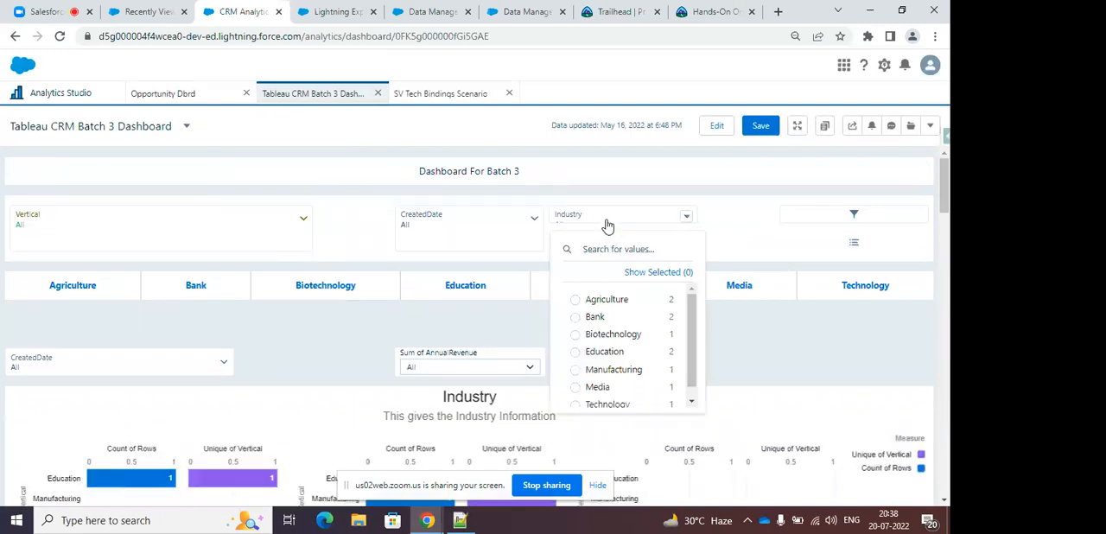
{"action": "left_click", "coordinate": [609, 302]}
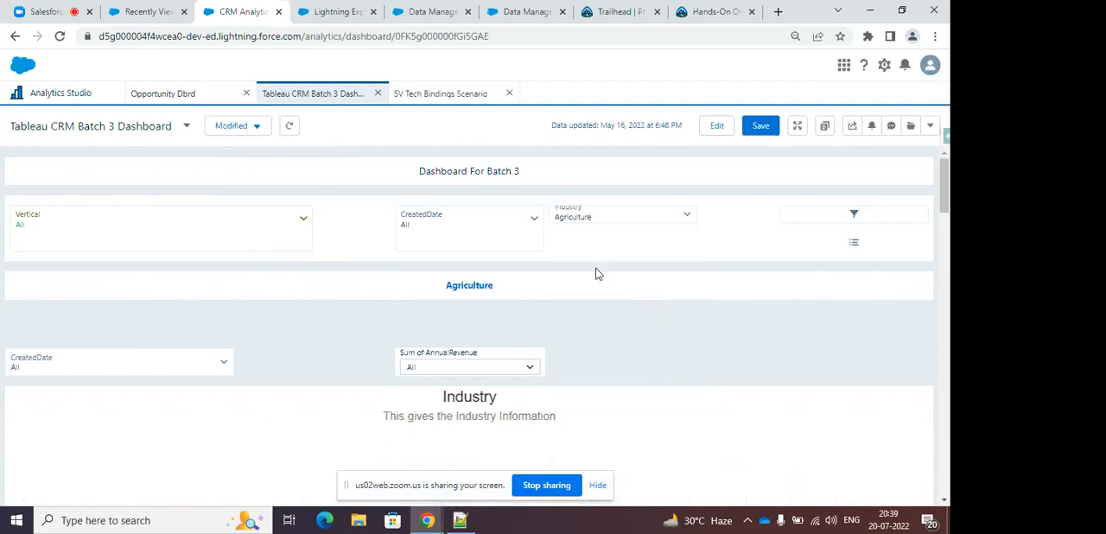
{"action": "scroll", "coordinate": [602, 294], "scroll_direction": "down", "scroll_amount": 3}
{"action": "scroll", "coordinate": [587, 297], "scroll_direction": "up", "scroll_amount": 3}
Switch to the SV Tech Bindings Scenario dashboard and group its row-count chart by Billing Country.
{"action": "left_click", "coordinate": [455, 95]}
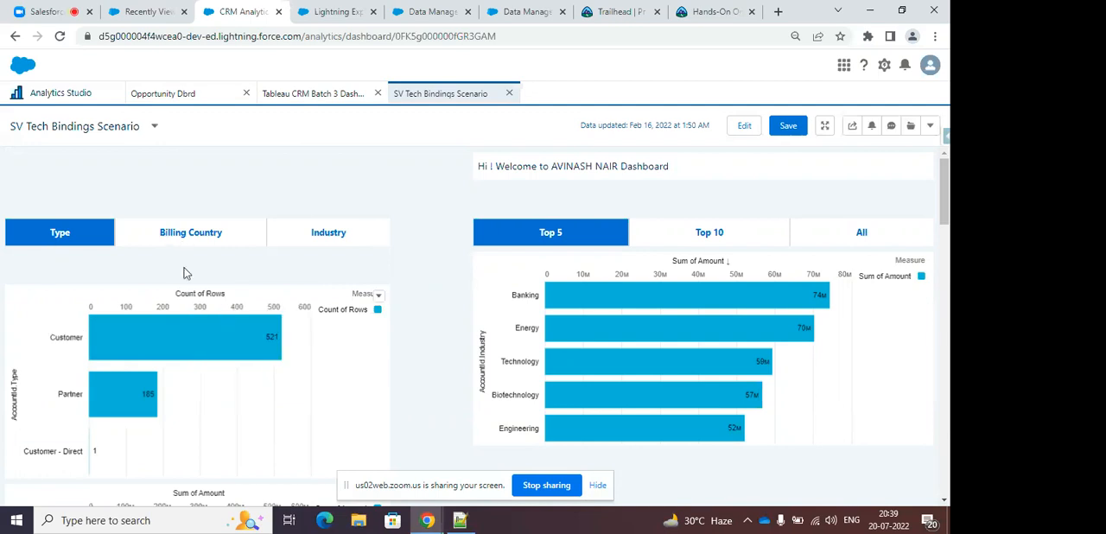
{"action": "left_click", "coordinate": [193, 235]}
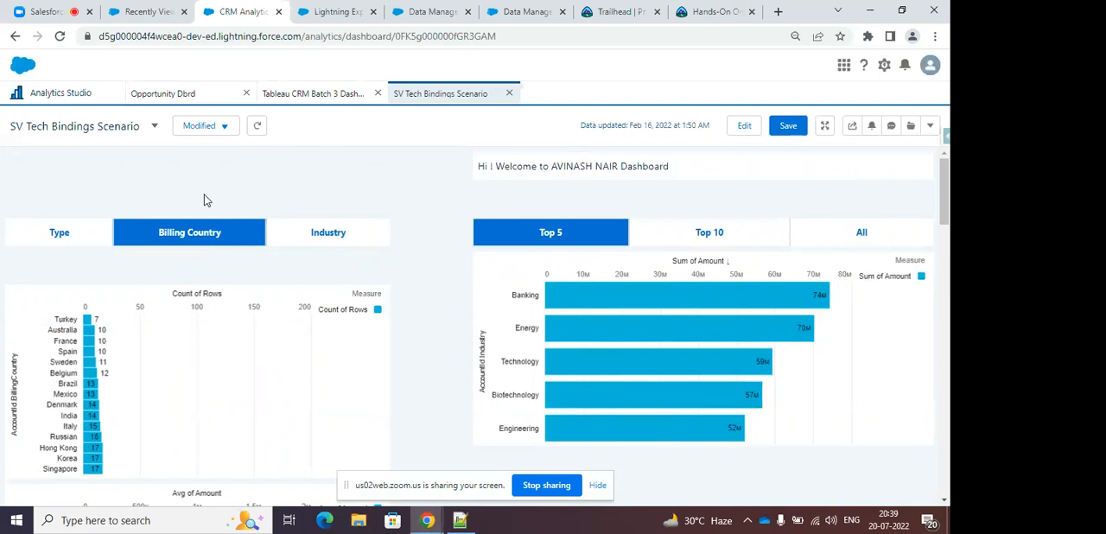
{"action": "left_click", "coordinate": [47, 11]}
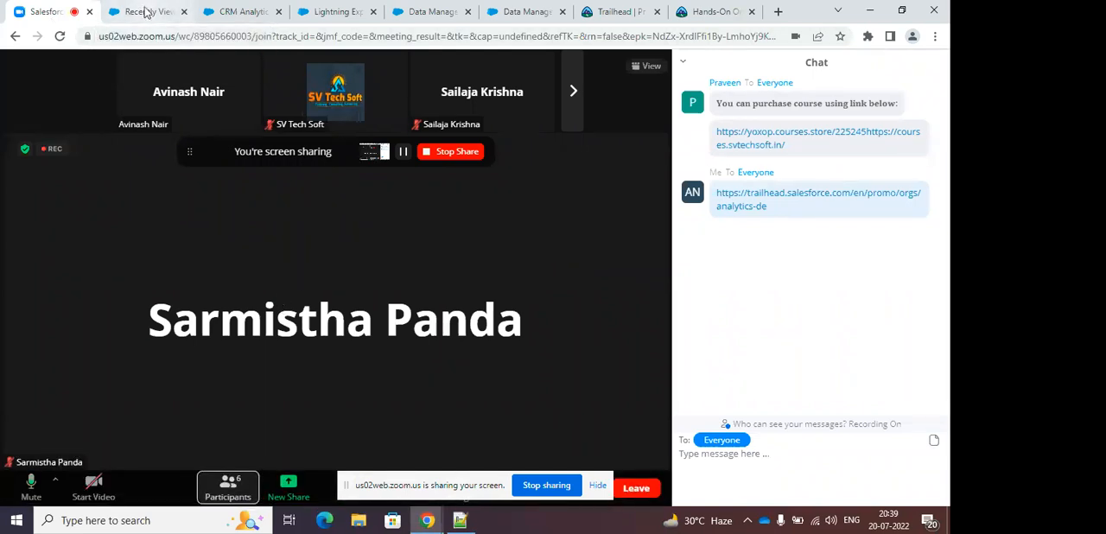
{"action": "left_click", "coordinate": [147, 12]}
{"action": "left_click", "coordinate": [242, 11]}
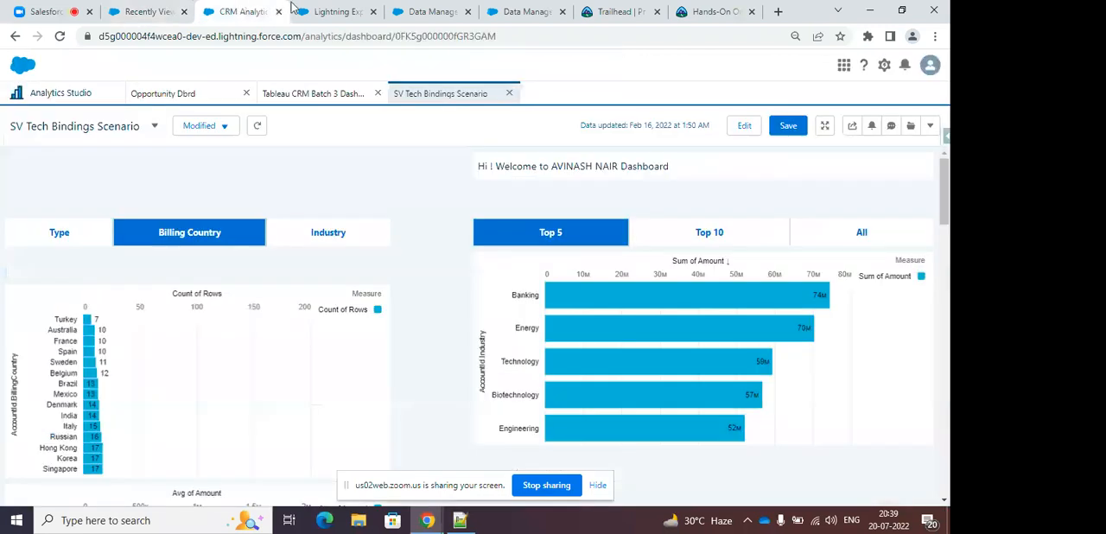
Group the row-count chart by Industry, and extend the Sum of Amount chart to Top 10 and then All industries.
{"action": "left_click", "coordinate": [326, 238]}
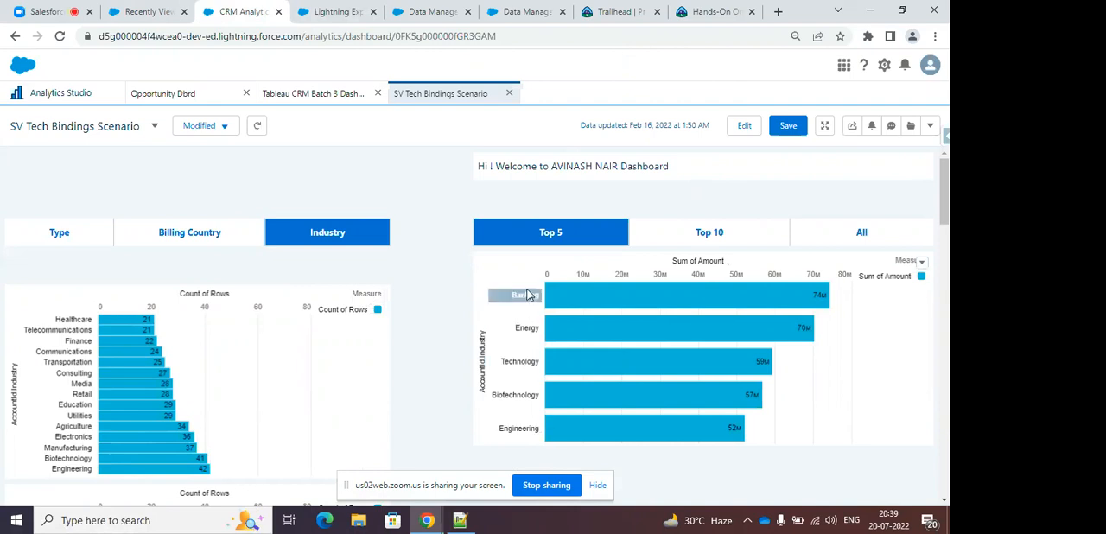
{"action": "mouse_move", "coordinate": [821, 298]}
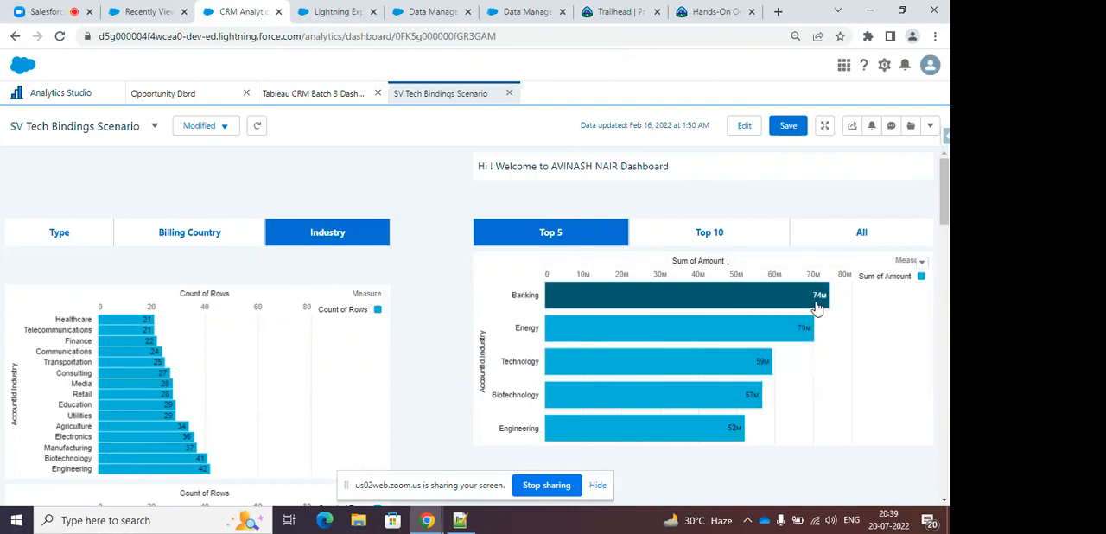
{"action": "left_click", "coordinate": [709, 239]}
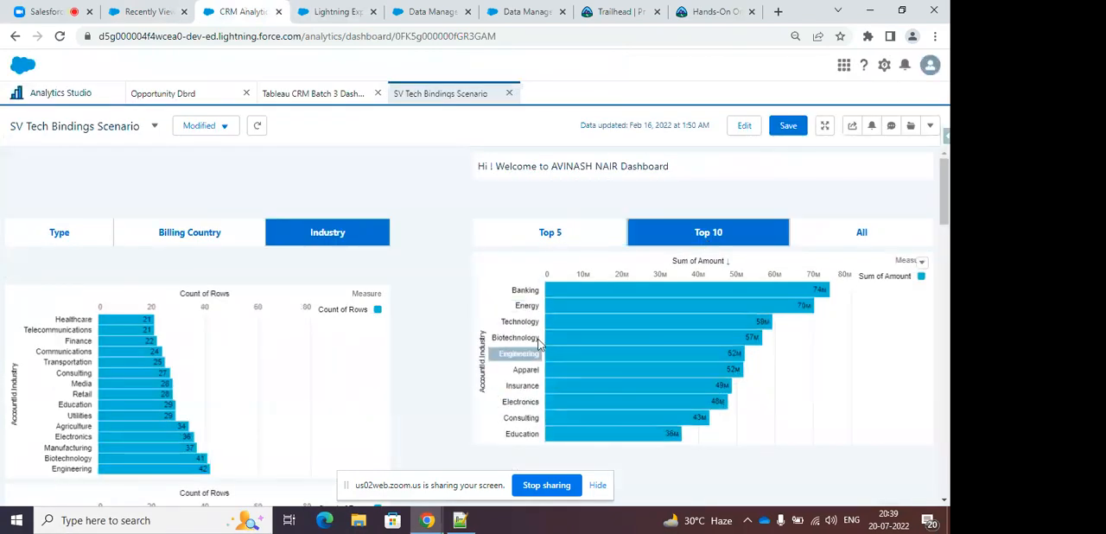
{"action": "left_click", "coordinate": [862, 230]}
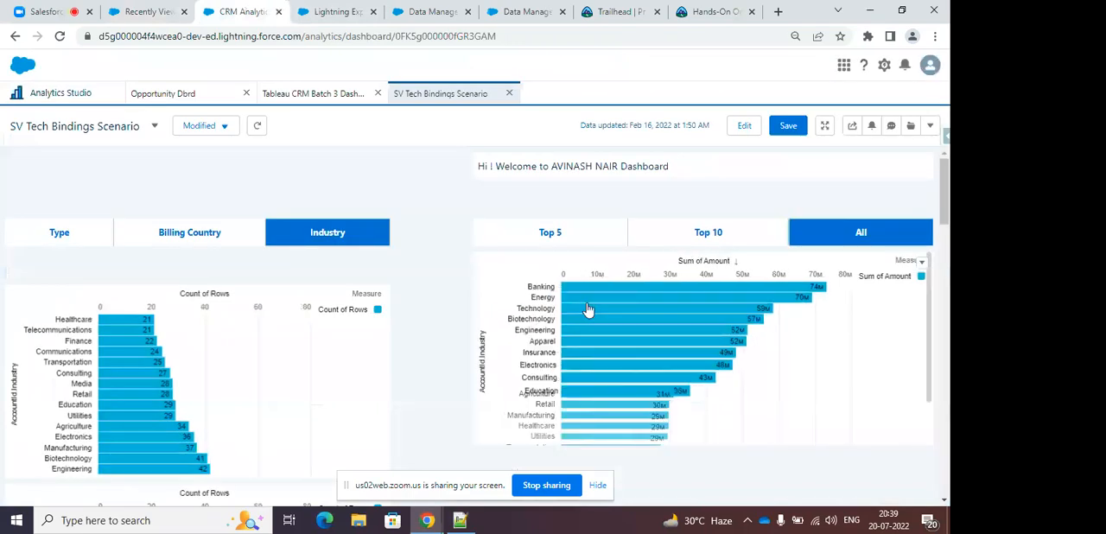
{"action": "scroll", "coordinate": [797, 368], "scroll_direction": "down", "scroll_amount": 1}
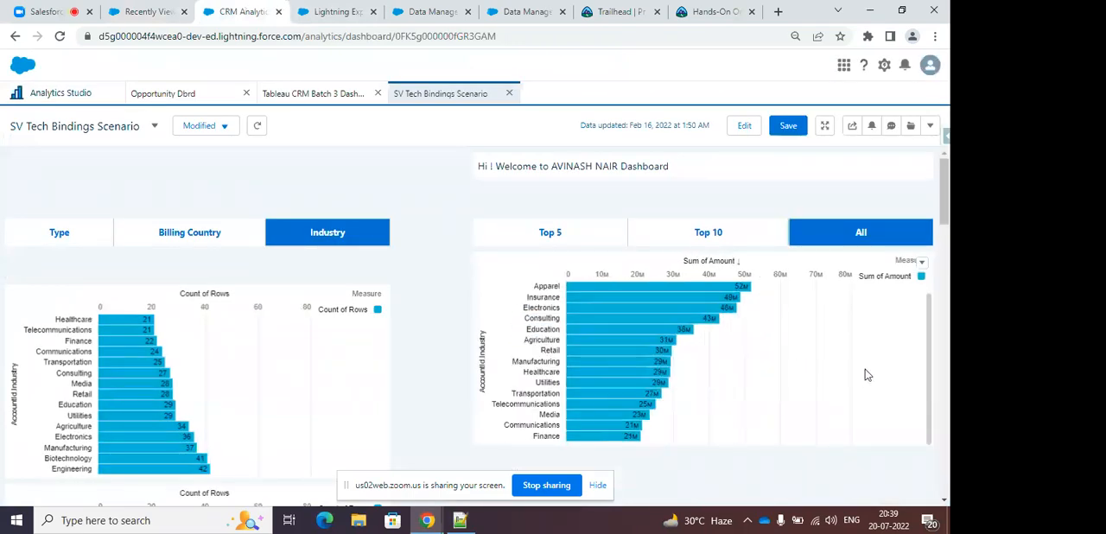
Narrow the Sum of Amount chart to the Top 10 industries and then the Top 5.
{"action": "mouse_move", "coordinate": [944, 184]}
{"action": "left_mouse_down"}
{"action": "mouse_move", "coordinate": [946, 230]}
{"action": "mouse_move", "coordinate": [941, 192]}
{"action": "left_mouse_up"}
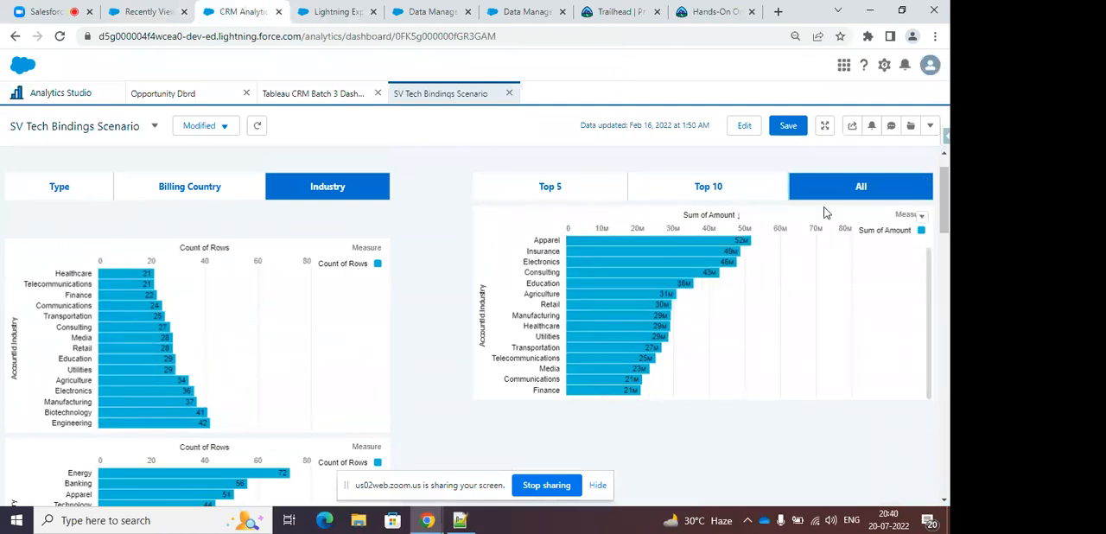
{"action": "left_click", "coordinate": [708, 190]}
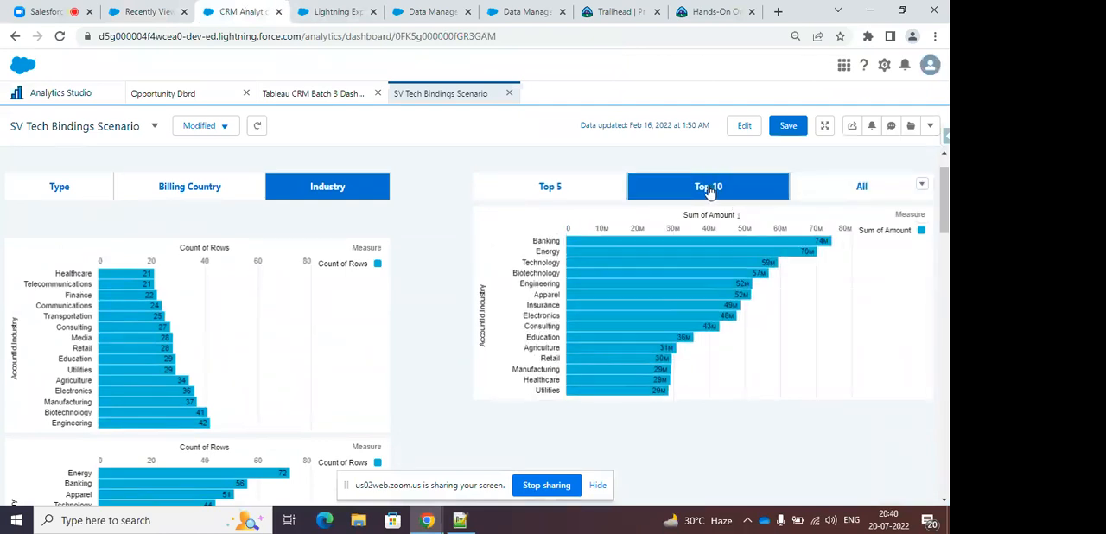
{"action": "left_click", "coordinate": [598, 188]}
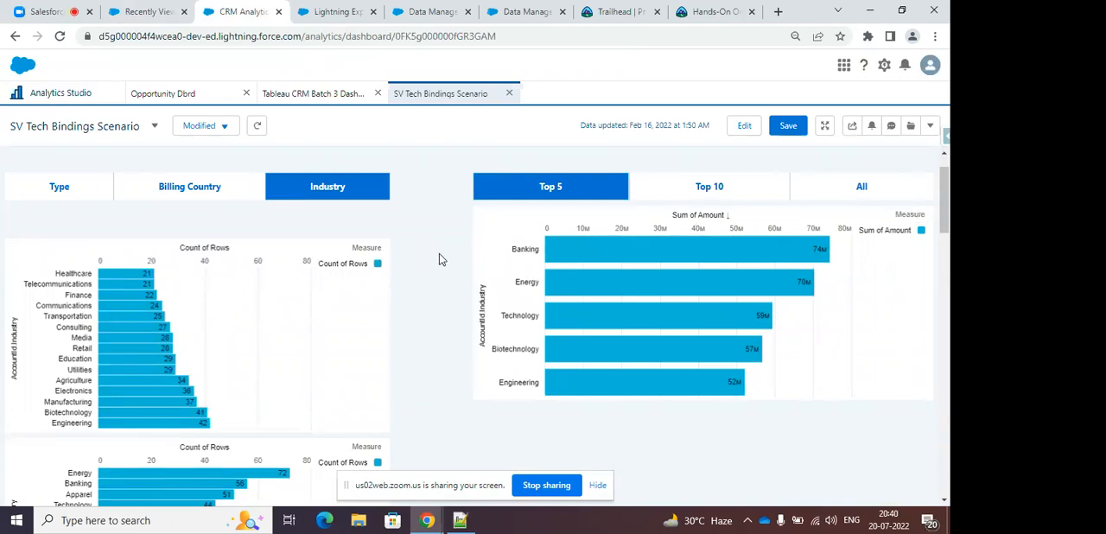
{"action": "scroll", "coordinate": [439, 253], "scroll_direction": "up", "scroll_amount": 1}
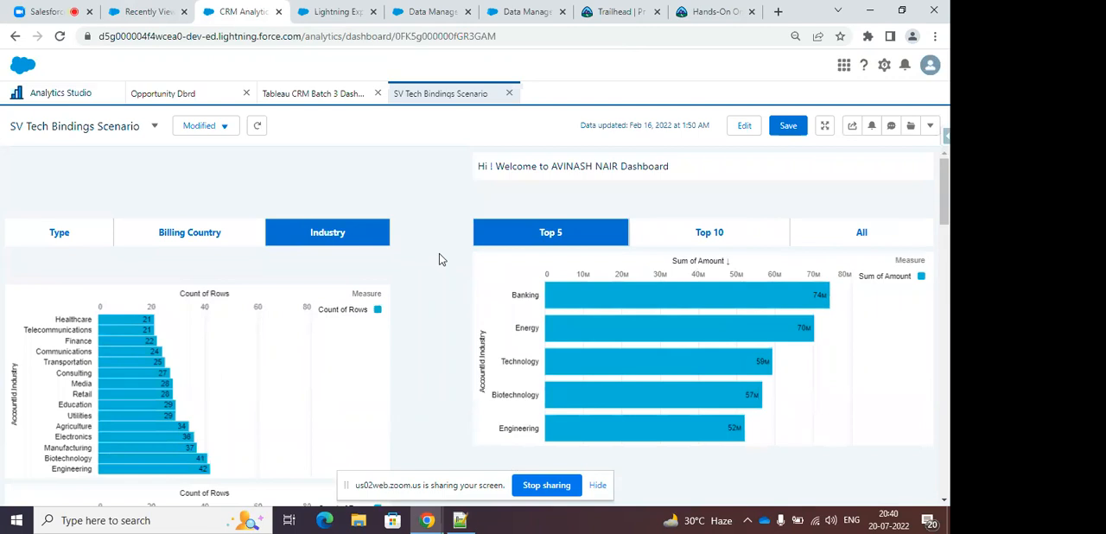
Return from the bindings dashboard to Analytics Studio's item browser and list the available datasets.
{"action": "left_click", "coordinate": [69, 95]}
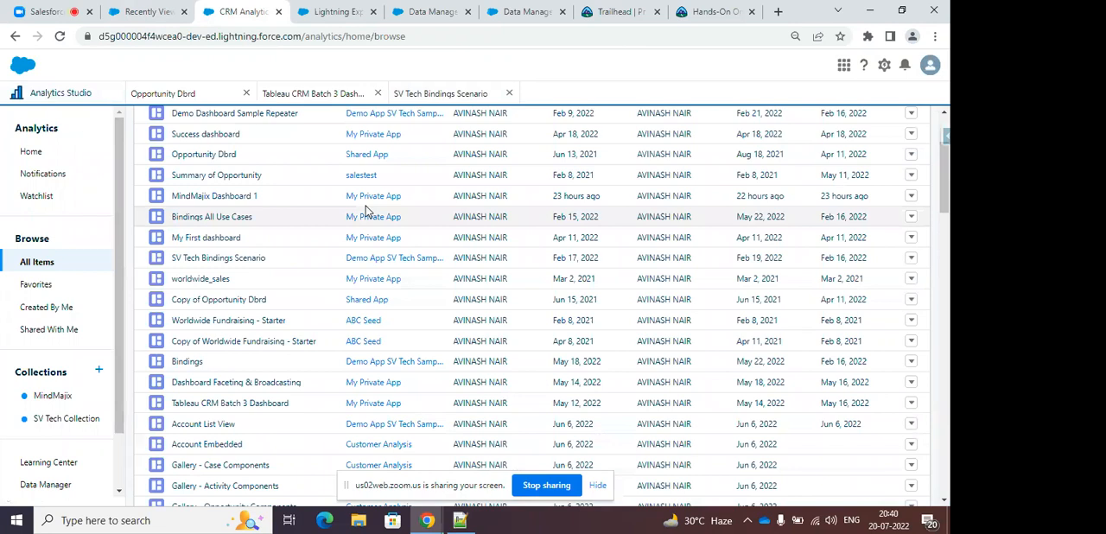
{"action": "scroll", "coordinate": [367, 220], "scroll_direction": "up", "scroll_amount": 2}
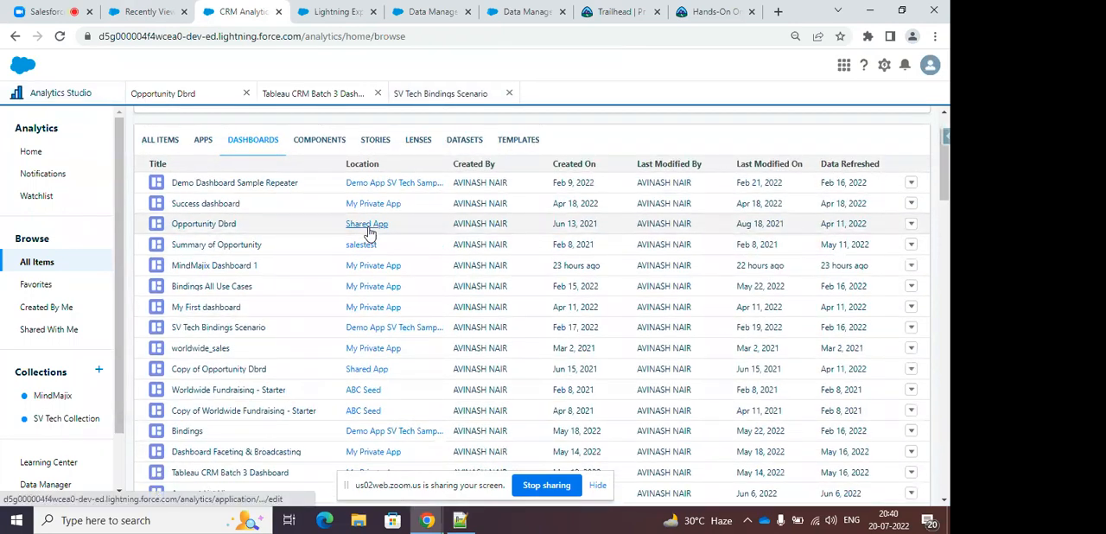
{"action": "scroll", "coordinate": [367, 232], "scroll_direction": "down", "scroll_amount": 2}
{"action": "scroll", "coordinate": [368, 232], "scroll_direction": "up", "scroll_amount": 3}
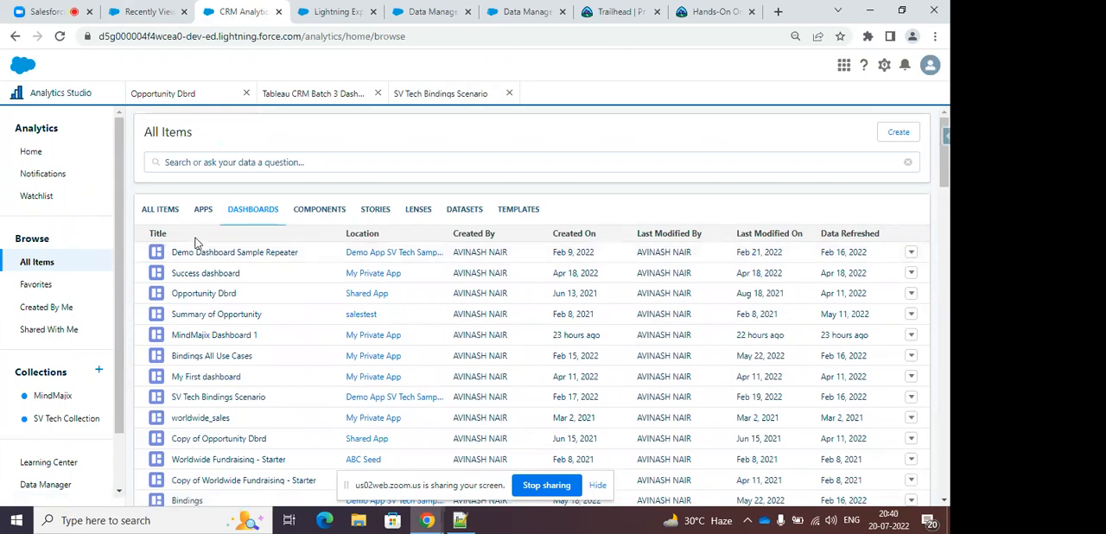
{"action": "left_click", "coordinate": [459, 215]}
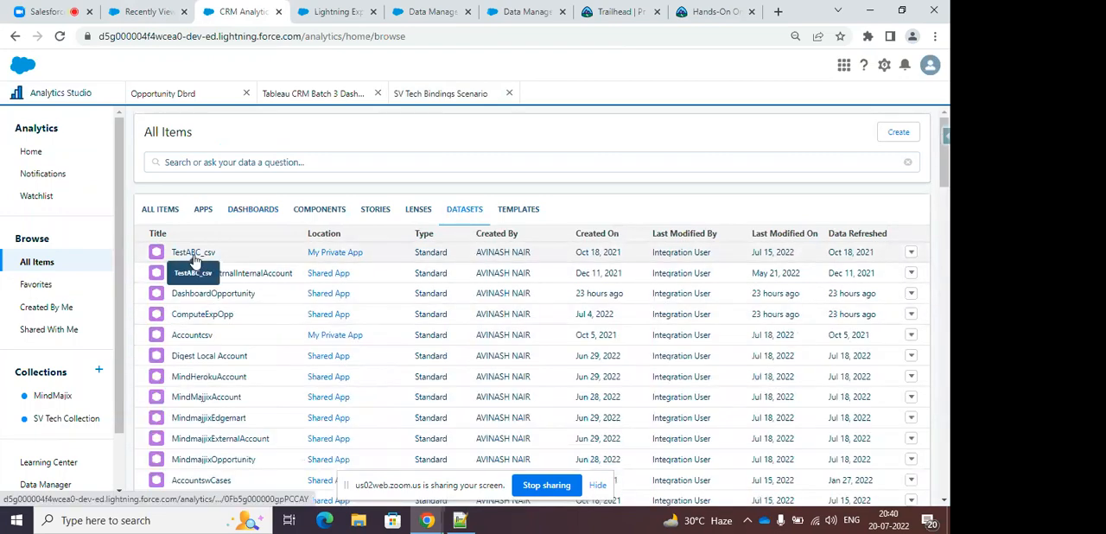
{"action": "left_click", "coordinate": [193, 253]}
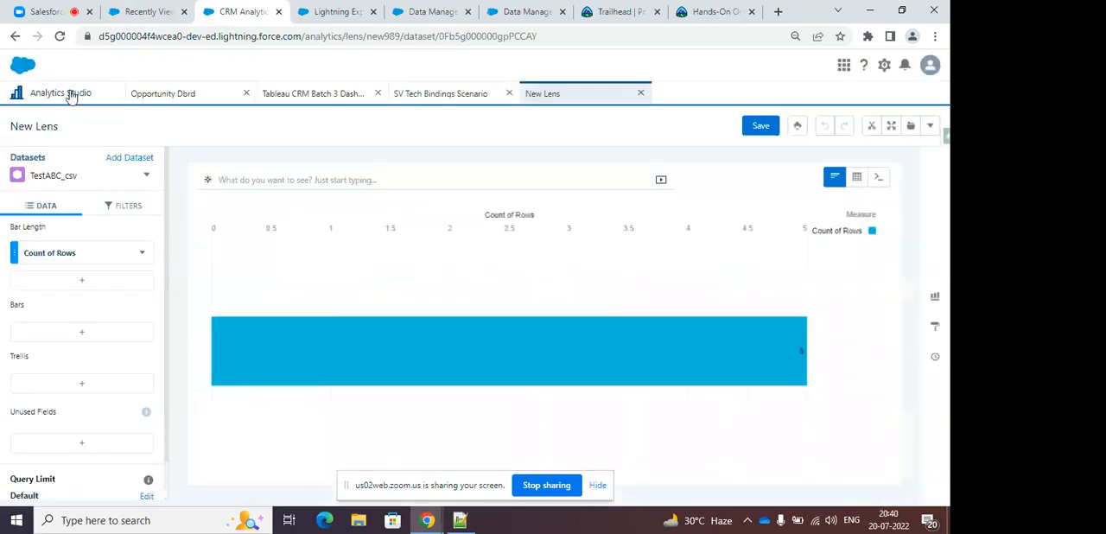
{"action": "left_click", "coordinate": [76, 332]}
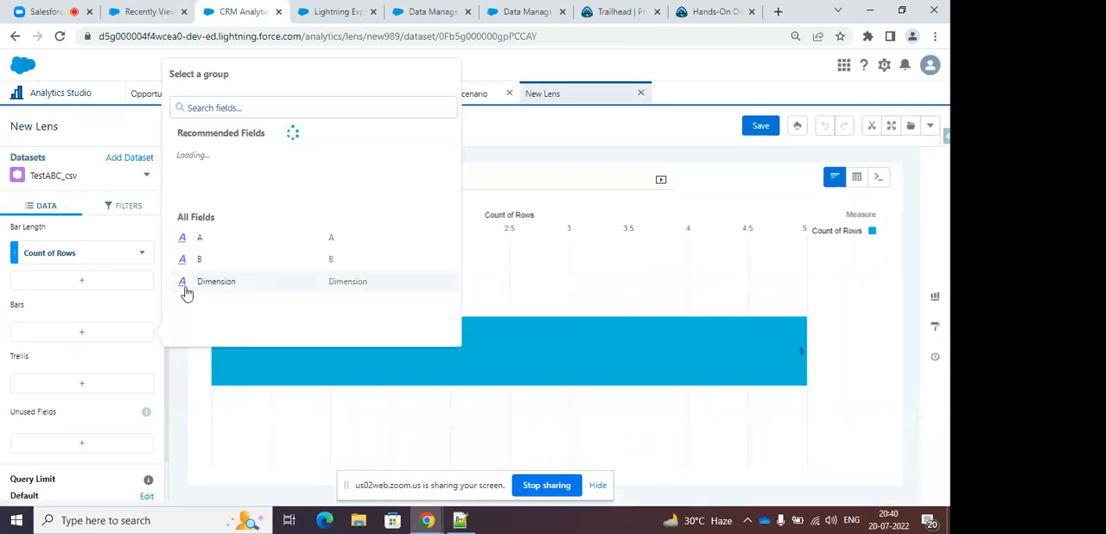
{"action": "left_click", "coordinate": [640, 92]}
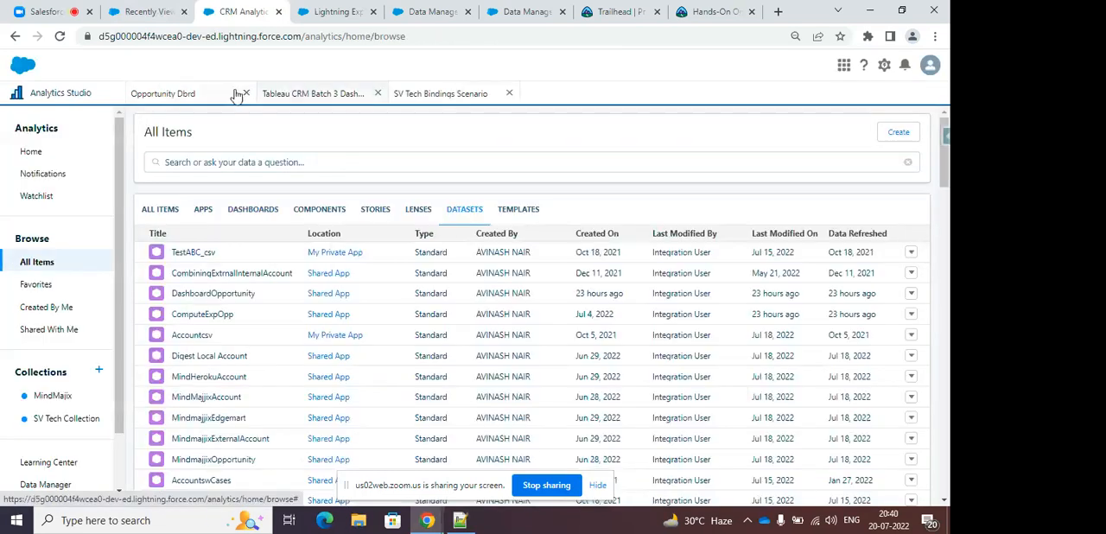
Explore the Accountcsv dataset in a new lens, grouping the row count by AccountName, and view the query behind the chart.
{"action": "left_click", "coordinate": [208, 336]}
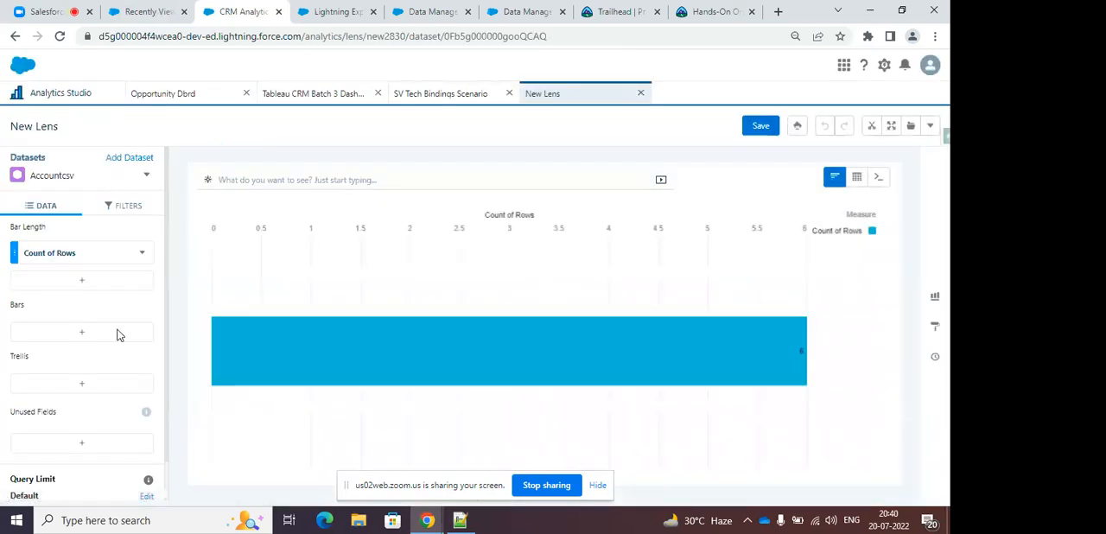
{"action": "left_click", "coordinate": [102, 337]}
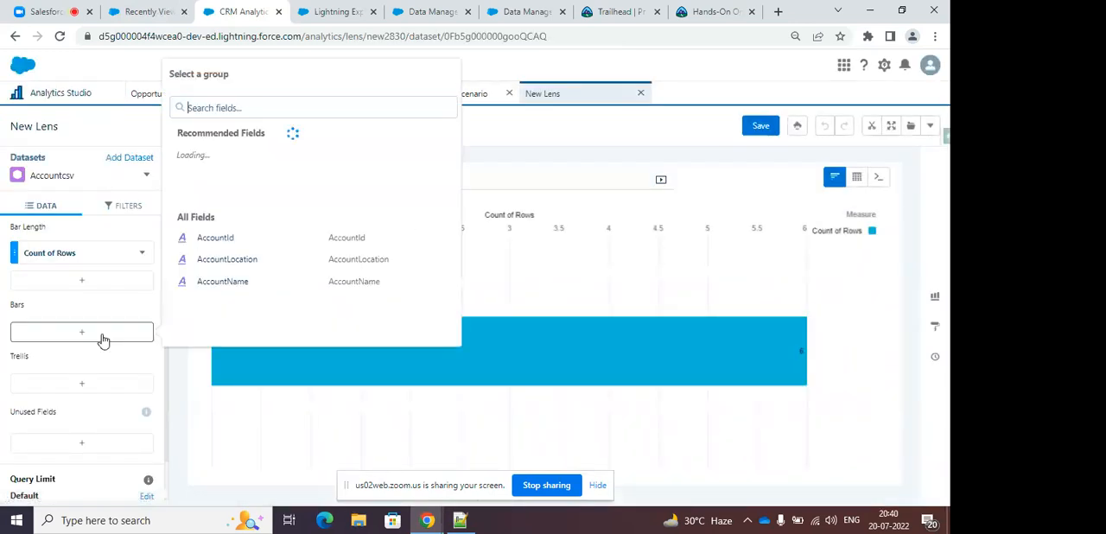
{"action": "left_click", "coordinate": [242, 281]}
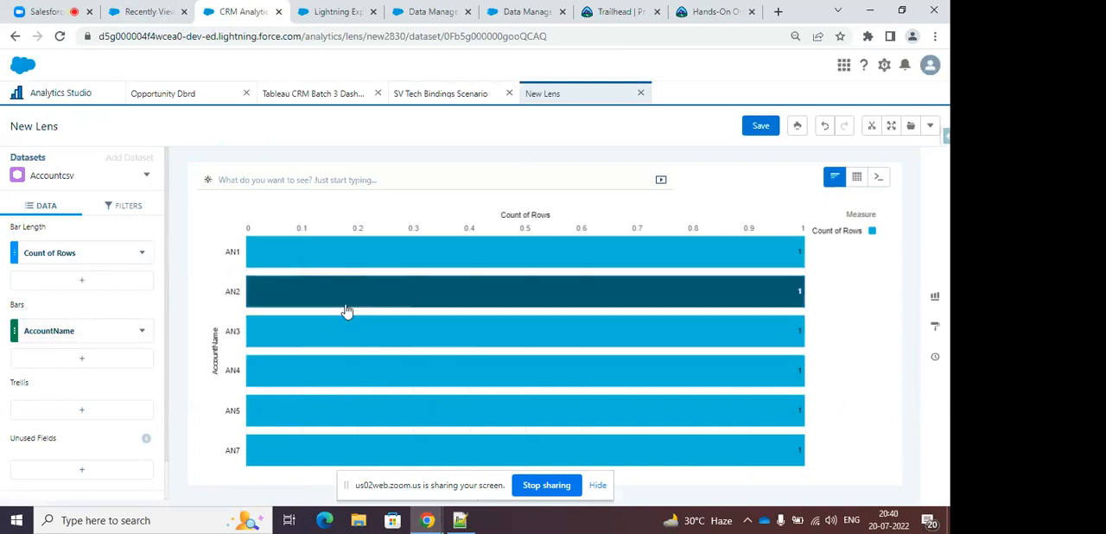
{"action": "mouse_move", "coordinate": [361, 297]}
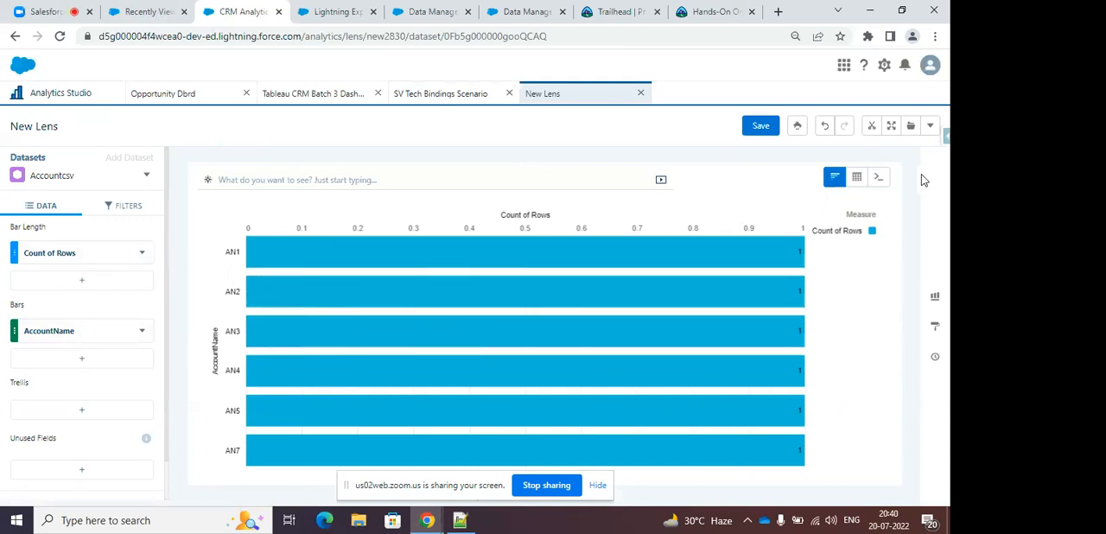
{"action": "left_click", "coordinate": [878, 178]}
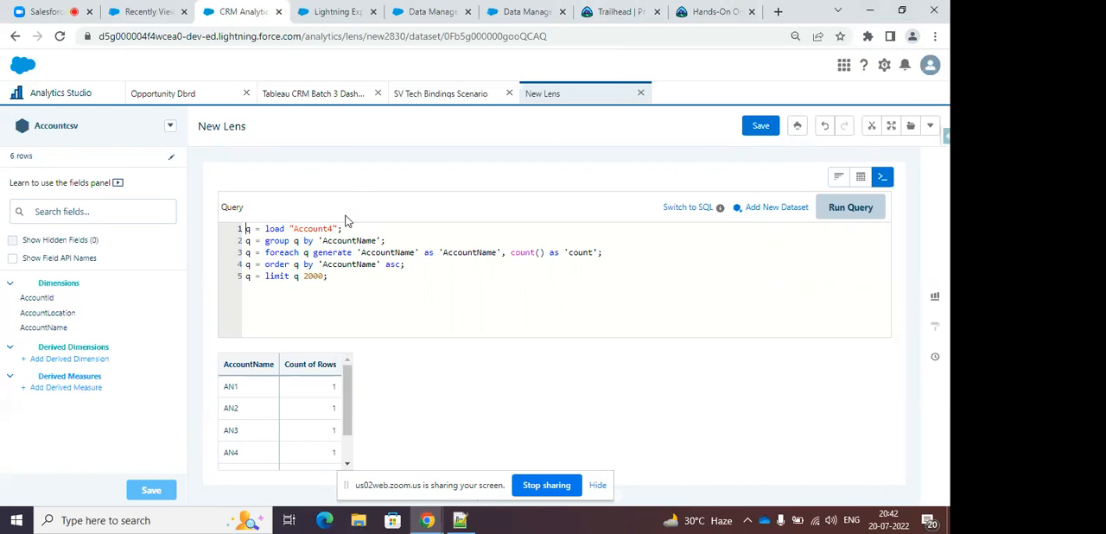
Return to Analytics Studio's item browser and search all items for "Demo_Dat".
{"action": "left_click", "coordinate": [102, 93]}
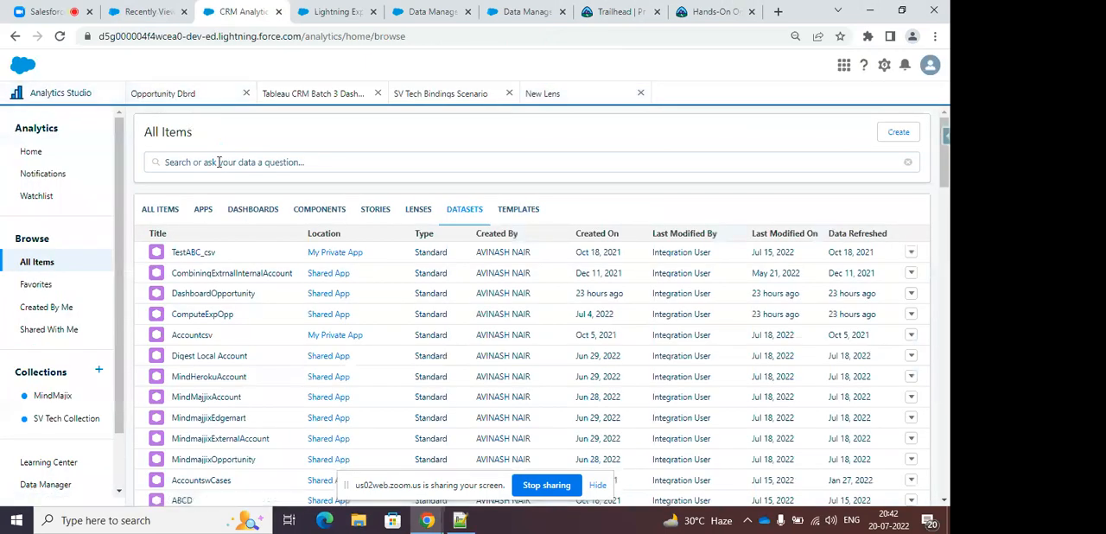
{"action": "left_click", "coordinate": [218, 163]}
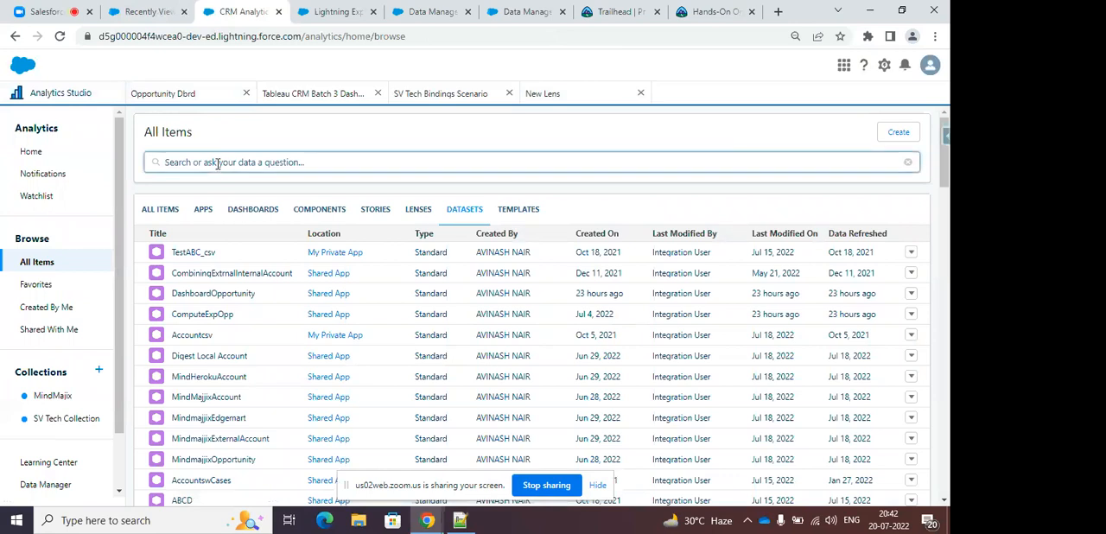
{"action": "type", "text": "Demo-da"}
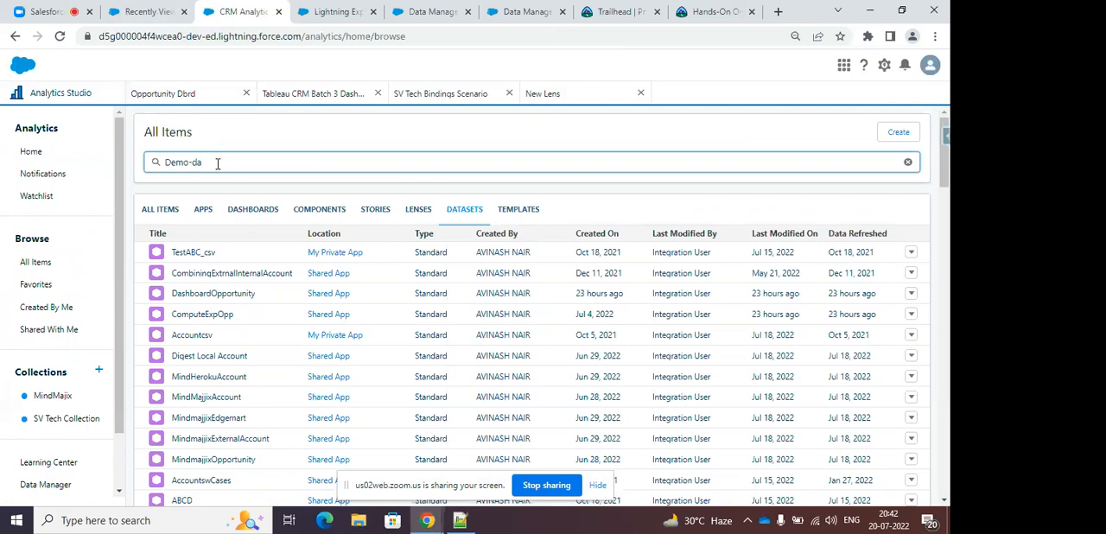
{"action": "key", "text": "BackSpace"}
{"action": "key", "text": "BackSpace"}
{"action": "type", "text": "_Dat"}
{"action": "key", "text": "Return"}
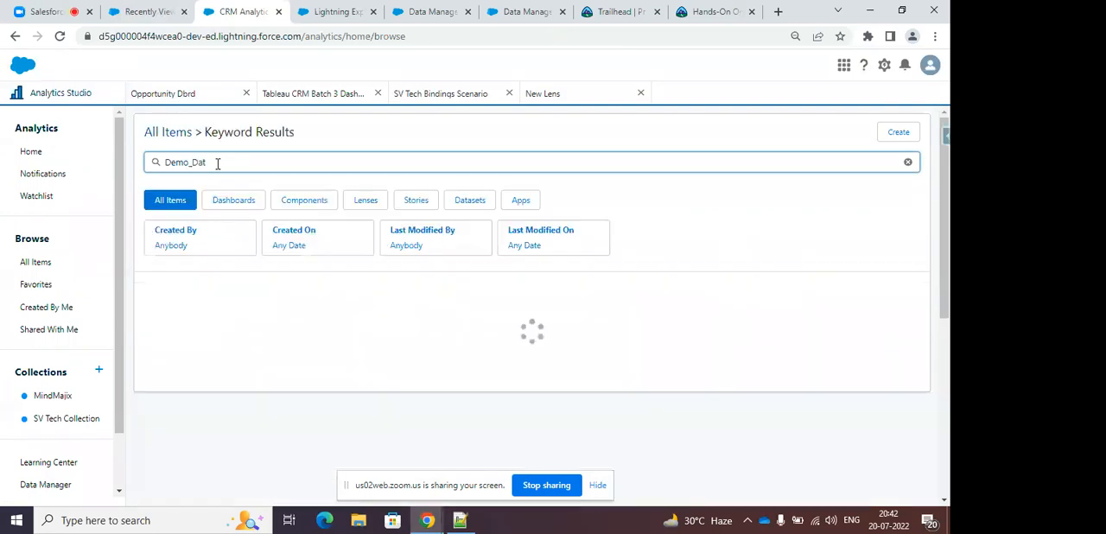
Shorten the item search to "Demo" and run it again.
{"action": "key", "text": "BackSpace"}
{"action": "key", "text": "BackSpace"}
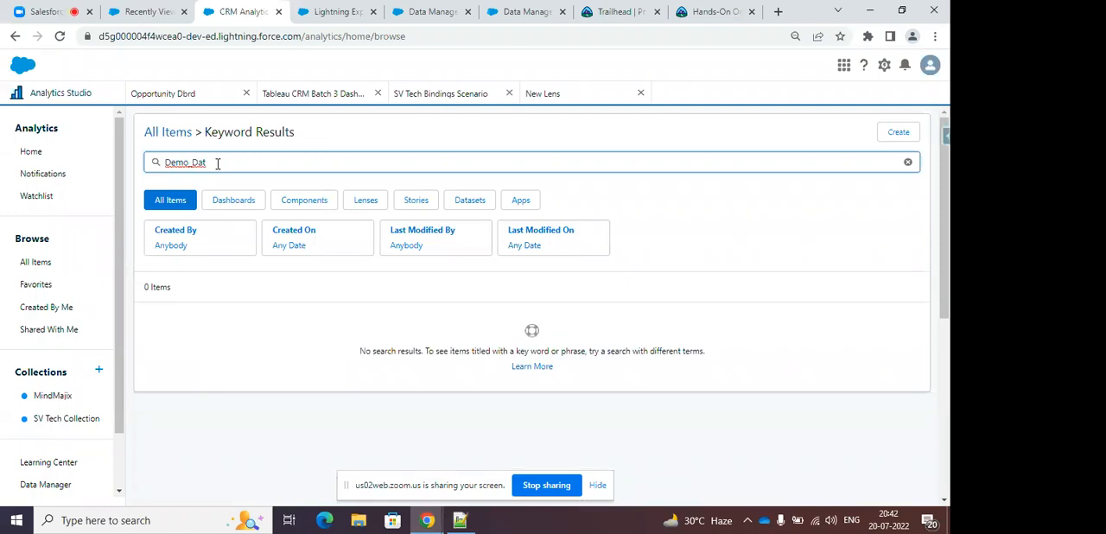
{"action": "key", "text": "BackSpace"}
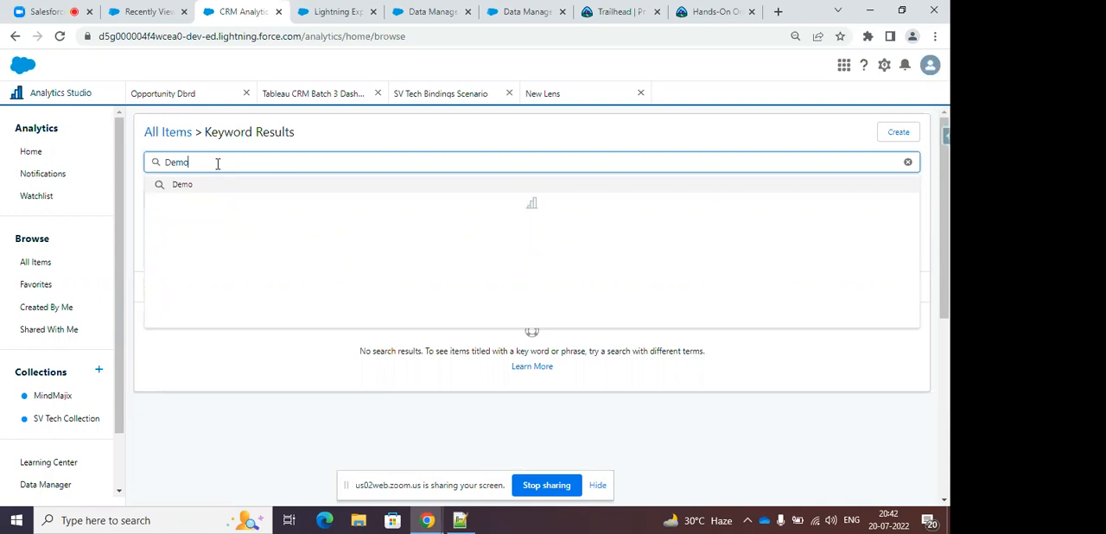
{"action": "key", "text": "Return"}
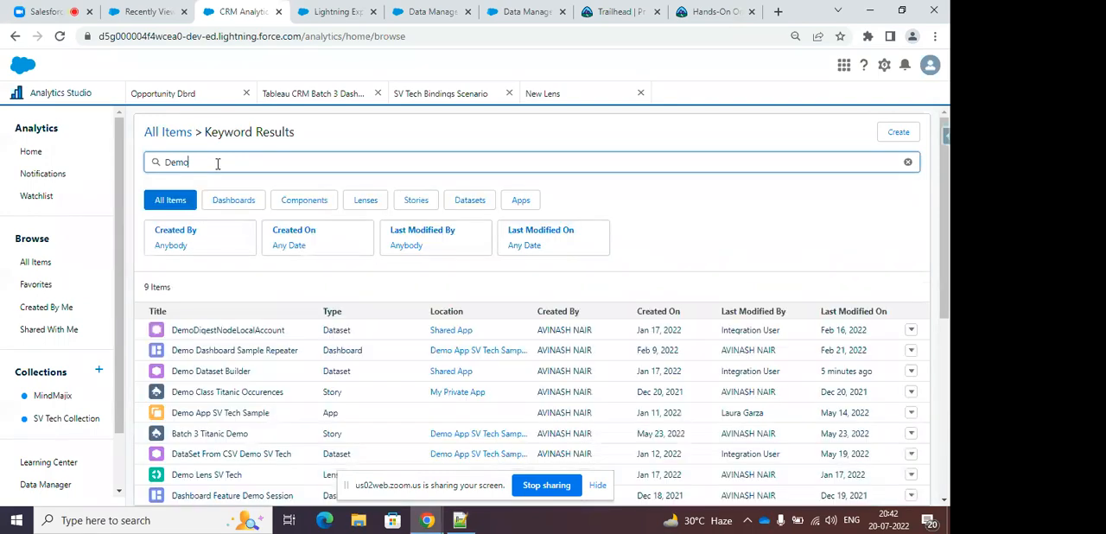
Open the Demo Dataset Builder dataset in a new lens and group its row count by Stage.
{"action": "left_click", "coordinate": [214, 371]}
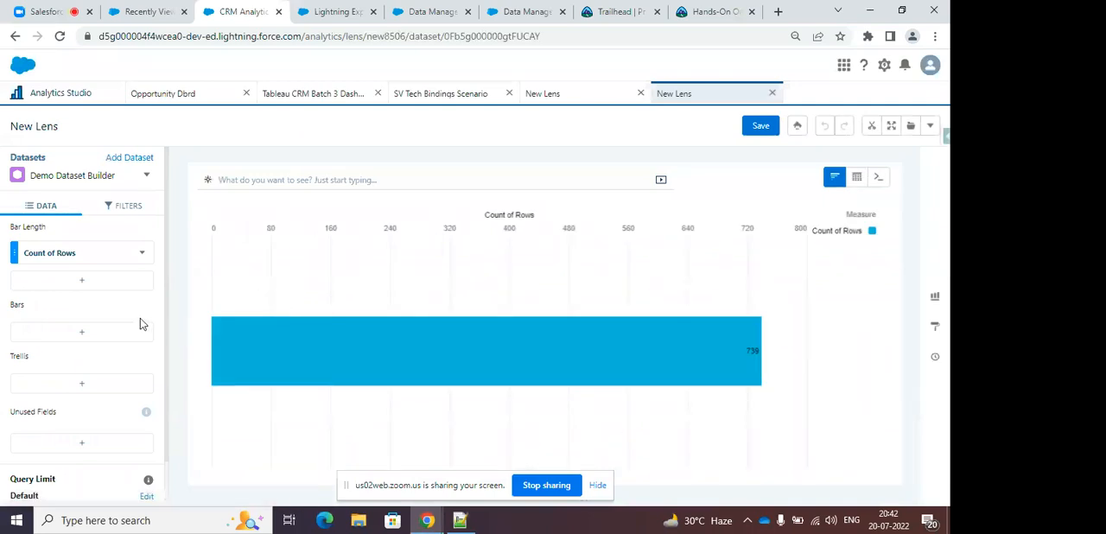
{"action": "left_click", "coordinate": [100, 334]}
{"action": "type", "text": "Stage"}
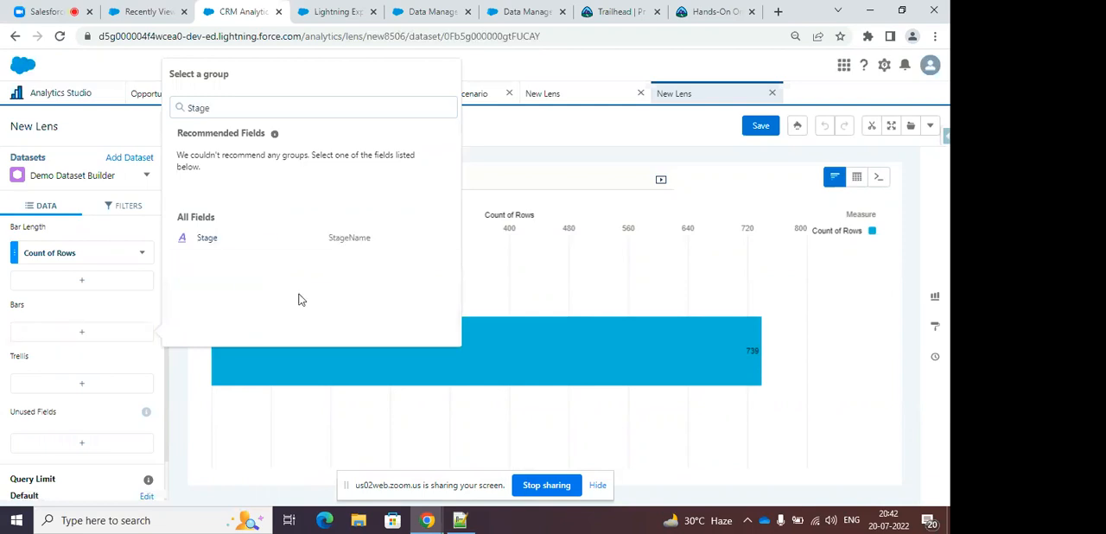
{"action": "left_click", "coordinate": [318, 240]}
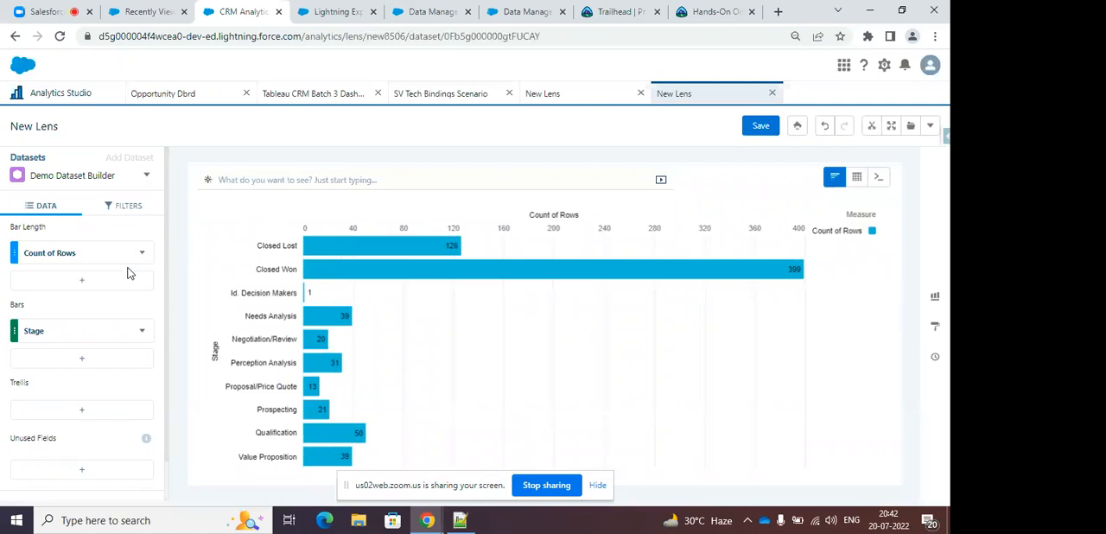
Filter the Stage chart by Close Date to the current calendar year.
{"action": "left_click", "coordinate": [126, 206]}
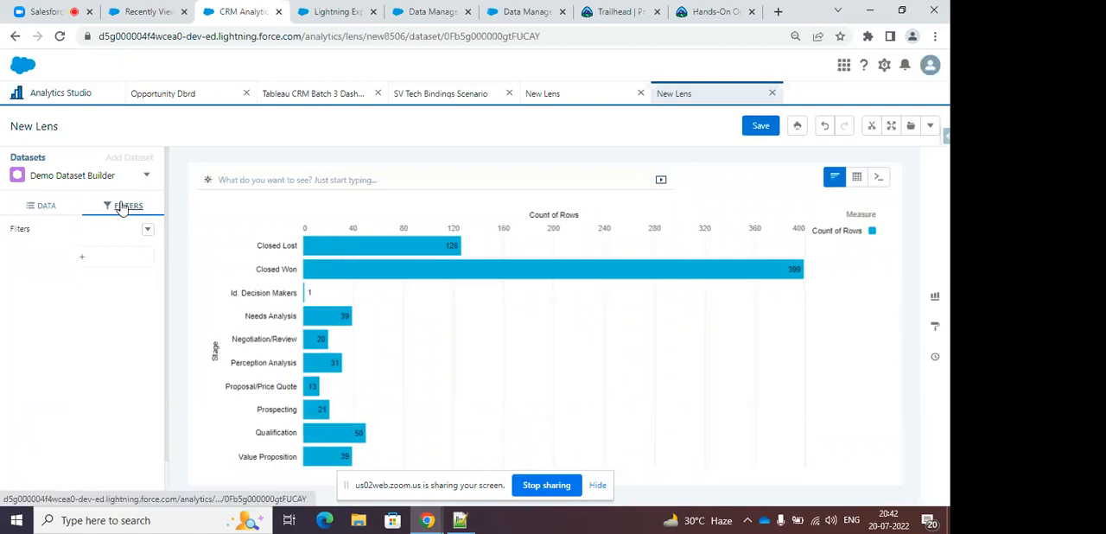
{"action": "left_click", "coordinate": [85, 257]}
{"action": "type", "text": "Close"}
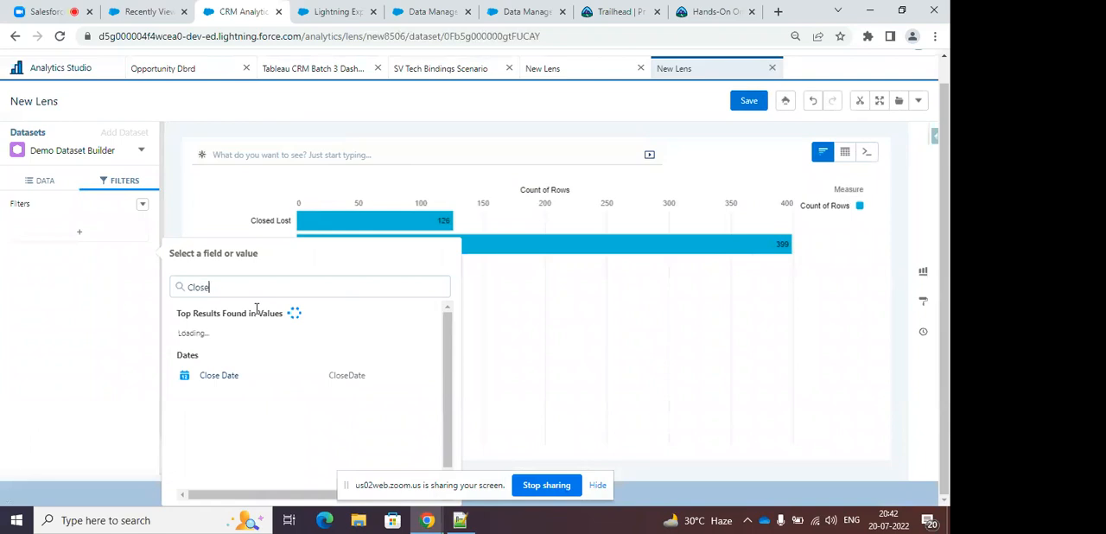
{"action": "left_click", "coordinate": [251, 383]}
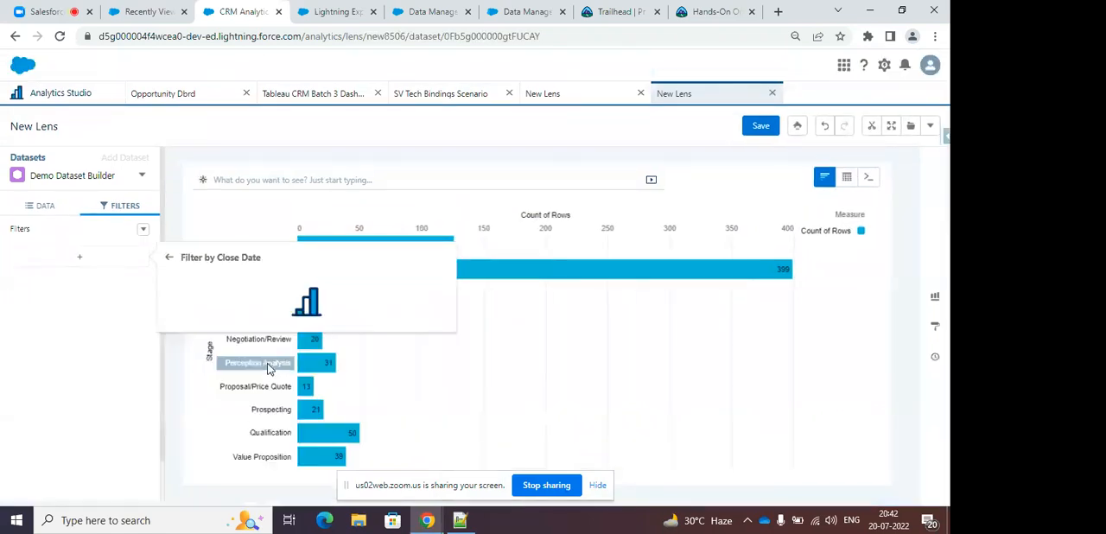
{"action": "scroll", "coordinate": [286, 341], "scroll_direction": "down", "scroll_amount": 5}
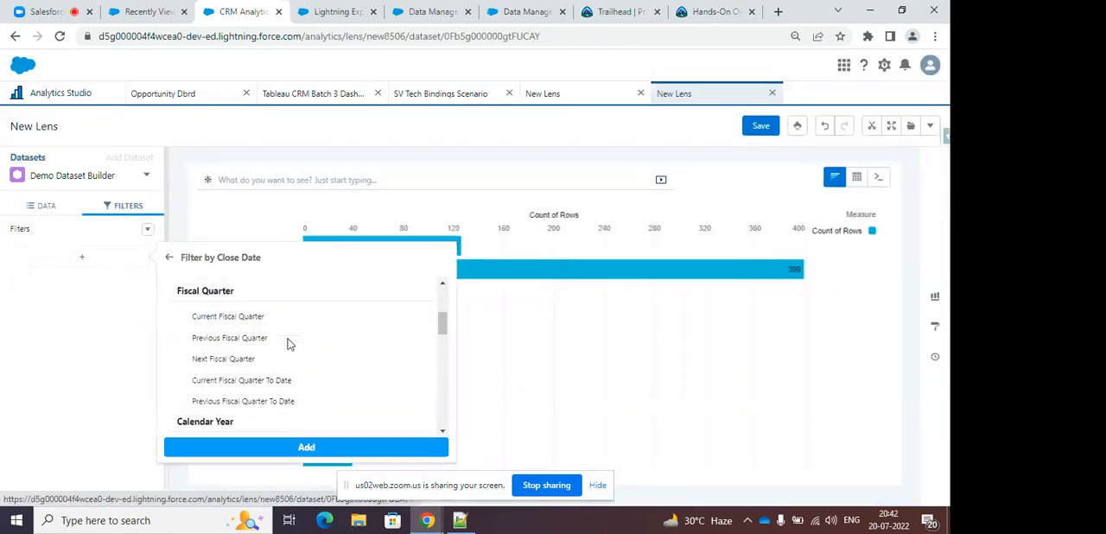
{"action": "left_click", "coordinate": [259, 343]}
{"action": "left_click", "coordinate": [322, 450]}
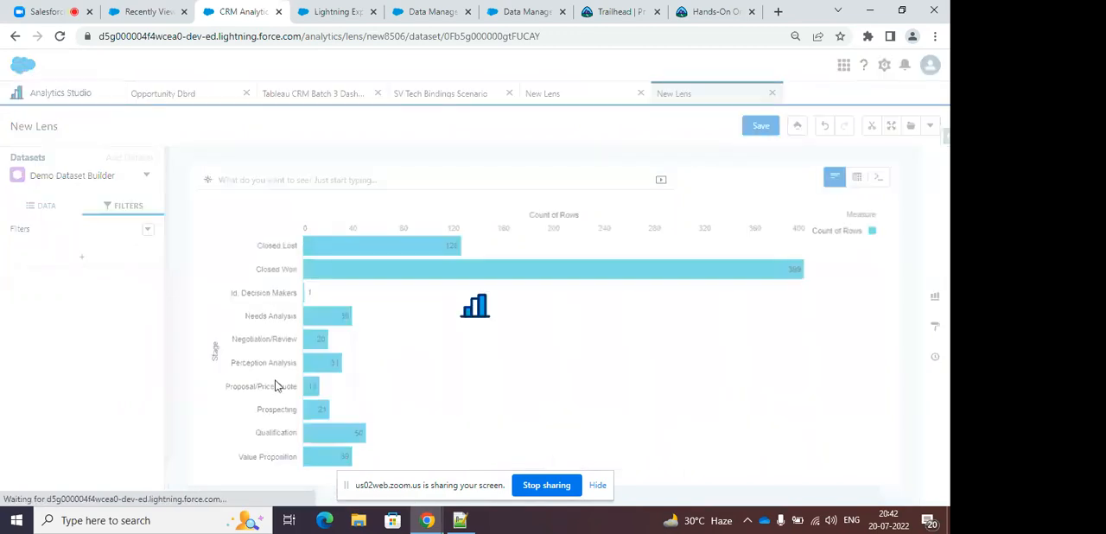
Change the chart's bar length from a row count to Sum of Amount and sort it in descending order.
{"action": "left_click", "coordinate": [41, 207]}
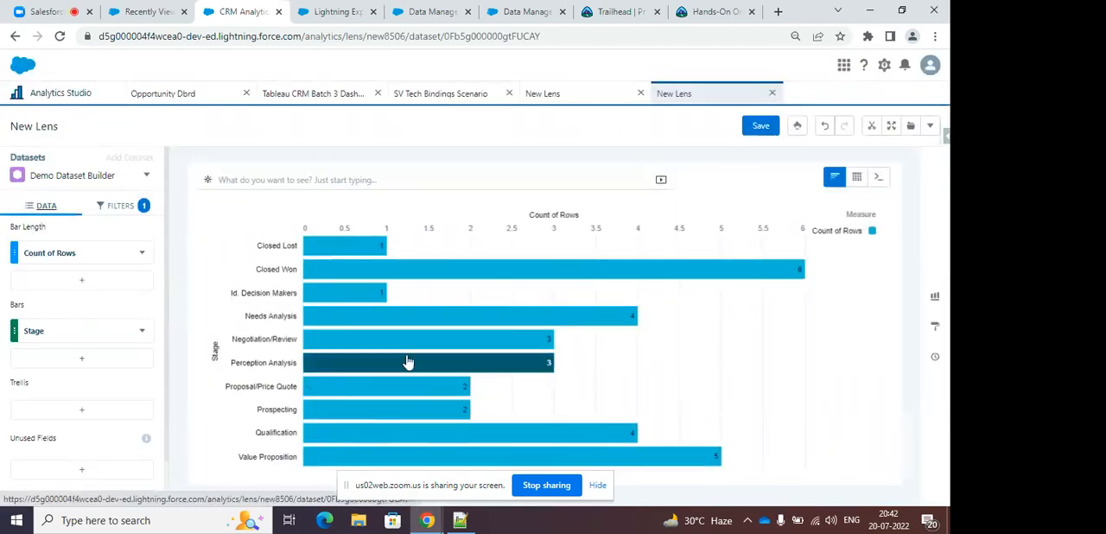
{"action": "left_click", "coordinate": [142, 253]}
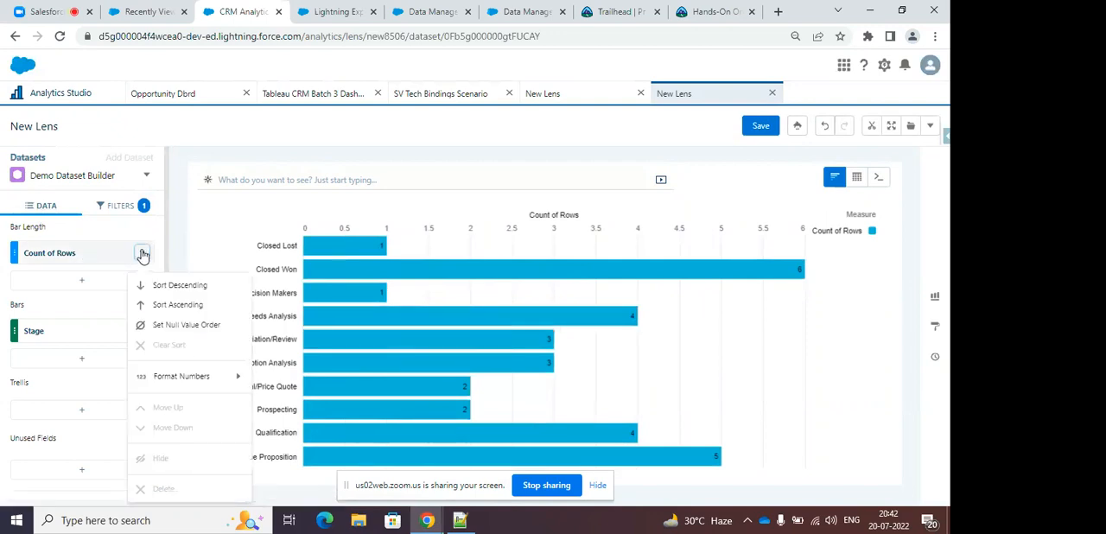
{"action": "left_click", "coordinate": [94, 252]}
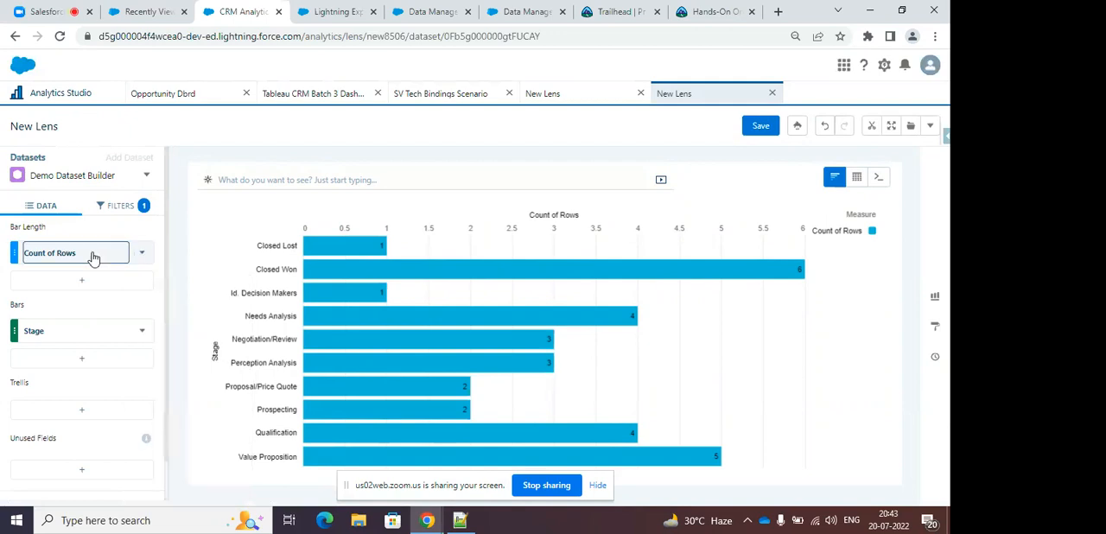
{"action": "left_click", "coordinate": [251, 335]}
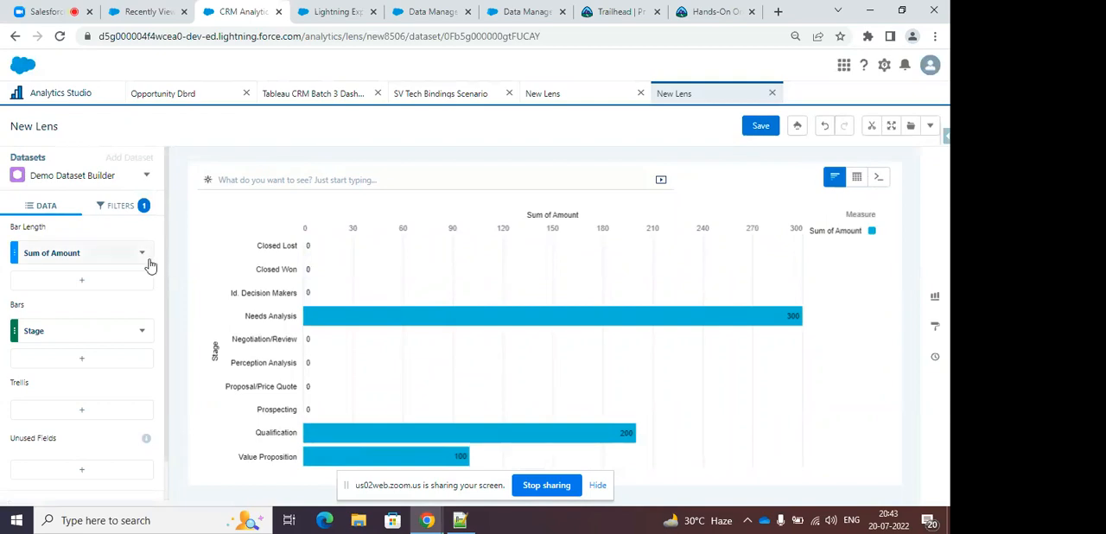
{"action": "left_click", "coordinate": [142, 252]}
{"action": "left_click", "coordinate": [153, 288]}
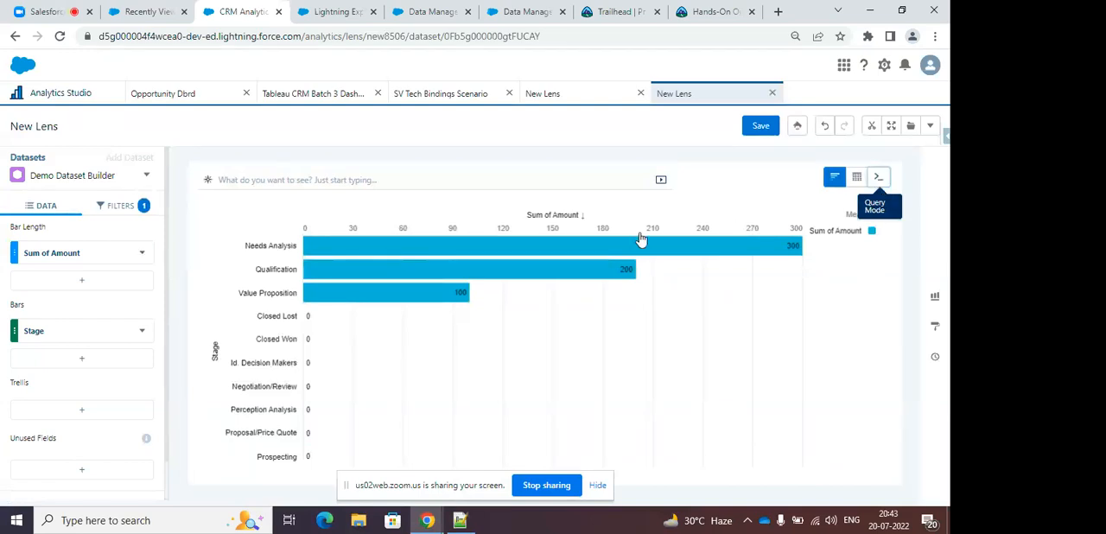
Examine the lens's generated query and its results table, and return to the chart view.
{"action": "left_click", "coordinate": [878, 180]}
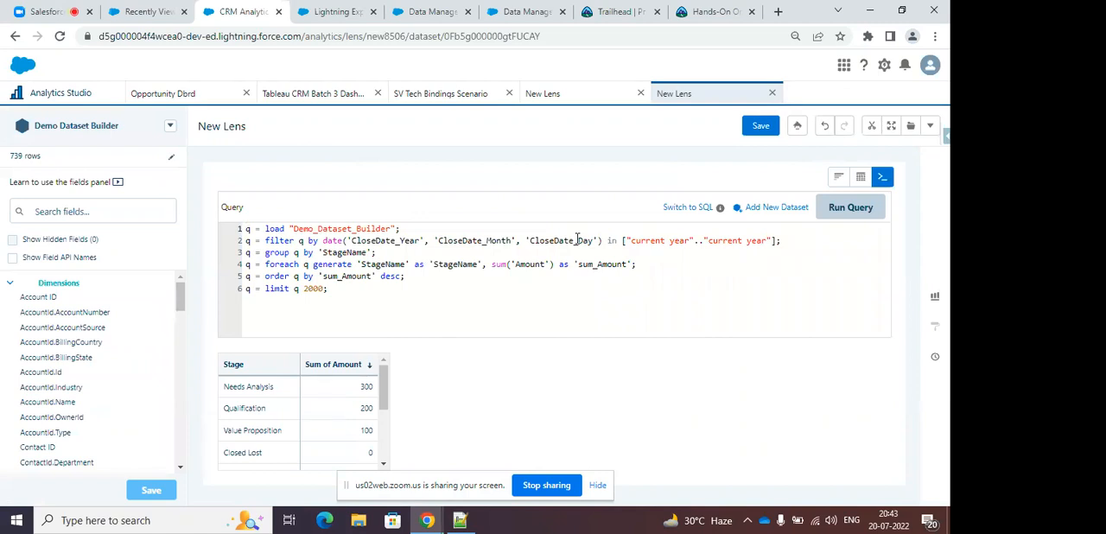
{"action": "scroll", "coordinate": [380, 427], "scroll_direction": "down", "scroll_amount": 3}
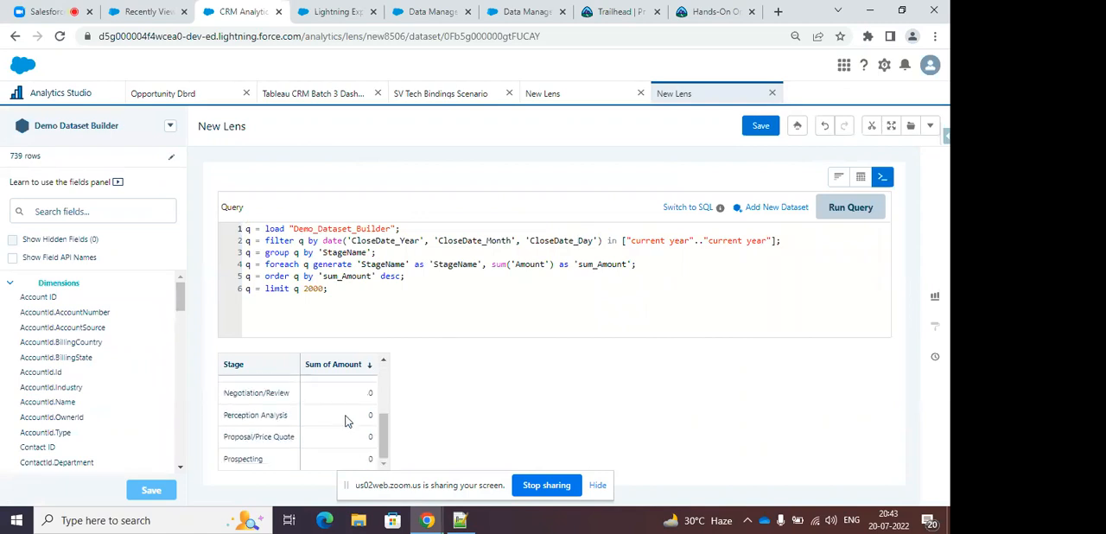
{"action": "left_click", "coordinate": [838, 178]}
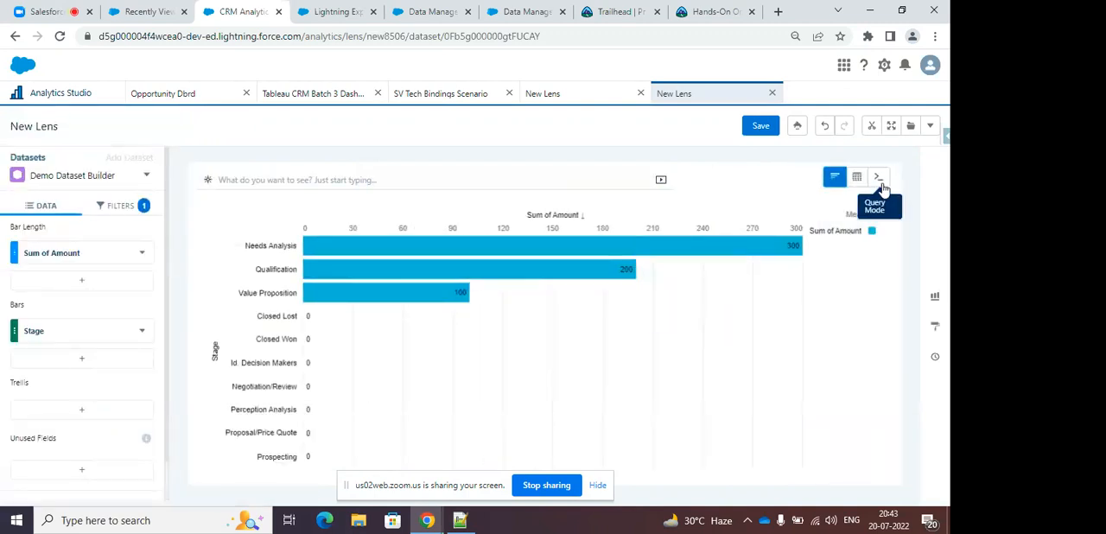
View the lens as a compare table with totals shown, and return to the bar chart.
{"action": "mouse_move", "coordinate": [856, 178]}
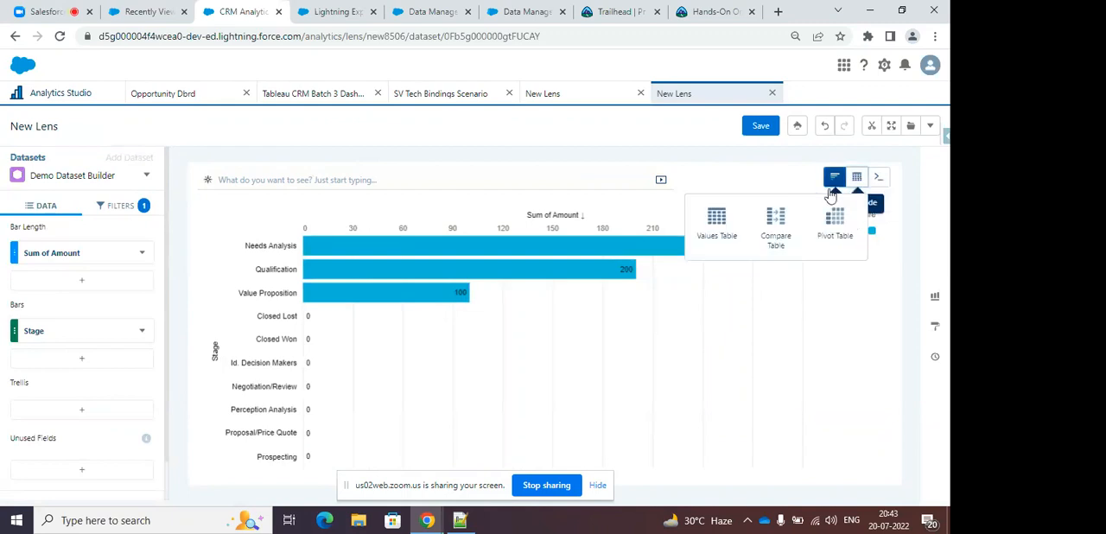
{"action": "left_click", "coordinate": [778, 219]}
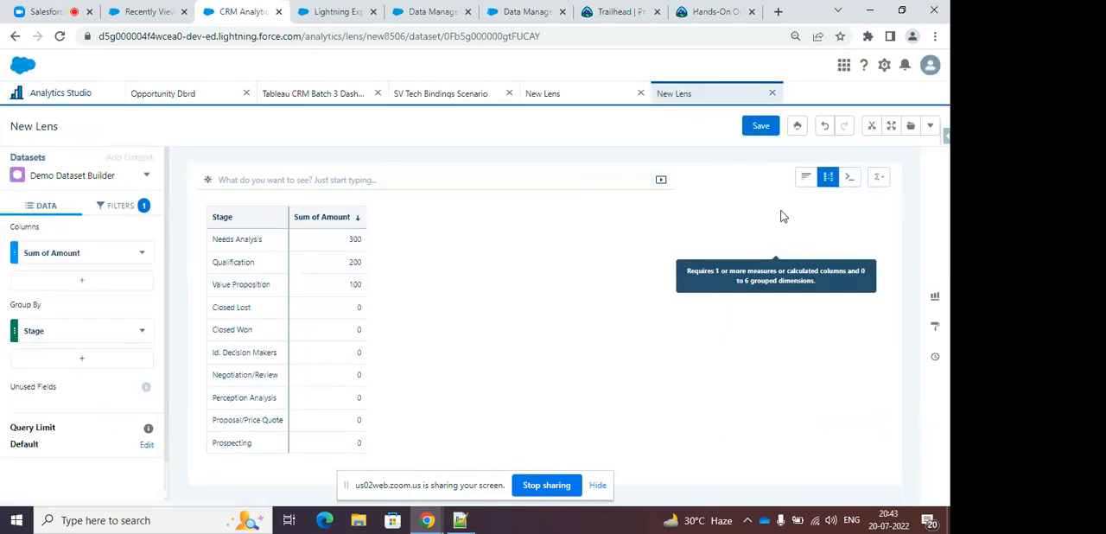
{"action": "mouse_move", "coordinate": [878, 179]}
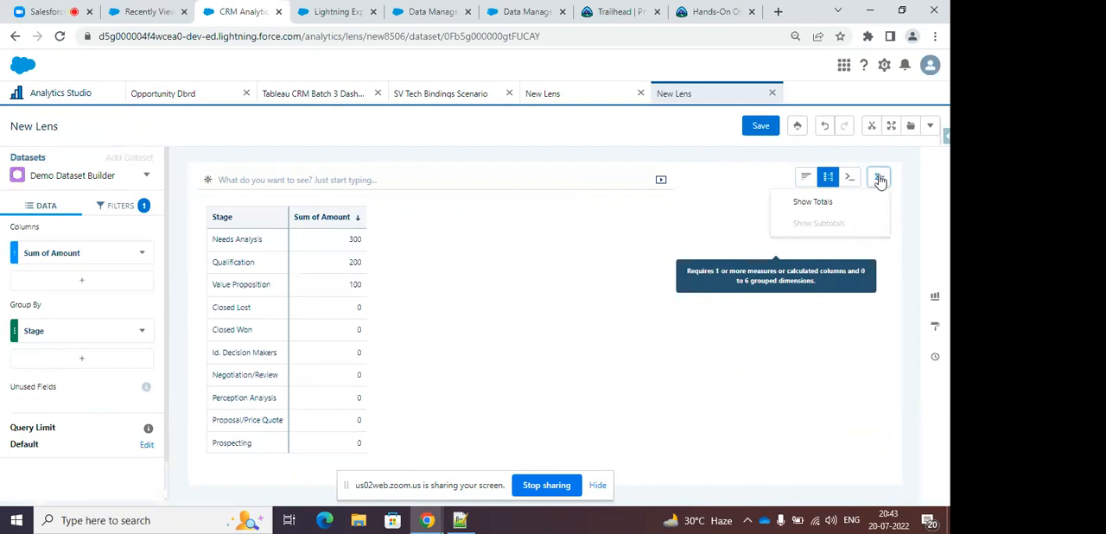
{"action": "left_click", "coordinate": [808, 203]}
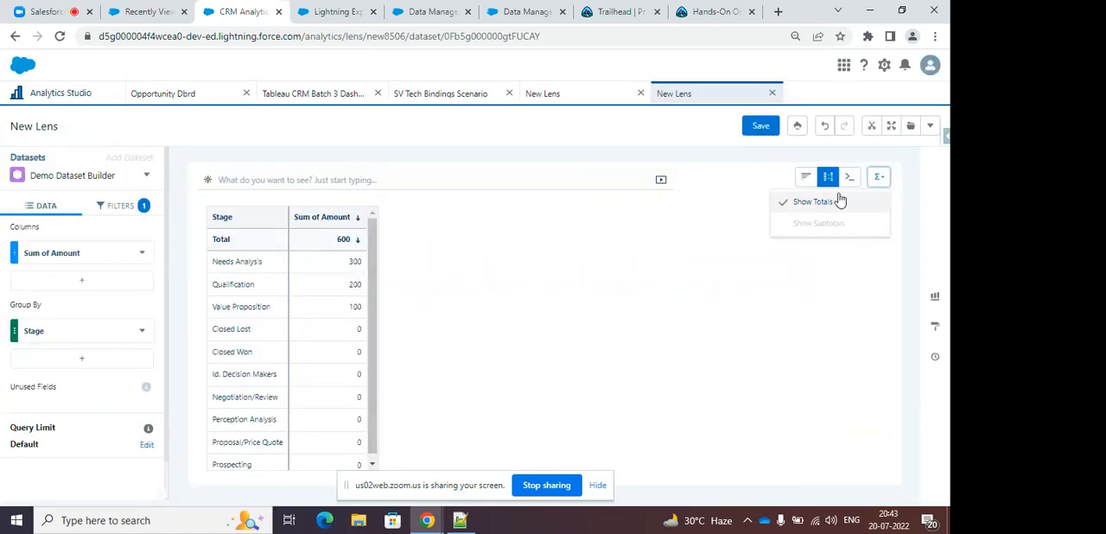
{"action": "left_click", "coordinate": [806, 177]}
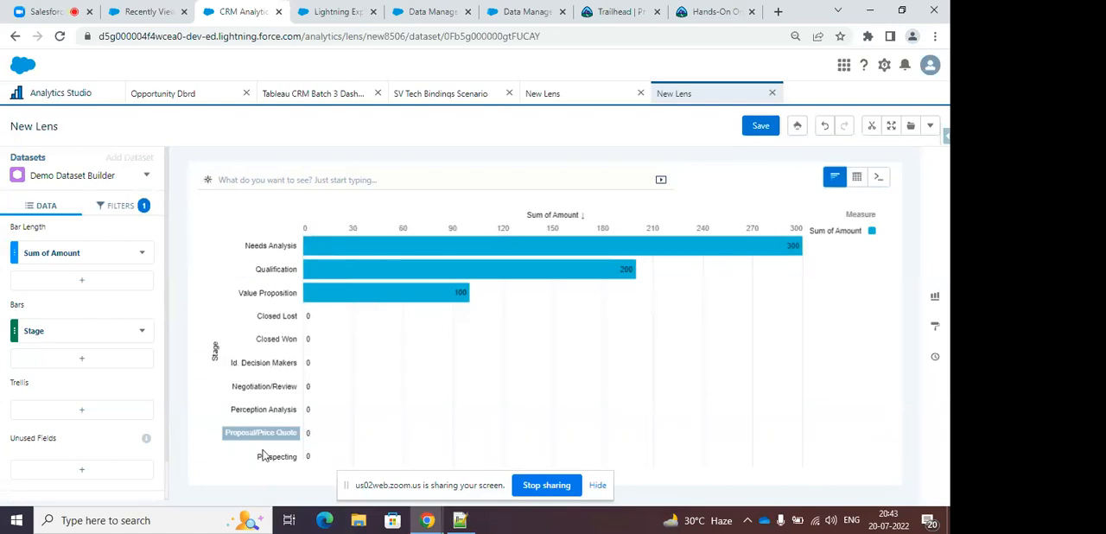
In the lens's query, replace the current-year range of the close date filter with the years "2020" and "2021".
{"action": "left_click_drag", "start_coordinate": [466, 485], "coordinate": [776, 524]}
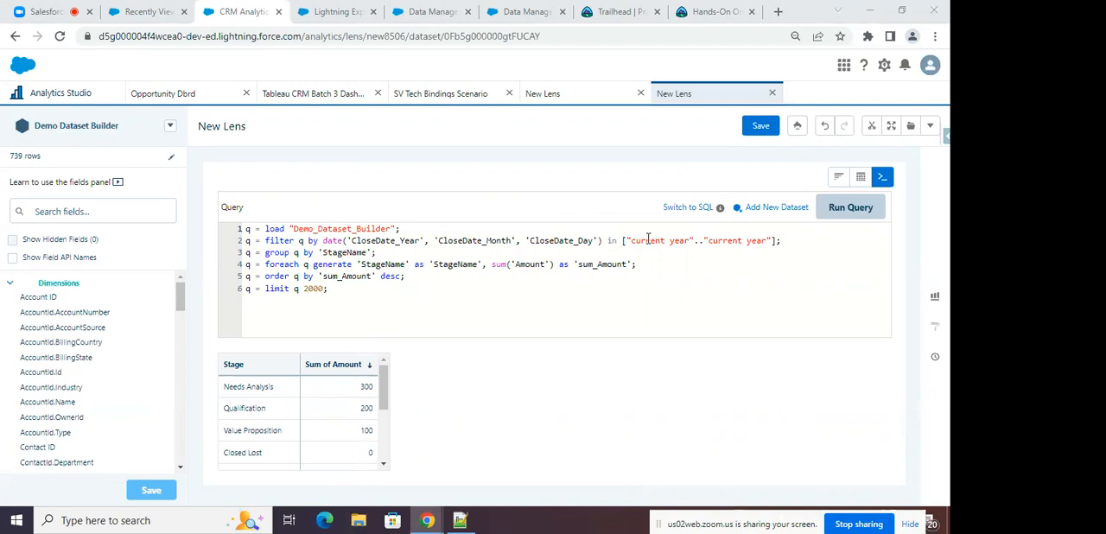
{"action": "left_click_drag", "start_coordinate": [630, 240], "coordinate": [771, 245]}
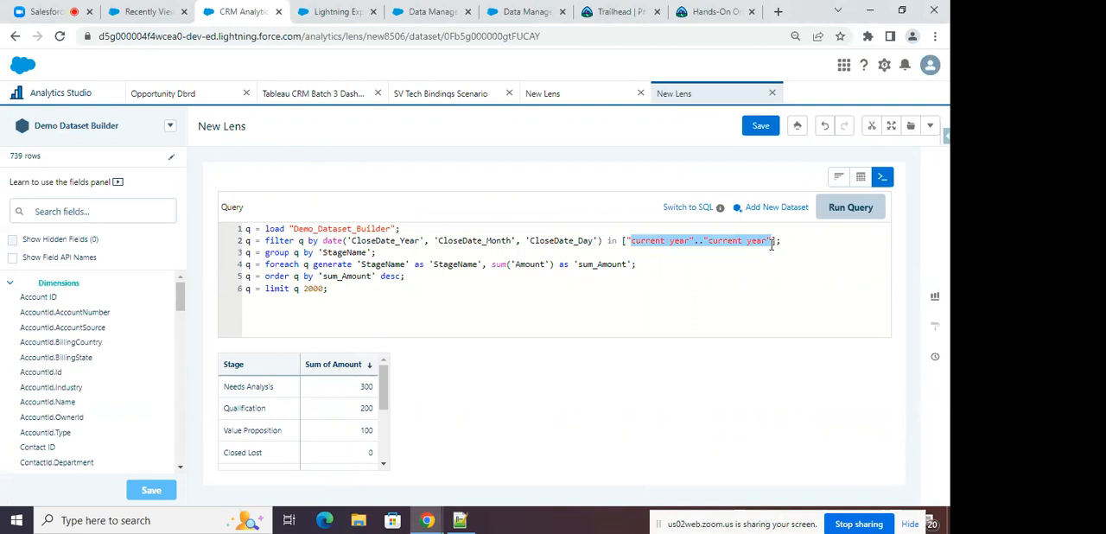
{"action": "key", "text": "BackSpace"}
{"action": "type", "text": "[\""}
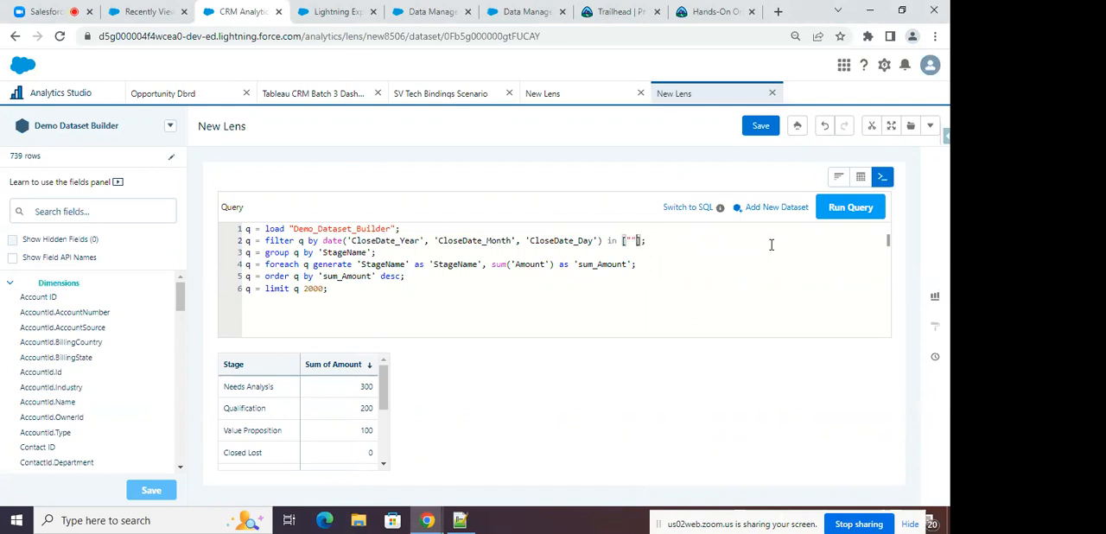
{"action": "type", "text": "2020\", \"2021"}
Add "2019" as a third year in the query's close date filter list.
{"action": "left_click", "coordinate": [696, 240]}
{"action": "type", "text": ","}
{"action": "key", "text": "Return"}
{"action": "type", "text": "\""}
{"action": "key", "text": "Left"}
{"action": "key", "text": "BackSpace"}
{"action": "type", "text": "\"2019\""}
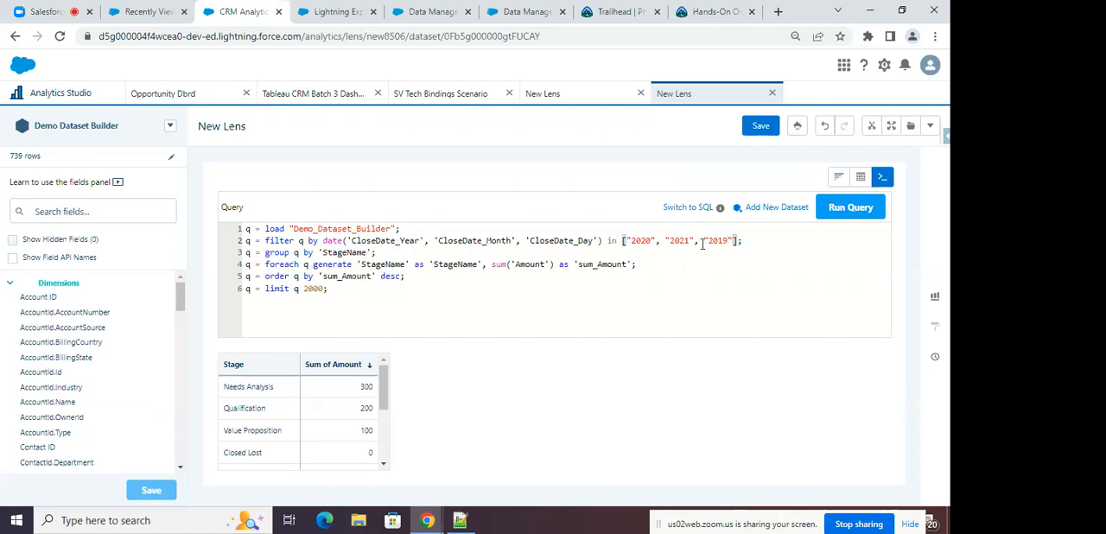
Wrap 'StageName' in the query's group statement in a rollup() function.
{"action": "left_click", "coordinate": [320, 251]}
{"action": "type", "text": "rollup"}
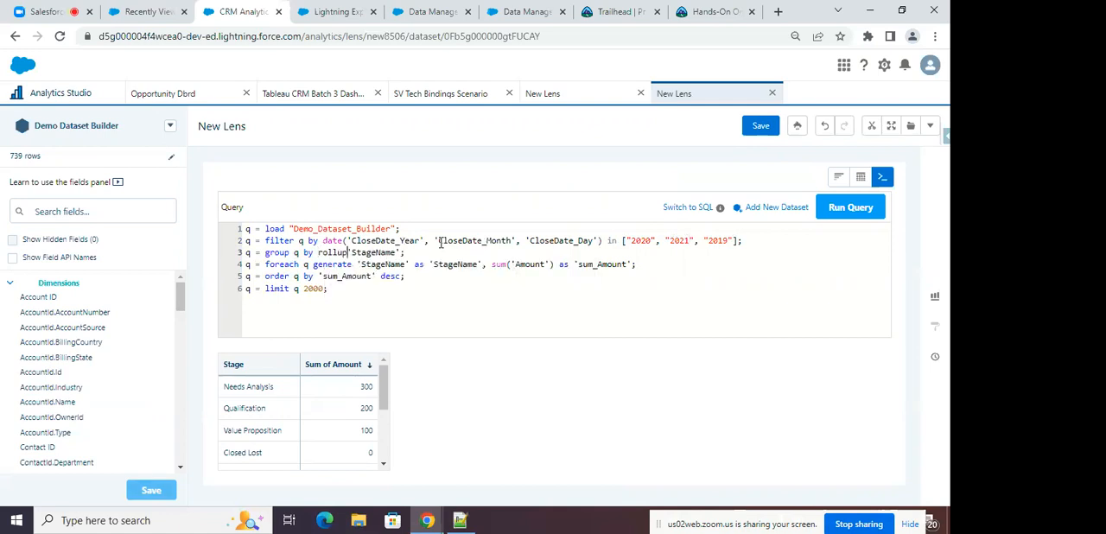
{"action": "type", "text": "("}
{"action": "type", "text": ")"}
Insert the statement q = order q by ('StageName'); below the group statement.
{"action": "left_click", "coordinate": [423, 250]}
{"action": "key", "text": "Return"}
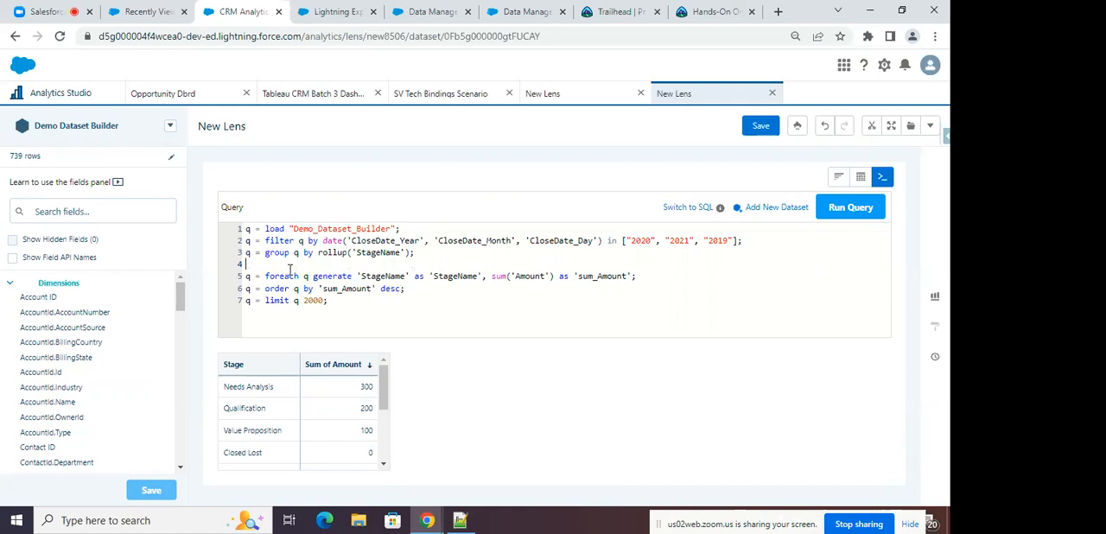
{"action": "type", "text": "q = o"}
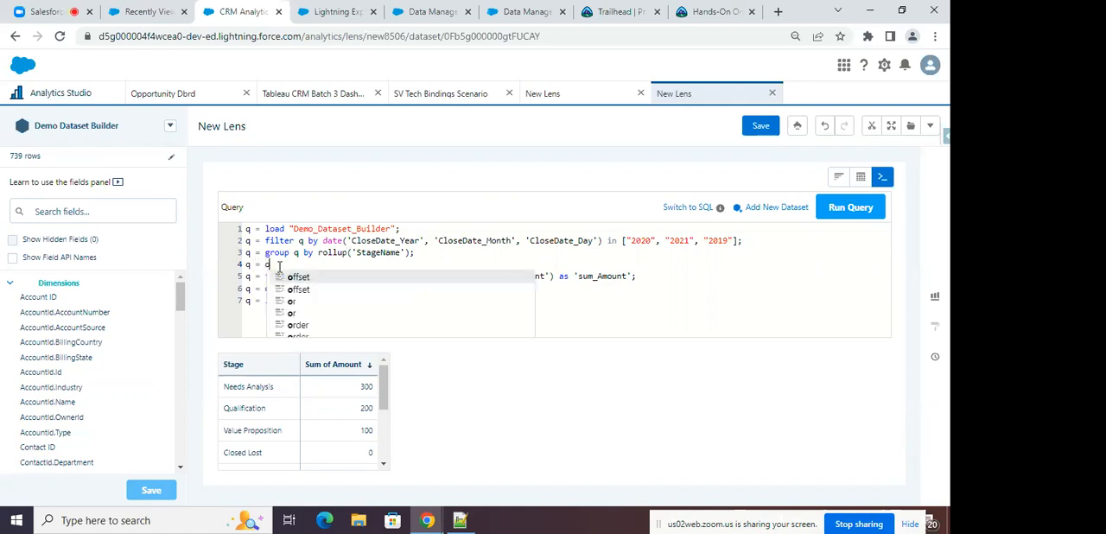
{"action": "type", "text": "rder q by "}
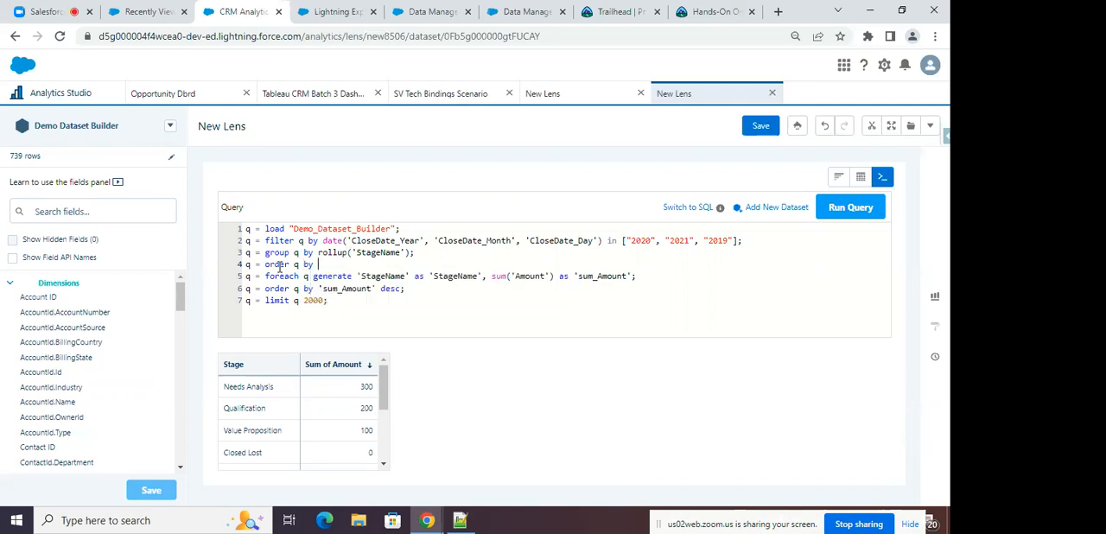
{"action": "type", "text": "('StageName');"}
Change the generated stage field to coalesce('StageName', "Total Stages") and run the query.
{"action": "left_click", "coordinate": [357, 276]}
{"action": "type", "text": "coalesce"}
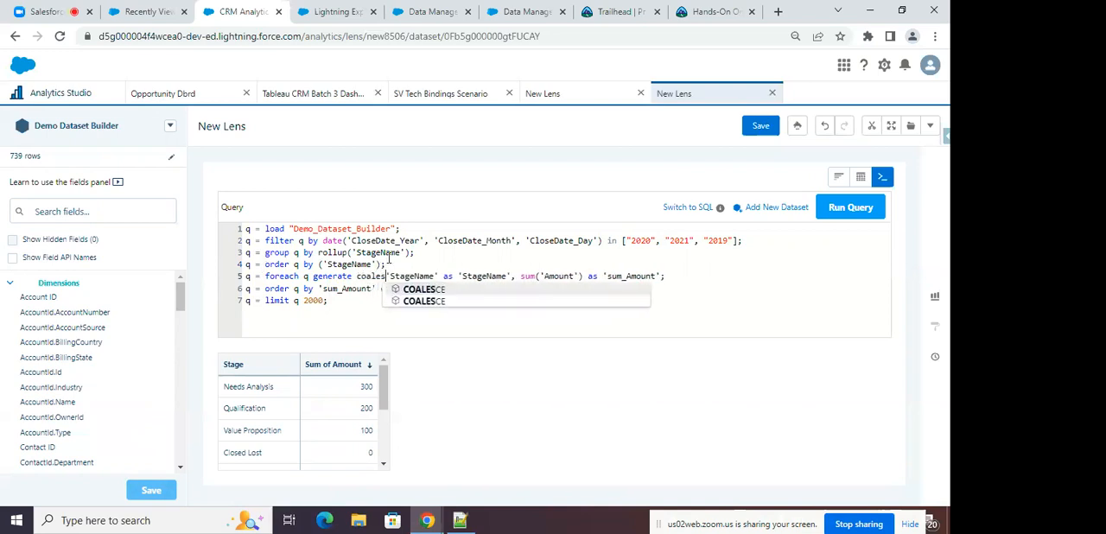
{"action": "type", "text": "("}
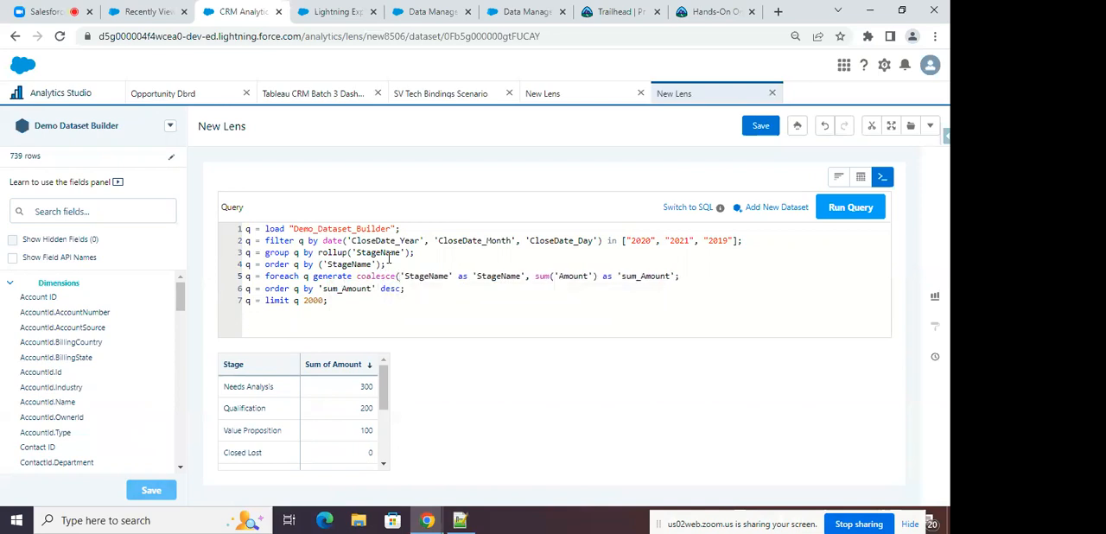
{"action": "key", "text": "Right"}
{"action": "key", "text": "Right"}
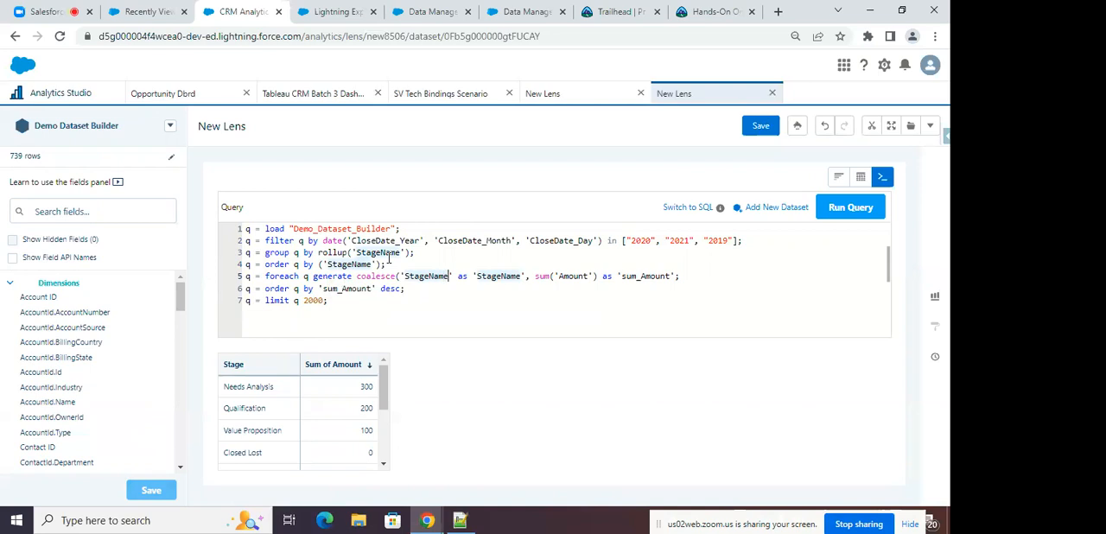
{"action": "key", "text": "Right"}
{"action": "type", "text": ", "}
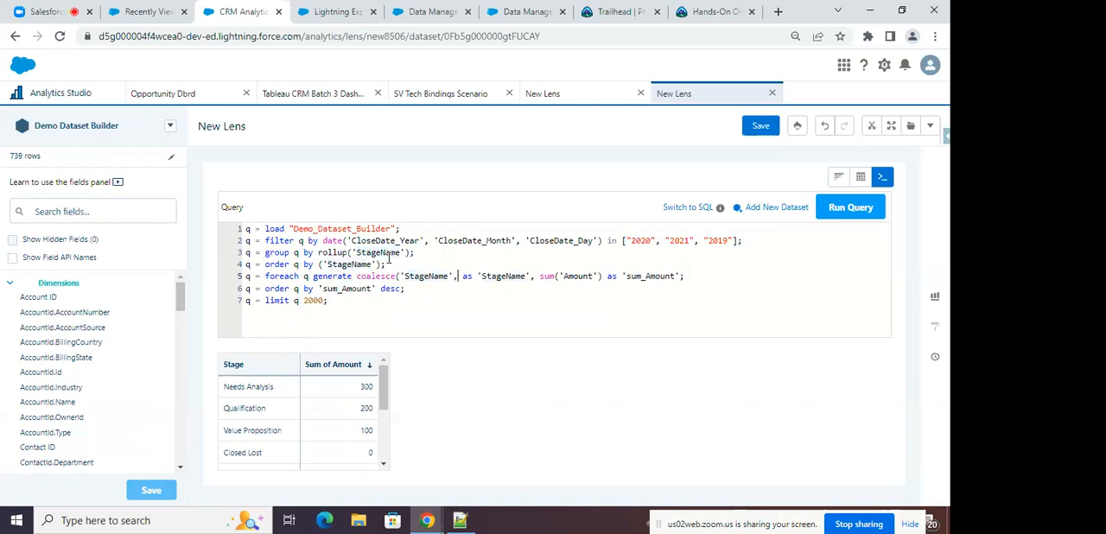
{"action": "type", "text": "\"\""}
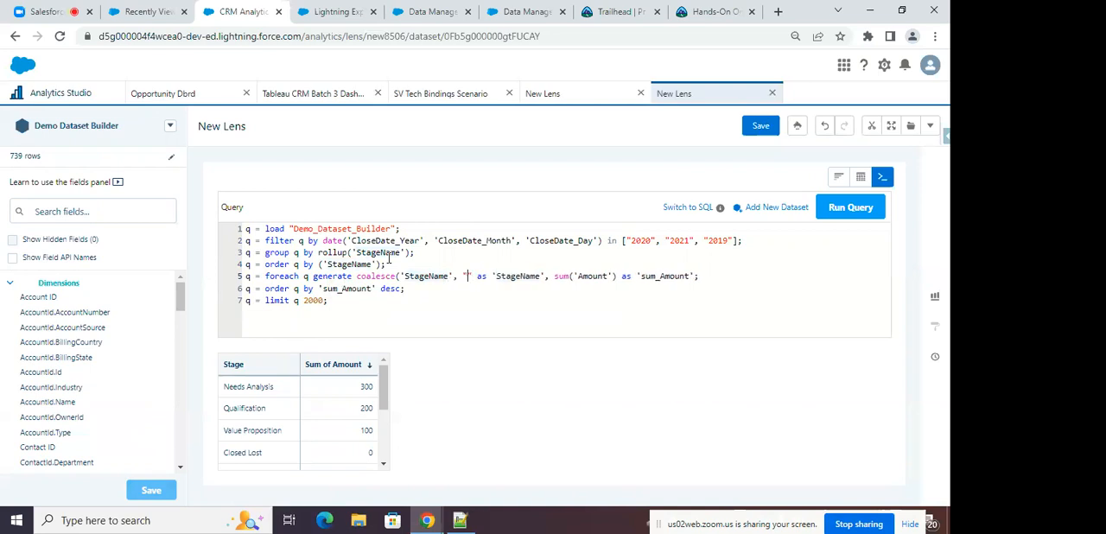
{"action": "type", "text": "Tot"}
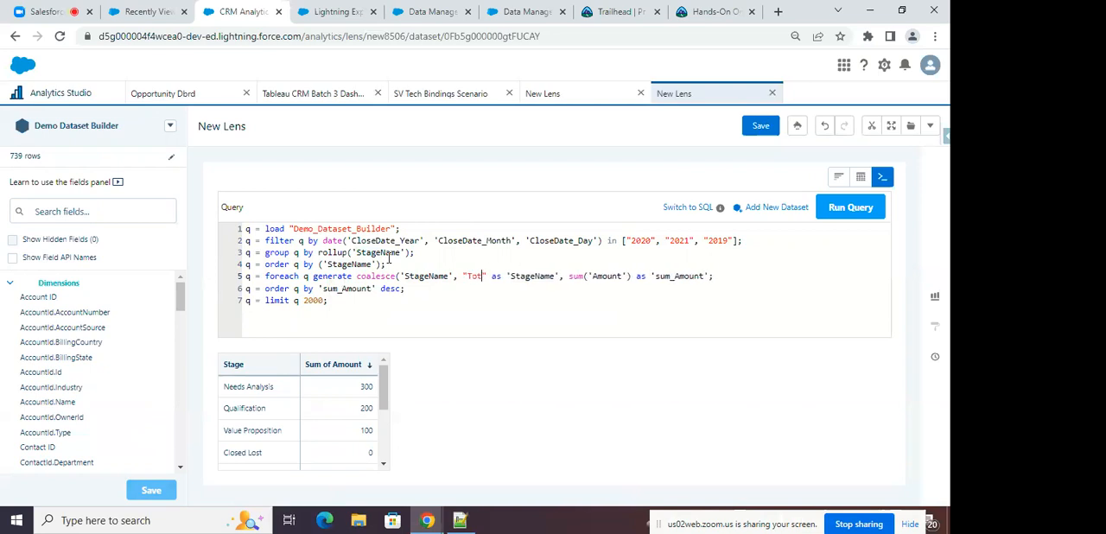
{"action": "type", "text": "al Stage"}
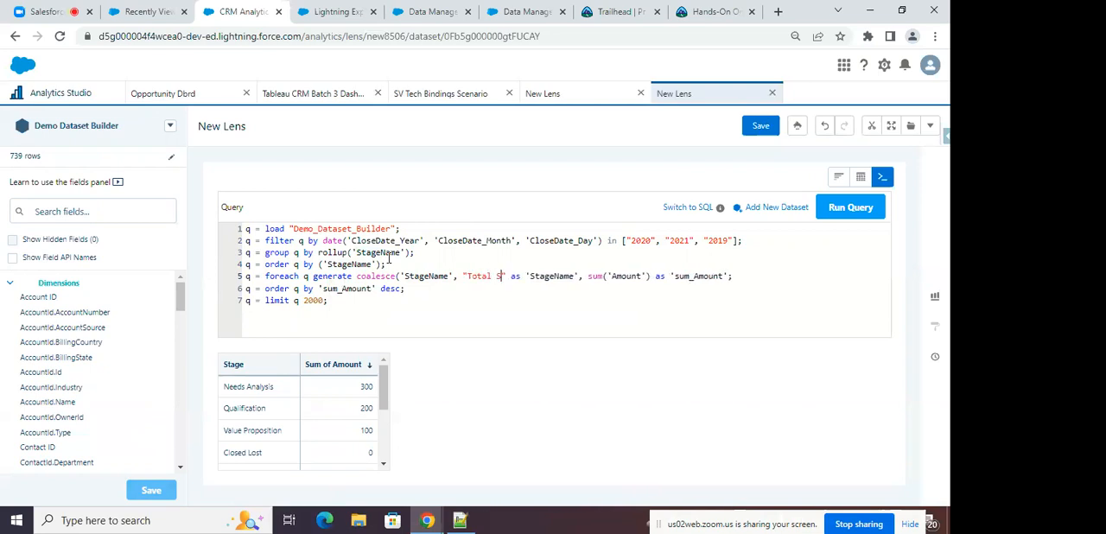
{"action": "type", "text": "s"}
{"action": "type", "text": ")"}
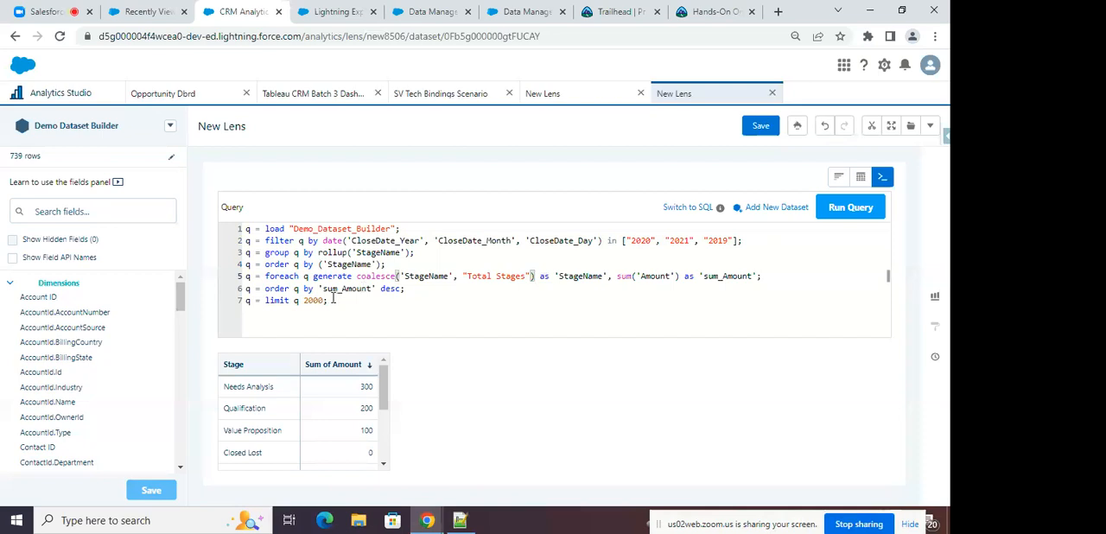
{"action": "left_click", "coordinate": [850, 207]}
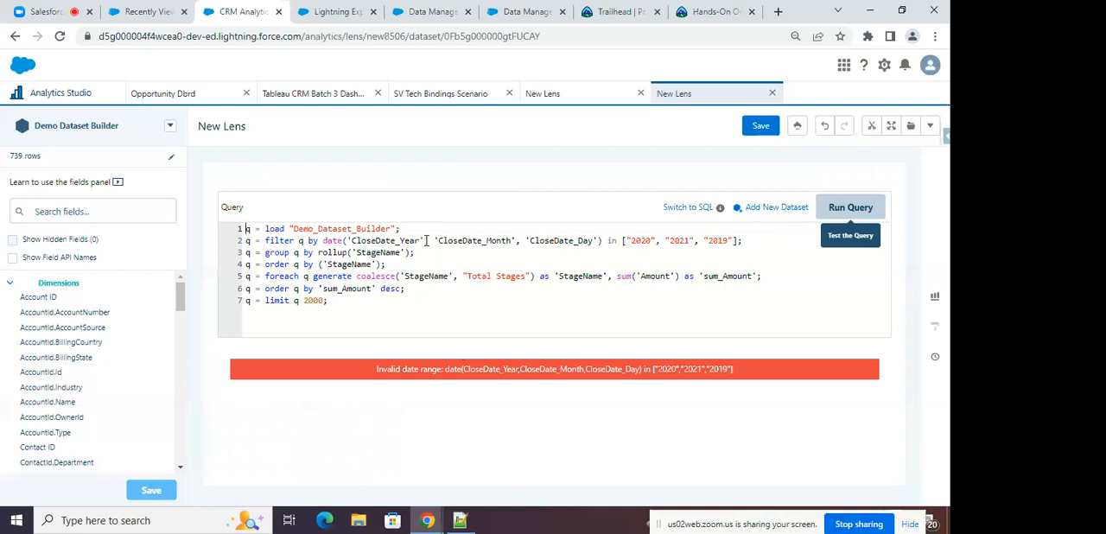
Reduce the filter to ('CloseDate_Year') by removing the date function and the month and day fields.
{"action": "left_click", "coordinate": [640, 241]}
{"action": "left_click_drag", "start_coordinate": [423, 241], "coordinate": [599, 241]}
{"action": "key", "text": "BackSpace"}
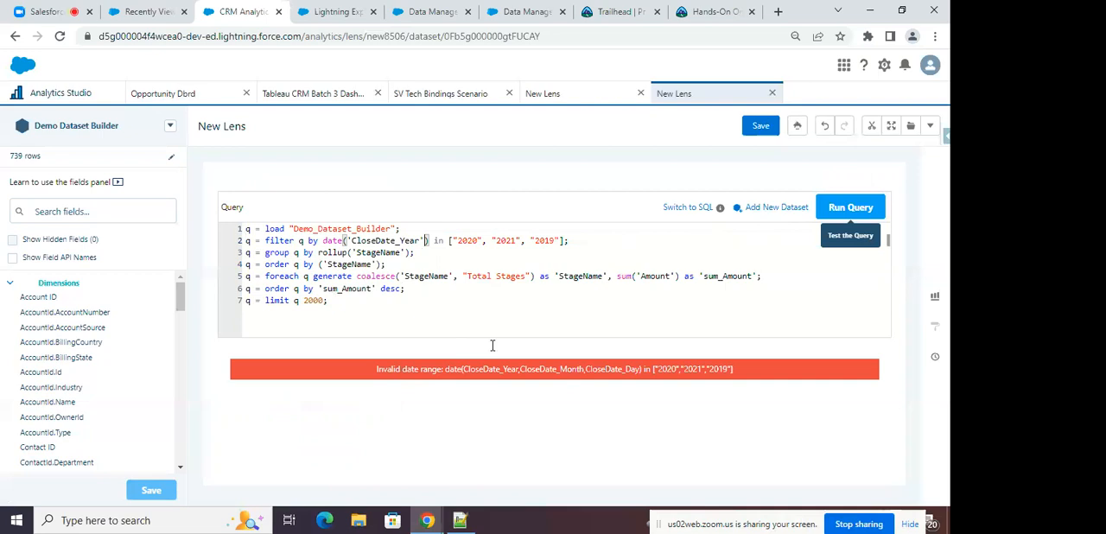
{"action": "left_click", "coordinate": [341, 241]}
{"action": "key", "text": "BackSpace"}
{"action": "key", "text": "BackSpace"}
{"action": "key", "text": "BackSpace"}
{"action": "key", "text": "BackSpace"}
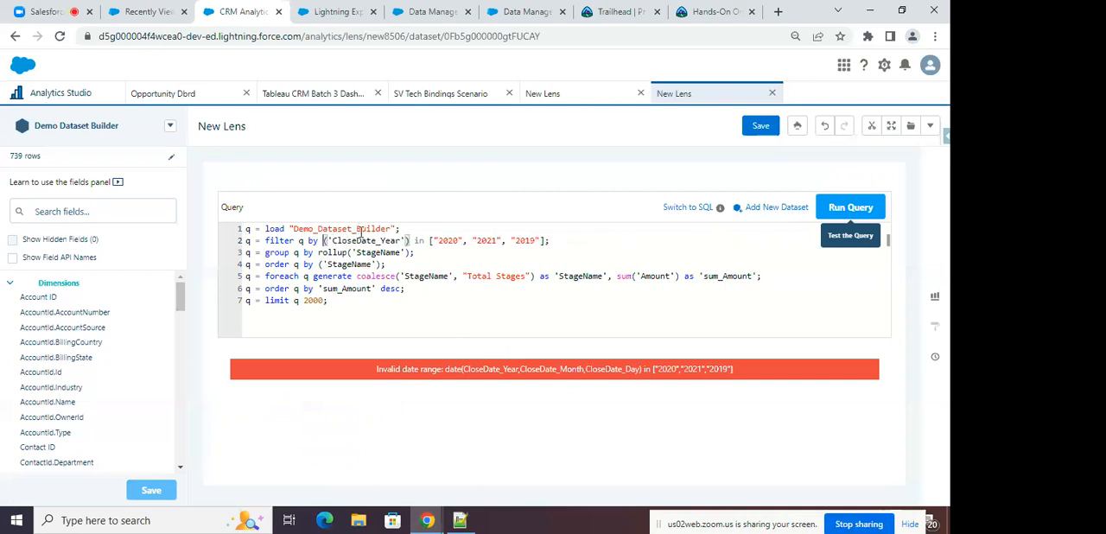
Run the corrected query, look through its results table, and show the results as a bar chart.
{"action": "left_click", "coordinate": [836, 209]}
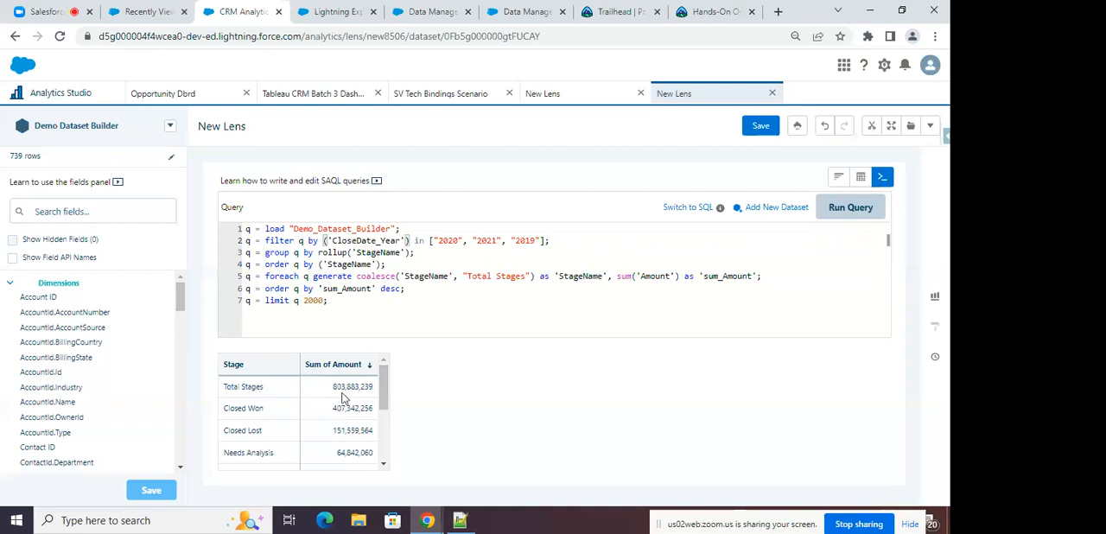
{"action": "left_click_drag", "start_coordinate": [384, 441], "coordinate": [386, 387]}
{"action": "left_click", "coordinate": [838, 176]}
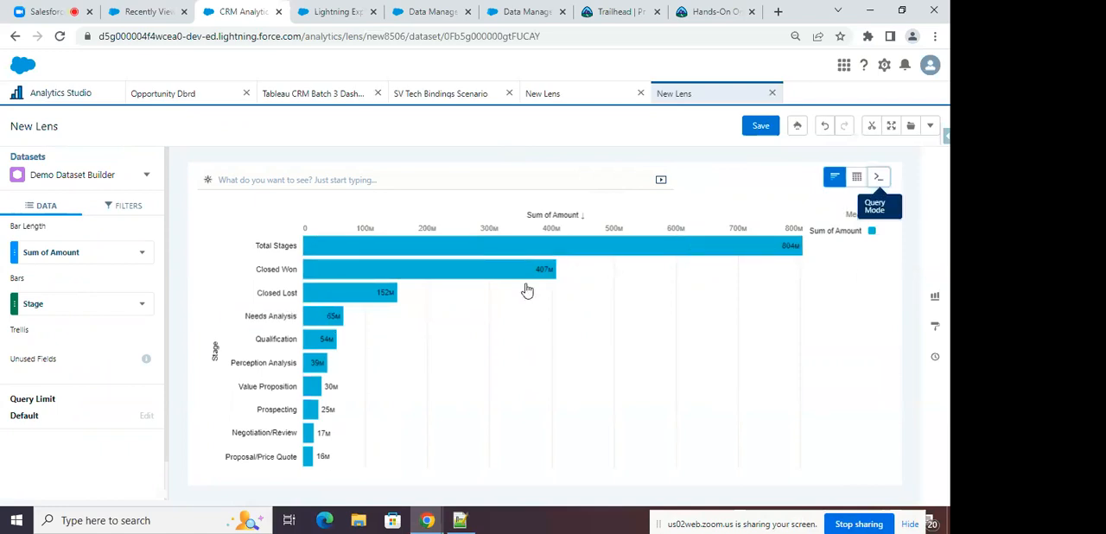
Change the query's 'sum_Amount' order to asc, rerun it, and show the results as a bar chart.
{"action": "left_click", "coordinate": [877, 177]}
{"action": "double_click", "coordinate": [393, 289]}
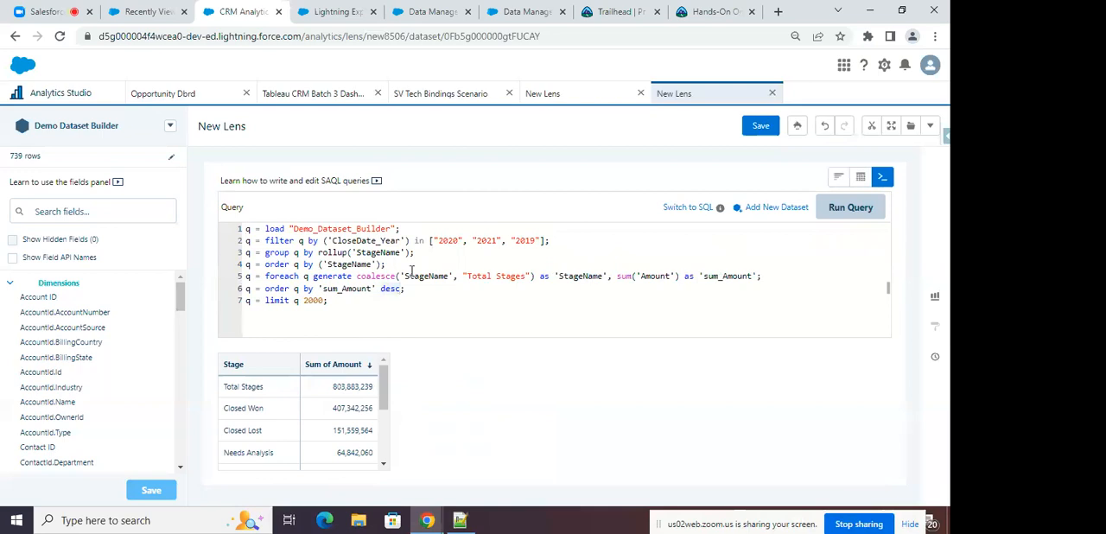
{"action": "key", "text": "BackSpace"}
{"action": "type", "text": "asc"}
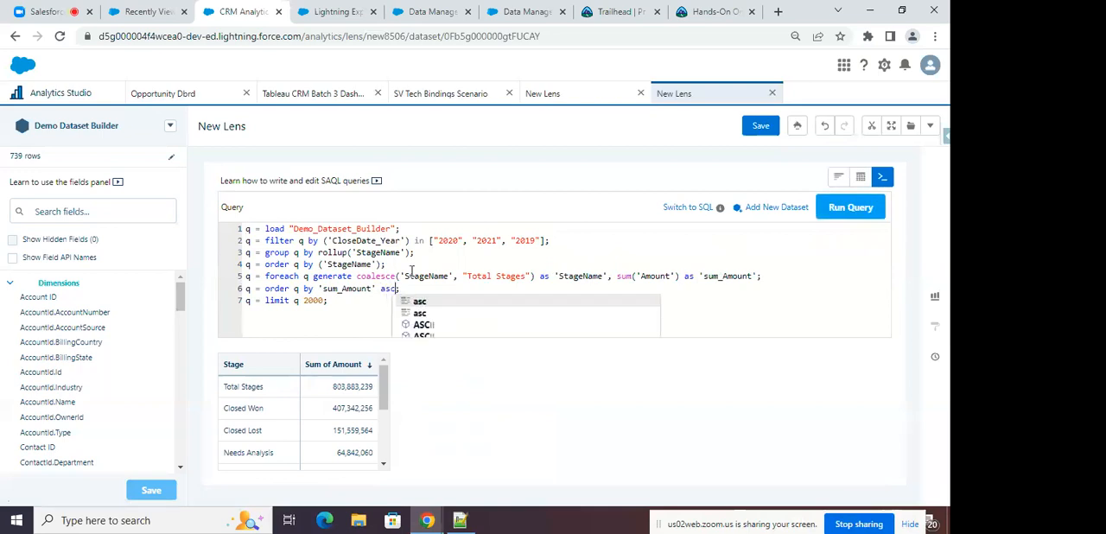
{"action": "left_click", "coordinate": [844, 218]}
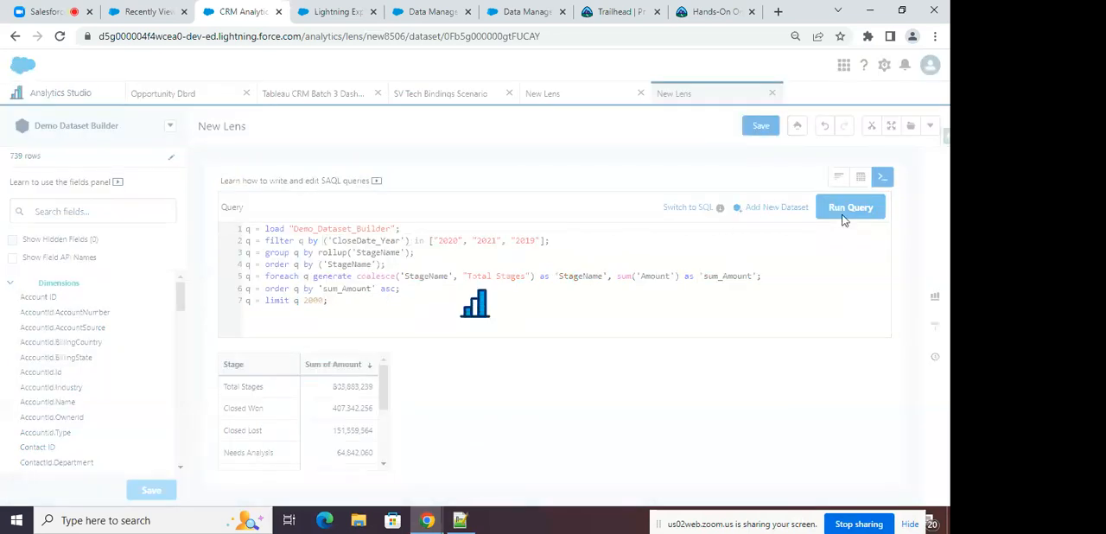
{"action": "left_click", "coordinate": [838, 176]}
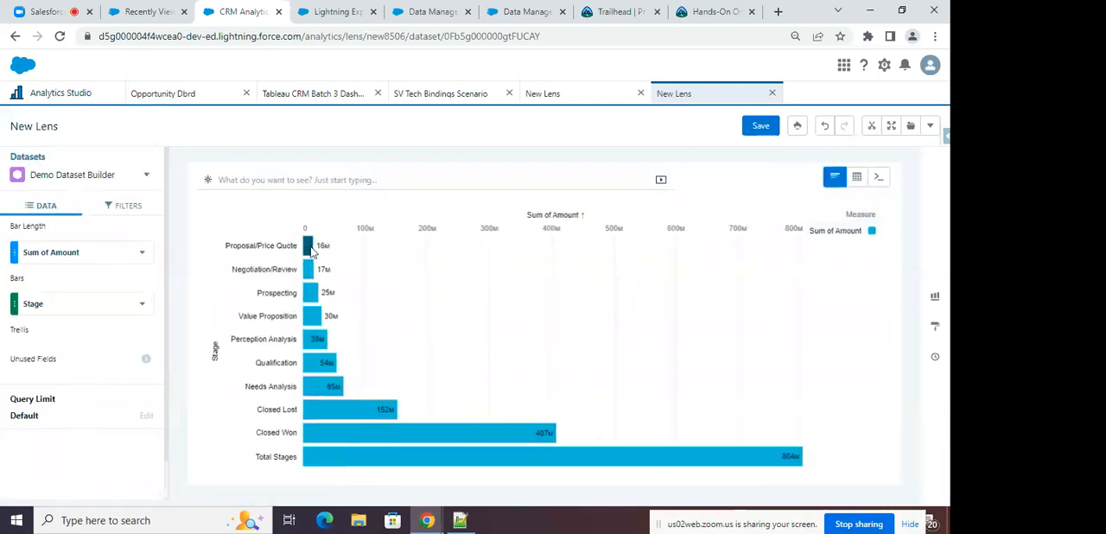
{"action": "mouse_move", "coordinate": [445, 435]}
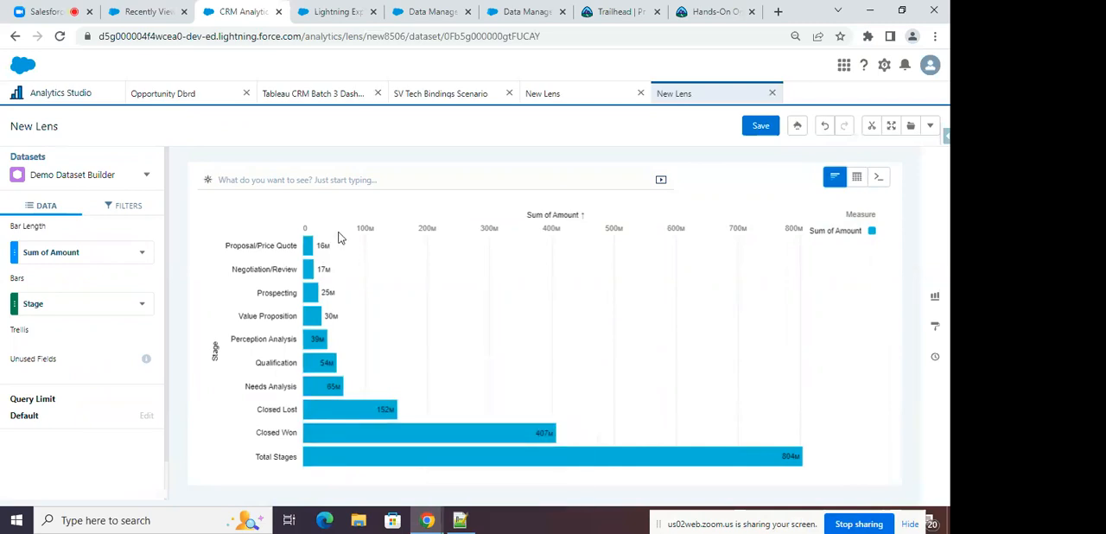
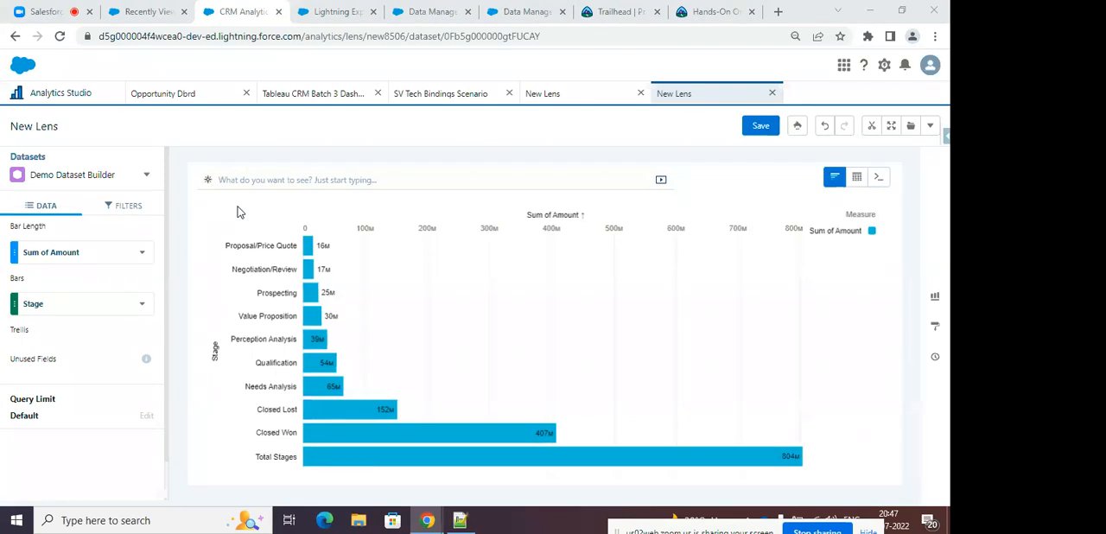
Open the SV Tech Bindings Scenario dashboard and switch the chart grouping through Type, Billing Country and Industry.
{"action": "left_click", "coordinate": [422, 102]}
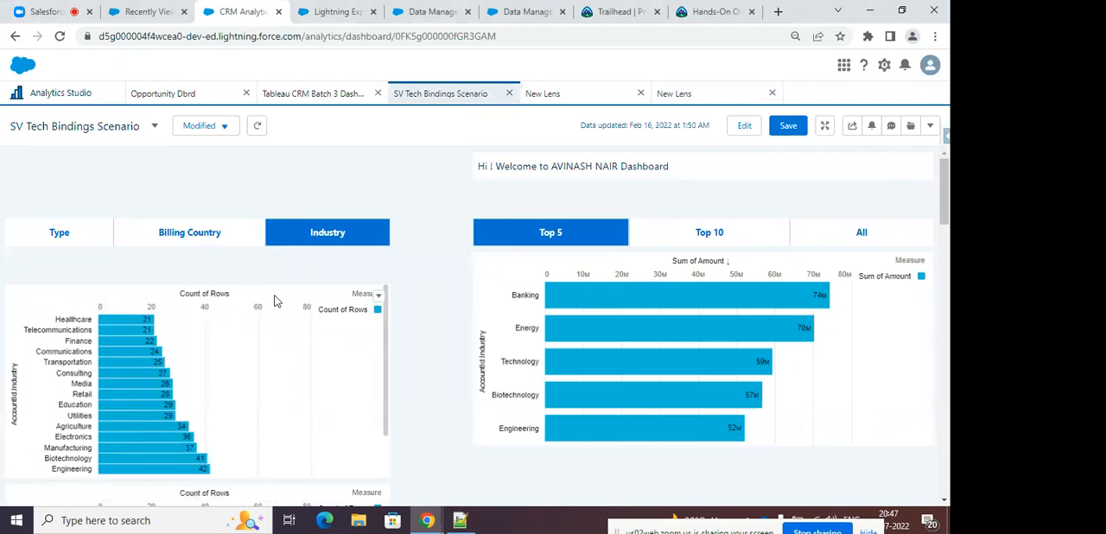
{"action": "left_click", "coordinate": [87, 235]}
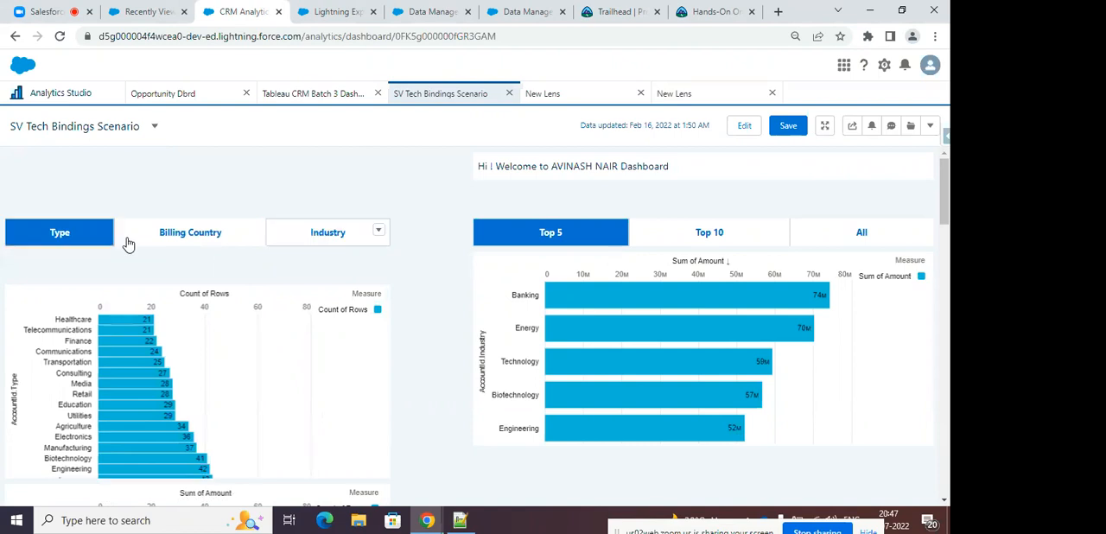
{"action": "left_click", "coordinate": [177, 242]}
{"action": "left_click", "coordinate": [315, 233]}
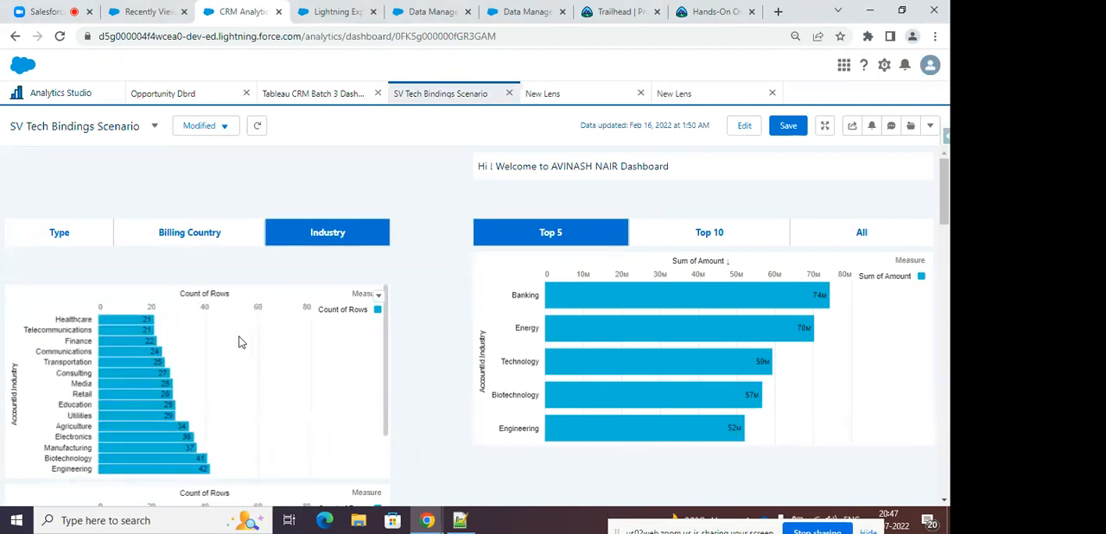
Edit the dashboard and open the query of the Count of Rows chart below the grouping toggle in the Advanced Editor.
{"action": "left_click", "coordinate": [744, 125]}
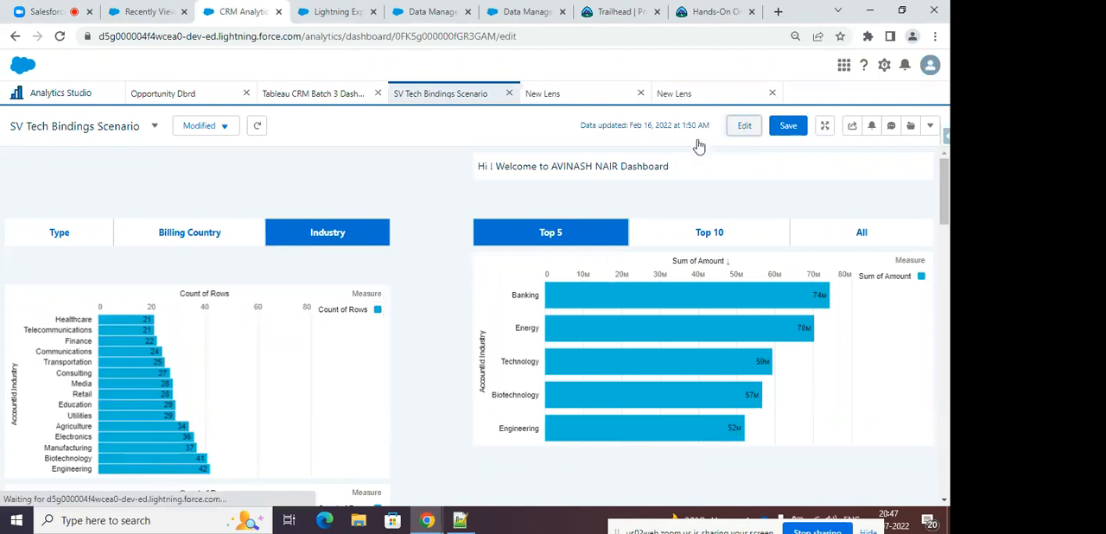
{"action": "left_click", "coordinate": [188, 257]}
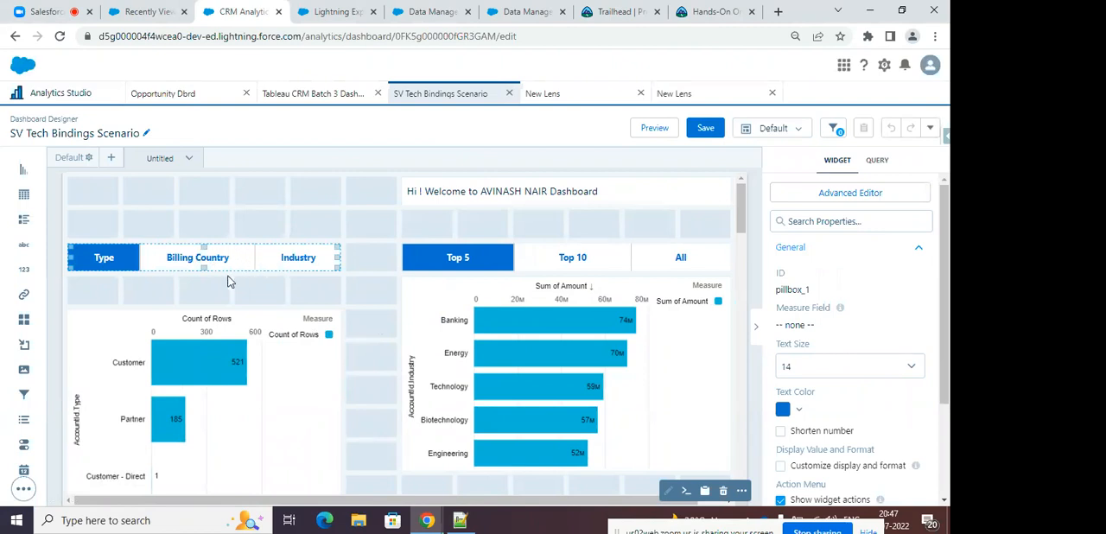
{"action": "left_click", "coordinate": [239, 337]}
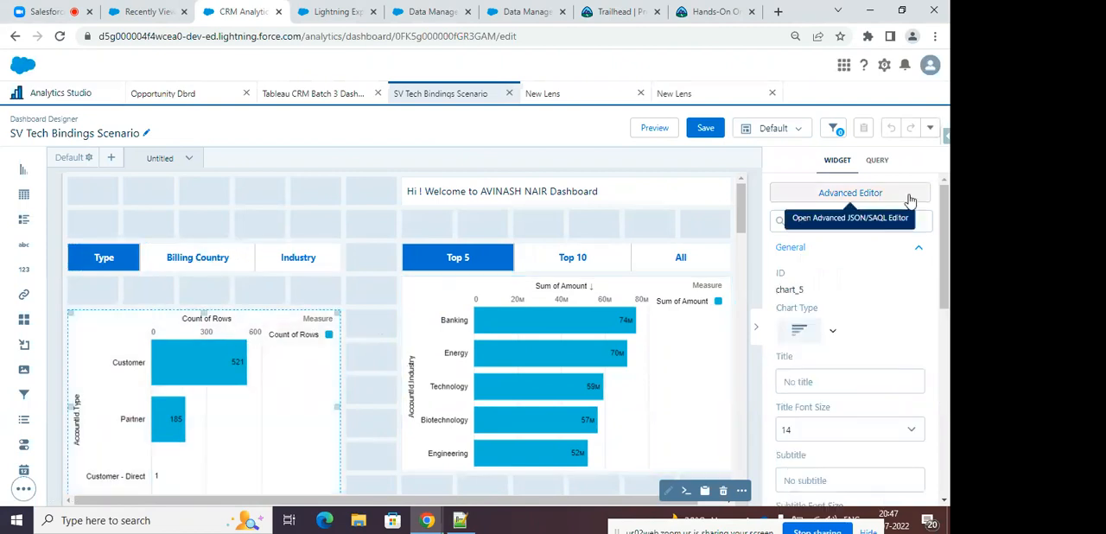
{"action": "left_click", "coordinate": [836, 193]}
{"action": "left_click", "coordinate": [594, 130]}
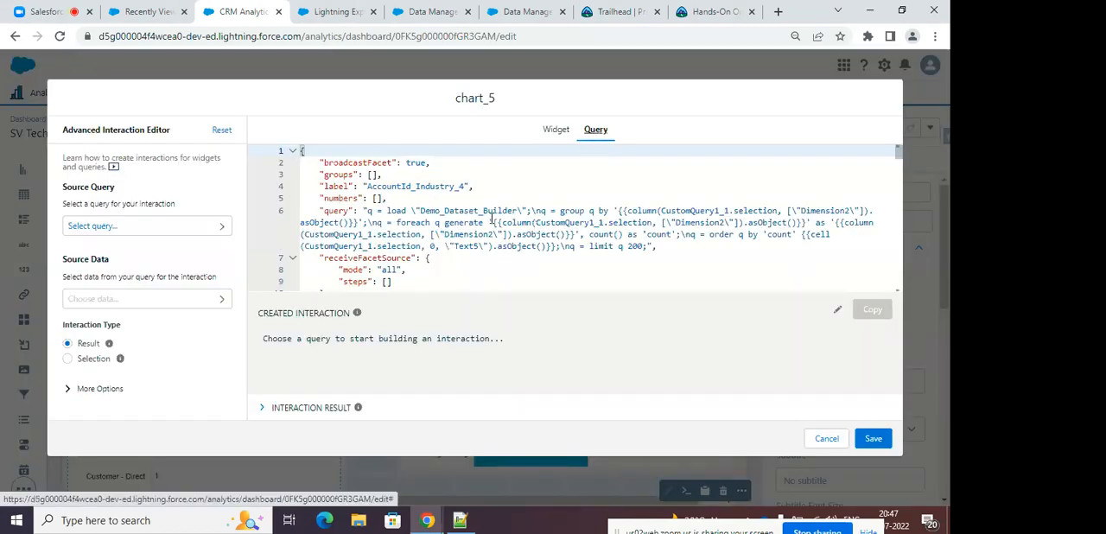
Duplicate the CRM Analytics browser page and return to the original page with the chart's query.
{"action": "left_click", "coordinate": [348, 11]}
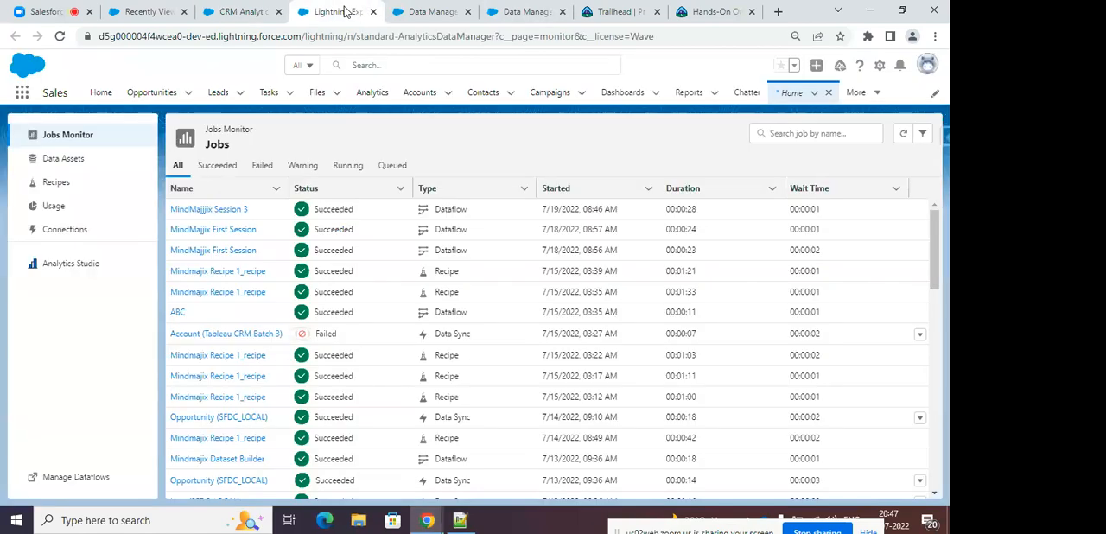
{"action": "left_click", "coordinate": [247, 11]}
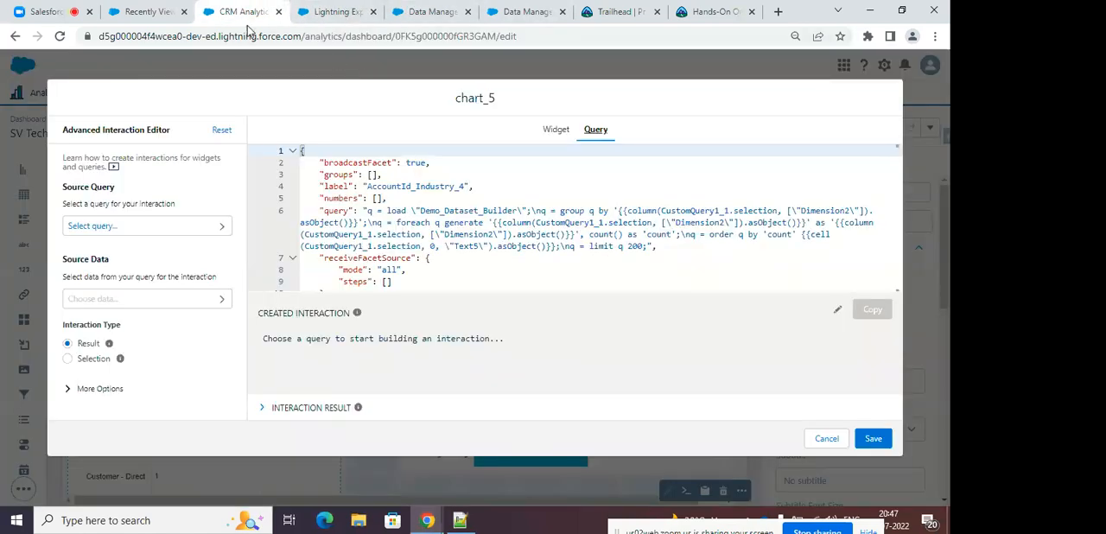
{"action": "right_click", "coordinate": [240, 13]}
{"action": "left_click", "coordinate": [271, 109]}
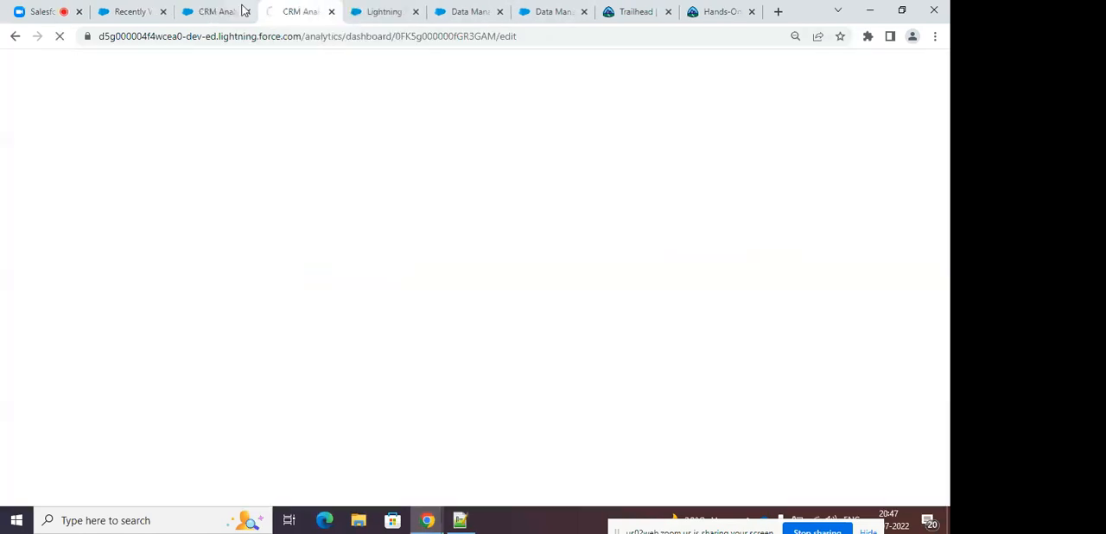
{"action": "left_click", "coordinate": [216, 12]}
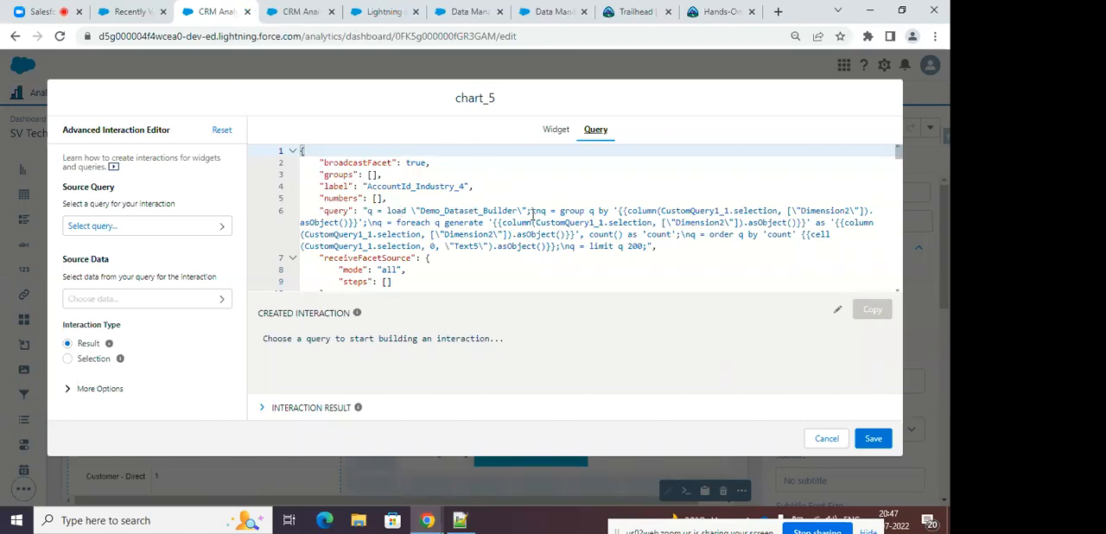
Examine the column binding in the chart query's group-by clause, close the editor without saving, and reopen the query.
{"action": "left_click_drag", "start_coordinate": [613, 211], "coordinate": [644, 211]}
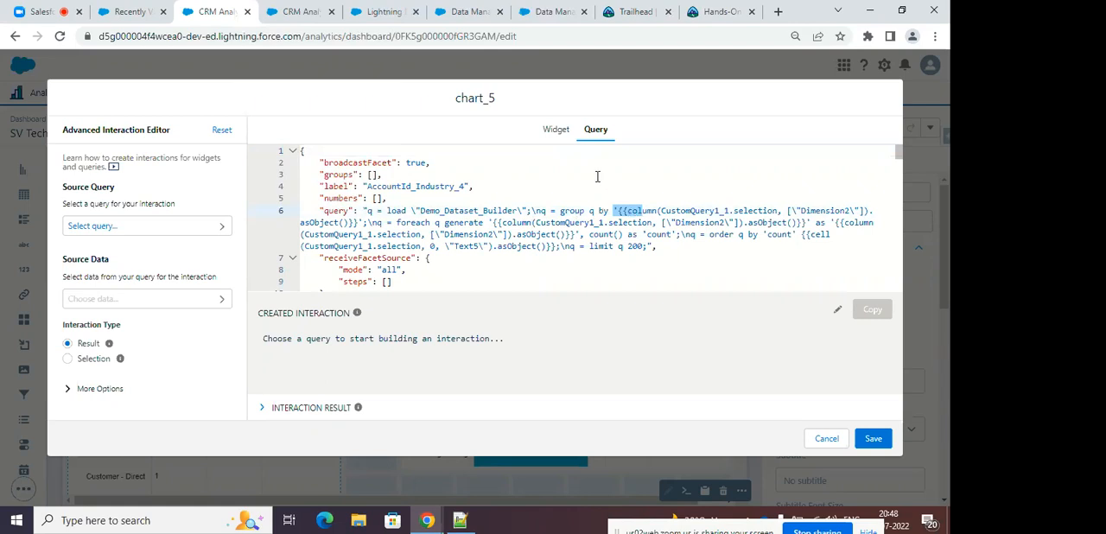
{"action": "left_click", "coordinate": [676, 212]}
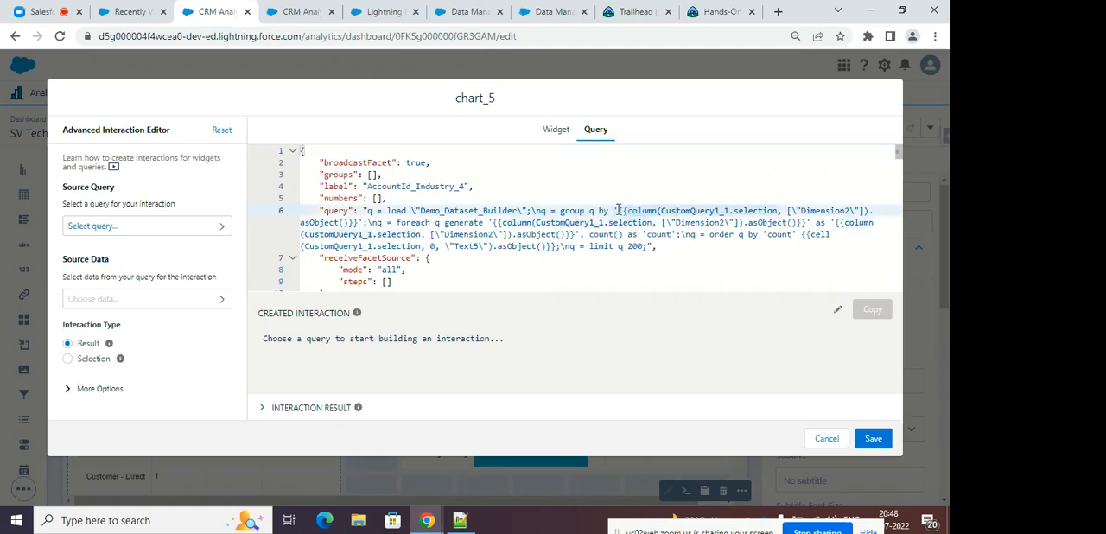
{"action": "left_click_drag", "start_coordinate": [614, 211], "coordinate": [357, 223]}
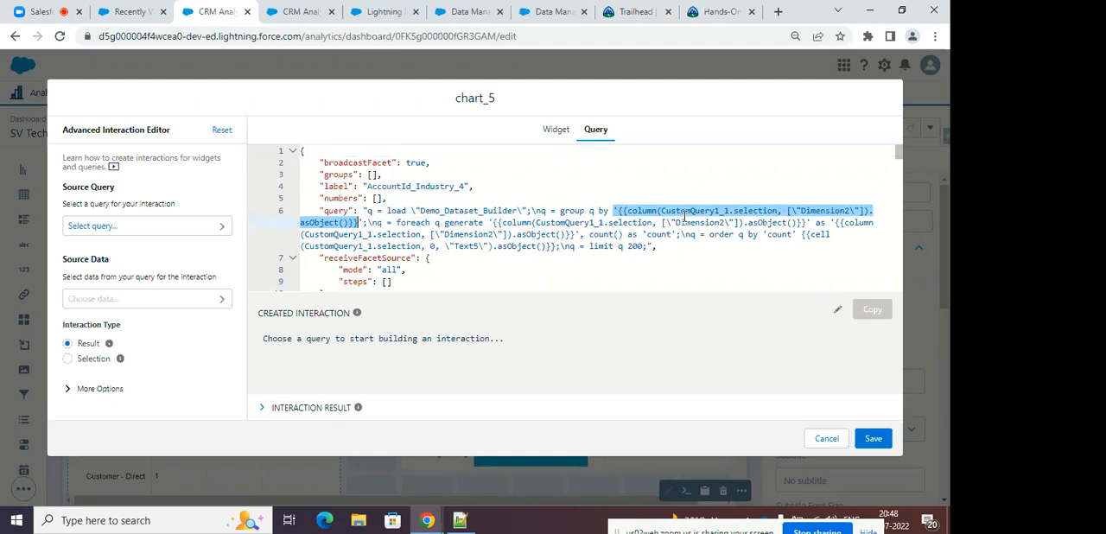
{"action": "left_click", "coordinate": [826, 438]}
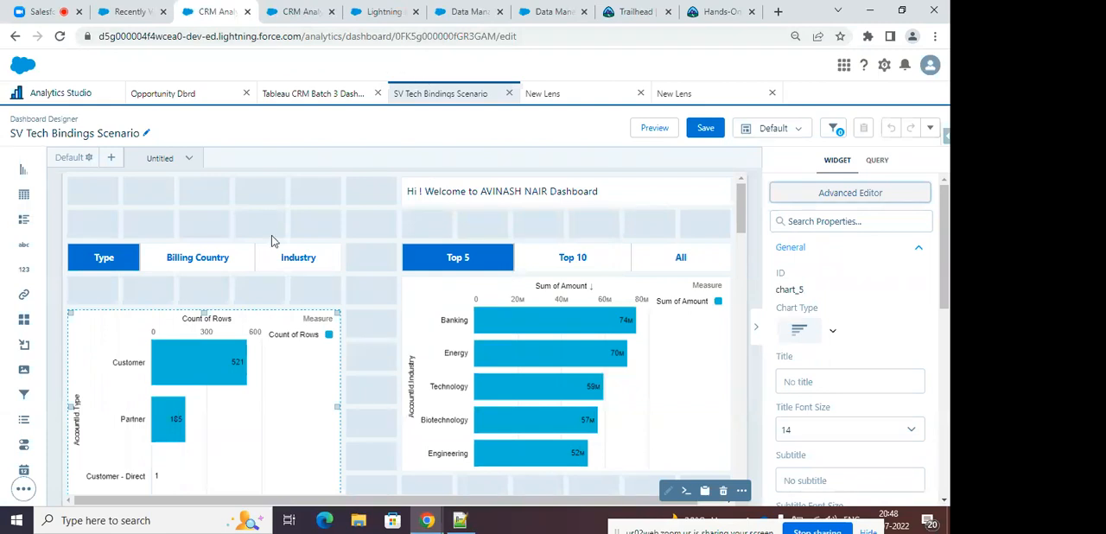
{"action": "left_click", "coordinate": [802, 194]}
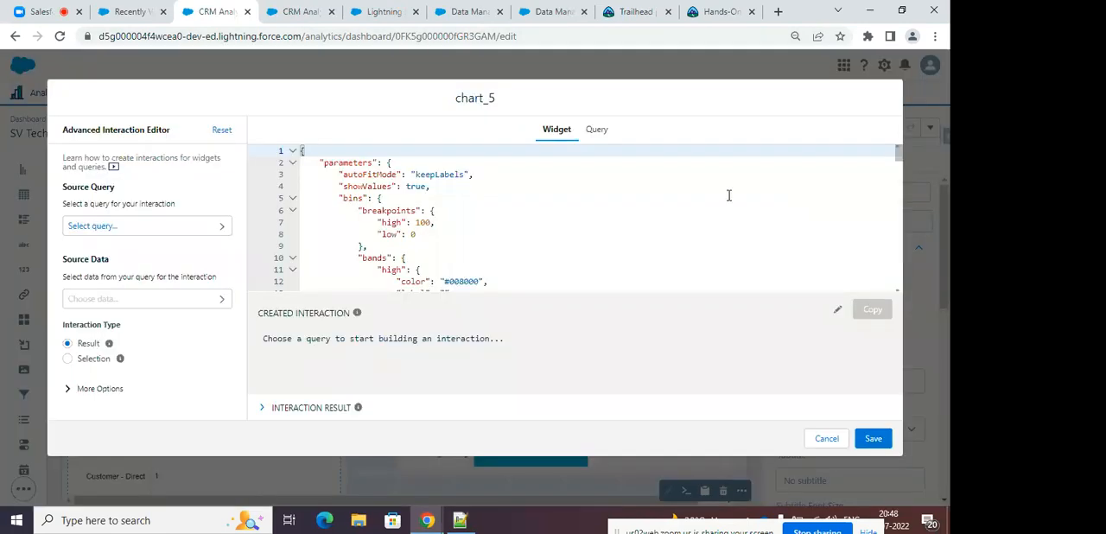
{"action": "left_click", "coordinate": [608, 132]}
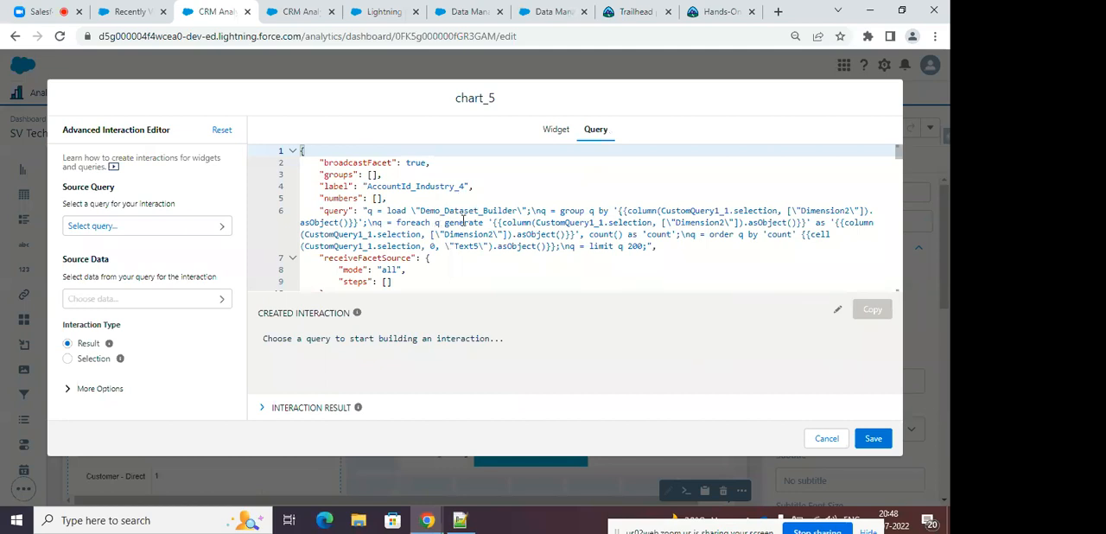
In the duplicated page, close the dashboard and open the Demo Dataset Builder dataset from All Items as a new lens.
{"action": "left_click", "coordinate": [301, 11]}
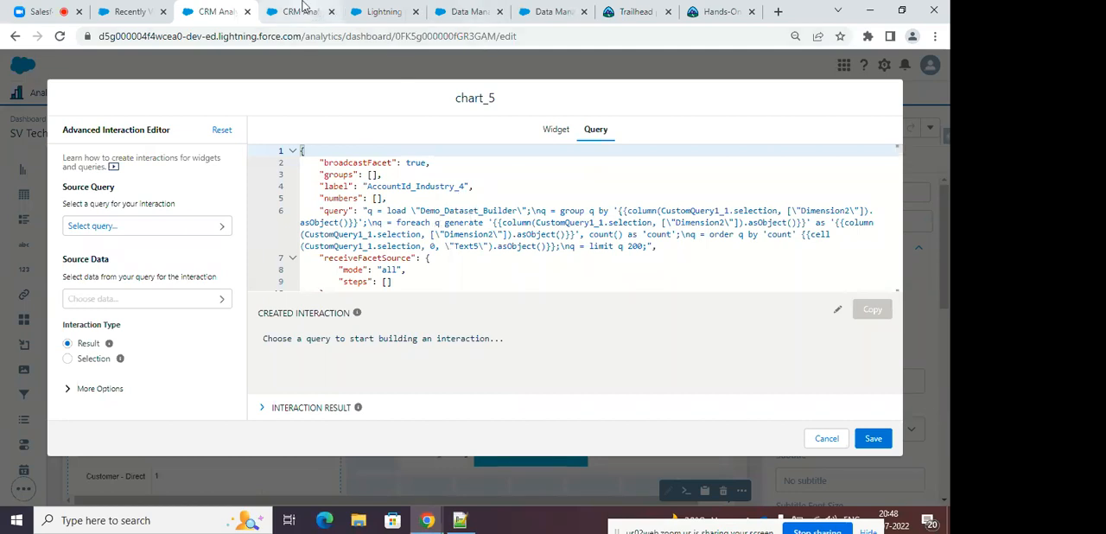
{"action": "left_click", "coordinate": [246, 92]}
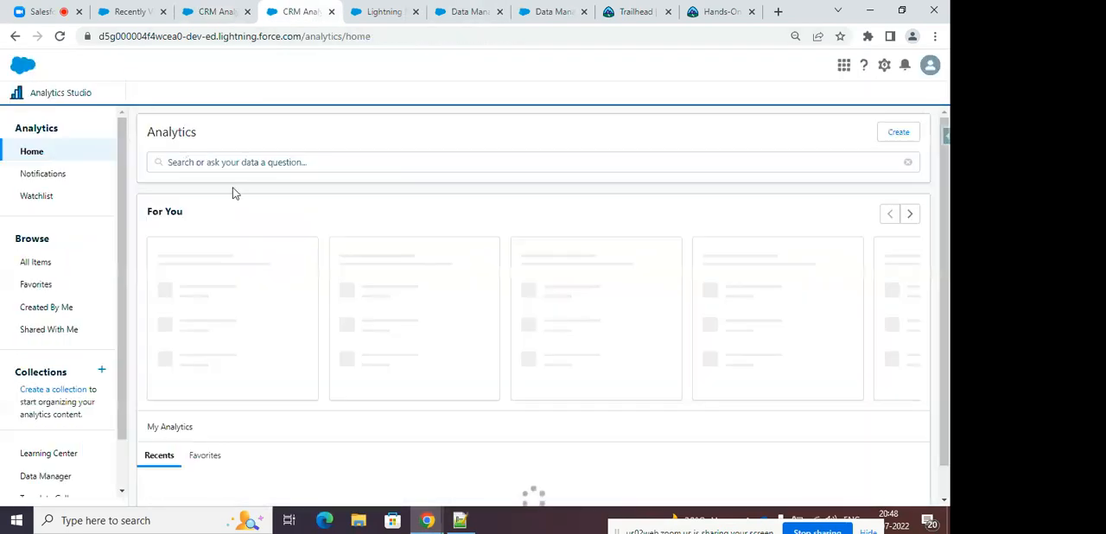
{"action": "scroll", "coordinate": [335, 252], "scroll_direction": "down", "scroll_amount": 2}
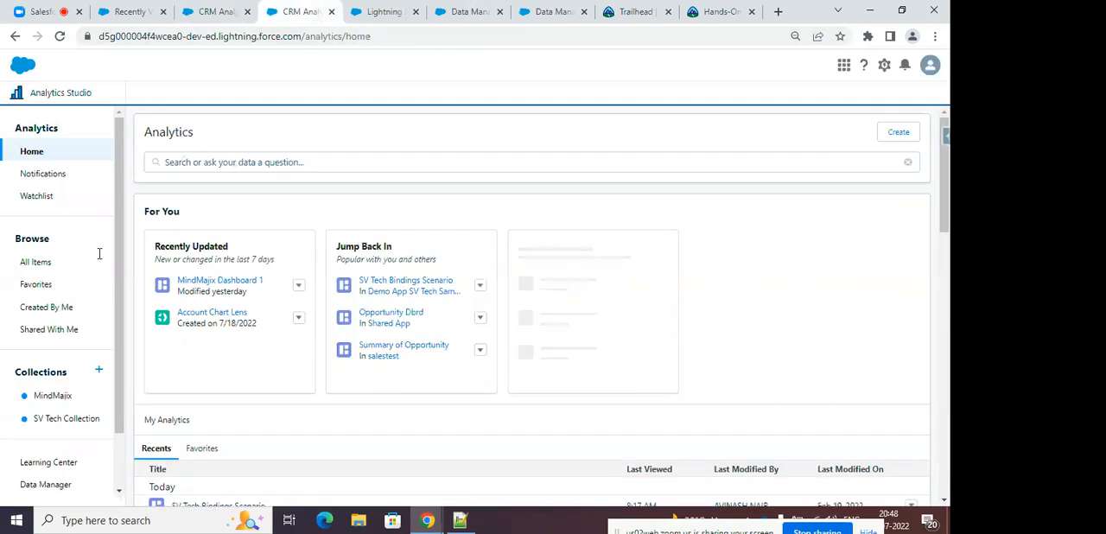
{"action": "left_click", "coordinate": [50, 270]}
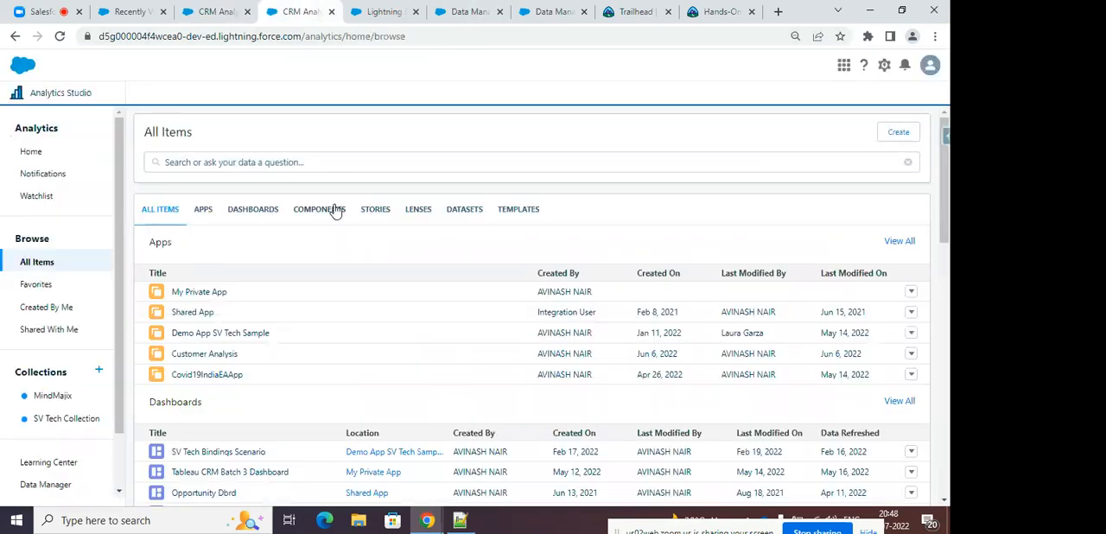
{"action": "scroll", "coordinate": [430, 249], "scroll_direction": "down", "scroll_amount": 8}
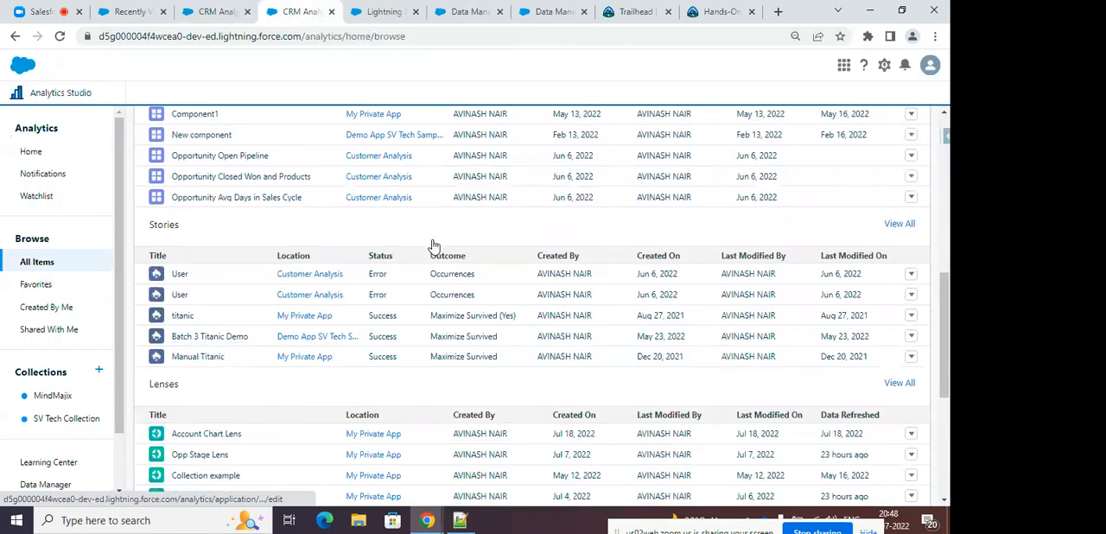
{"action": "scroll", "coordinate": [434, 246], "scroll_direction": "down", "scroll_amount": 2}
{"action": "left_click", "coordinate": [216, 329]}
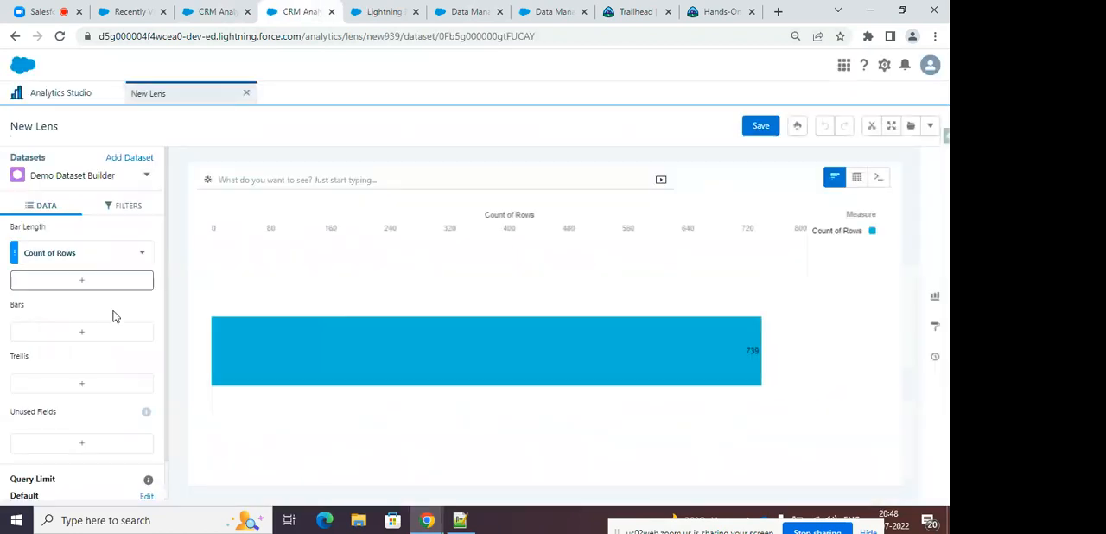
Group the lens bars by Opportunity Type, inspect the 'Type' grouping in its SAQL query, and return to the chart view.
{"action": "left_click", "coordinate": [96, 334]}
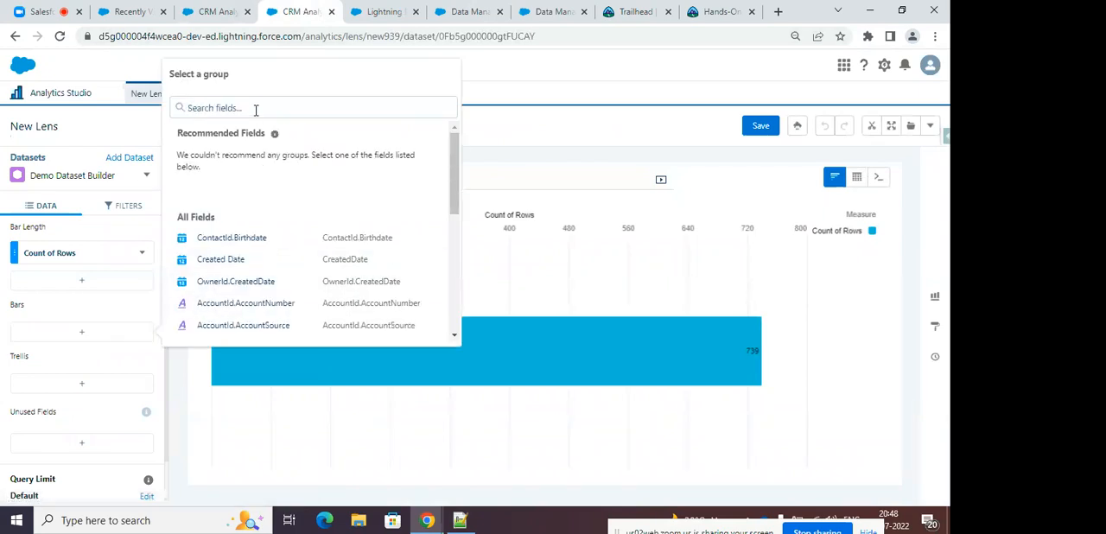
{"action": "type", "text": "Ty"}
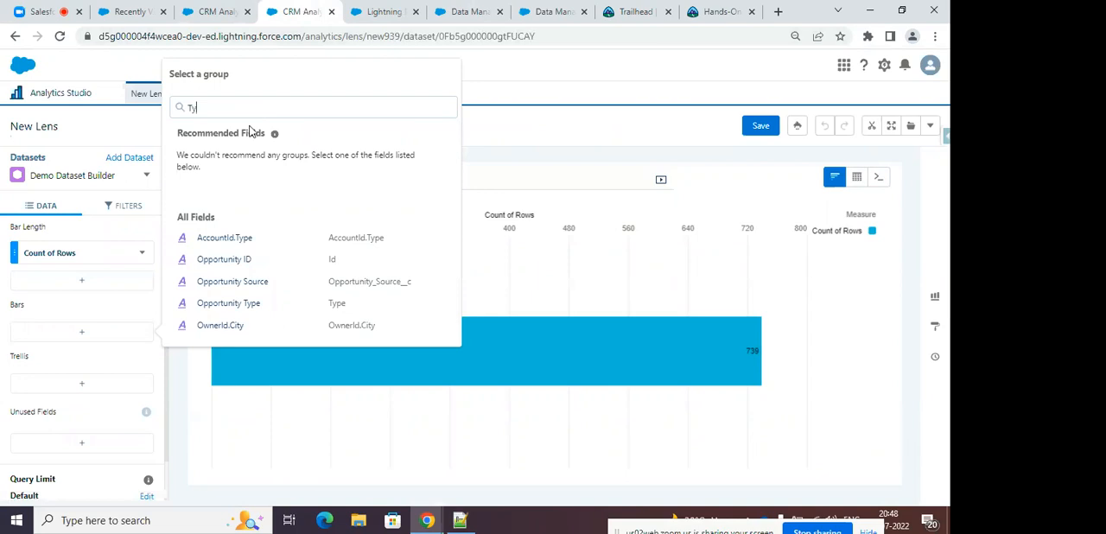
{"action": "left_click", "coordinate": [270, 307]}
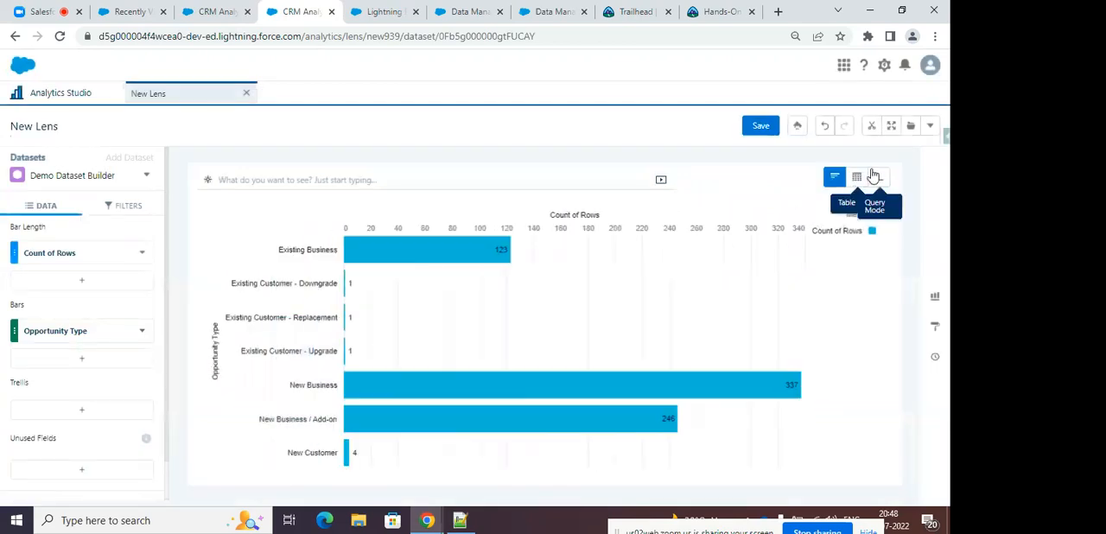
{"action": "left_click", "coordinate": [876, 177]}
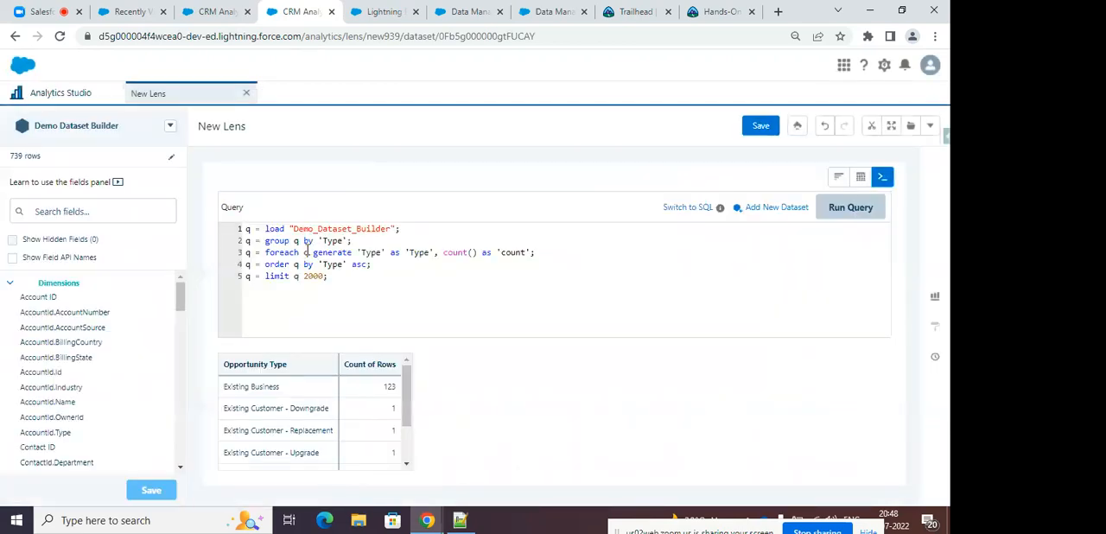
{"action": "left_click_drag", "start_coordinate": [316, 240], "coordinate": [345, 241]}
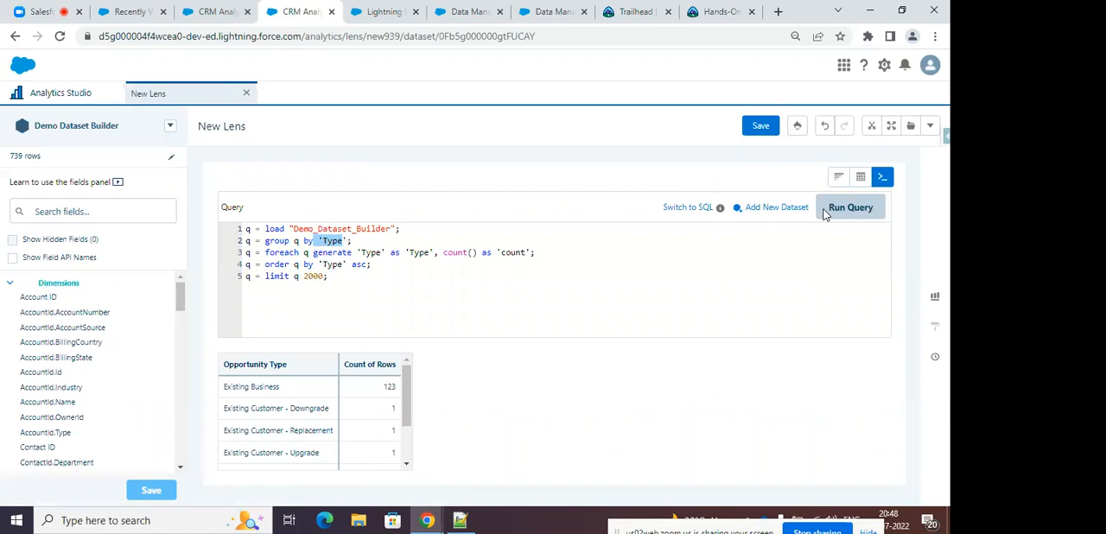
{"action": "left_click", "coordinate": [838, 177]}
Close the dashboard chart's query editor without saving and change the new lens's bar grouping to AccountId.BillingCountry.
{"action": "left_click", "coordinate": [218, 11]}
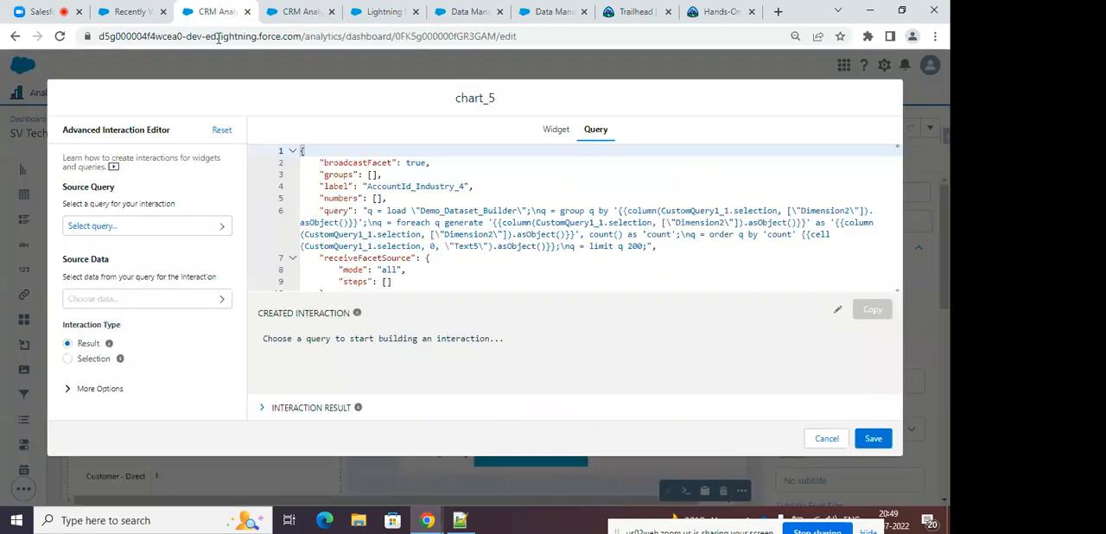
{"action": "left_click", "coordinate": [826, 438]}
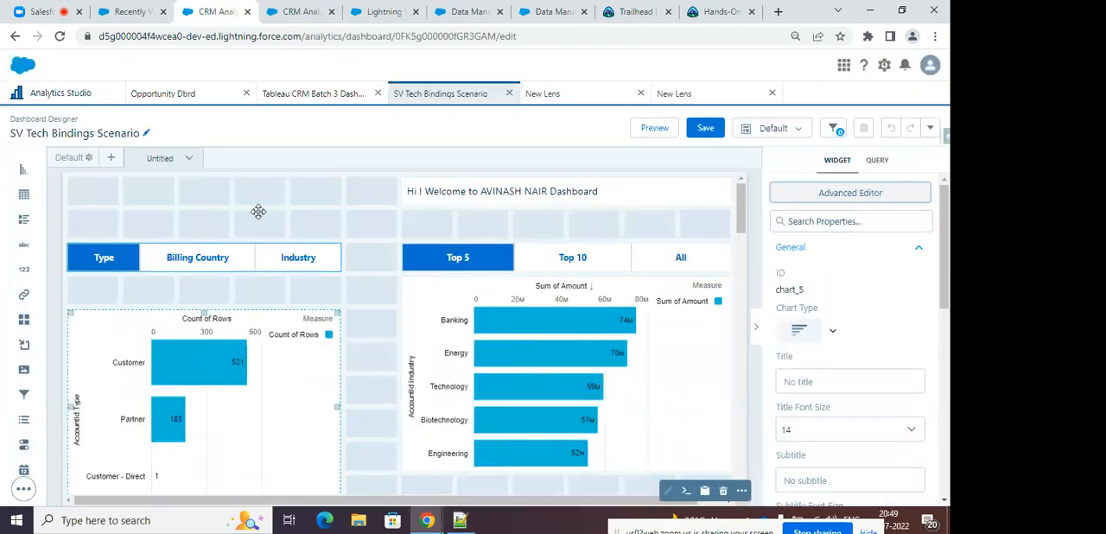
{"action": "left_click", "coordinate": [299, 11]}
{"action": "left_click", "coordinate": [91, 334]}
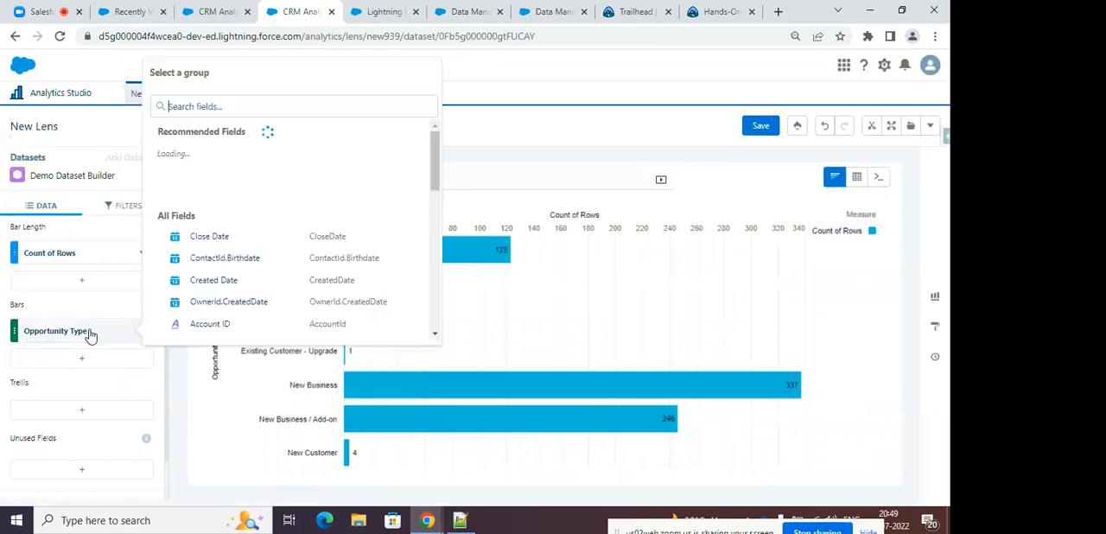
{"action": "type", "text": "Bill"}
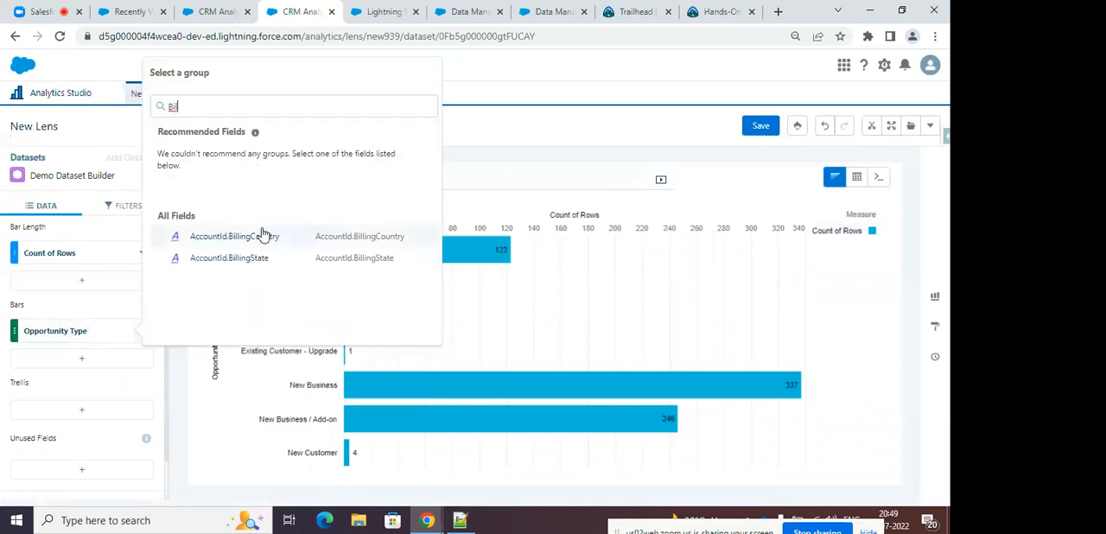
{"action": "left_click", "coordinate": [264, 235]}
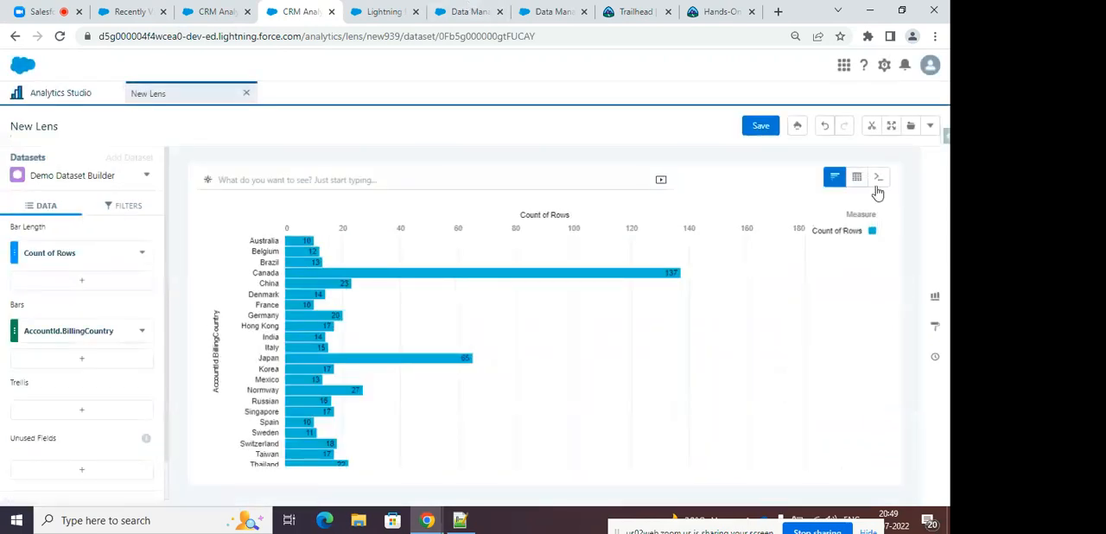
Examine the AccountId.BillingCountry grouping in the lens's SAQL query and return to the dashboard being edited.
{"action": "left_click", "coordinate": [880, 180]}
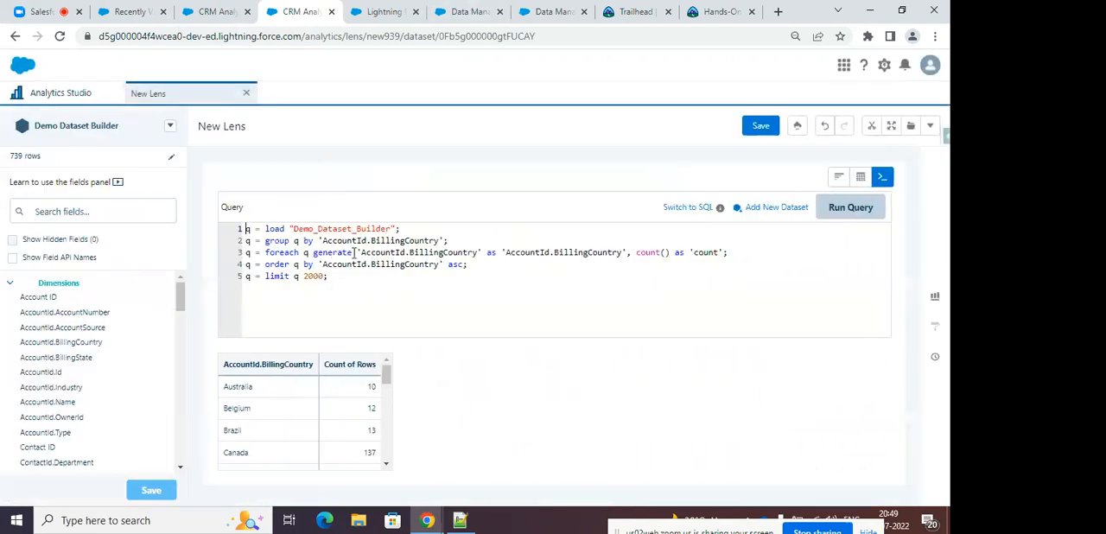
{"action": "left_click_drag", "start_coordinate": [325, 240], "coordinate": [430, 241]}
{"action": "left_click", "coordinate": [221, 11]}
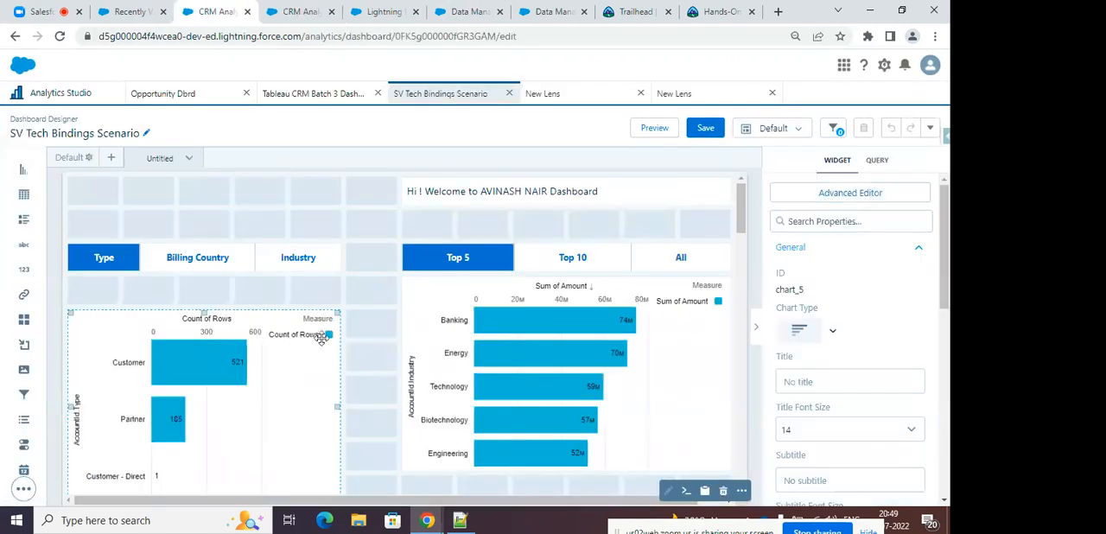
Inspect the CustomQuery1_1 Dimension2 binding in the group-by clause of the Count of Rows chart's query, and close the editor without saving.
{"action": "left_click", "coordinate": [806, 191]}
{"action": "left_click", "coordinate": [595, 131]}
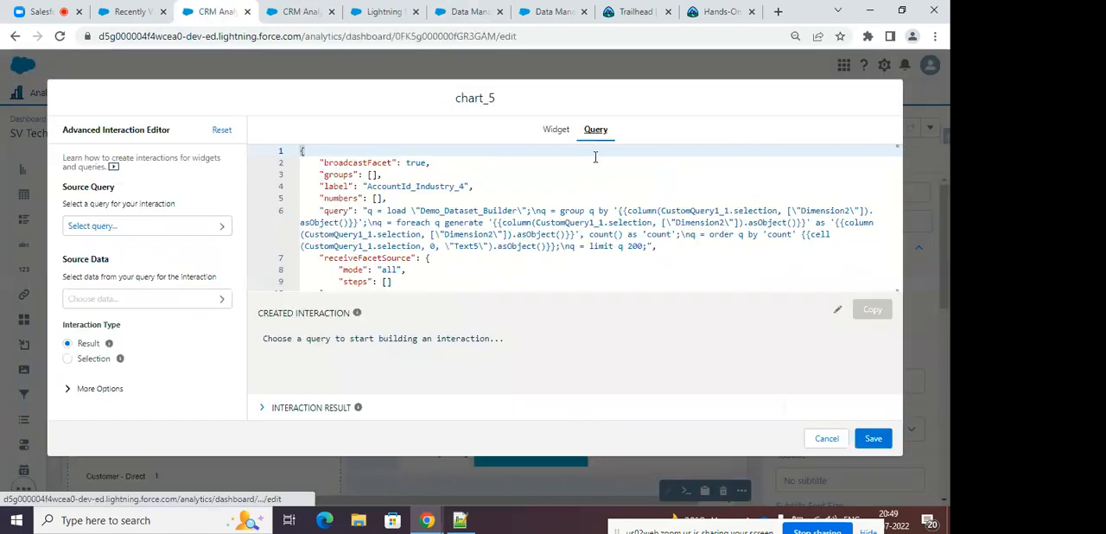
{"action": "mouse_move", "coordinate": [619, 210]}
{"action": "left_mouse_down"}
{"action": "mouse_move", "coordinate": [646, 210]}
{"action": "mouse_move", "coordinate": [636, 210]}
{"action": "left_mouse_up"}
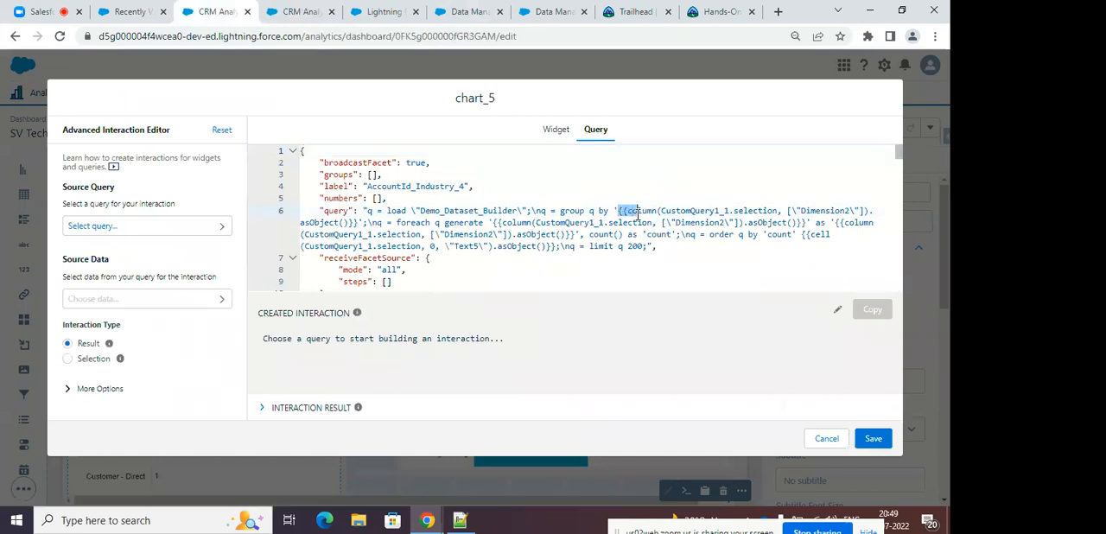
{"action": "left_click", "coordinate": [617, 211]}
{"action": "left_click_drag", "start_coordinate": [619, 211], "coordinate": [363, 225]}
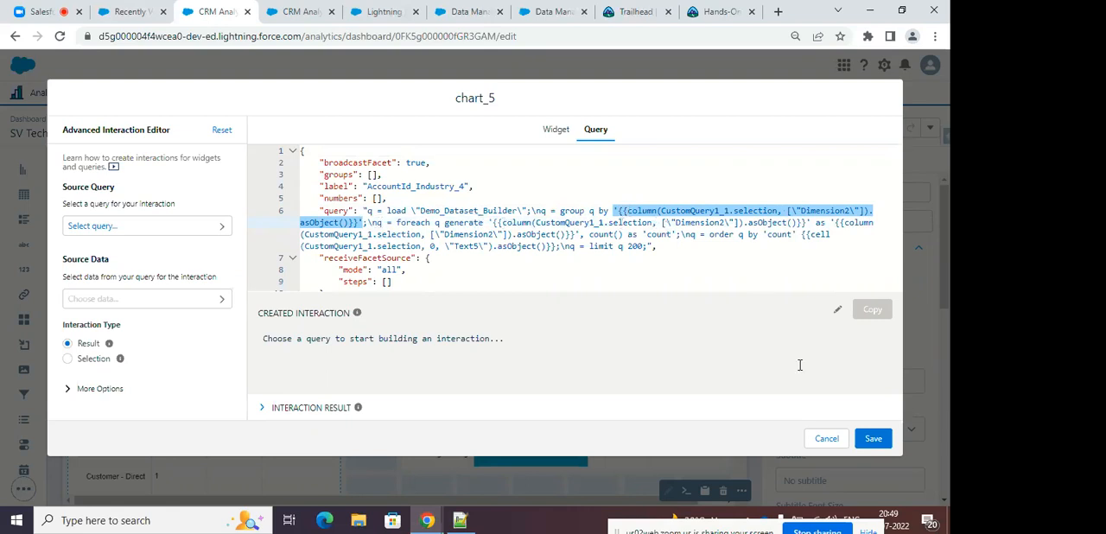
{"action": "left_click", "coordinate": [826, 438]}
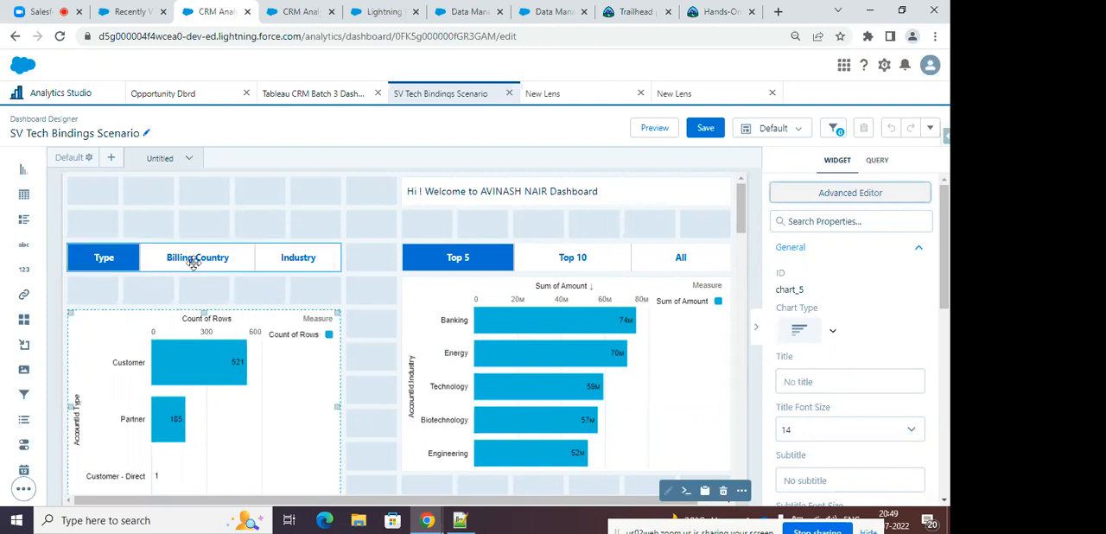
Preview the dashboard, switch the grouping toggle through Billing Country, Industry and Type, and return to editing.
{"action": "left_click", "coordinate": [649, 130]}
{"action": "left_click", "coordinate": [227, 233]}
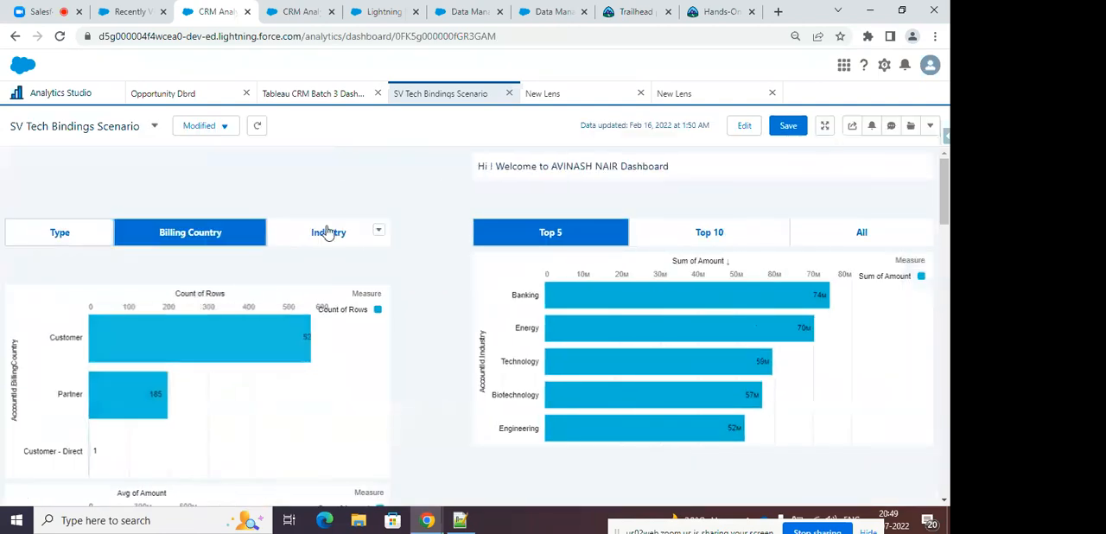
{"action": "left_click", "coordinate": [315, 233]}
{"action": "left_click", "coordinate": [102, 229]}
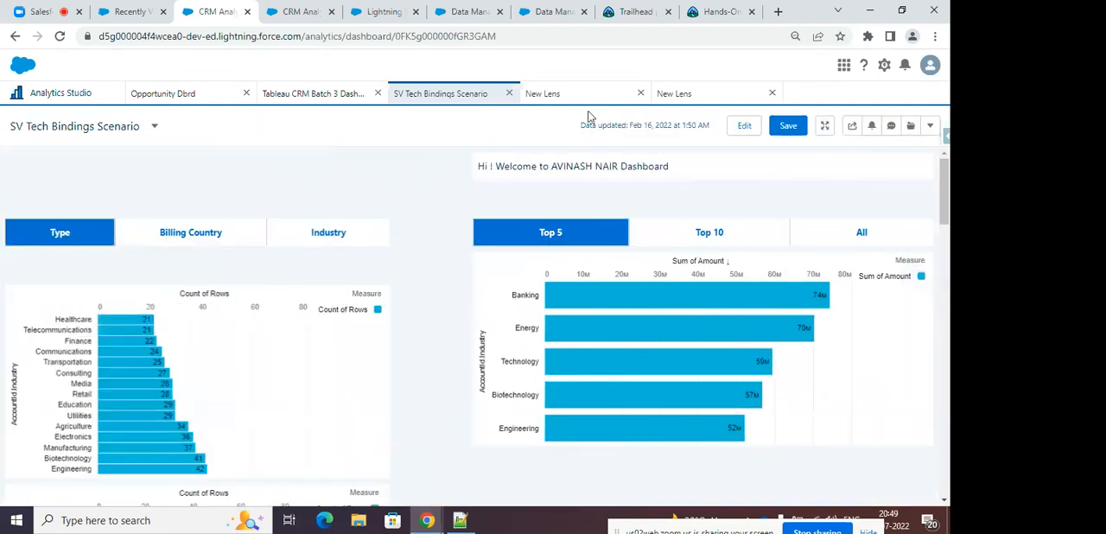
{"action": "left_click", "coordinate": [740, 126]}
Reopen the Count of Rows chart's query, highlight its dynamic group-by expression, and leave the editor without saving.
{"action": "left_click", "coordinate": [223, 349]}
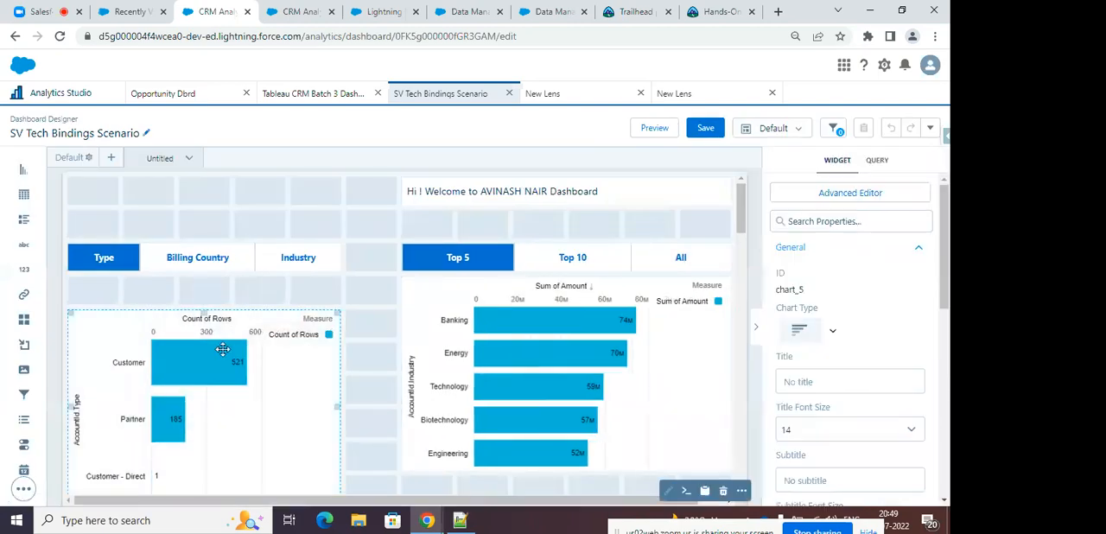
{"action": "left_click", "coordinate": [823, 199]}
{"action": "left_click", "coordinate": [595, 128]}
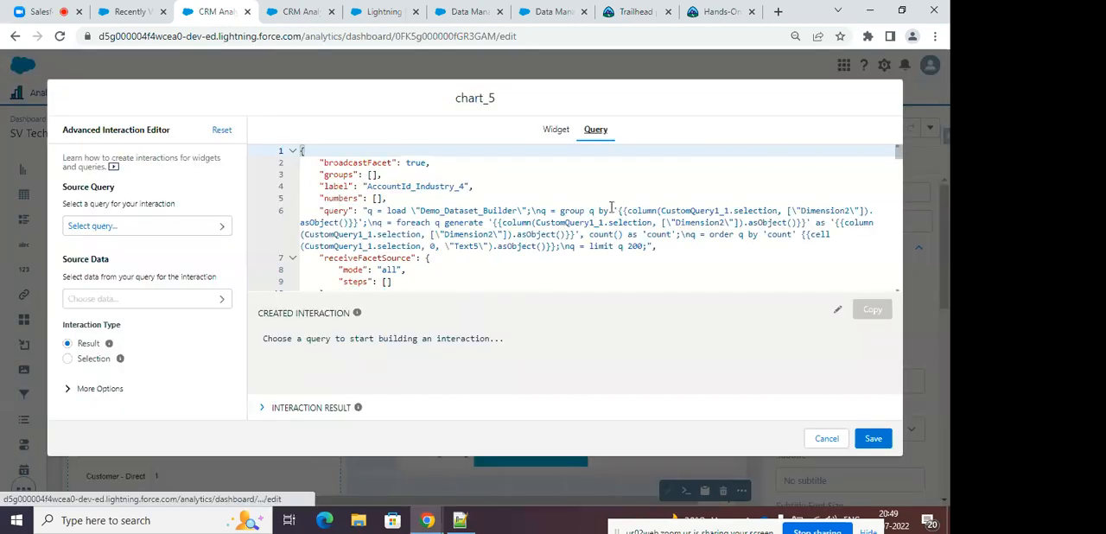
{"action": "left_click_drag", "start_coordinate": [613, 210], "coordinate": [362, 222]}
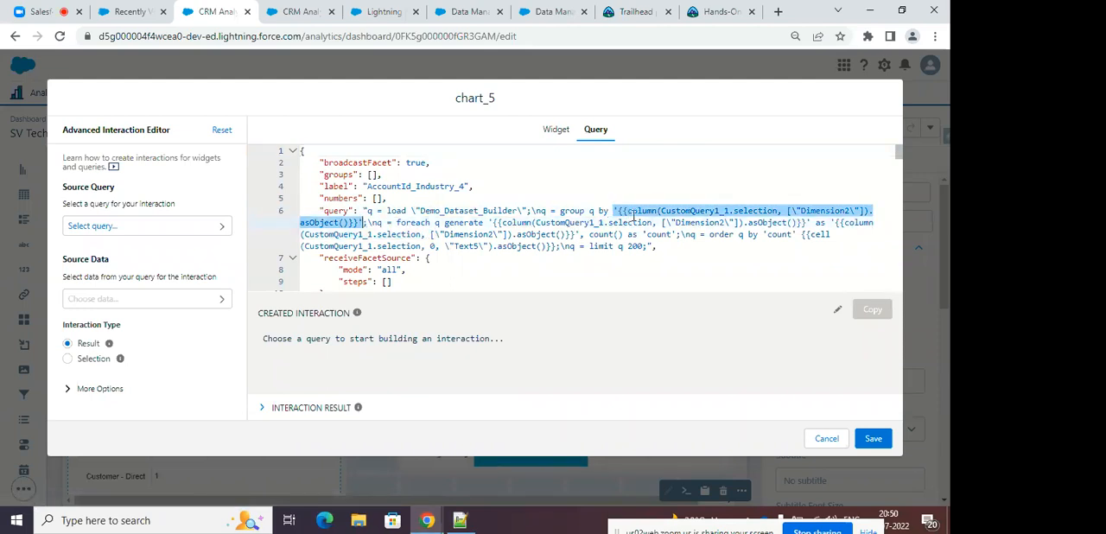
{"action": "left_click", "coordinate": [827, 438]}
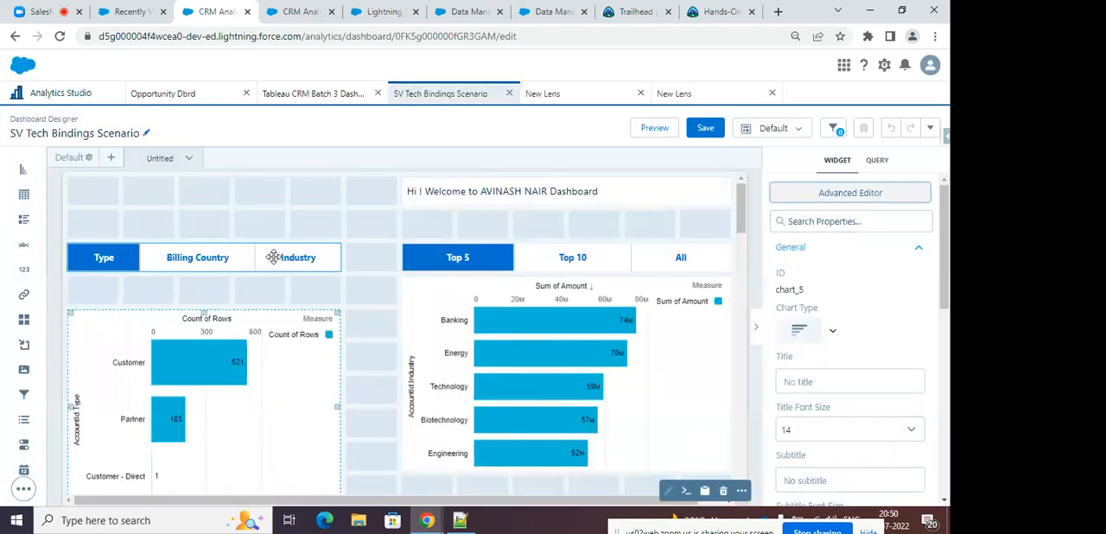
Look over the grouping toggle's properties and the dashboard's query list, and open the static TypeQuery for viewing before closing it.
{"action": "left_click", "coordinate": [273, 257]}
{"action": "scroll", "coordinate": [885, 299], "scroll_direction": "down", "scroll_amount": 5}
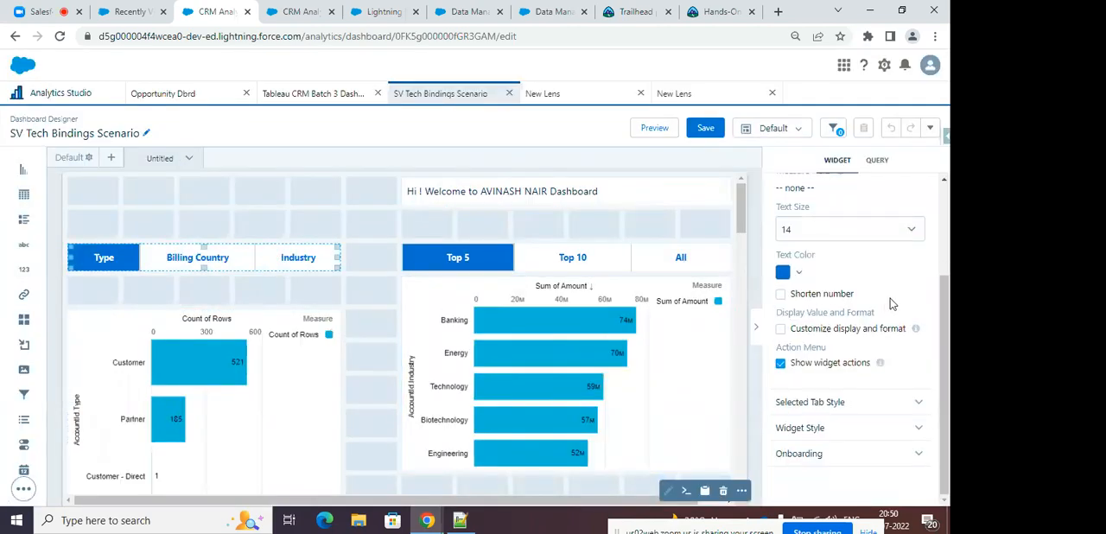
{"action": "scroll", "coordinate": [891, 303], "scroll_direction": "up", "scroll_amount": 3}
{"action": "left_click", "coordinate": [756, 231]}
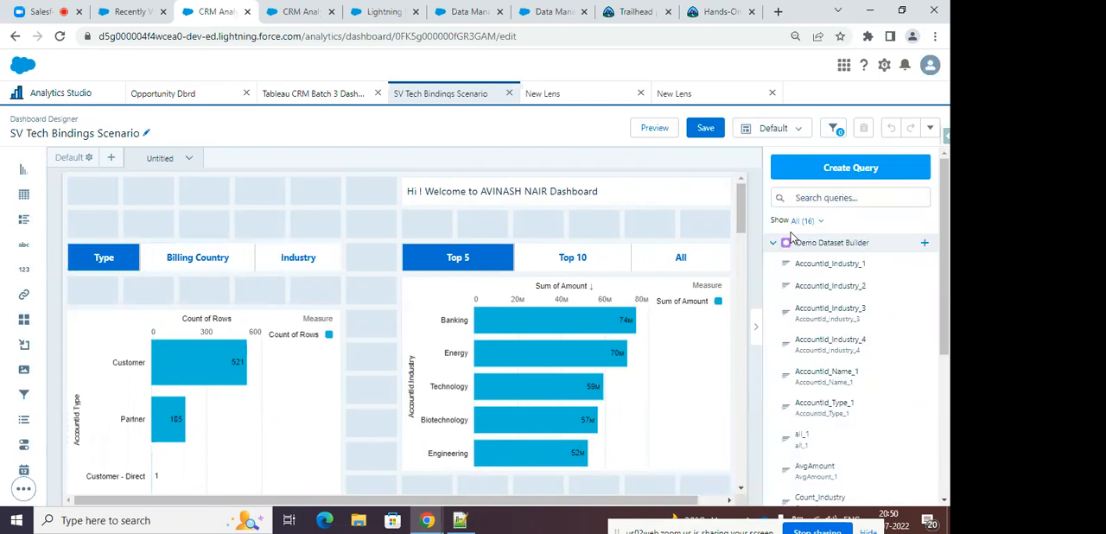
{"action": "scroll", "coordinate": [881, 261], "scroll_direction": "down", "scroll_amount": 3}
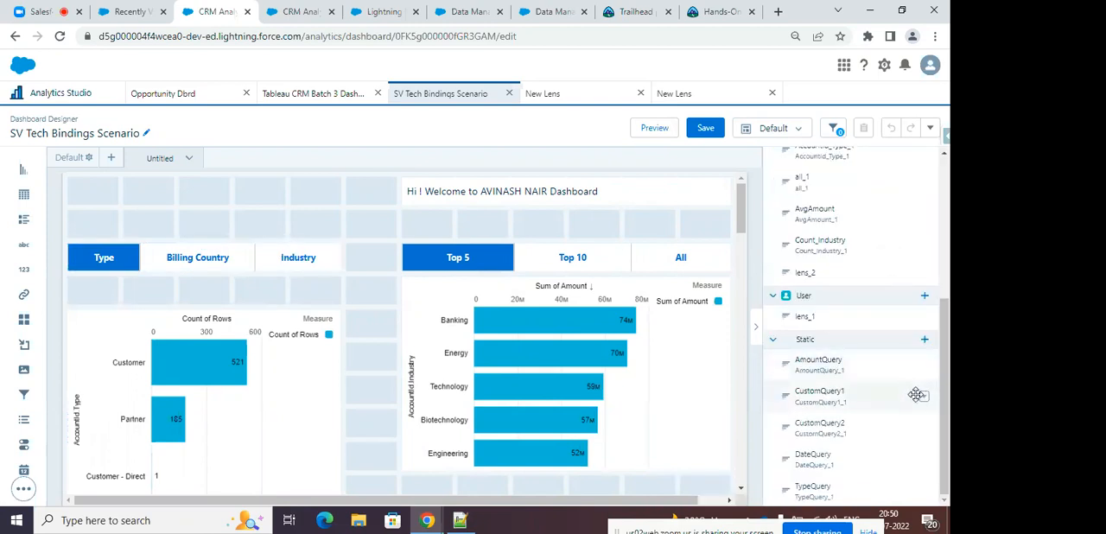
{"action": "left_click", "coordinate": [925, 493]}
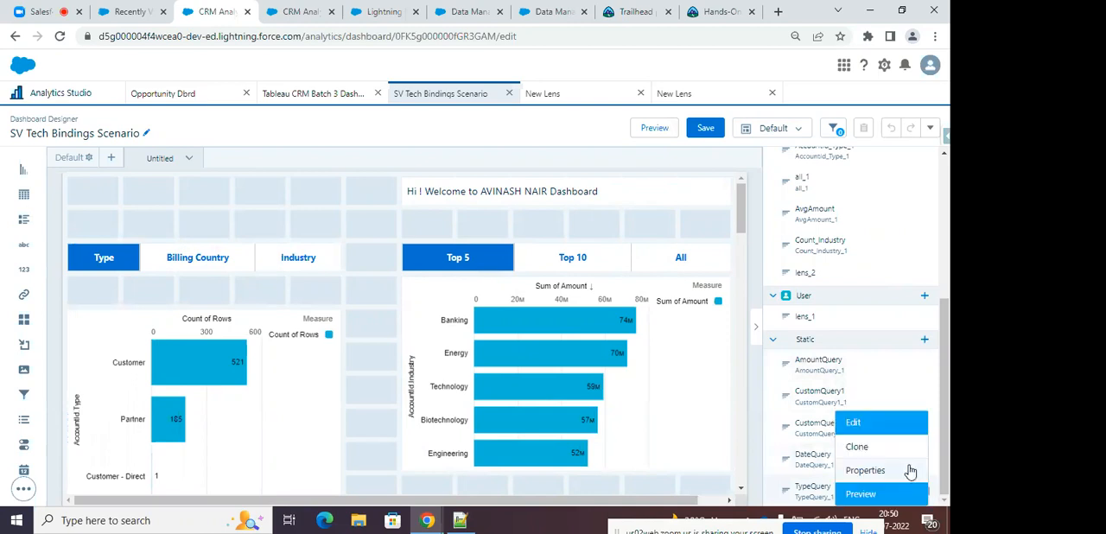
{"action": "left_click", "coordinate": [882, 420]}
{"action": "left_click", "coordinate": [517, 323]}
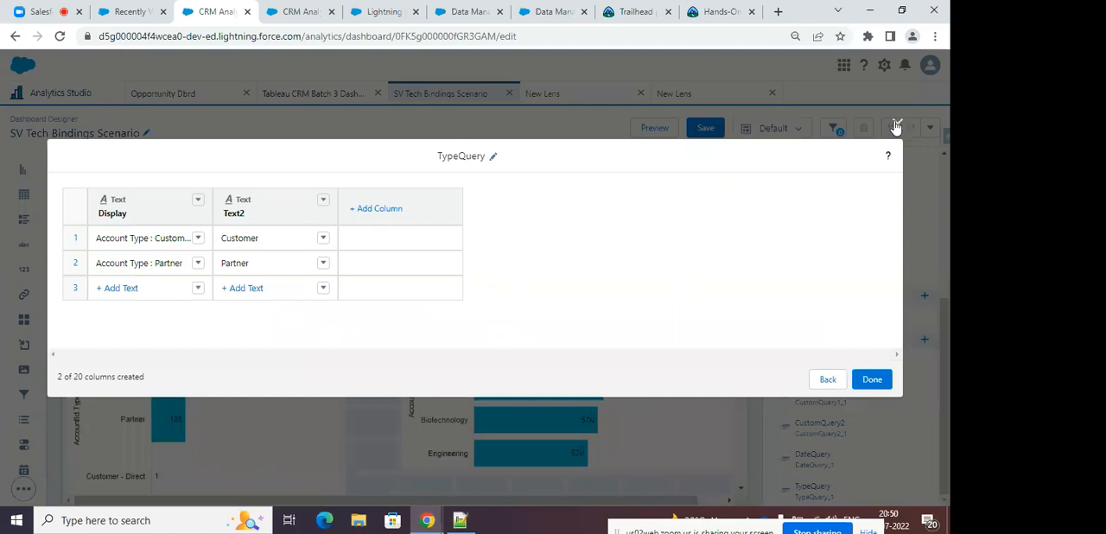
{"action": "left_click", "coordinate": [897, 125]}
Identify the static query behind the grouping toggle and preview CustomQuery1's rows, including its Dimension and v2 columns.
{"action": "left_click", "coordinate": [205, 257]}
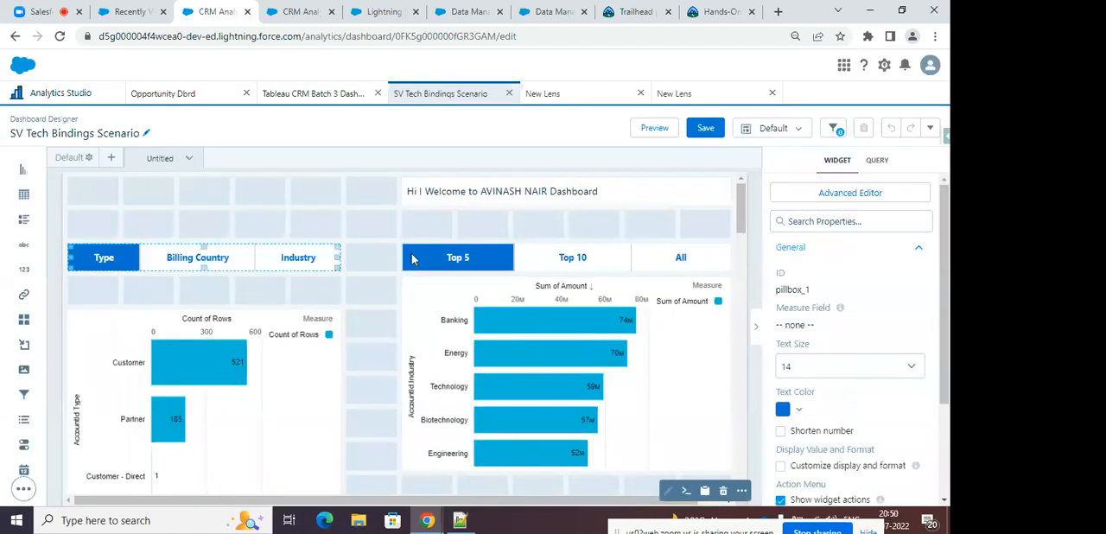
{"action": "left_click", "coordinate": [878, 162]}
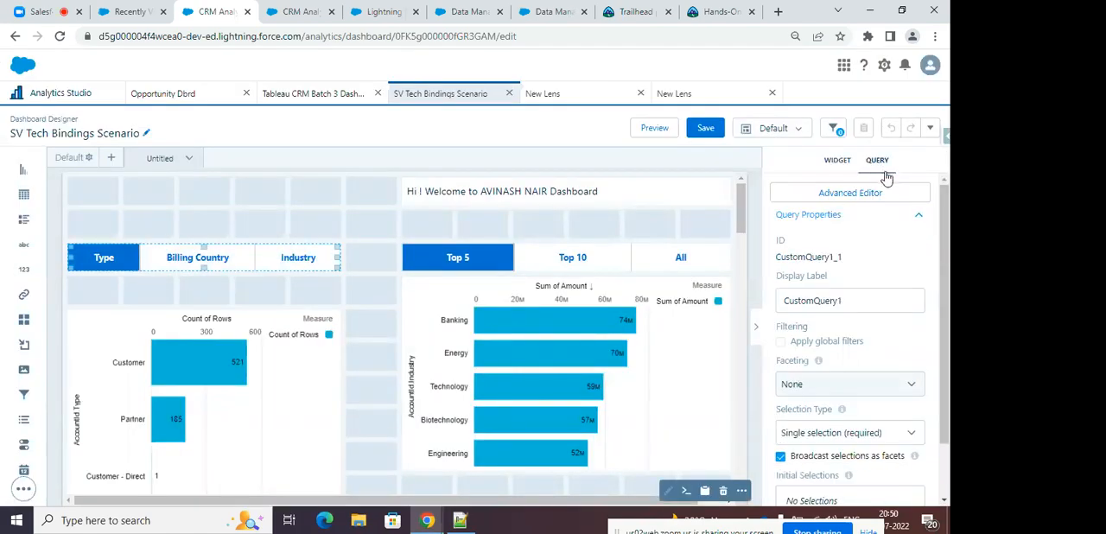
{"action": "left_click", "coordinate": [754, 232]}
{"action": "scroll", "coordinate": [886, 275], "scroll_direction": "down", "scroll_amount": 5}
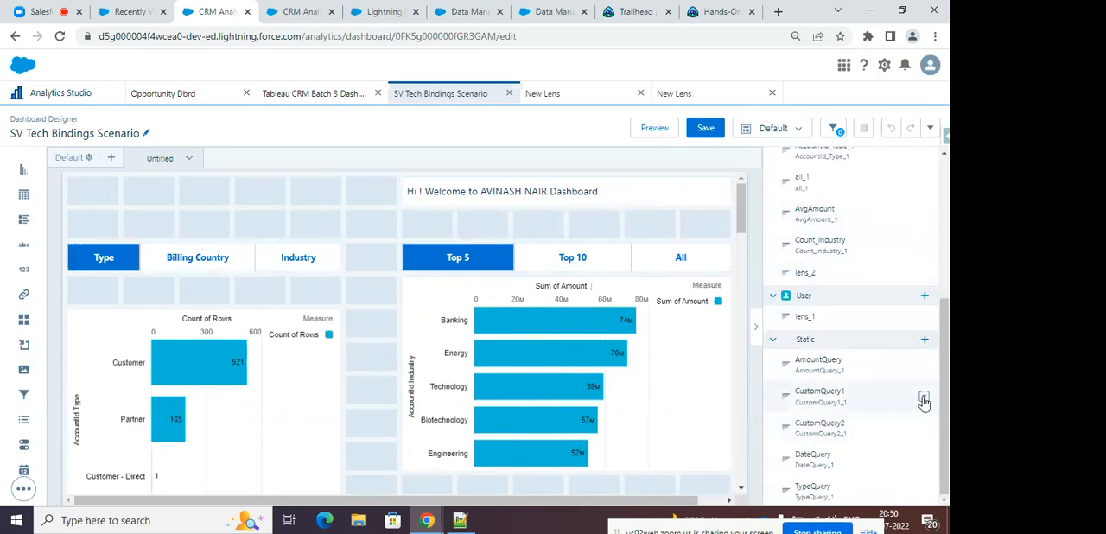
{"action": "left_click", "coordinate": [924, 396]}
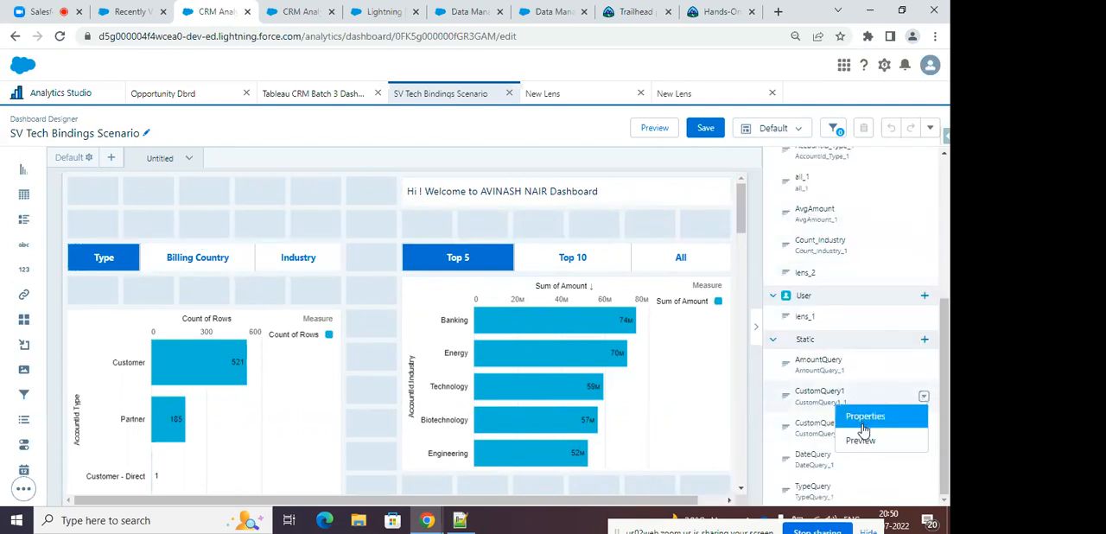
{"action": "left_click", "coordinate": [861, 438]}
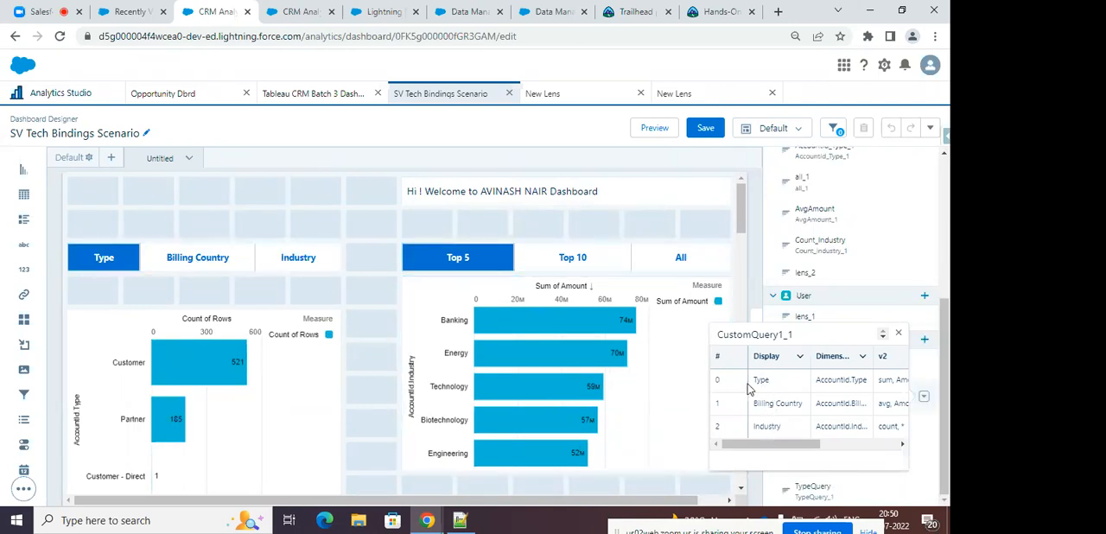
{"action": "left_click_drag", "start_coordinate": [766, 444], "coordinate": [777, 445]}
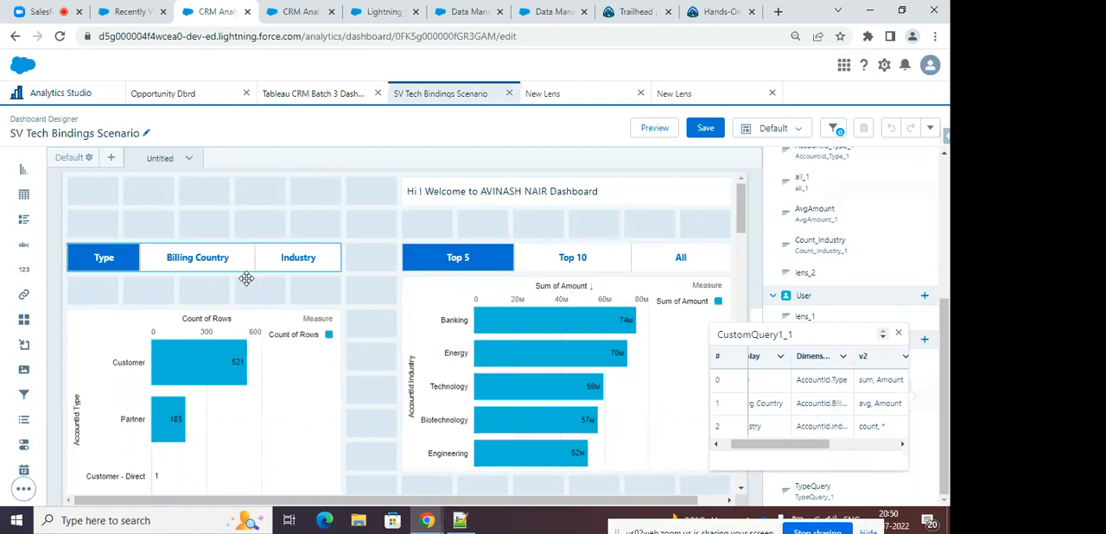
Relate the CustomQuery1 values to the column-selection binding in the Count of Rows chart's query, and exit without saving.
{"action": "left_click", "coordinate": [246, 340]}
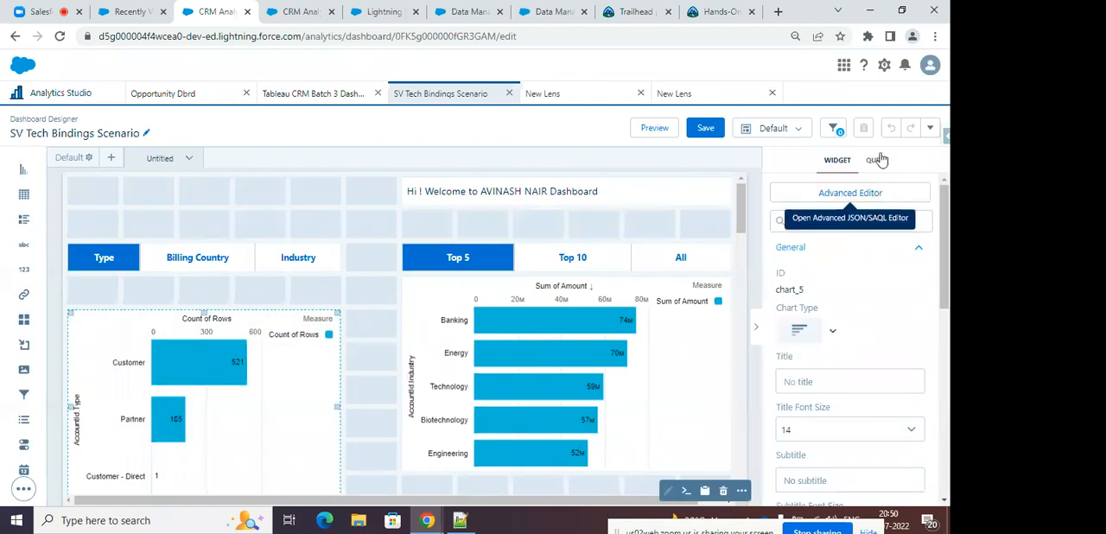
{"action": "left_click", "coordinate": [867, 197]}
{"action": "left_click", "coordinate": [596, 129]}
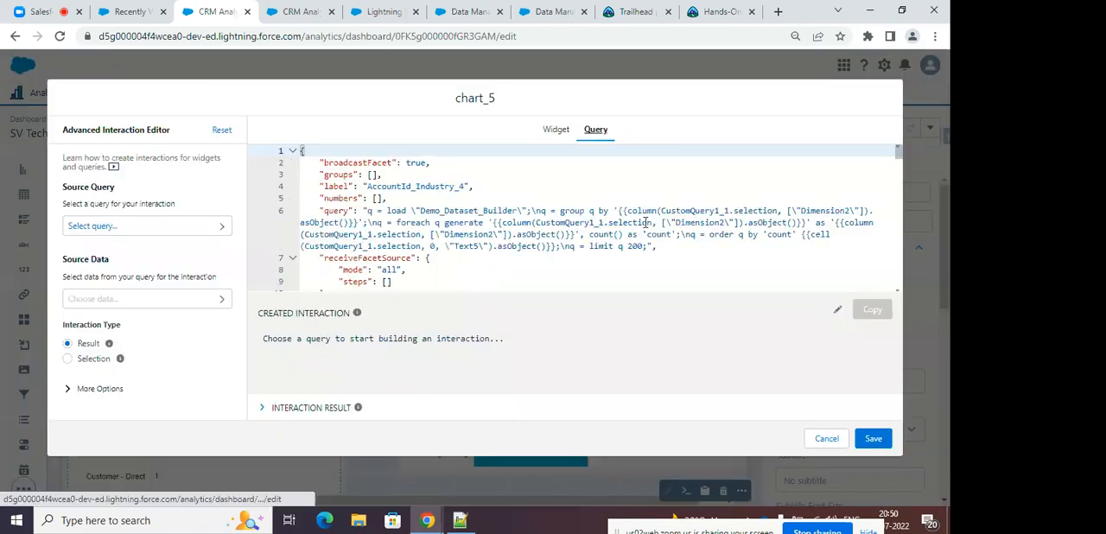
{"action": "left_click", "coordinate": [615, 210]}
{"action": "left_click_drag", "start_coordinate": [615, 210], "coordinate": [362, 223]}
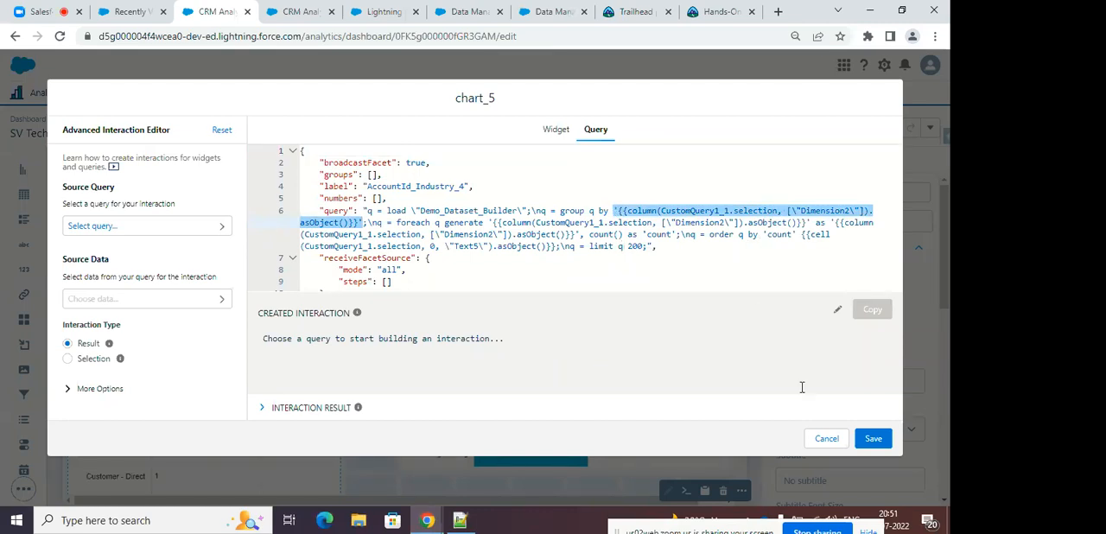
{"action": "left_click", "coordinate": [825, 438]}
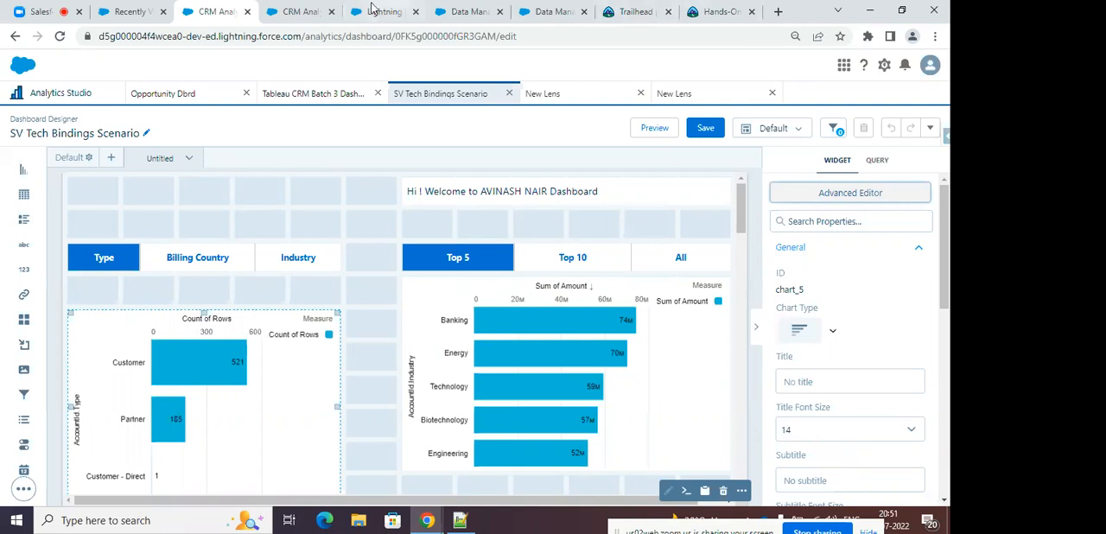
Review the open lens, Jobs Monitor and Data Manager recipes pages, and return to the Analytics Studio page with the dashboard.
{"action": "left_click", "coordinate": [130, 12]}
{"action": "left_click", "coordinate": [298, 12]}
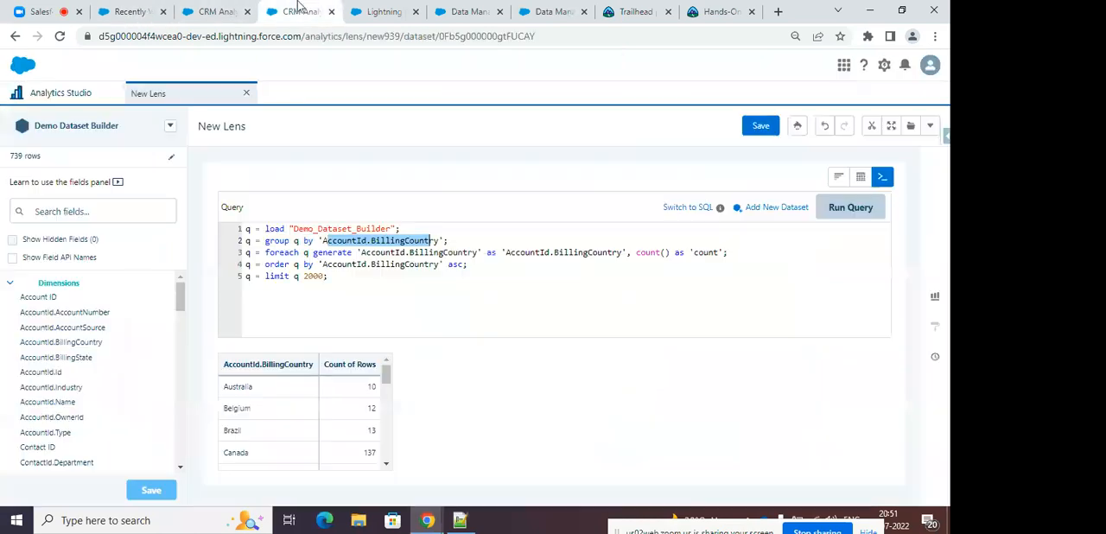
{"action": "left_click", "coordinate": [373, 15]}
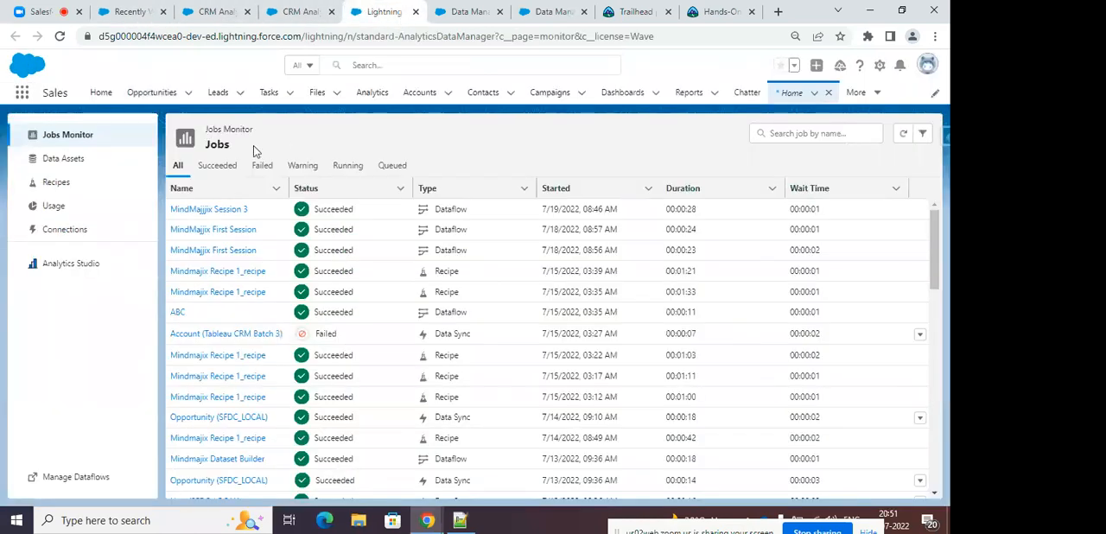
{"action": "left_click", "coordinate": [458, 14]}
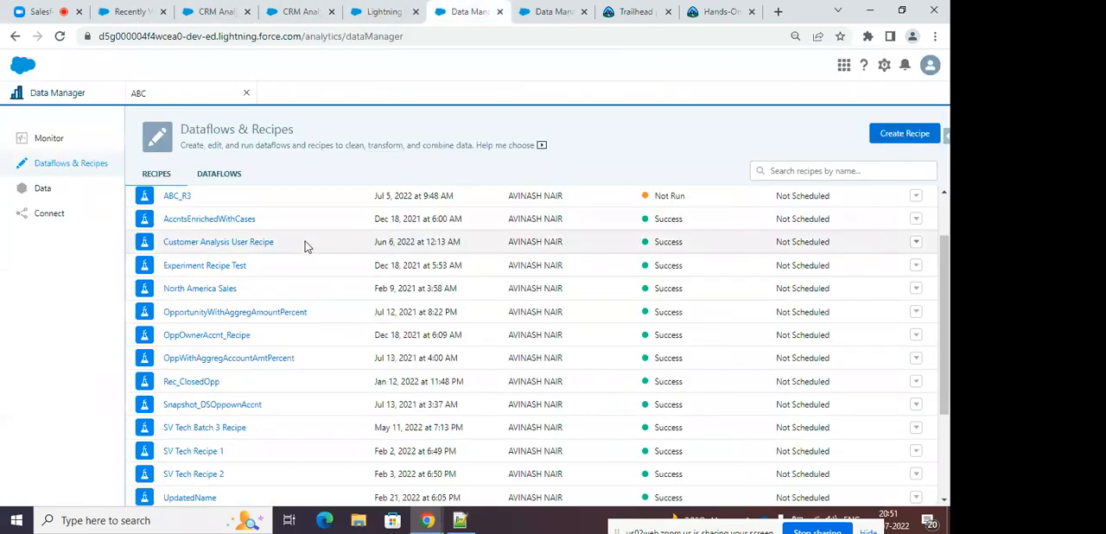
{"action": "scroll", "coordinate": [317, 206], "scroll_direction": "up", "scroll_amount": 2}
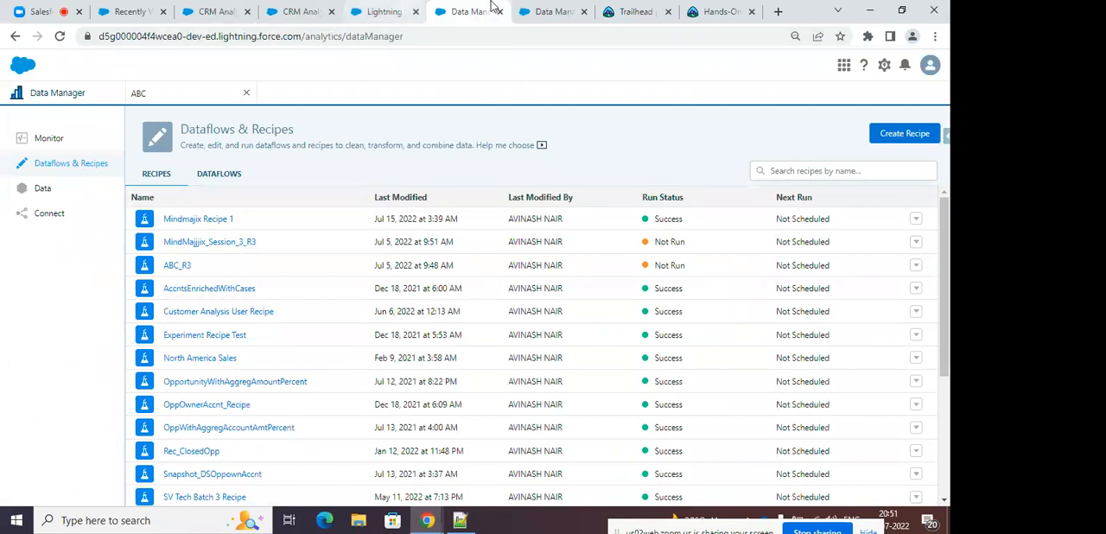
{"action": "left_click", "coordinate": [531, 12]}
{"action": "left_click", "coordinate": [298, 11]}
{"action": "left_click", "coordinate": [216, 11]}
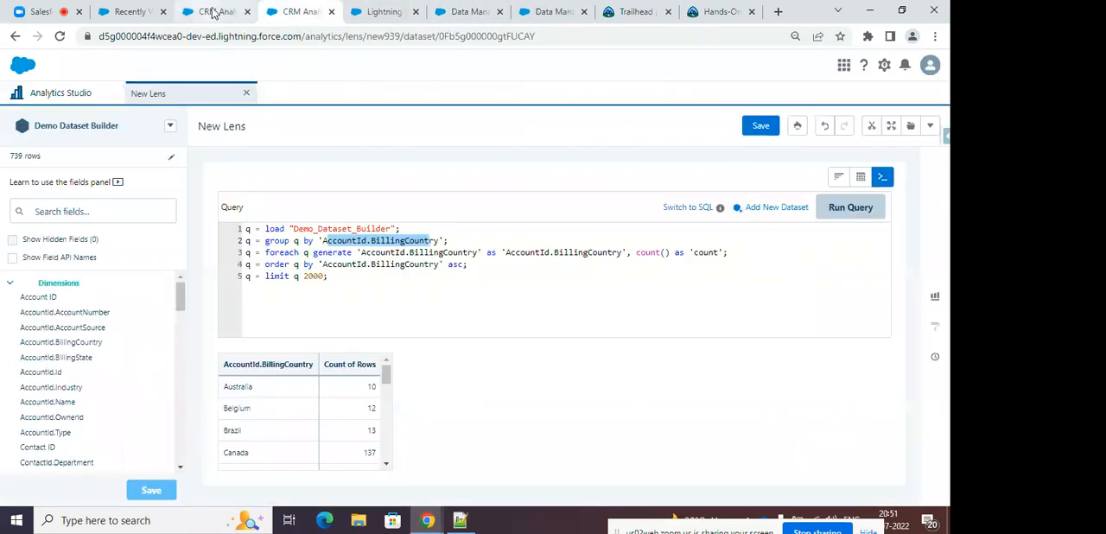
Open the stories Demo Class Titanic Occurences and Batch 3 Titanic Demo from the Demo keyword results in Analytics Studio.
{"action": "left_click", "coordinate": [51, 93]}
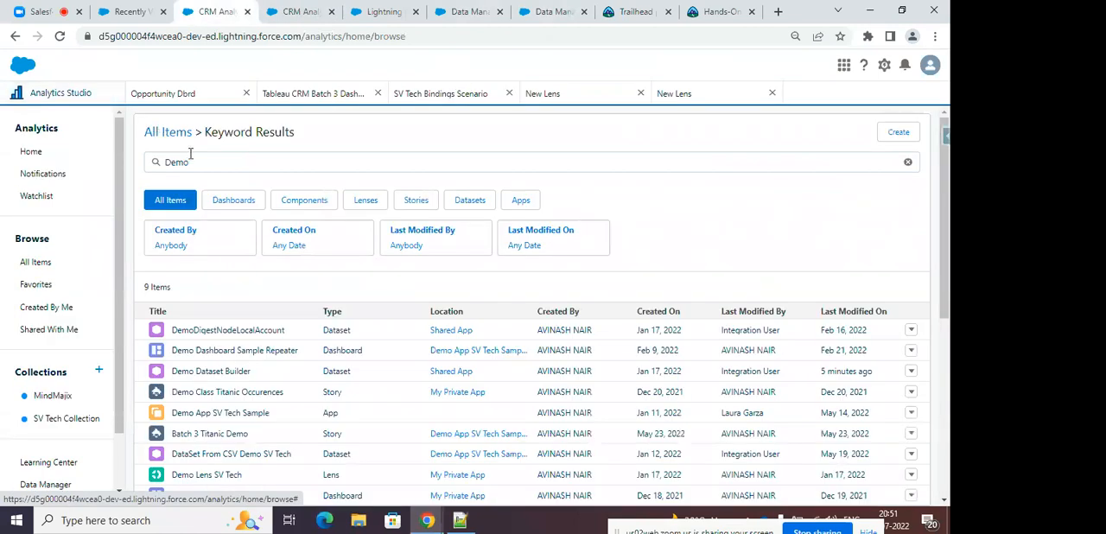
{"action": "left_click", "coordinate": [226, 393]}
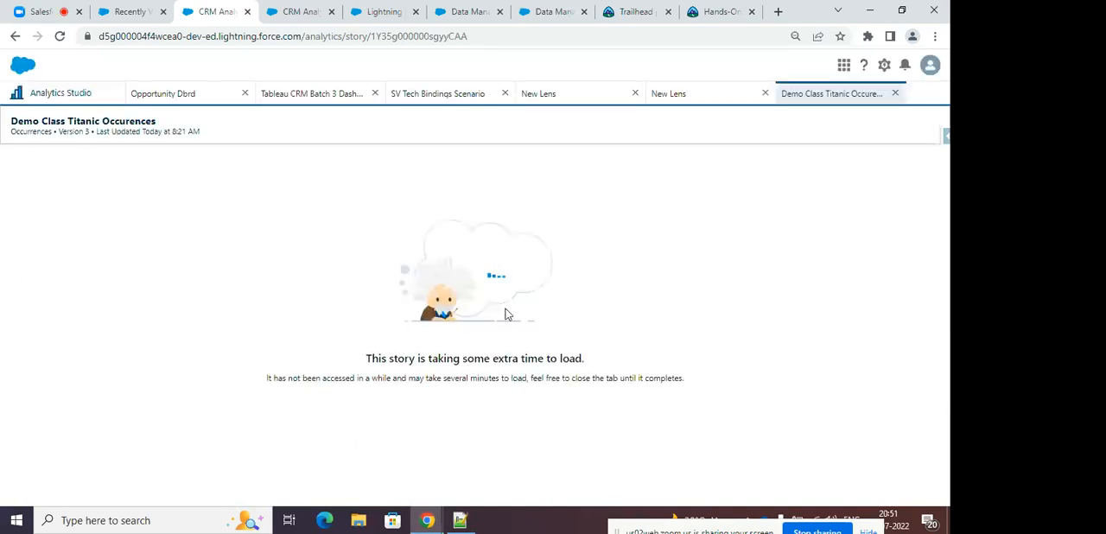
{"action": "left_click", "coordinate": [57, 92]}
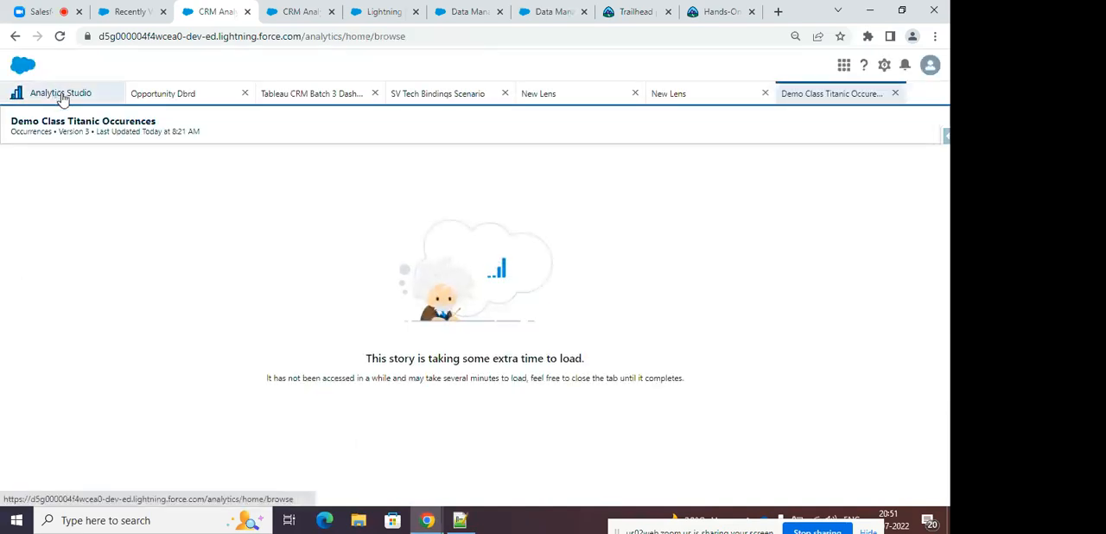
{"action": "scroll", "coordinate": [277, 266], "scroll_direction": "down", "scroll_amount": 3}
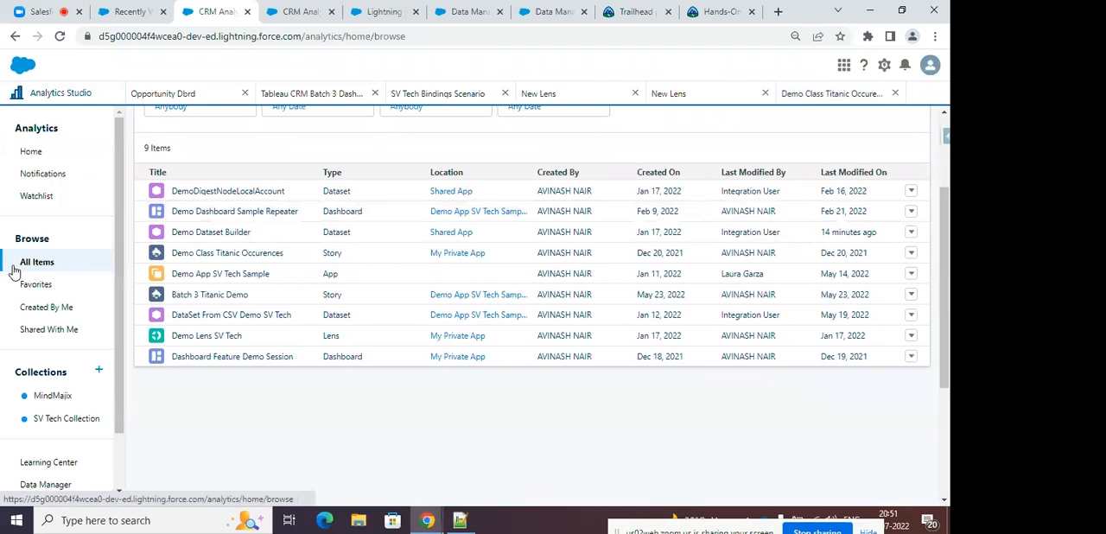
{"action": "left_click", "coordinate": [222, 293]}
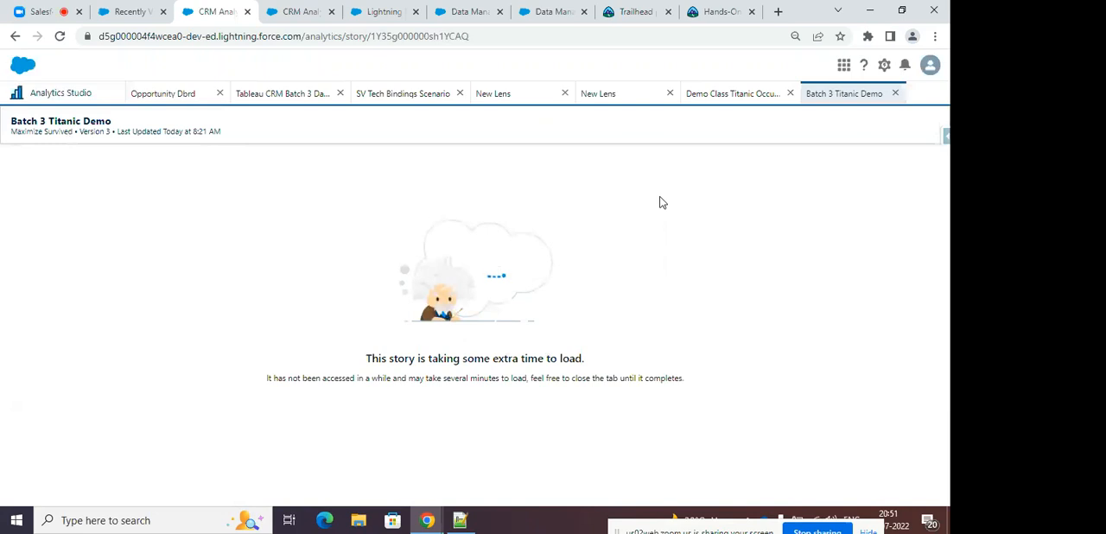
Examine the Demo Class Titanic Occurences story, including its most and least frequent combinations and the Survived and Fare insight charts.
{"action": "left_click", "coordinate": [713, 93]}
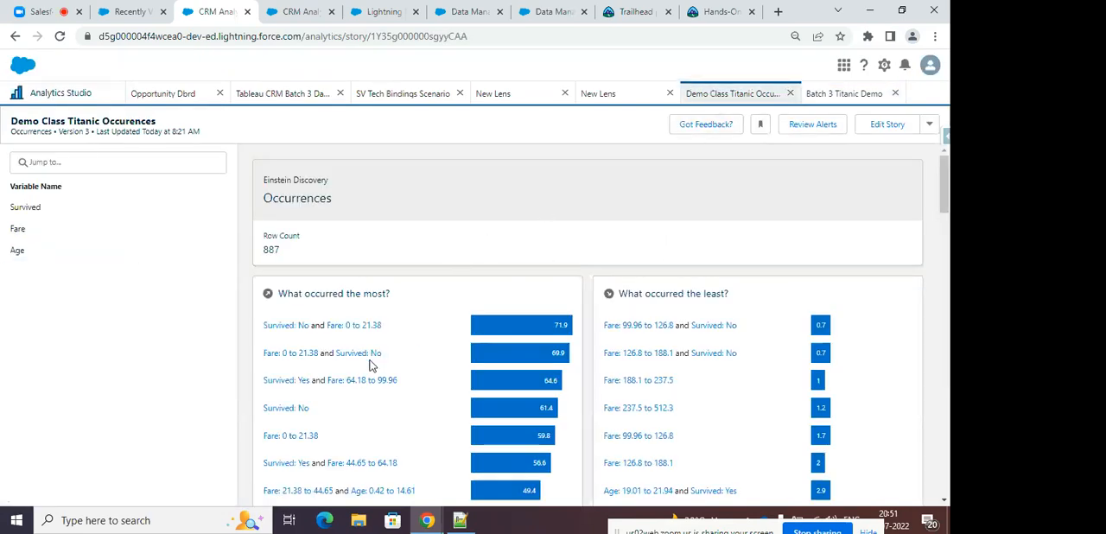
{"action": "scroll", "coordinate": [638, 367], "scroll_direction": "down", "scroll_amount": 3}
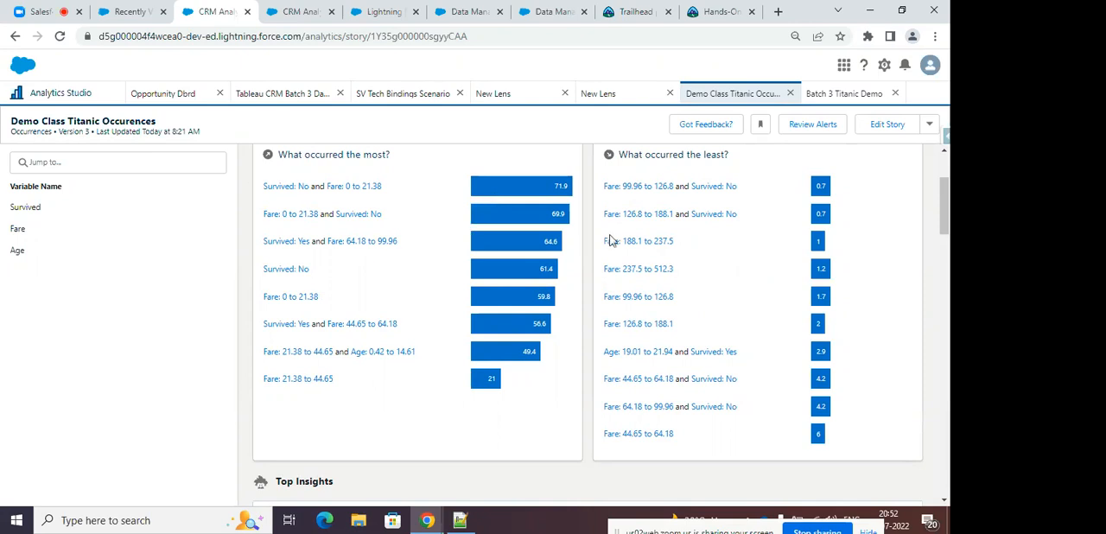
{"action": "scroll", "coordinate": [759, 252], "scroll_direction": "down", "scroll_amount": 1}
{"action": "scroll", "coordinate": [760, 256], "scroll_direction": "down", "scroll_amount": 5}
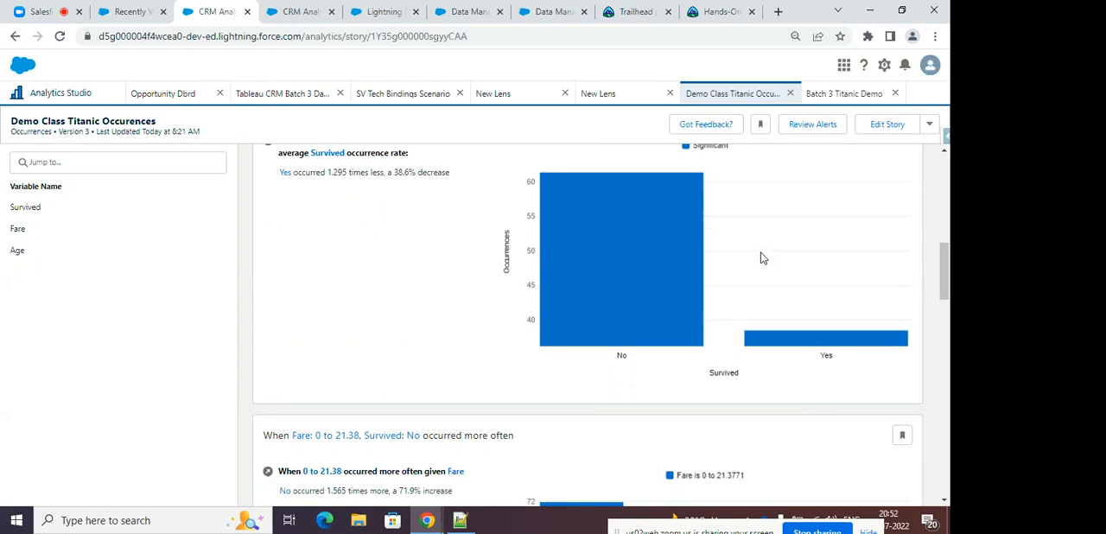
{"action": "scroll", "coordinate": [760, 257], "scroll_direction": "down", "scroll_amount": 3}
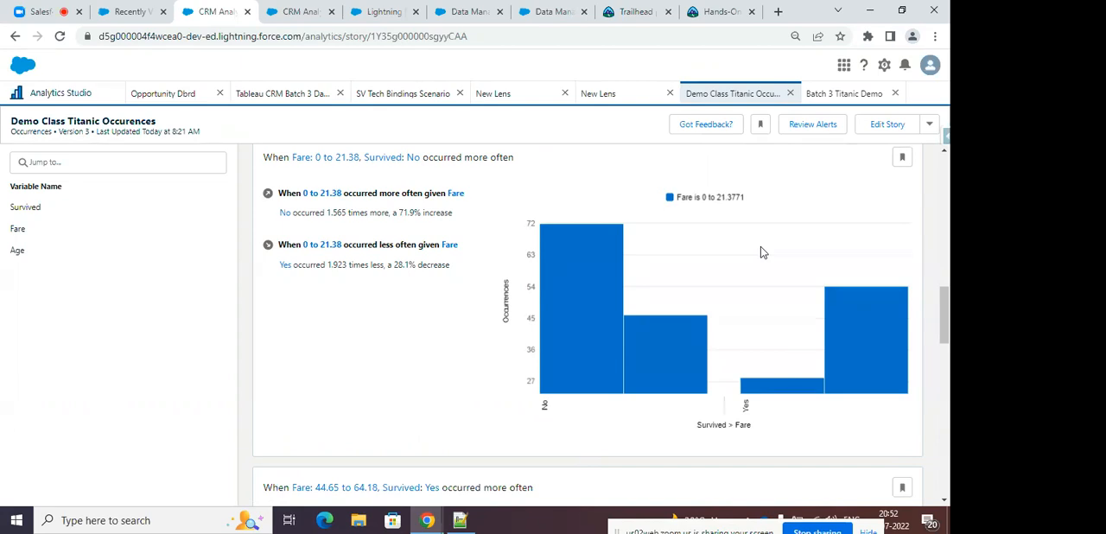
Switch to the Zoom meeting, display the participants list, and briefly mute and unmute the microphone.
{"action": "left_click", "coordinate": [300, 12]}
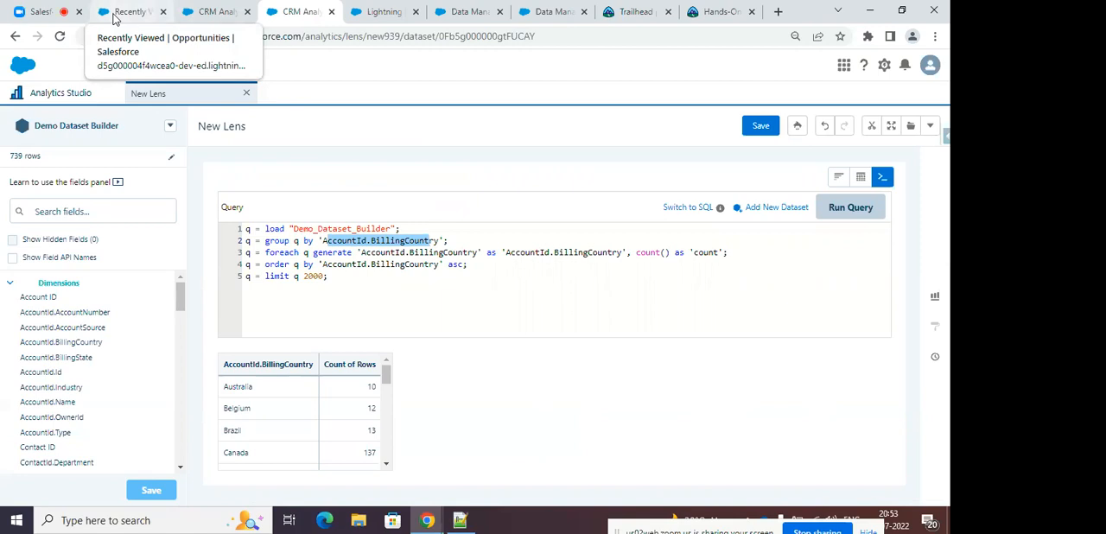
{"action": "left_click", "coordinate": [38, 12]}
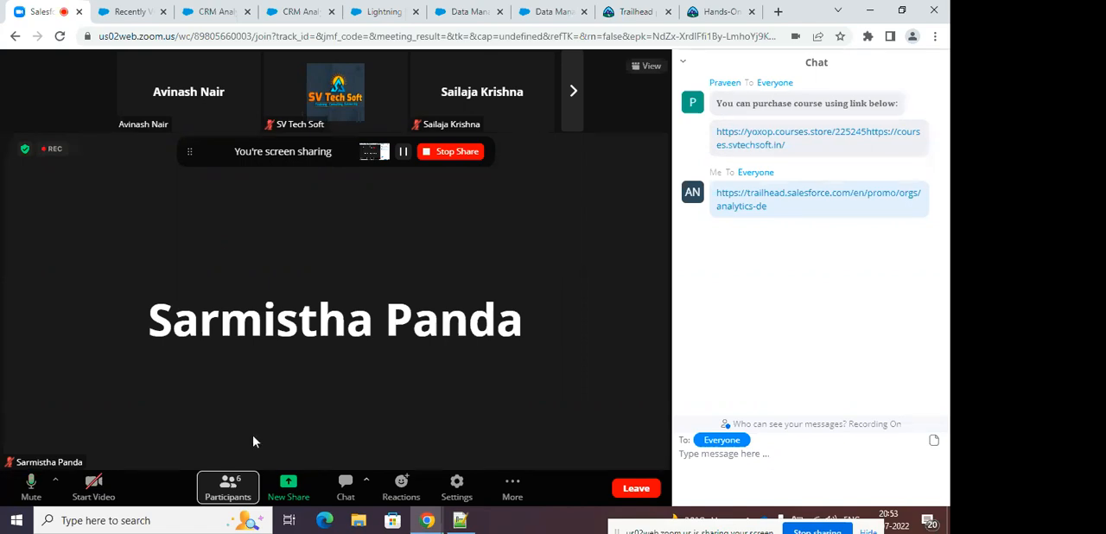
{"action": "left_click", "coordinate": [231, 485]}
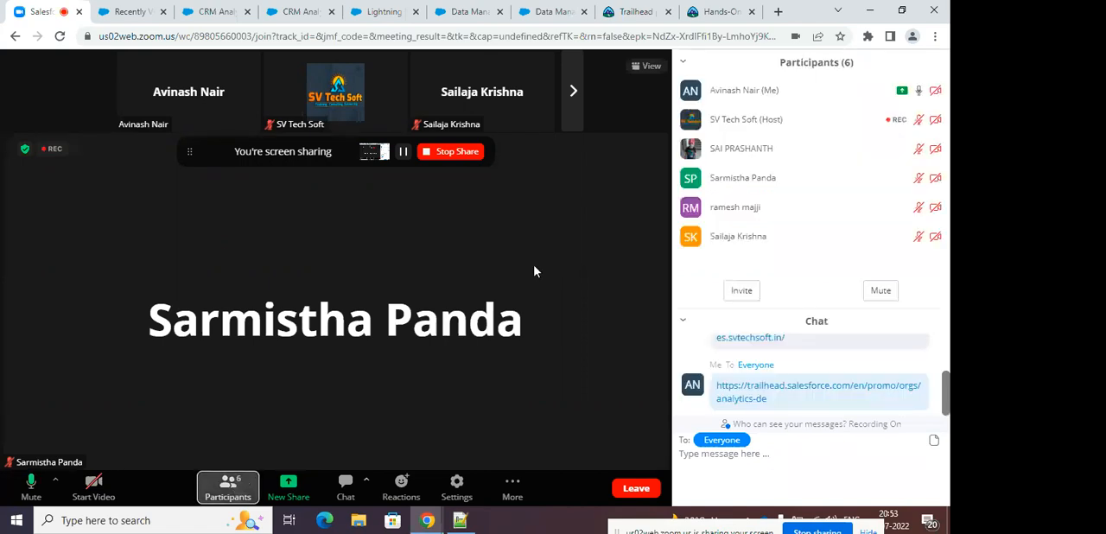
{"action": "left_click", "coordinate": [30, 489]}
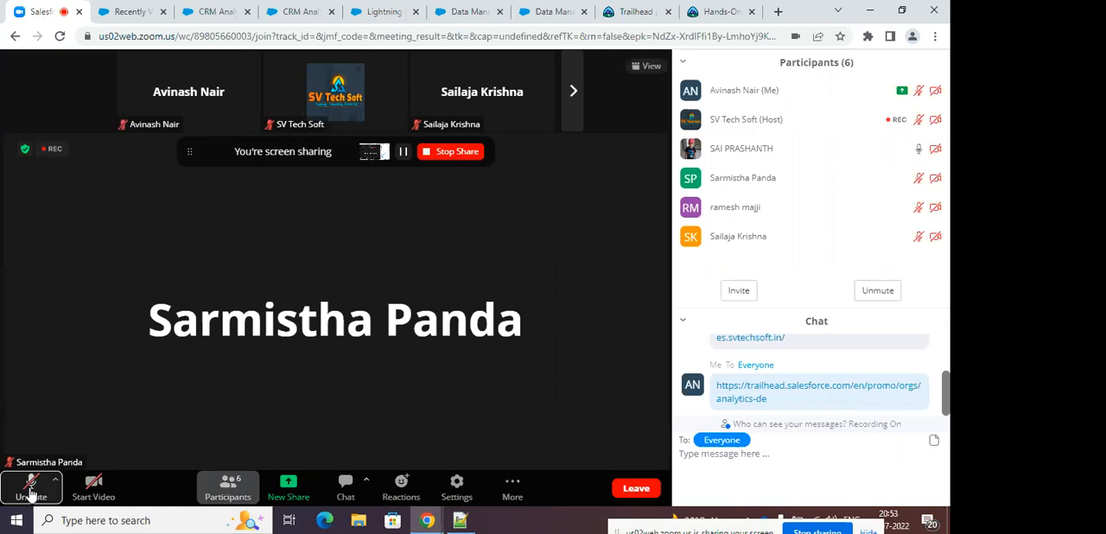
{"action": "left_click", "coordinate": [31, 493]}
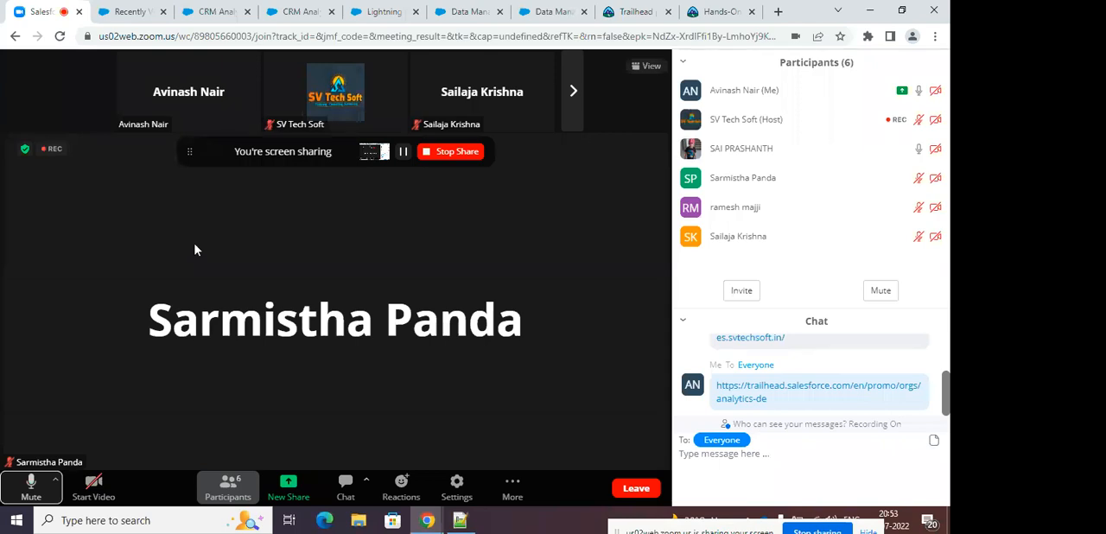
Duplicate the Recently Viewed opportunities page in the browser and open Analytics Studio in the copy by replacing the URL path with analytics.
{"action": "left_click", "coordinate": [138, 12]}
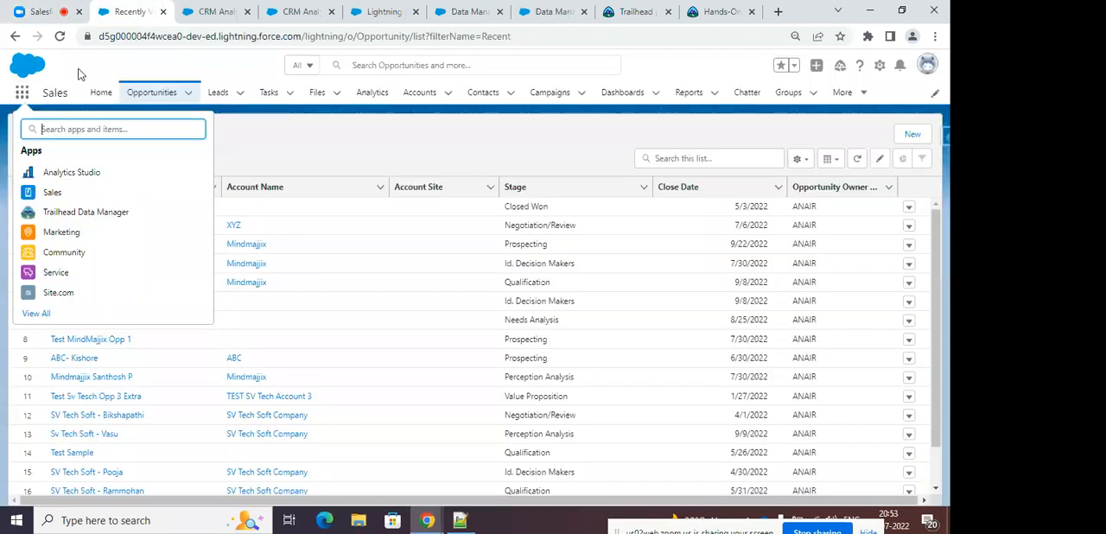
{"action": "right_click", "coordinate": [132, 12]}
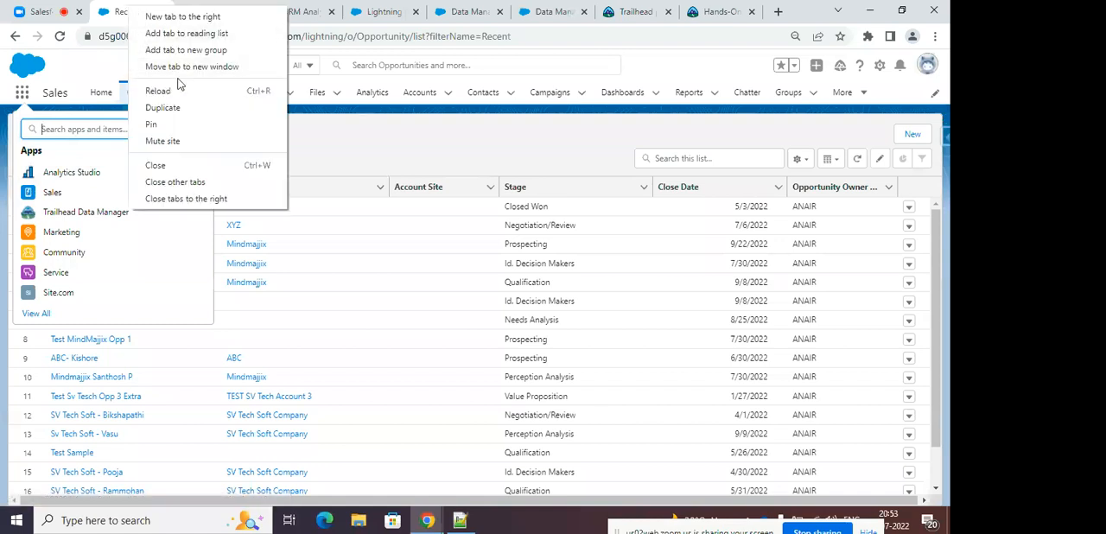
{"action": "left_click", "coordinate": [164, 107]}
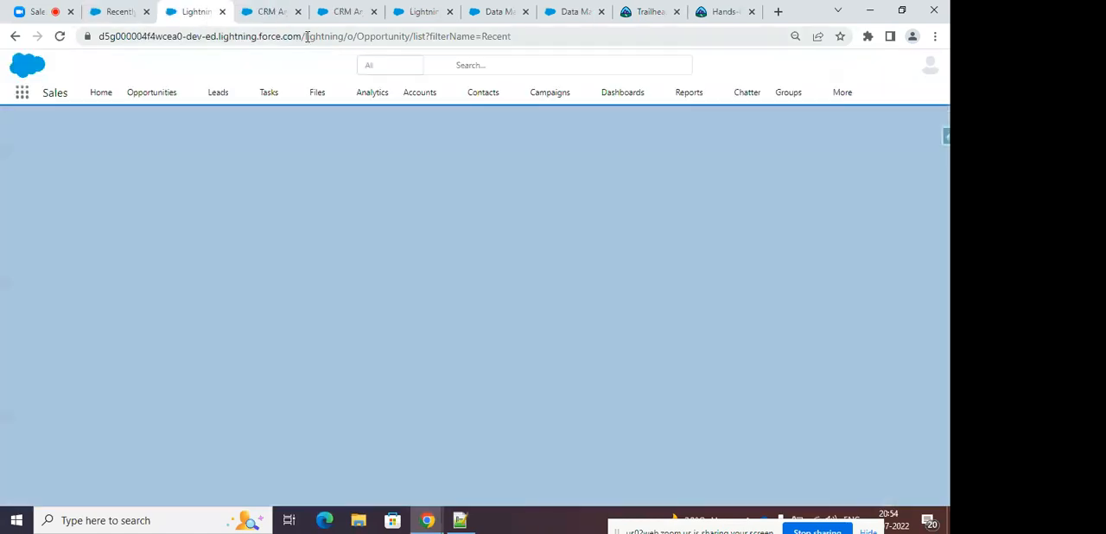
{"action": "double_click", "coordinate": [316, 36]}
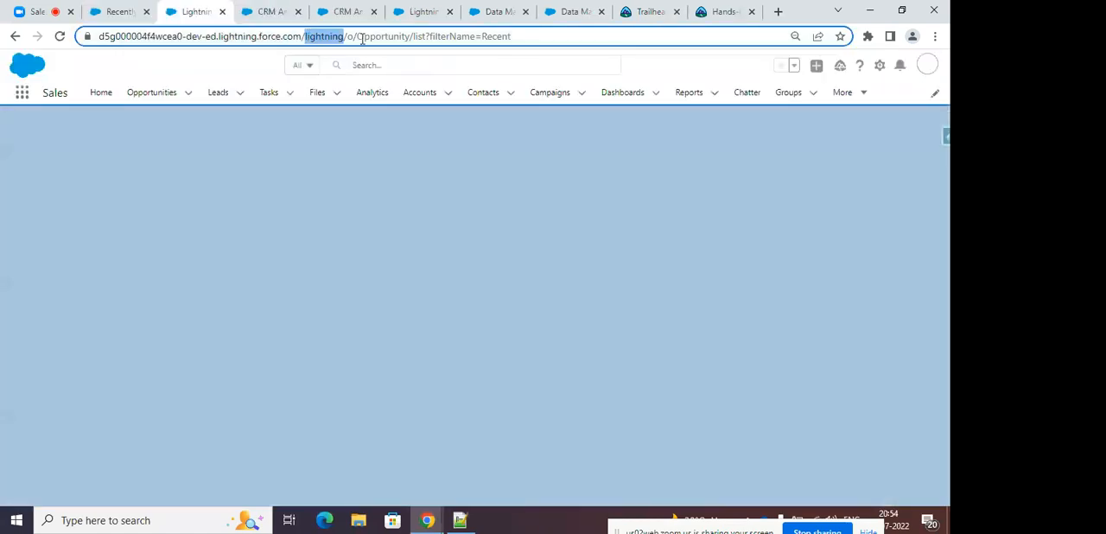
{"action": "left_click_drag", "start_coordinate": [315, 37], "coordinate": [533, 39]}
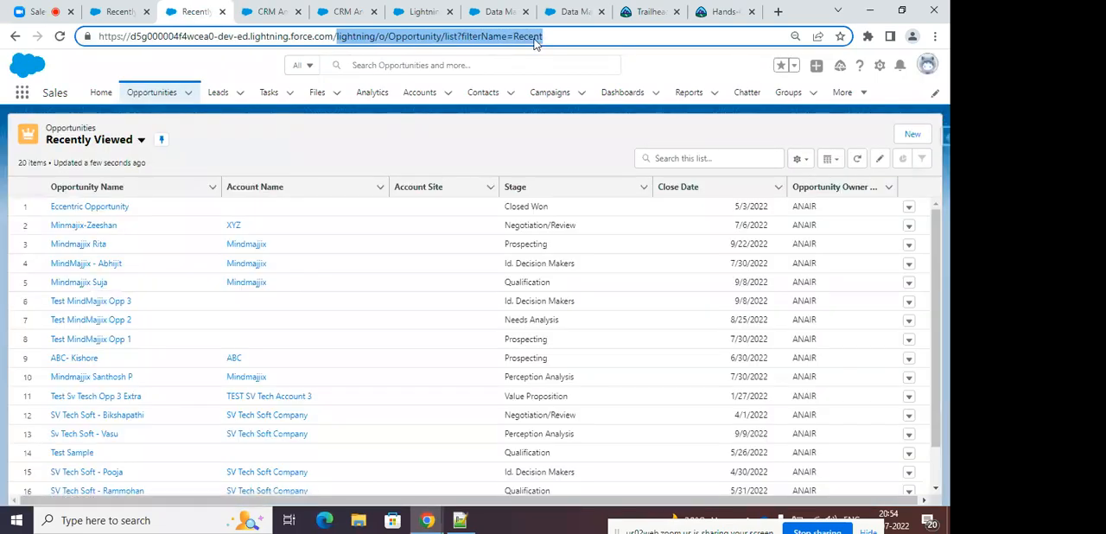
{"action": "key", "text": "BackSpace"}
{"action": "type", "text": "analytics"}
{"action": "key", "text": "Return"}
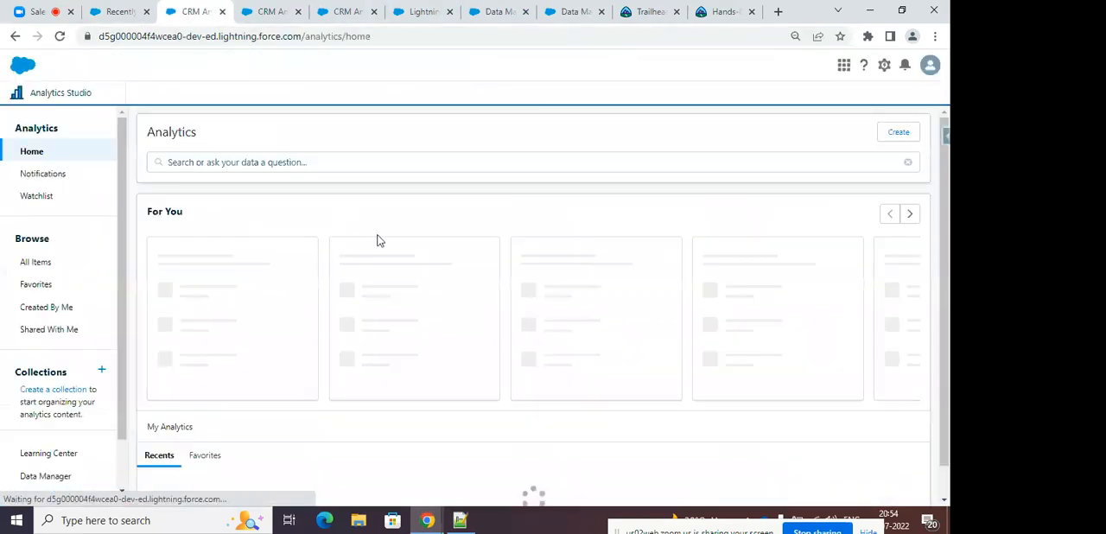
Open the Analytics home page inside the Sales app from the original opportunities page.
{"action": "left_click", "coordinate": [121, 12]}
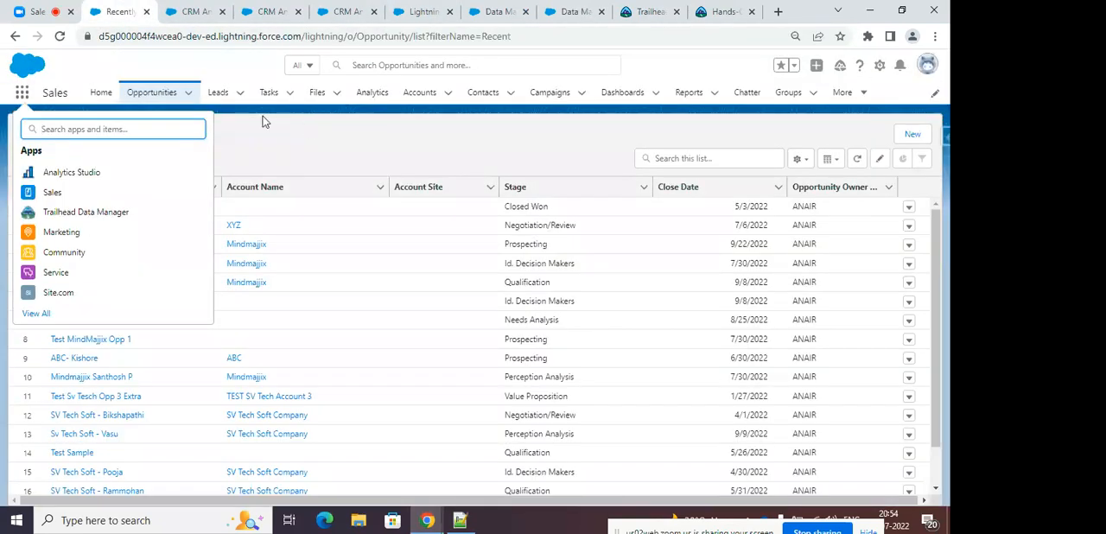
{"action": "left_click", "coordinate": [372, 97]}
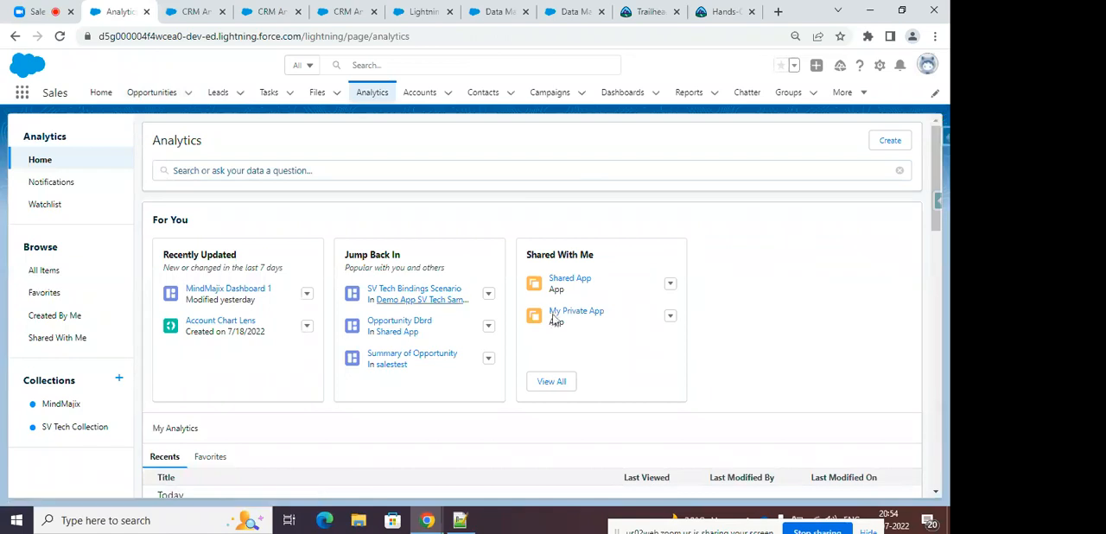
{"action": "left_click_drag", "start_coordinate": [936, 182], "coordinate": [942, 137]}
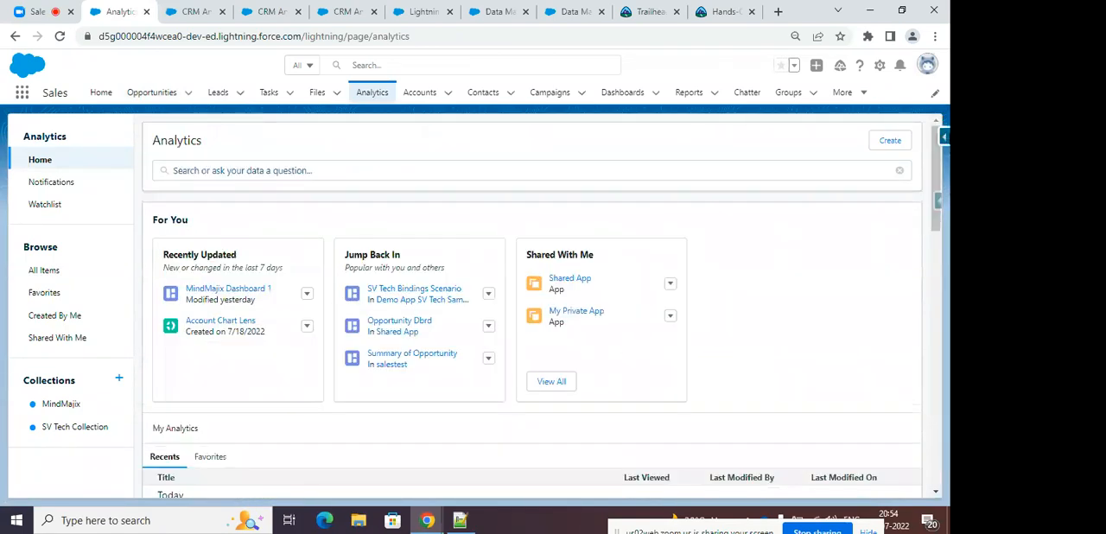
Check the Zoom meeting and review the list of available Salesforce apps, including Analytics Studio, from the Sales app.
{"action": "left_click", "coordinate": [62, 12]}
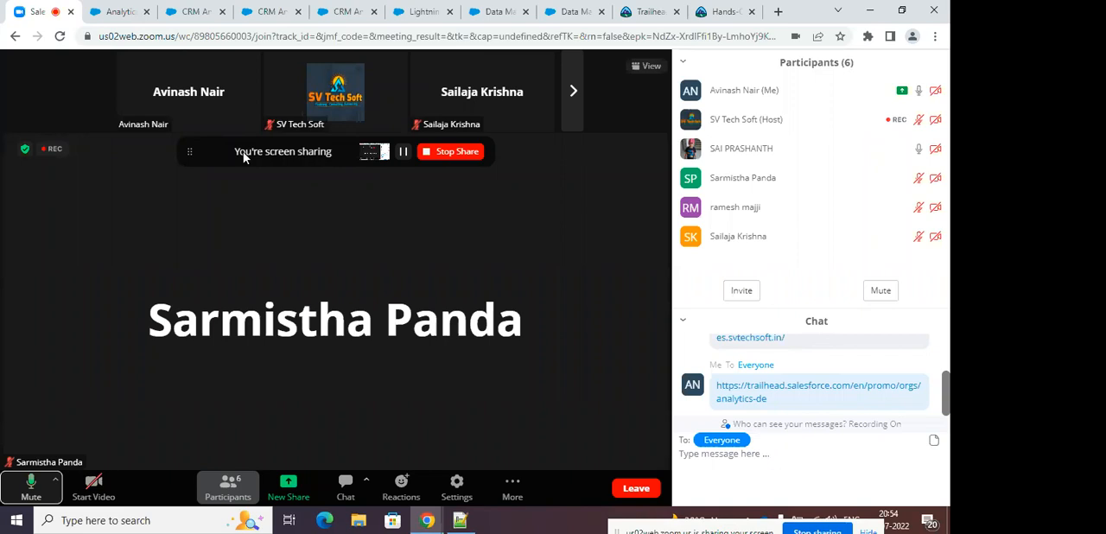
{"action": "left_click", "coordinate": [114, 14]}
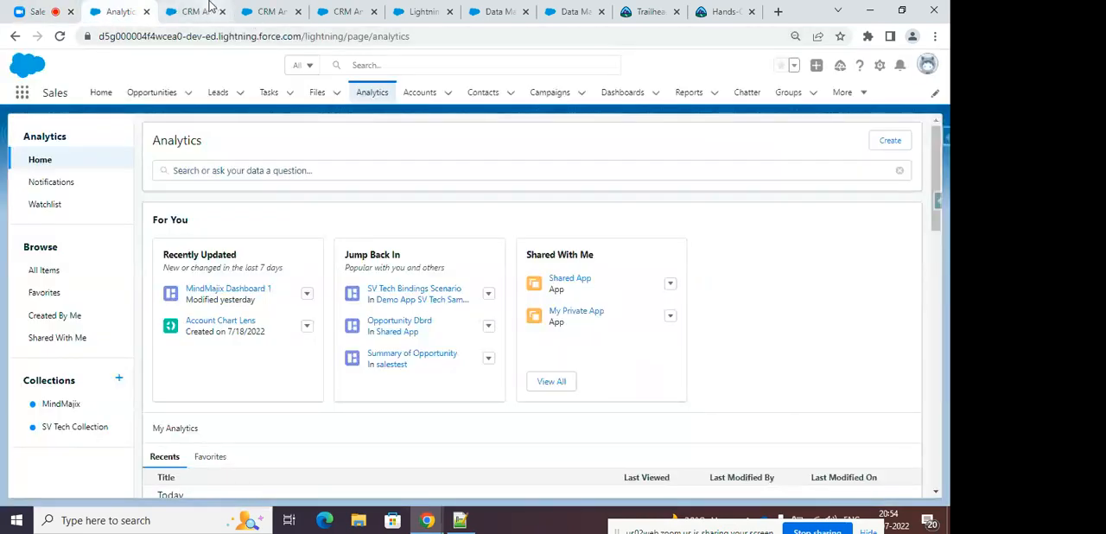
{"action": "left_click", "coordinate": [210, 9]}
{"action": "left_click", "coordinate": [118, 13]}
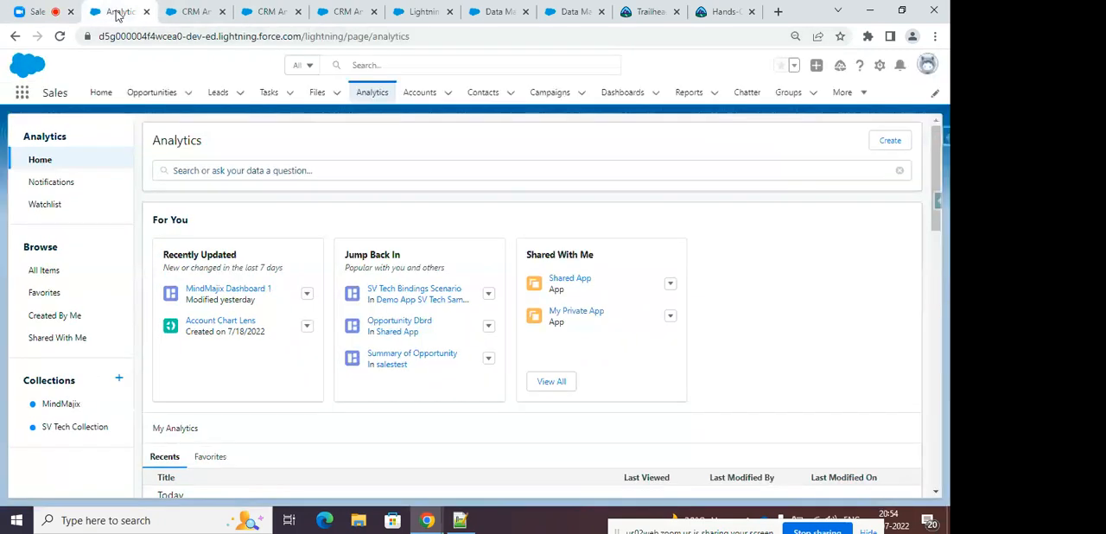
{"action": "left_click", "coordinate": [22, 92]}
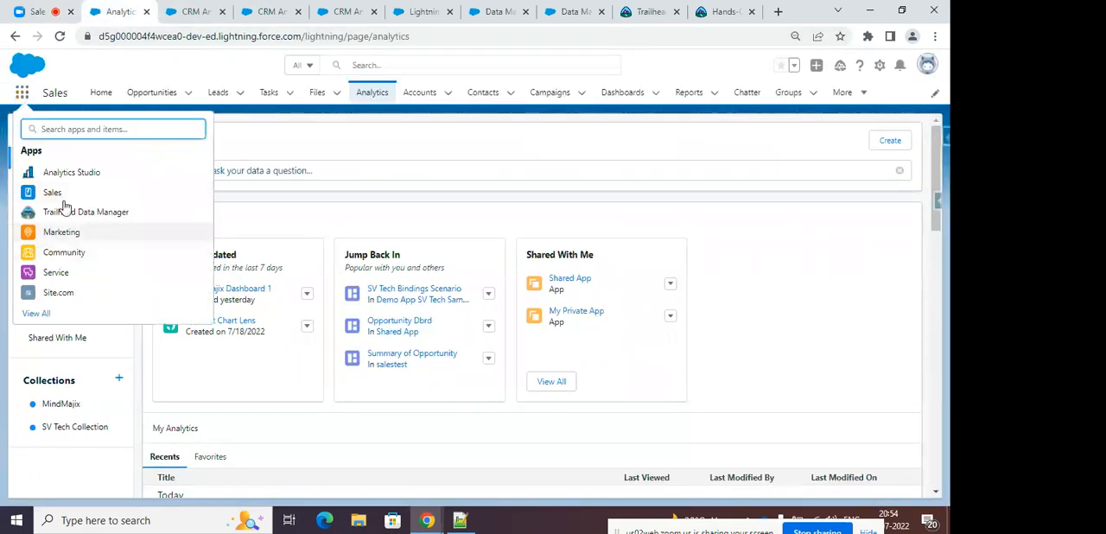
{"action": "left_click", "coordinate": [181, 68]}
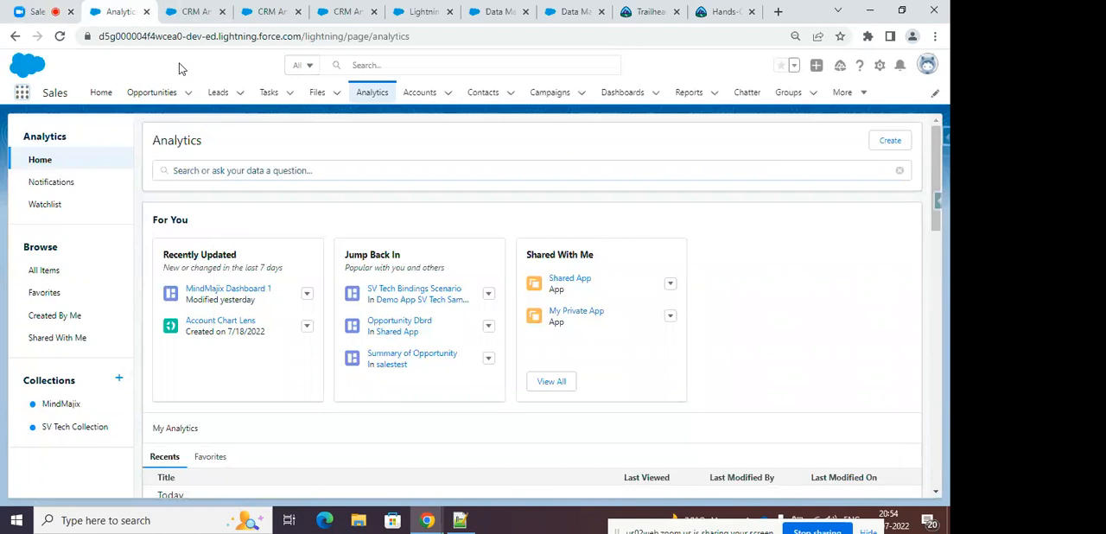
Return to the Zoom meeting for an attendee's question, muting the microphone while listening and unmuting it to answer.
{"action": "left_click", "coordinate": [34, 11]}
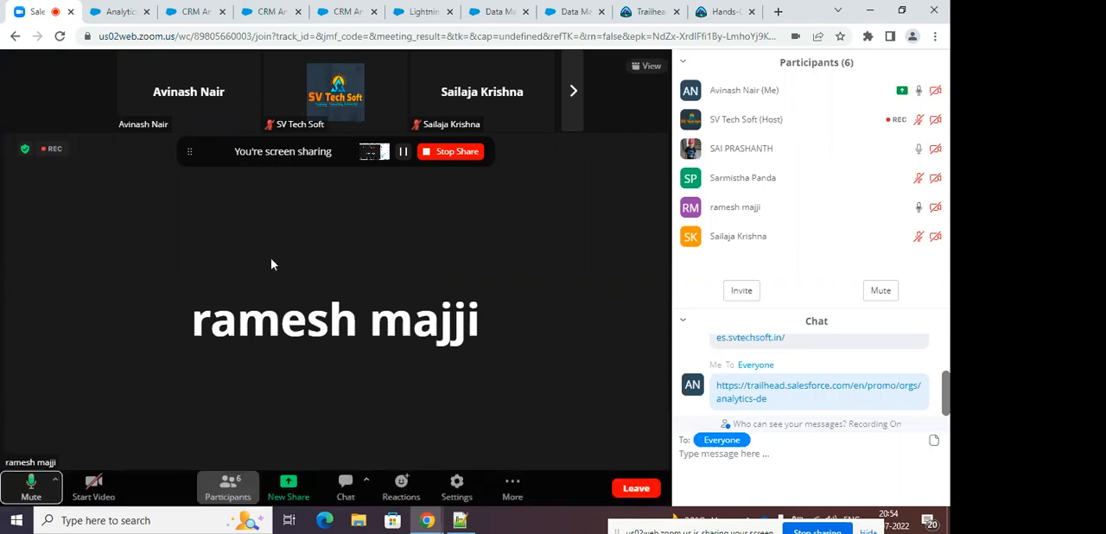
{"action": "left_click", "coordinate": [31, 485]}
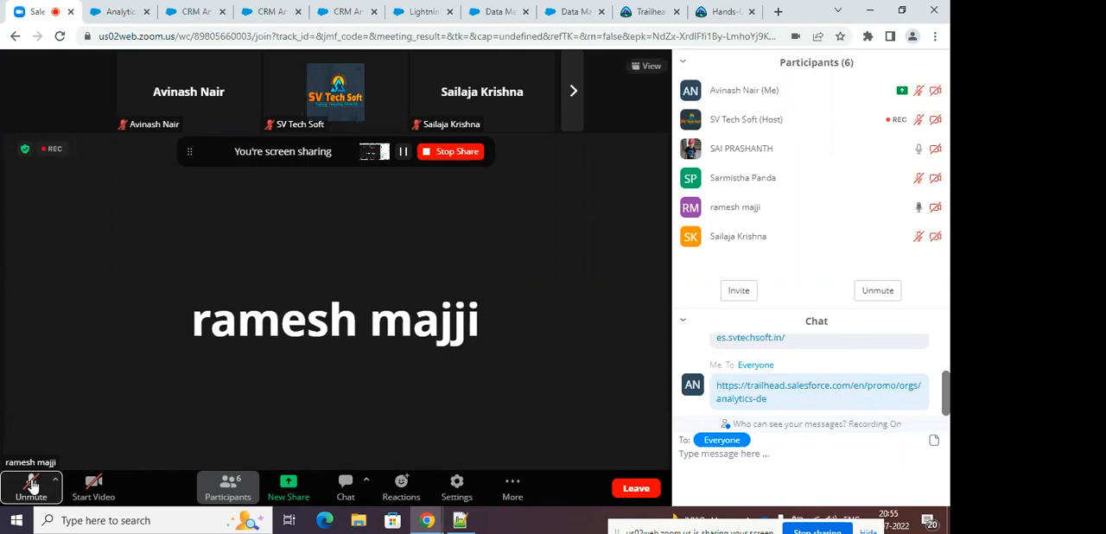
{"action": "left_click", "coordinate": [31, 485]}
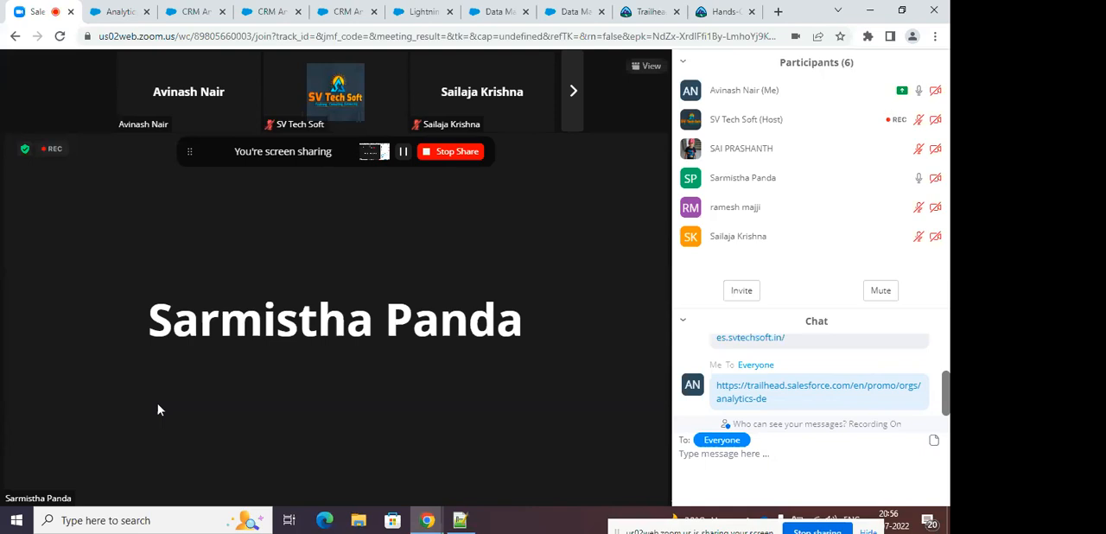
Bring up the SV Tech Bindings Scenario dashboard and view the Count of Rows chart's widget JSON and source queries in the Advanced Editor.
{"action": "left_click", "coordinate": [198, 12]}
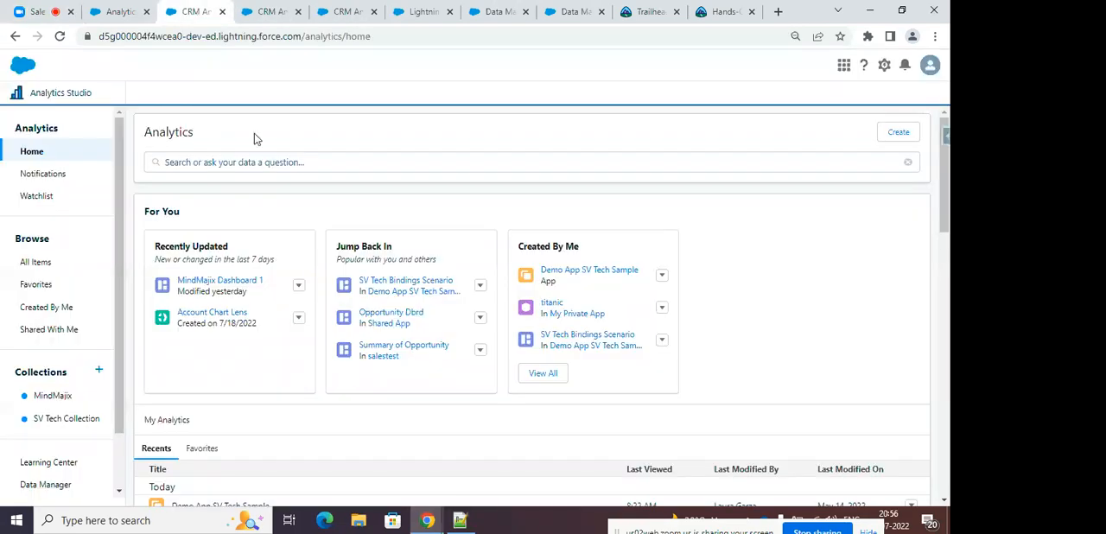
{"action": "left_click", "coordinate": [272, 11]}
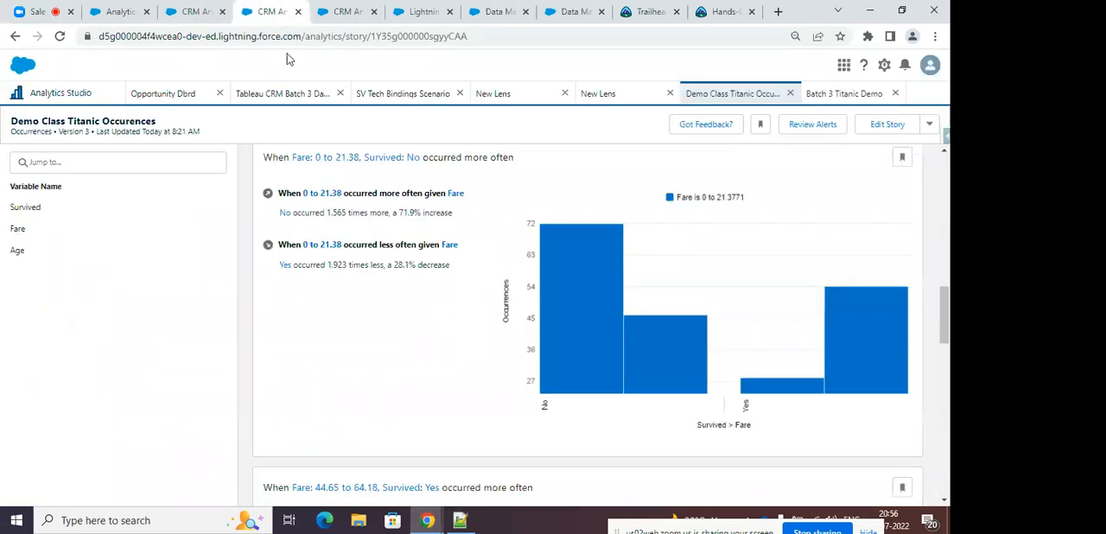
{"action": "left_click", "coordinate": [287, 93]}
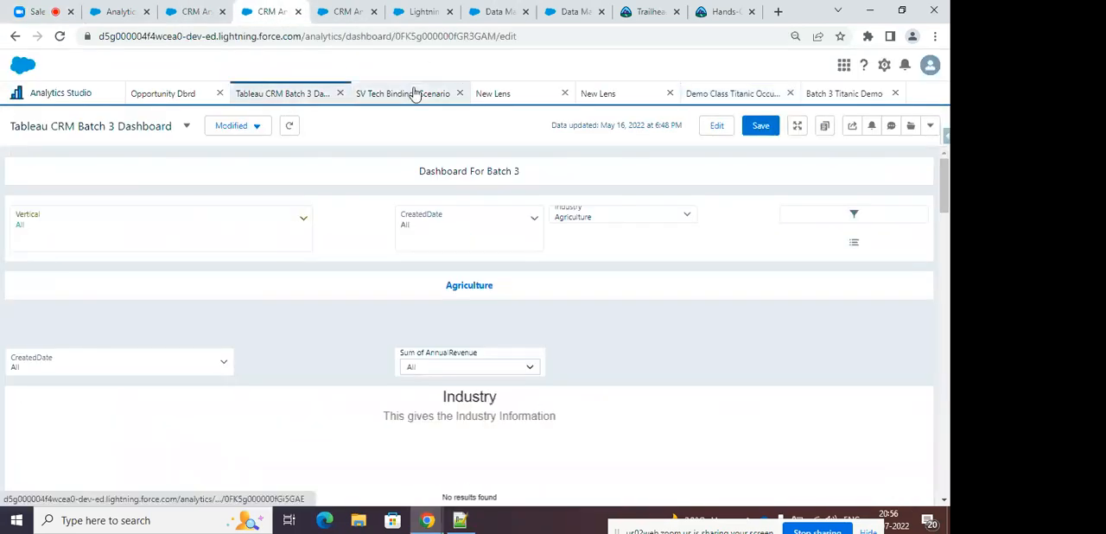
{"action": "left_click", "coordinate": [415, 93]}
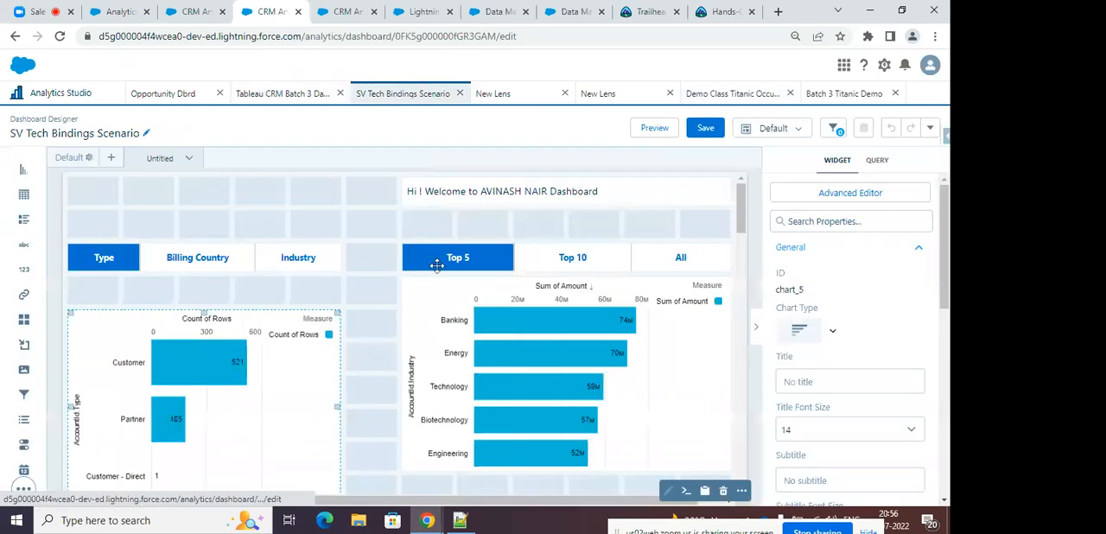
{"action": "left_click", "coordinate": [810, 193]}
{"action": "left_click", "coordinate": [134, 226]}
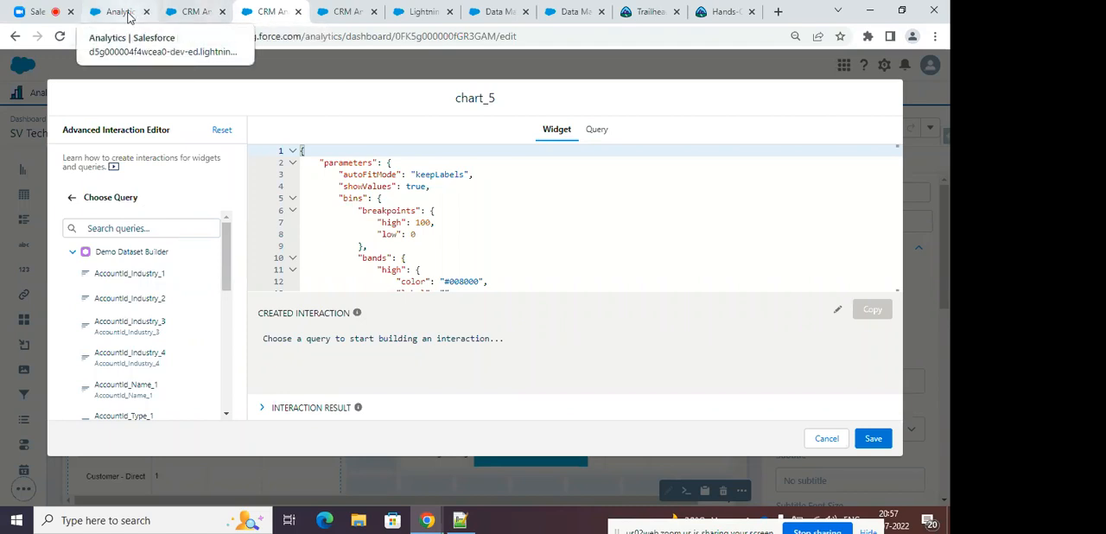
Move the browser tab holding the SV Tech Bindings Scenario dashboard directly beside the Zoom tab.
{"action": "left_click", "coordinate": [127, 13]}
{"action": "left_click", "coordinate": [44, 12]}
{"action": "left_click_drag", "start_coordinate": [271, 16], "coordinate": [121, 14]}
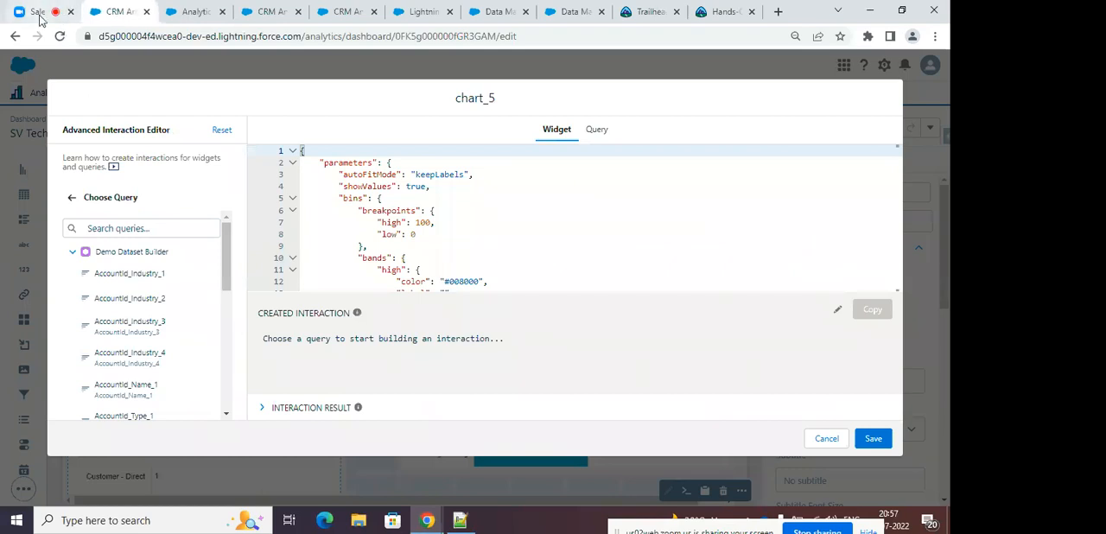
Check the Zoom meeting, and return to the dashboard to close the chart's Advanced Editor without saving.
{"action": "left_click", "coordinate": [38, 17]}
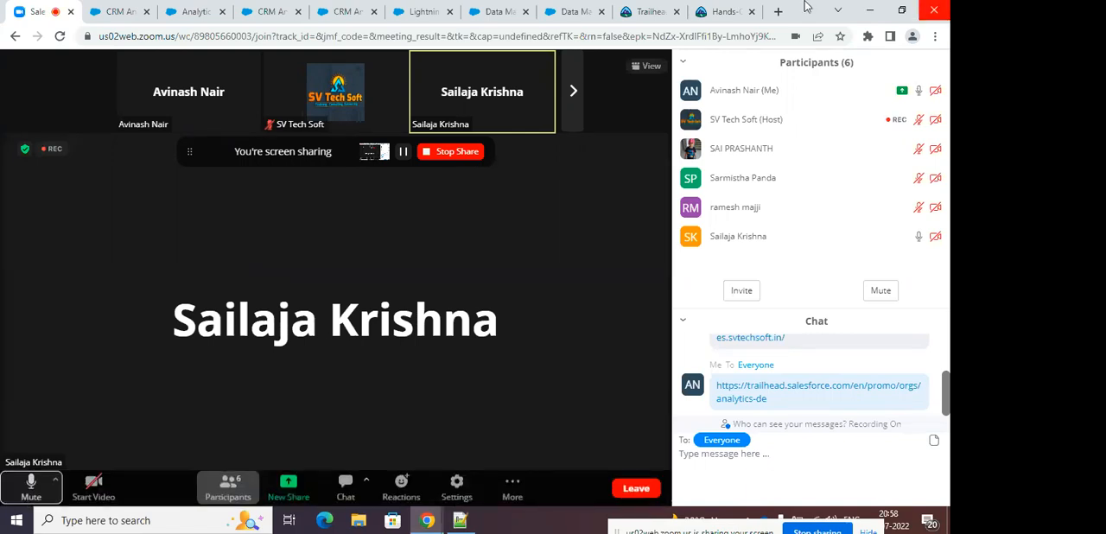
{"action": "left_click", "coordinate": [110, 14]}
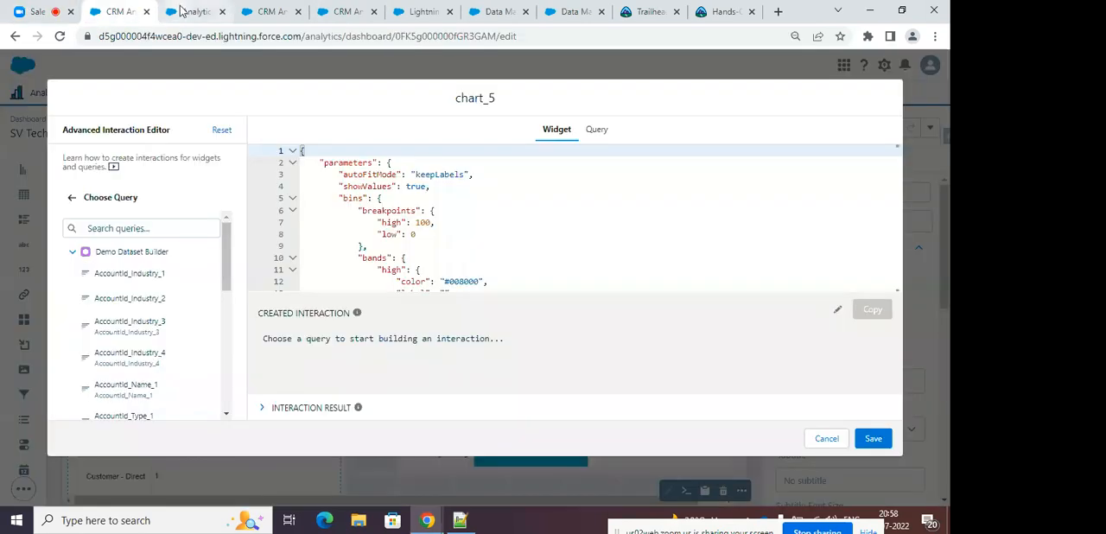
{"action": "left_click", "coordinate": [826, 439]}
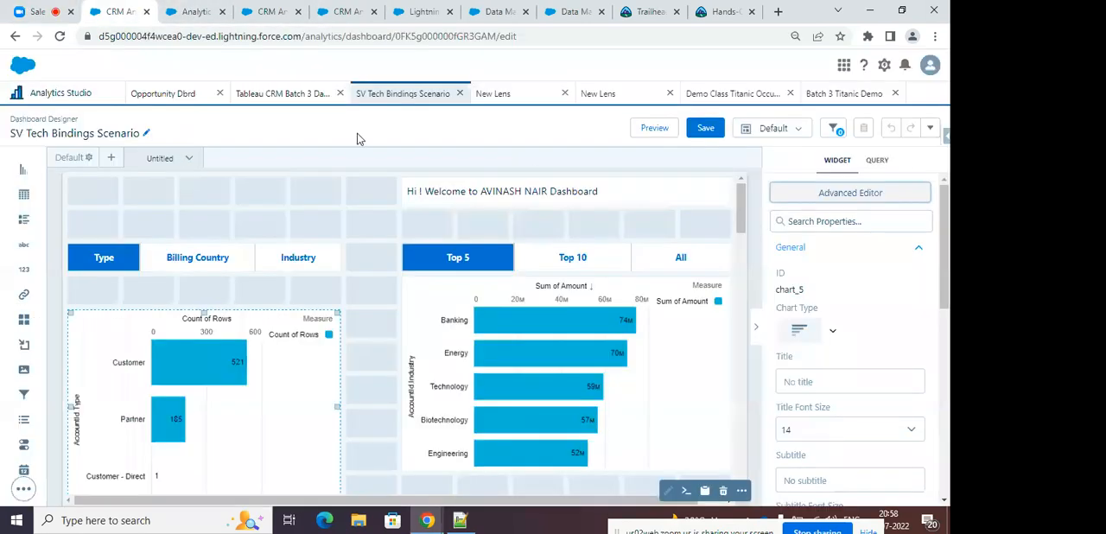
Bring up the Opportunity Dbrd dashboard and look through its filters, charts, map and opportunity details table.
{"action": "left_click", "coordinate": [155, 93]}
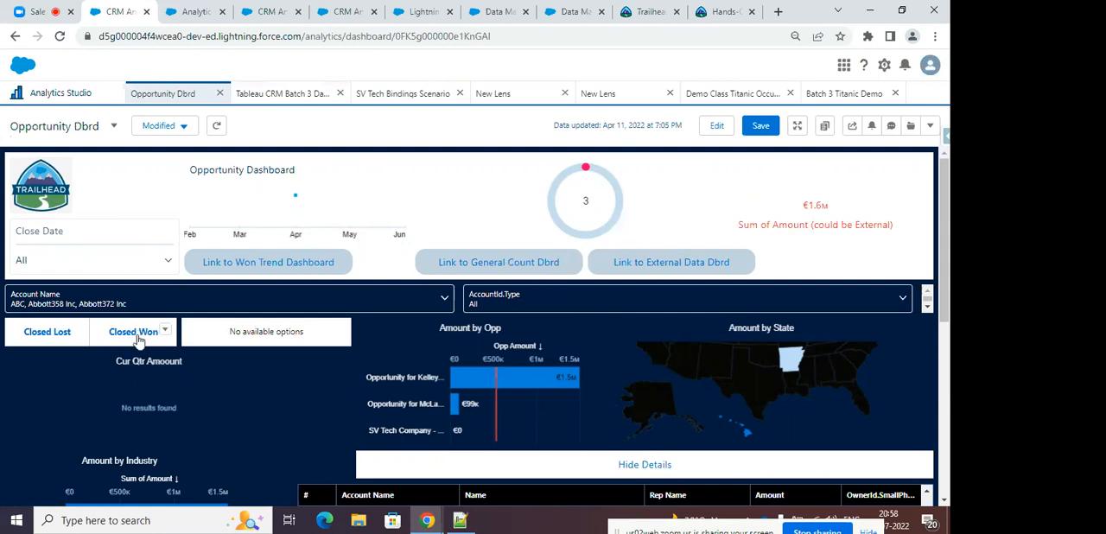
{"action": "scroll", "coordinate": [500, 320], "scroll_direction": "down", "scroll_amount": 2}
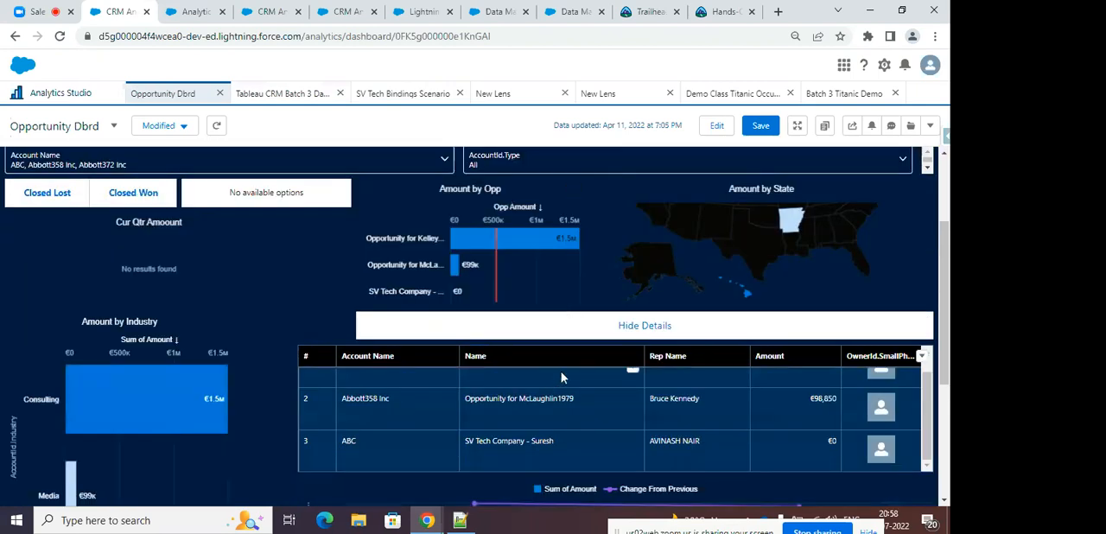
{"action": "scroll", "coordinate": [240, 372], "scroll_direction": "down", "scroll_amount": 3}
{"action": "scroll", "coordinate": [484, 241], "scroll_direction": "up", "scroll_amount": 3}
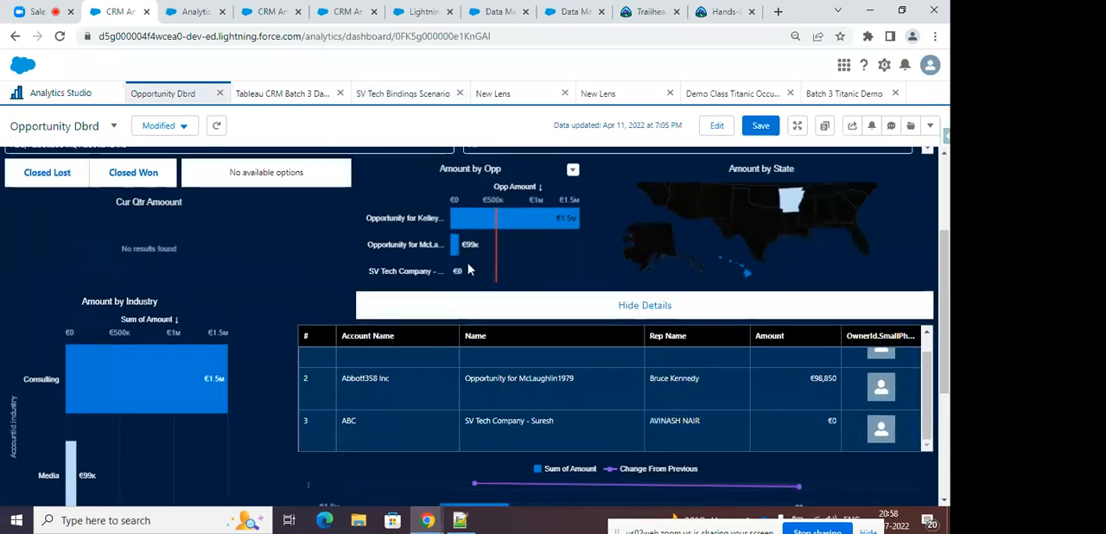
{"action": "scroll", "coordinate": [467, 270], "scroll_direction": "up", "scroll_amount": 3}
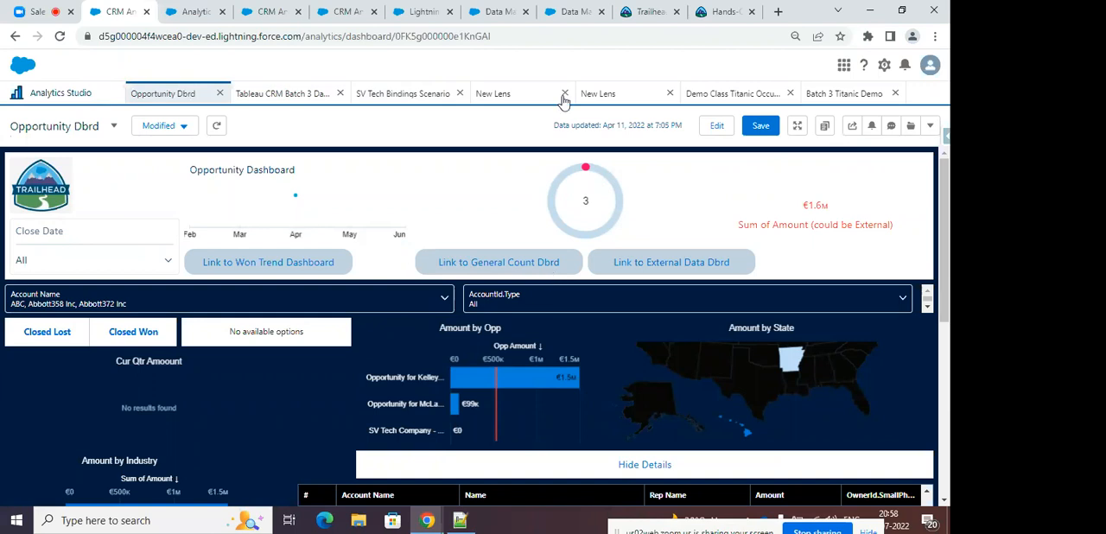
Filter the Demo keyword results in Analytics Studio to lenses, view the Demo Lens SV Tech table, and close that lens.
{"action": "left_click", "coordinate": [86, 99]}
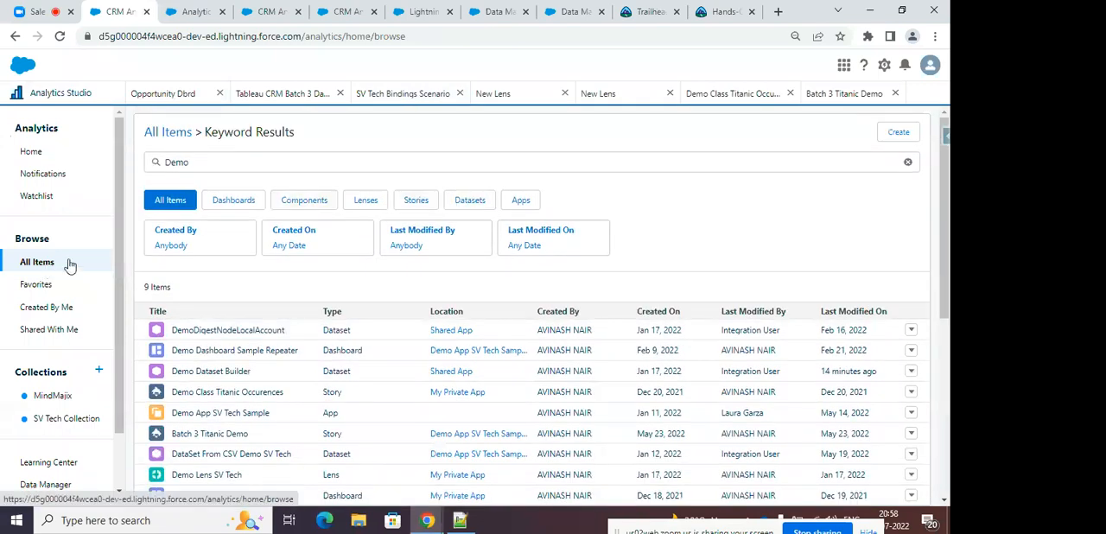
{"action": "left_click", "coordinate": [365, 205]}
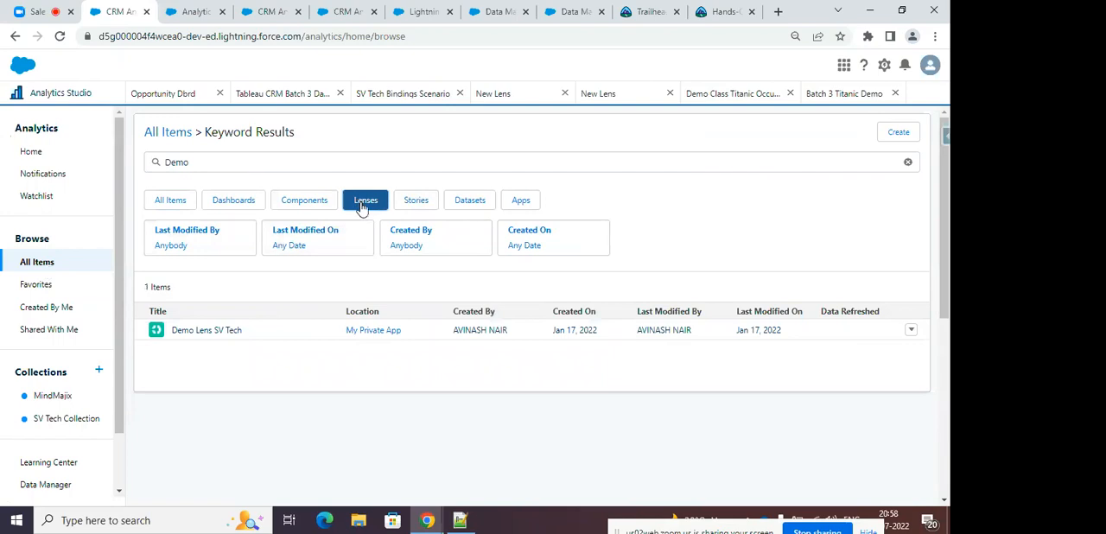
{"action": "left_click", "coordinate": [222, 330]}
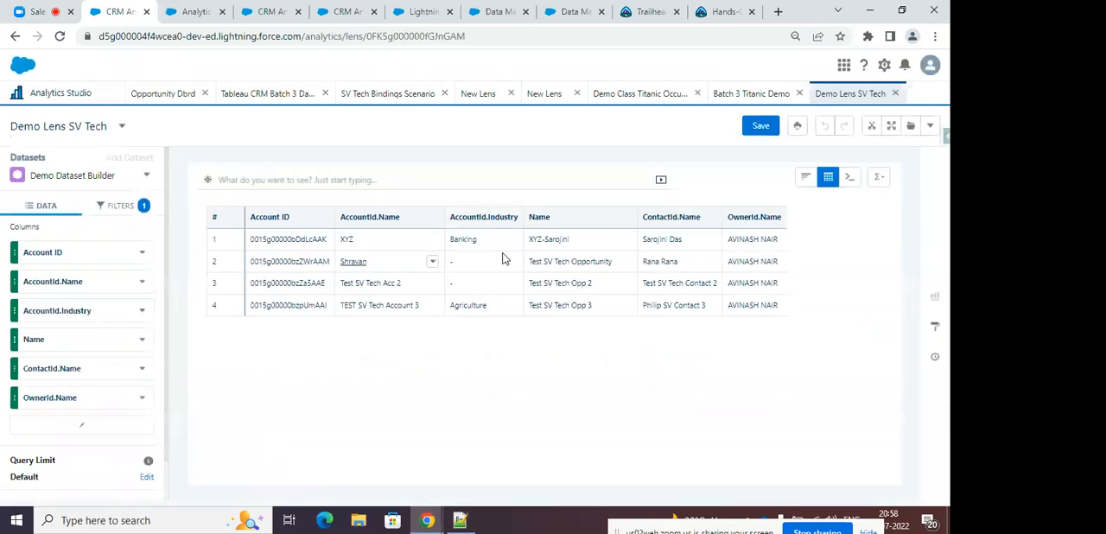
{"action": "left_click", "coordinate": [895, 93]}
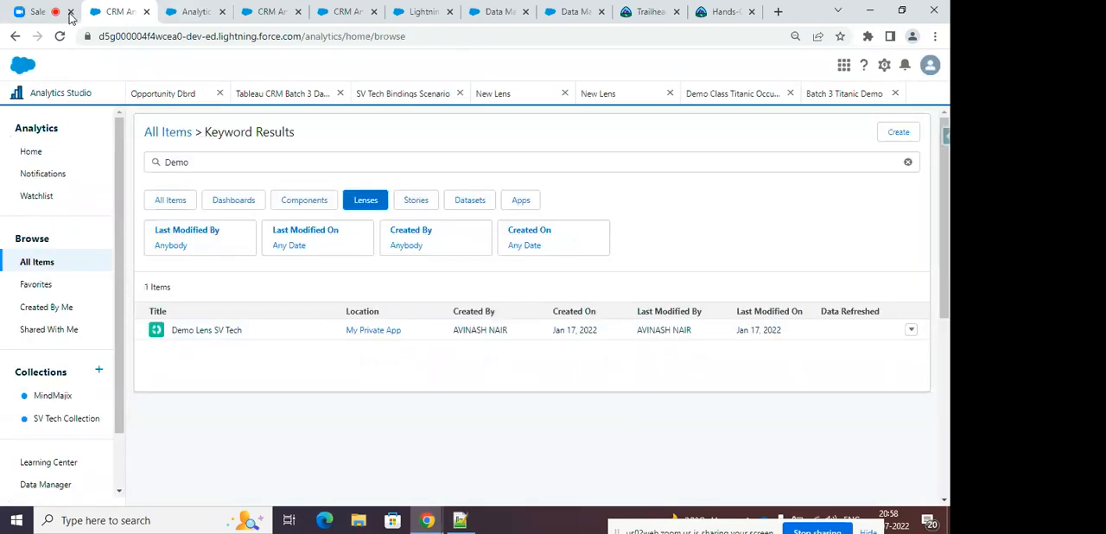
Return to the Zoom meeting and stop sharing the screen.
{"action": "left_click", "coordinate": [39, 11]}
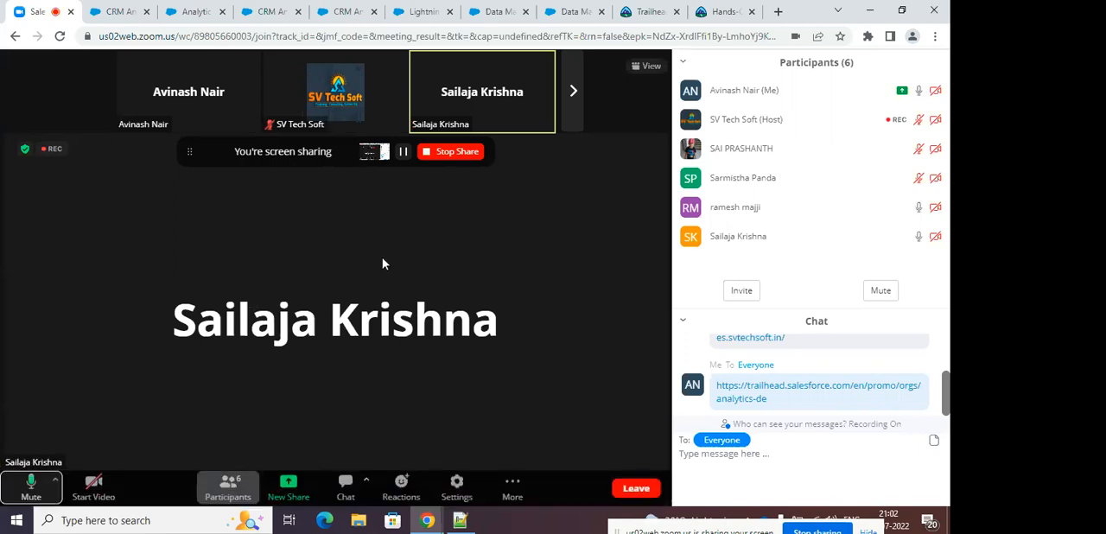
{"action": "left_click", "coordinate": [449, 153]}
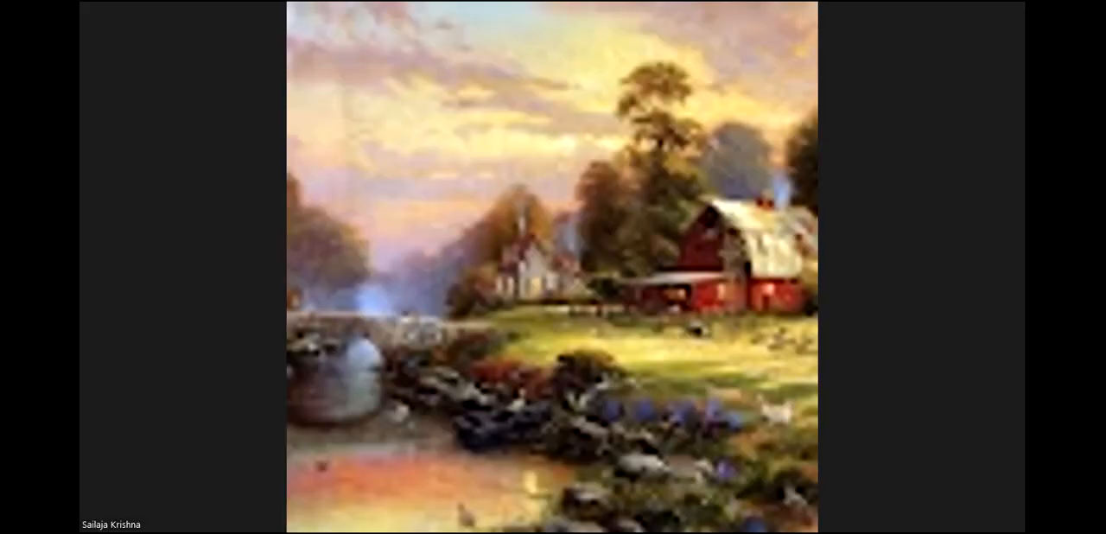